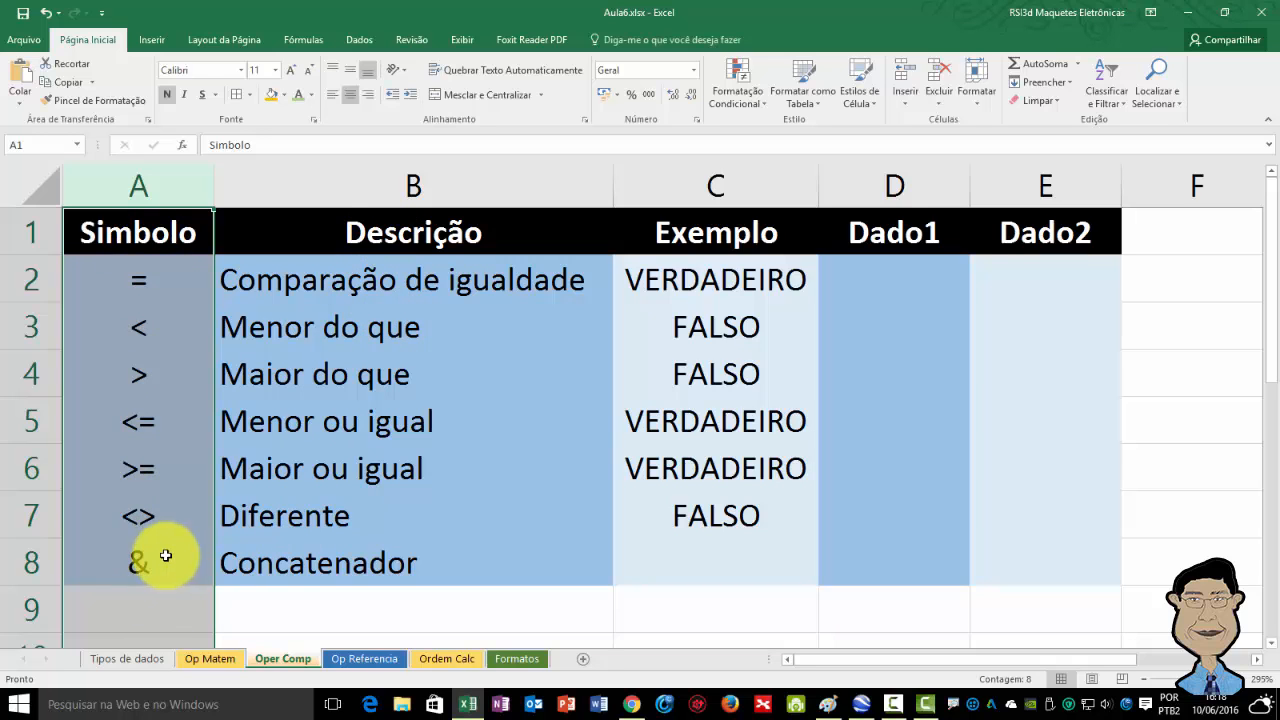
Examine the comparison operators table and open the equality formula in cell C2 for review.
click(162, 558)
drag(146, 558, 271, 543)
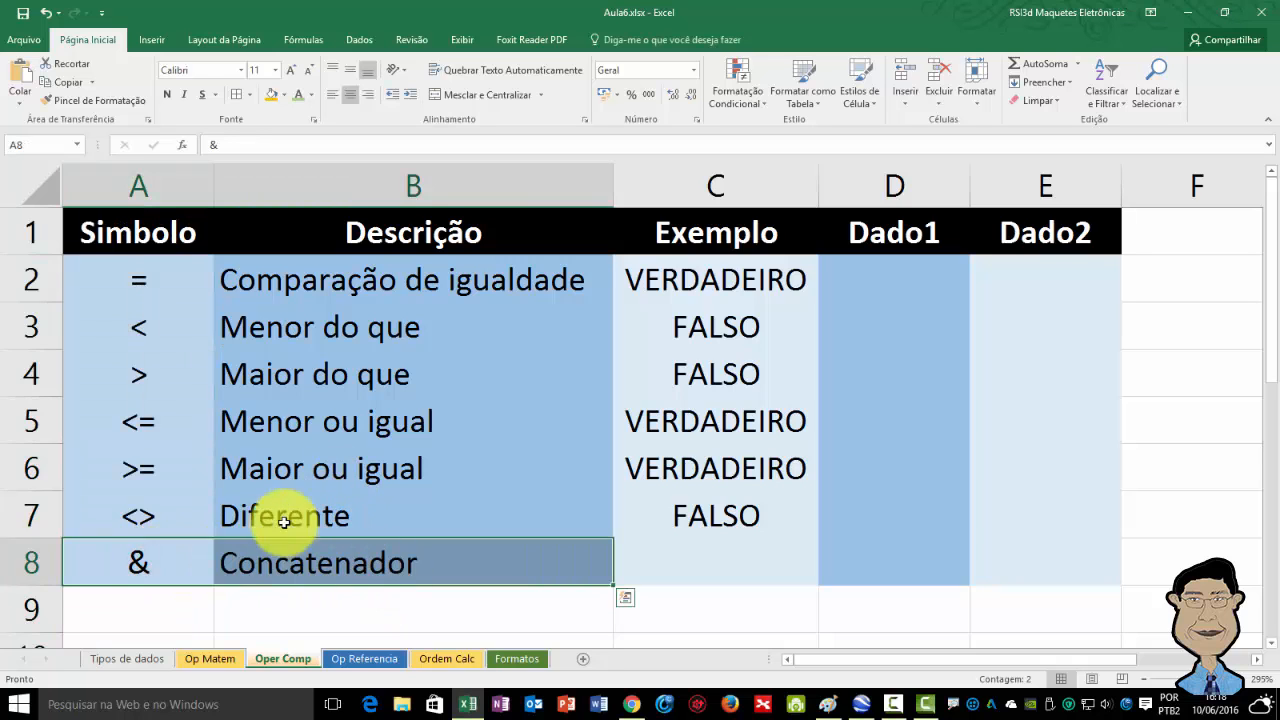
drag(133, 280, 434, 506)
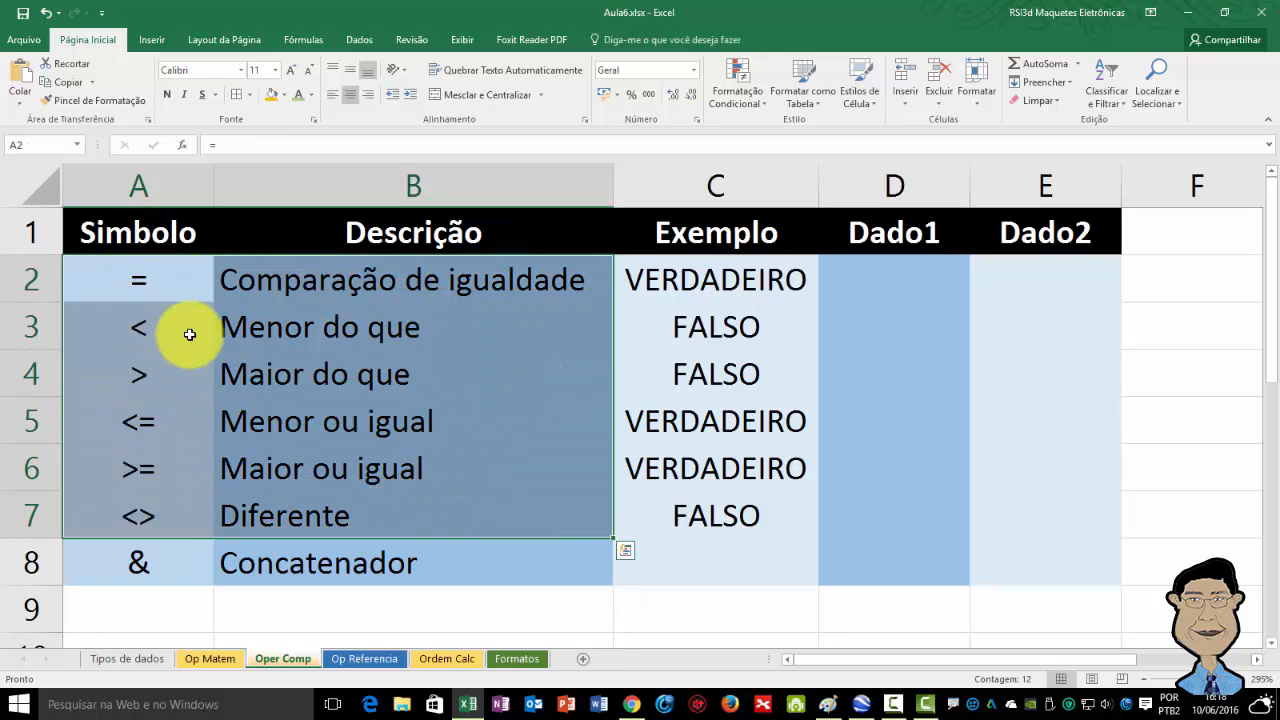
click(327, 283)
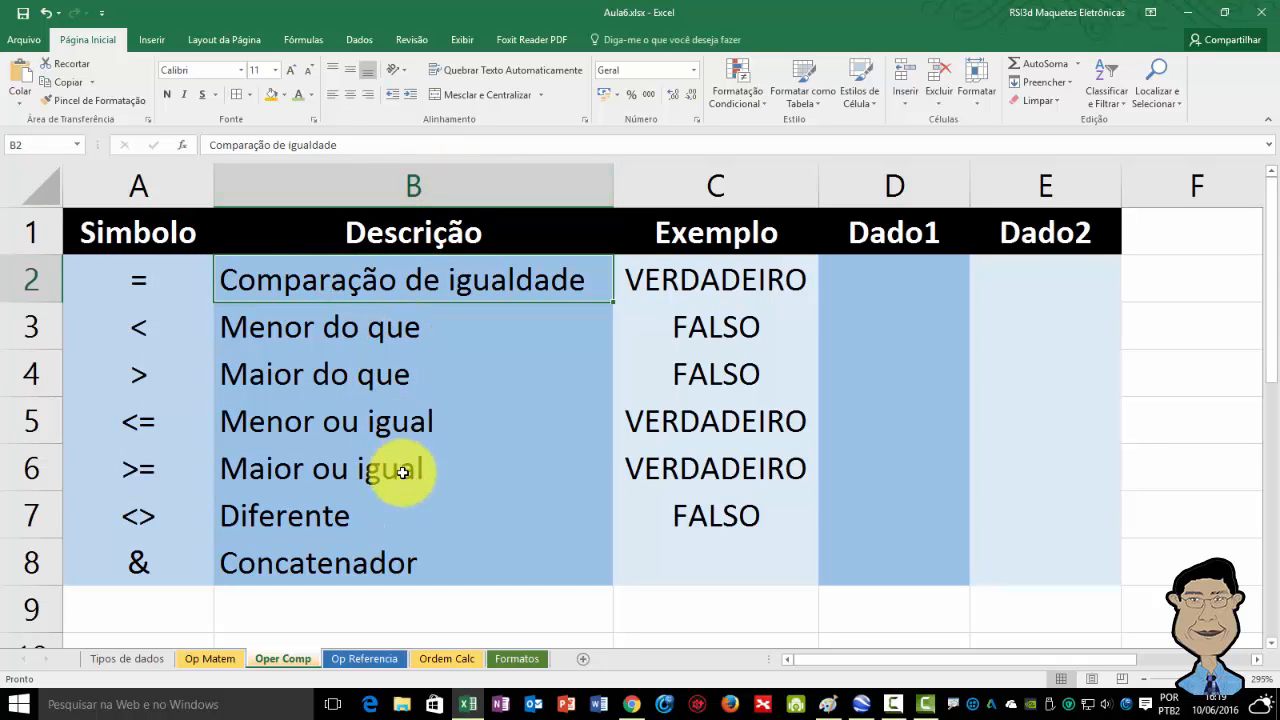
click(716, 187)
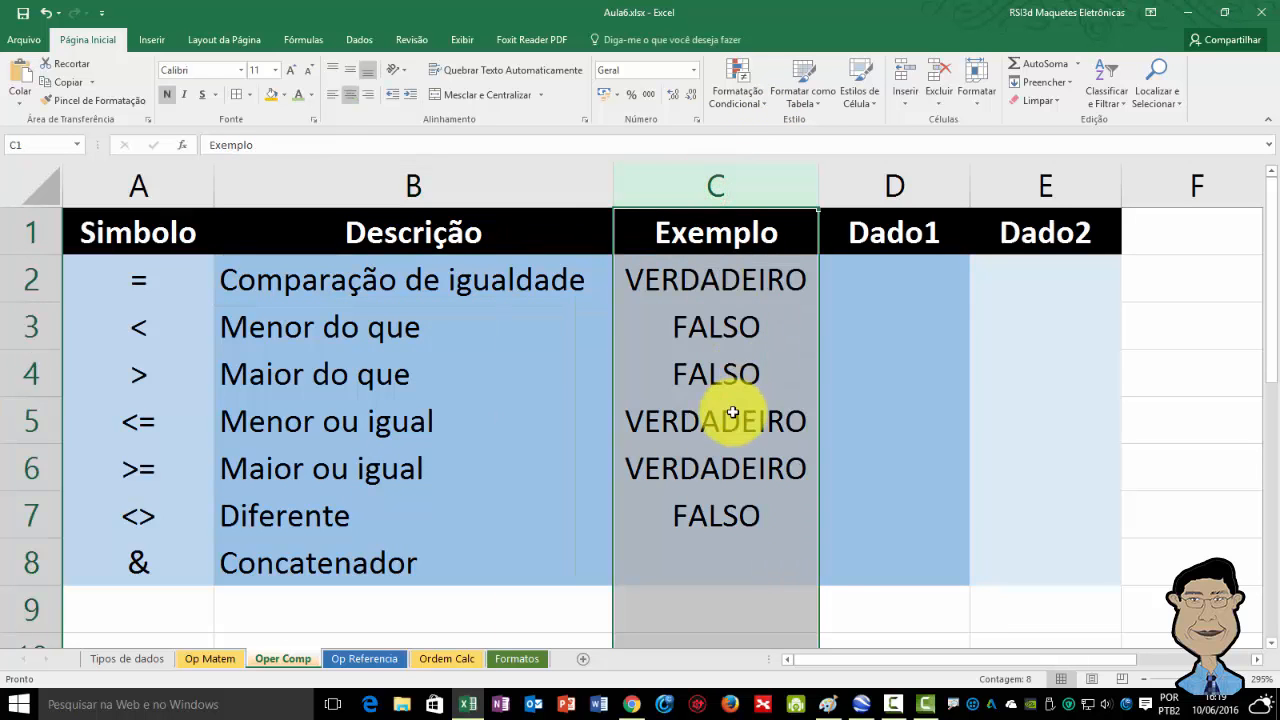
click(862, 280)
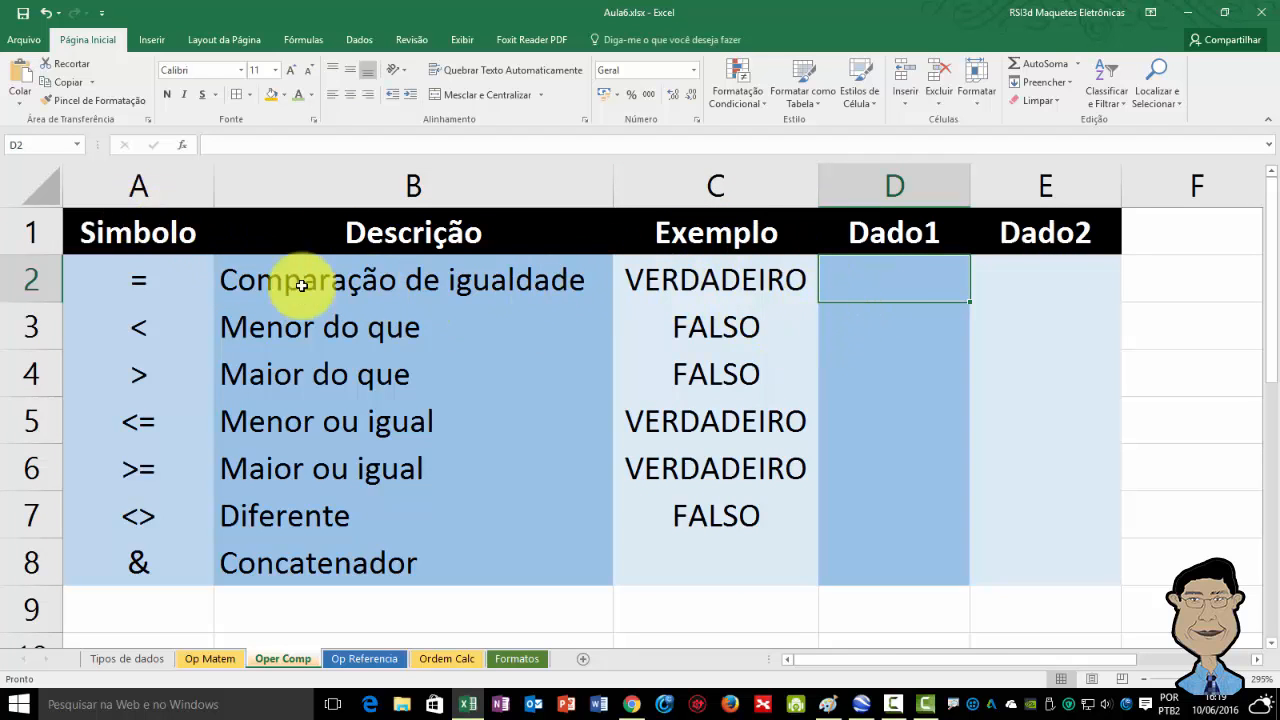
click(648, 279)
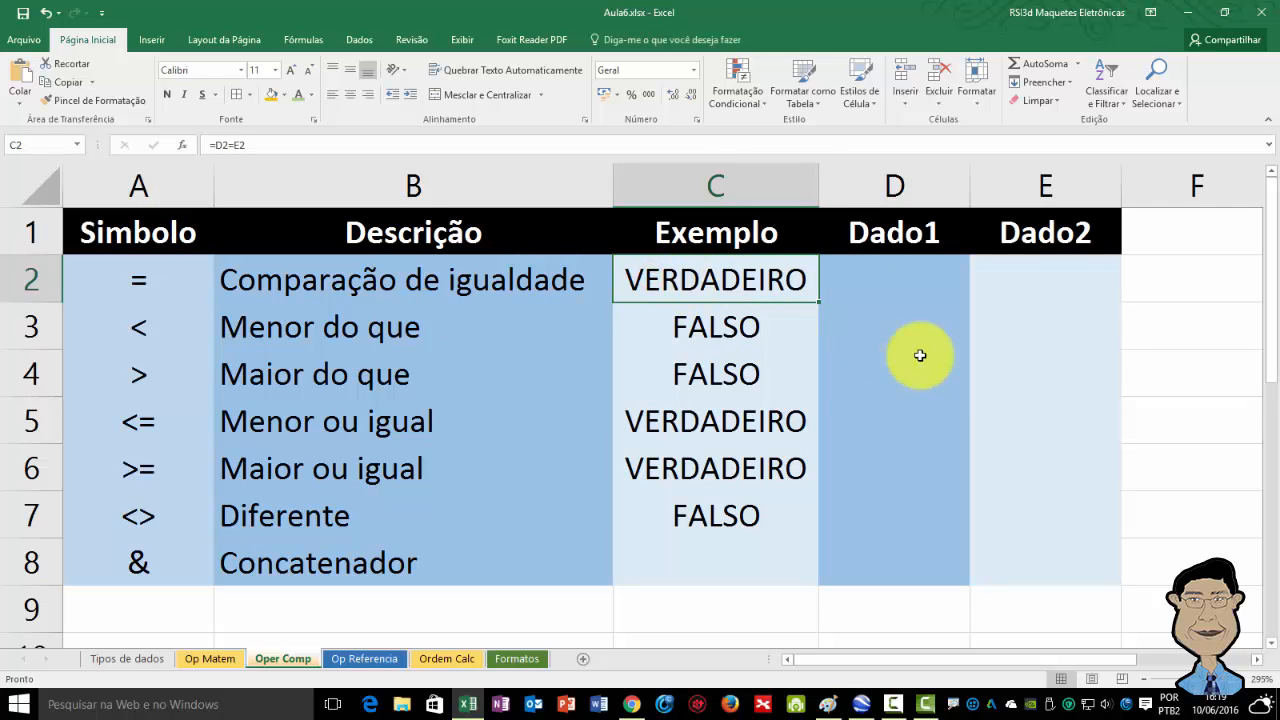
key(F2)
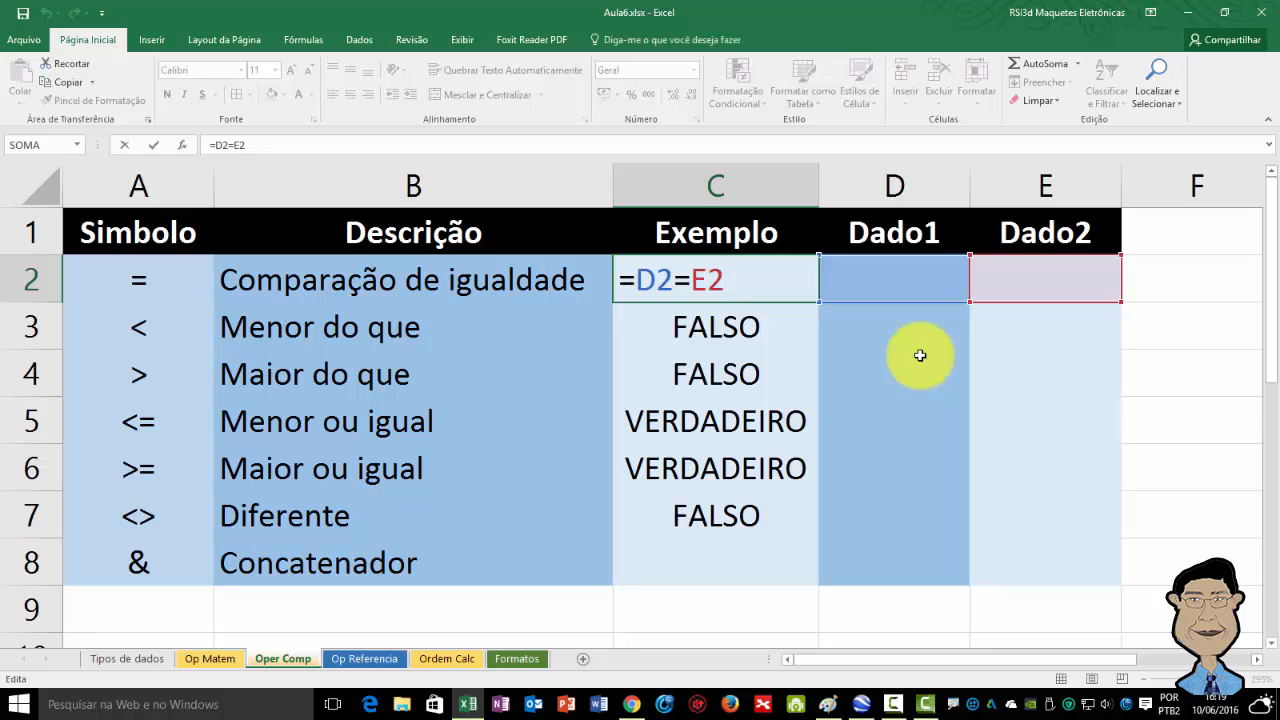
key(Return)
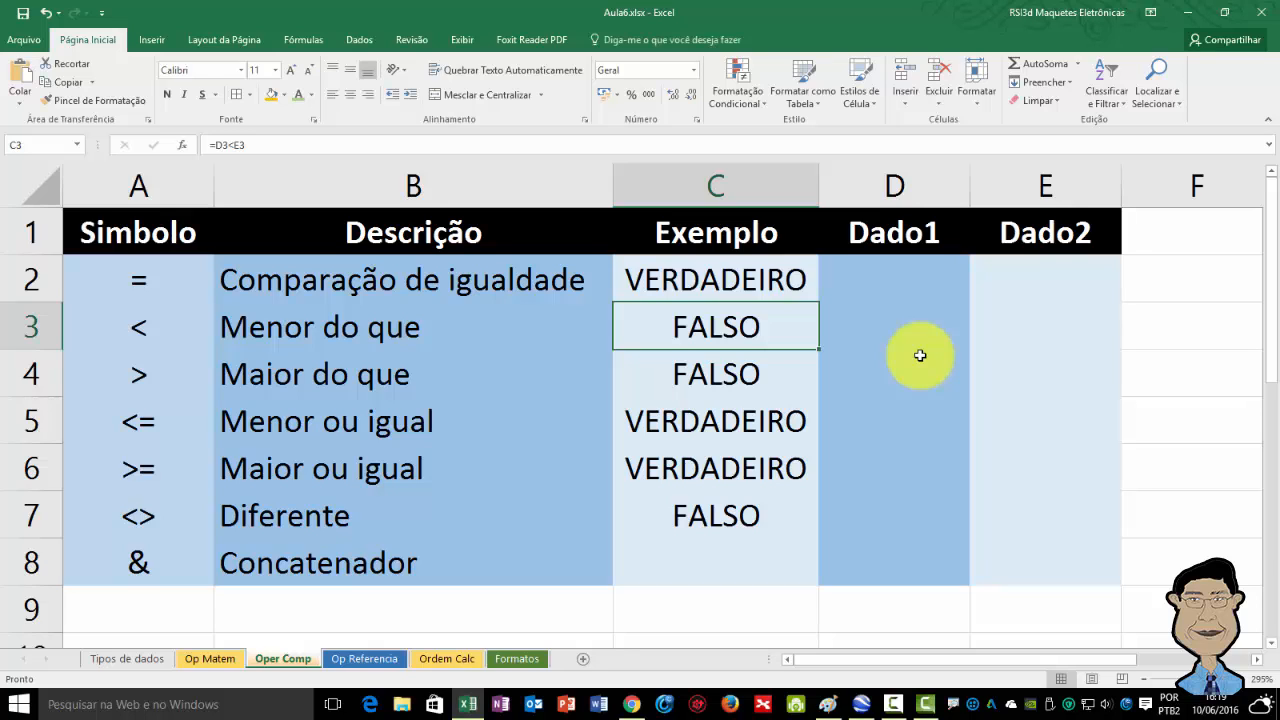
key(Up)
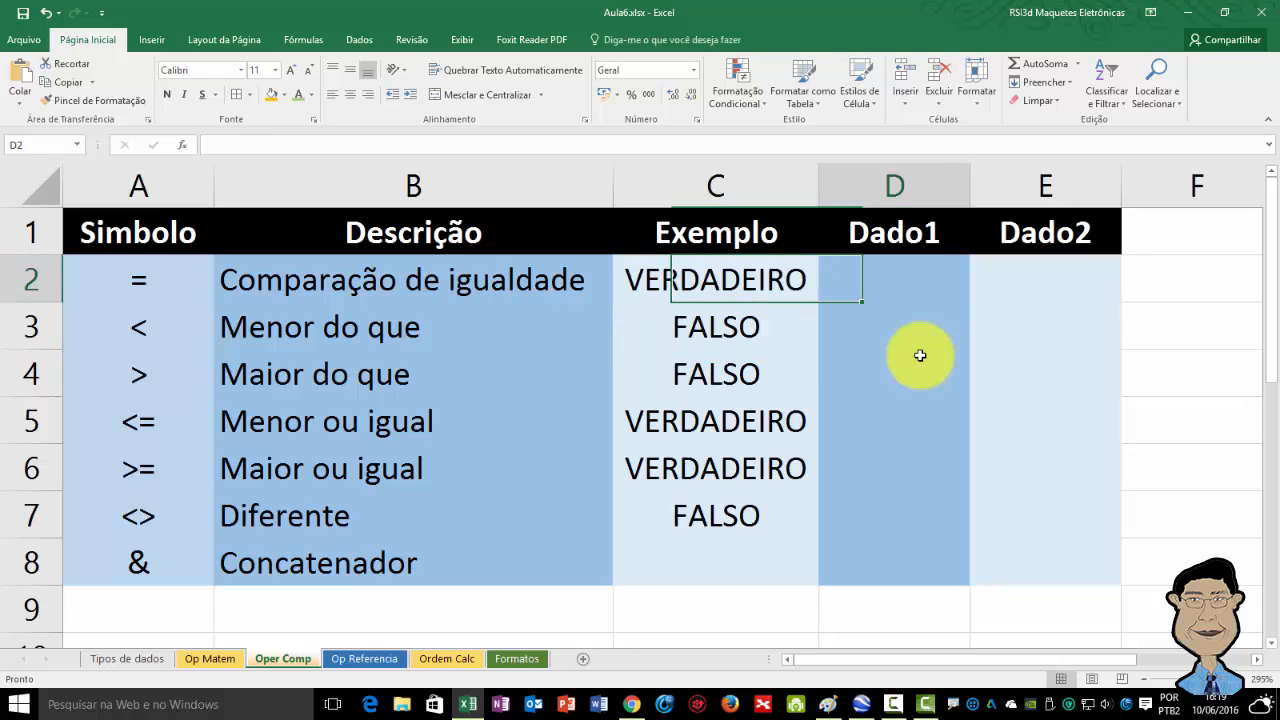
key(Right)
key(Right)
key(Left)
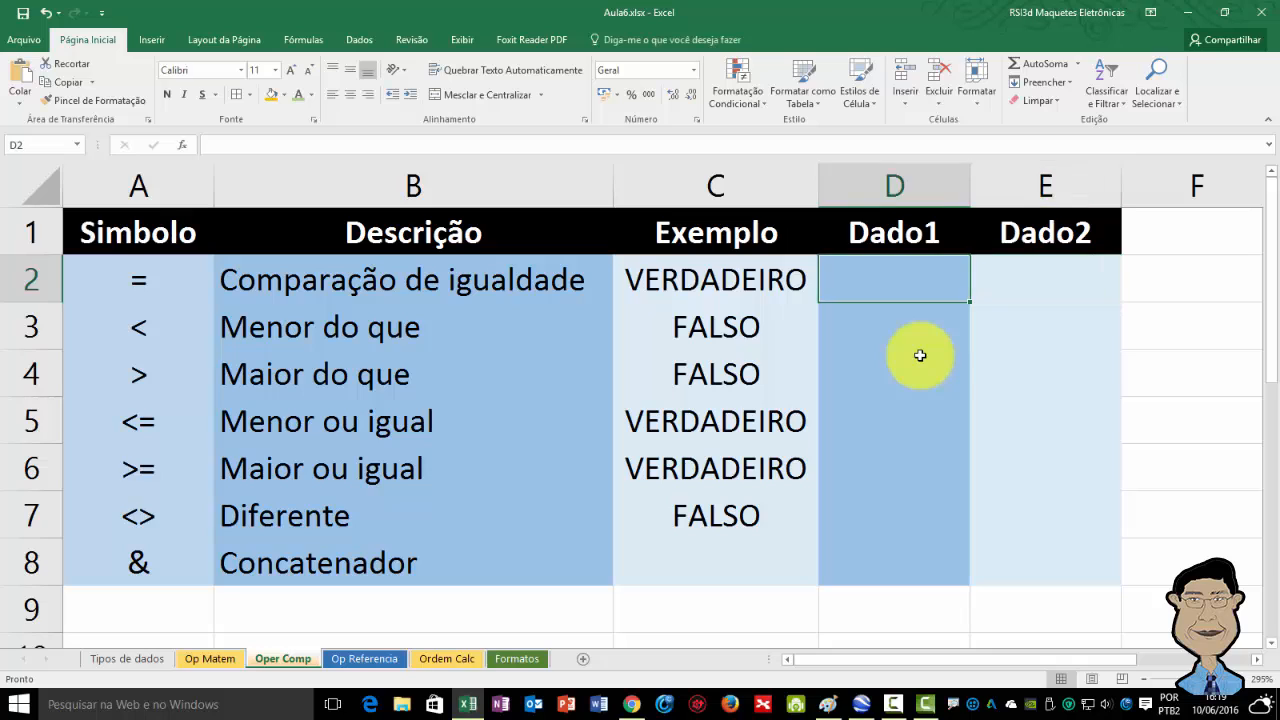
key(Right)
key(Left)
key(Right)
key(Left)
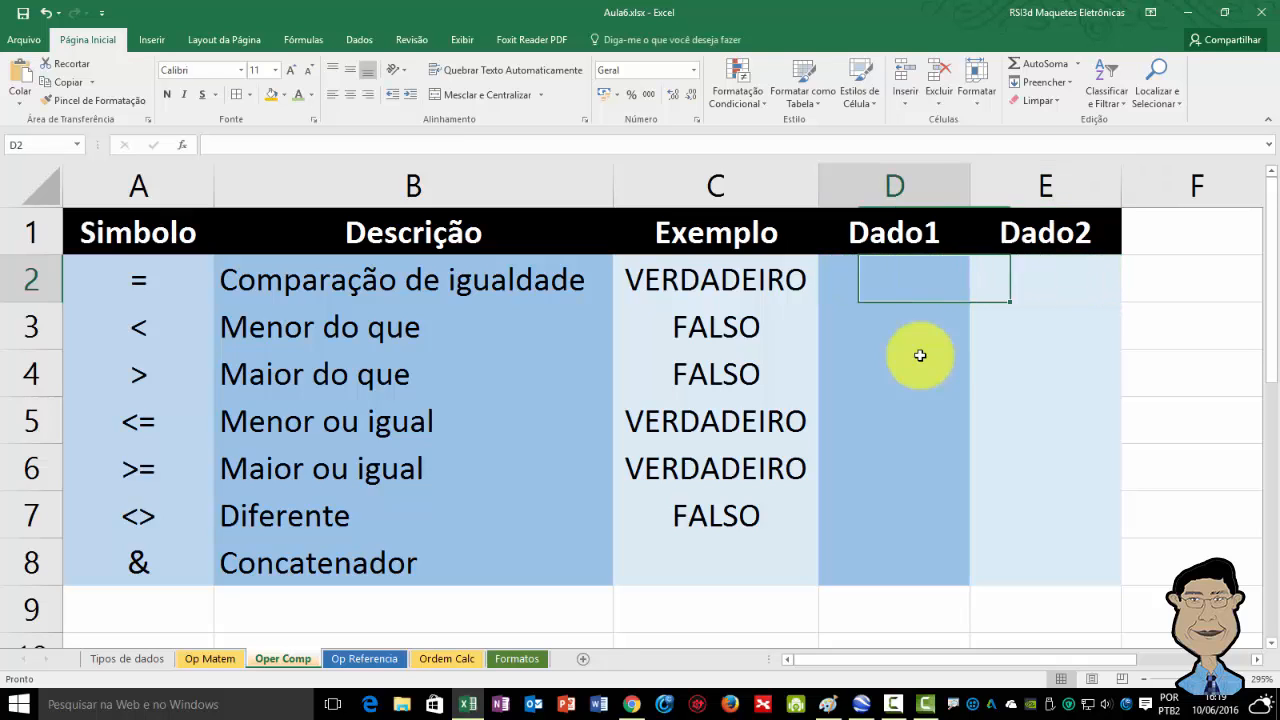
key(Right)
key(Left)
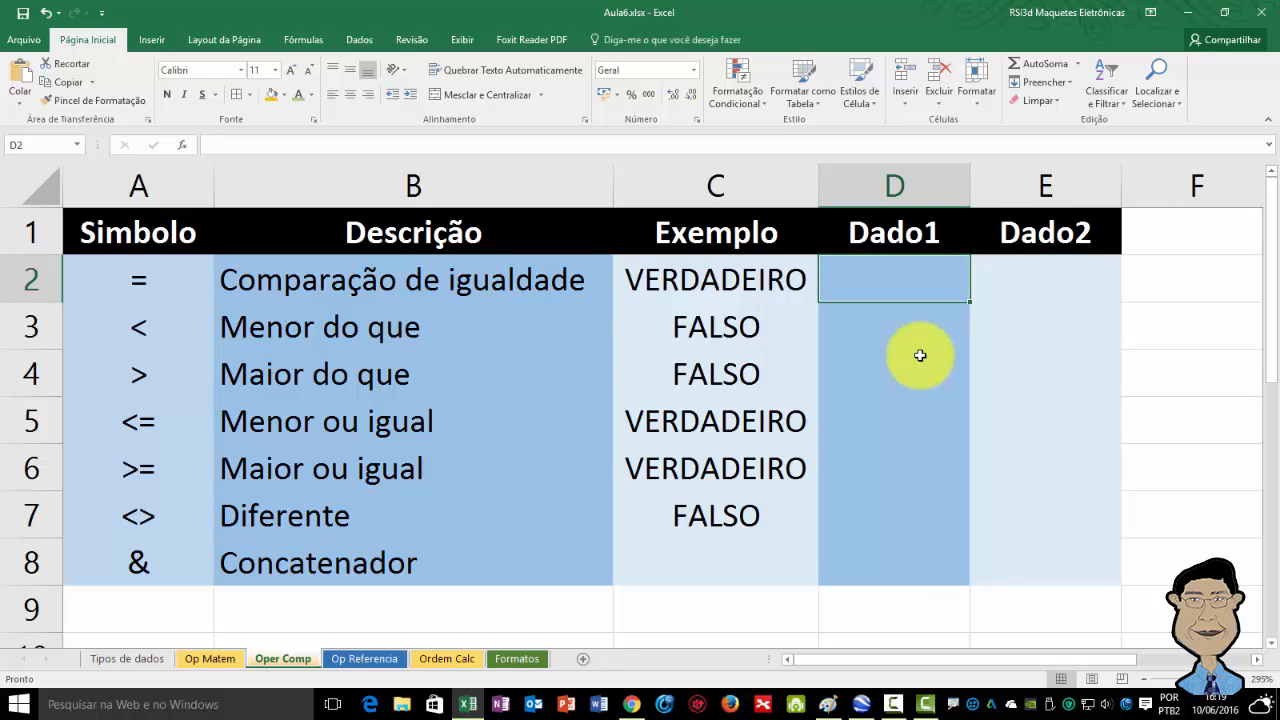
key(Right)
key(Left)
key(Right)
key(Left)
key(Right)
key(Left)
key(Left)
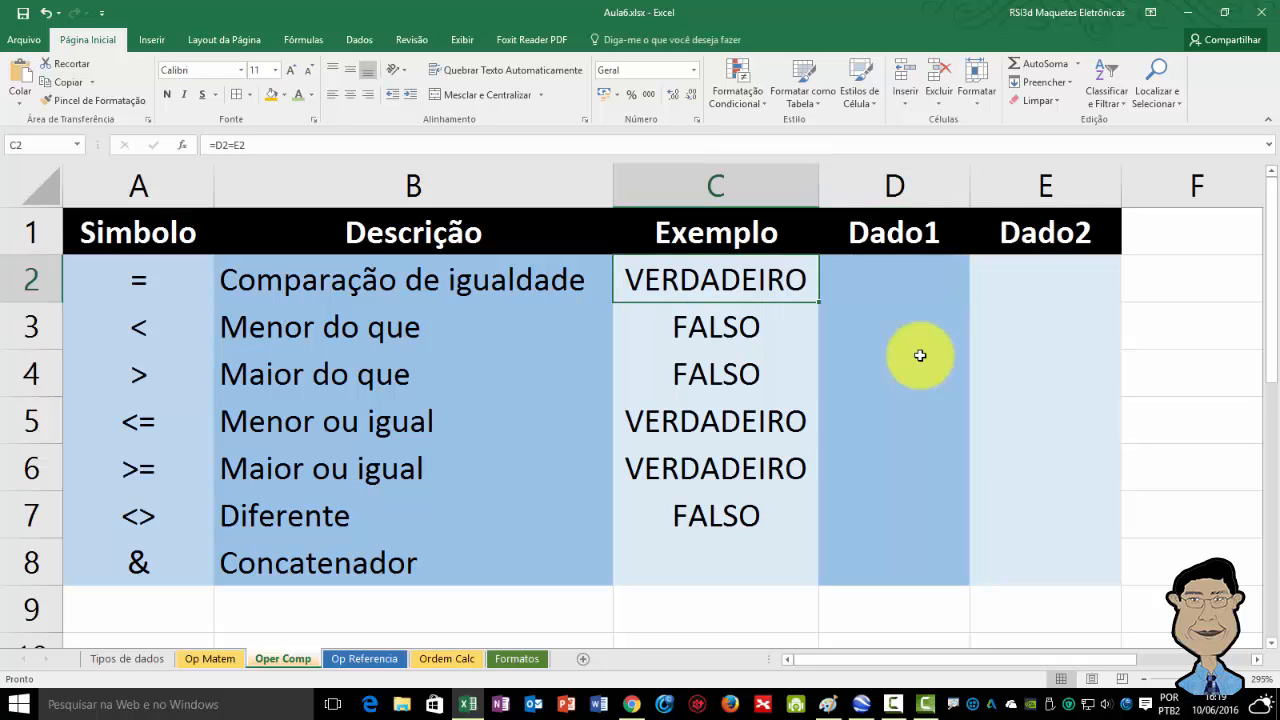
Enter 5 in both Dado1 cell D2 and Dado2 cell E2 for the equality row.
key(Right)
text(5)
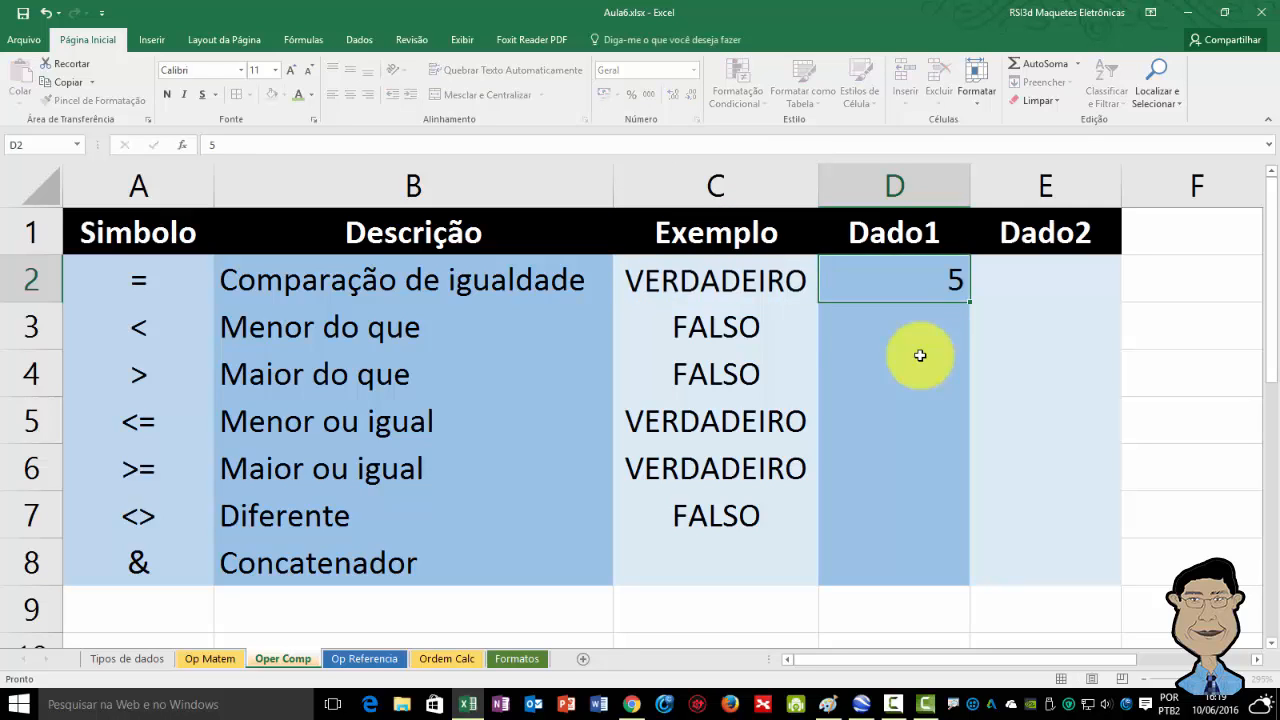
key(Return)
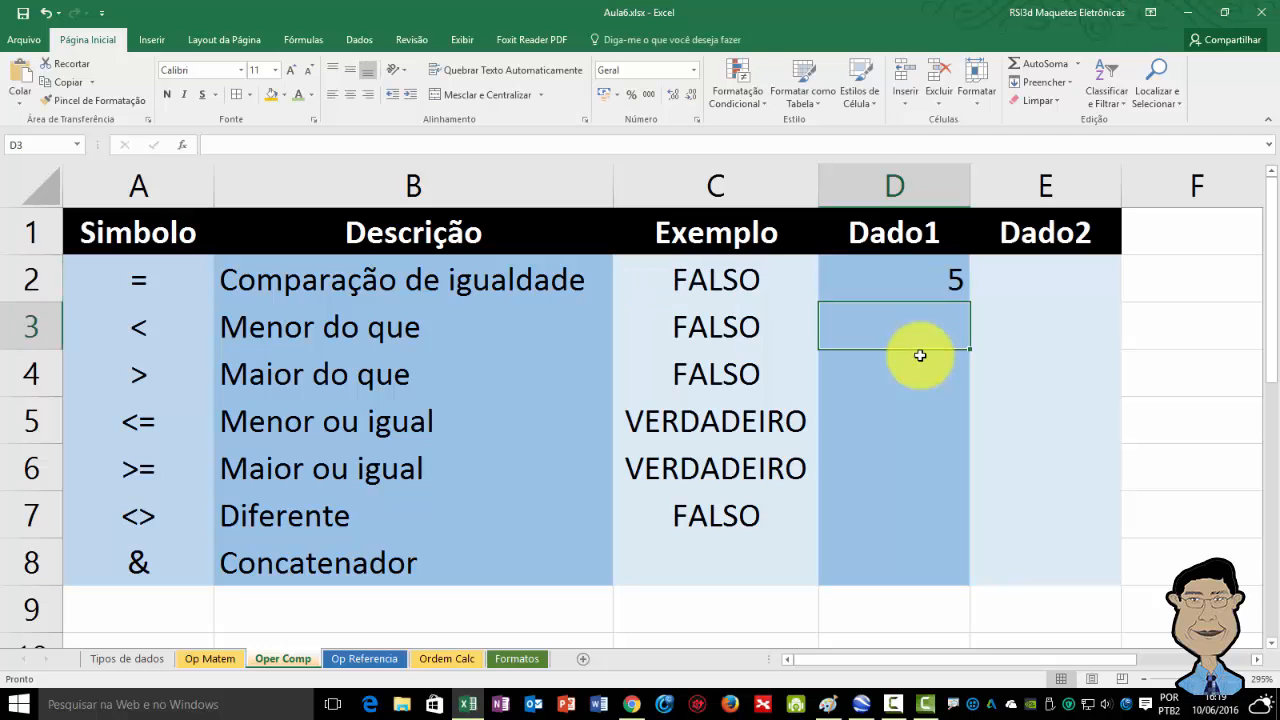
key(Up)
key(Right)
text(5)
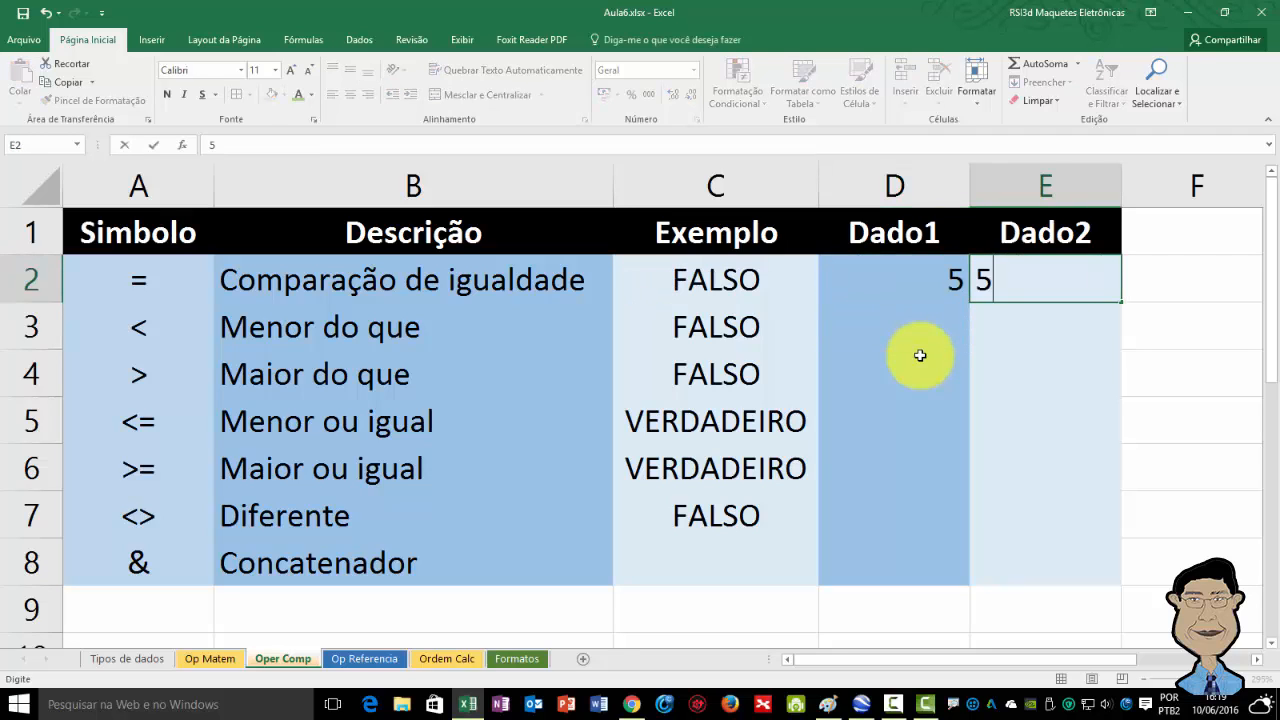
key(Return)
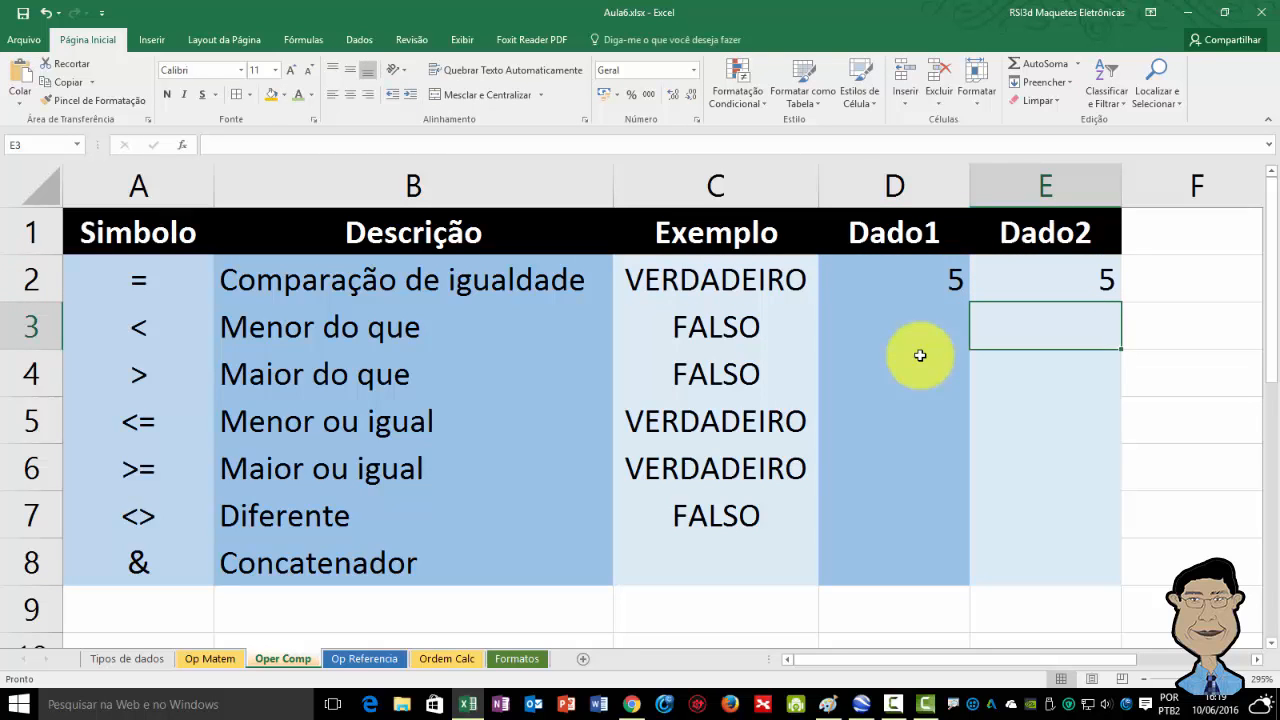
Set Dado1 in D2 to 0 and restore it to 5 to test the equality comparison.
key(Up)
key(Left)
text(0)
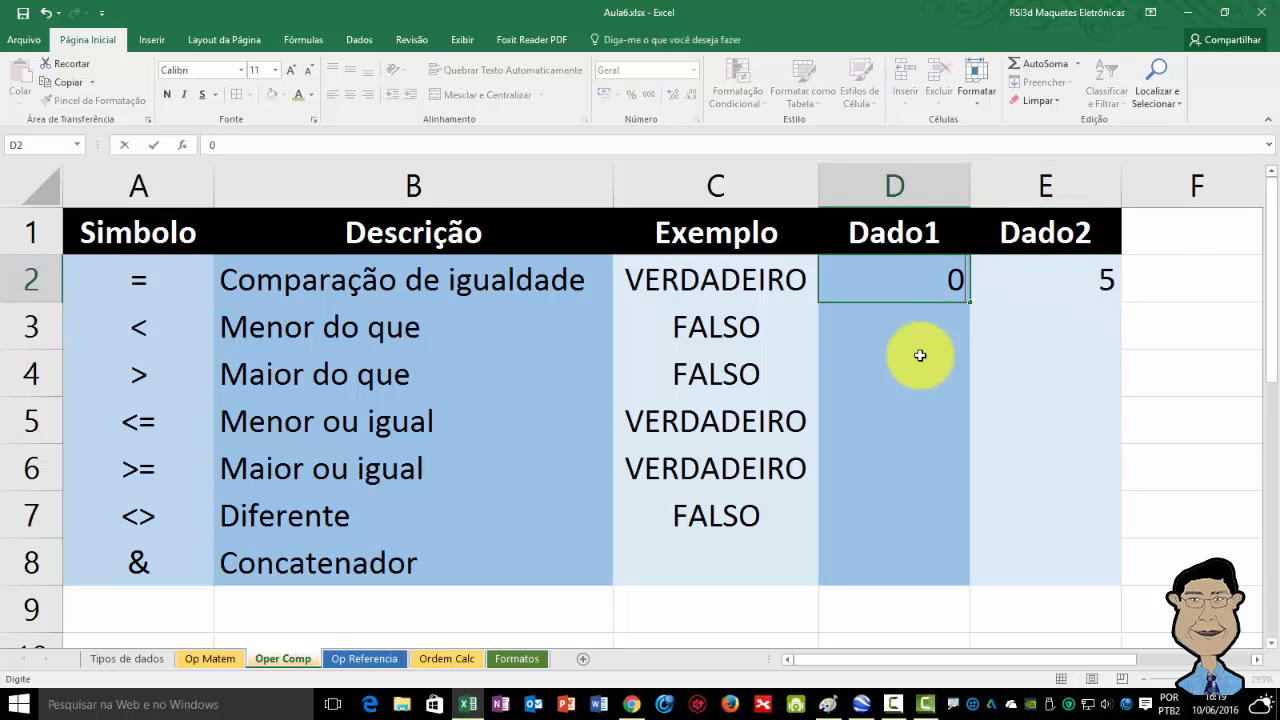
key(Return)
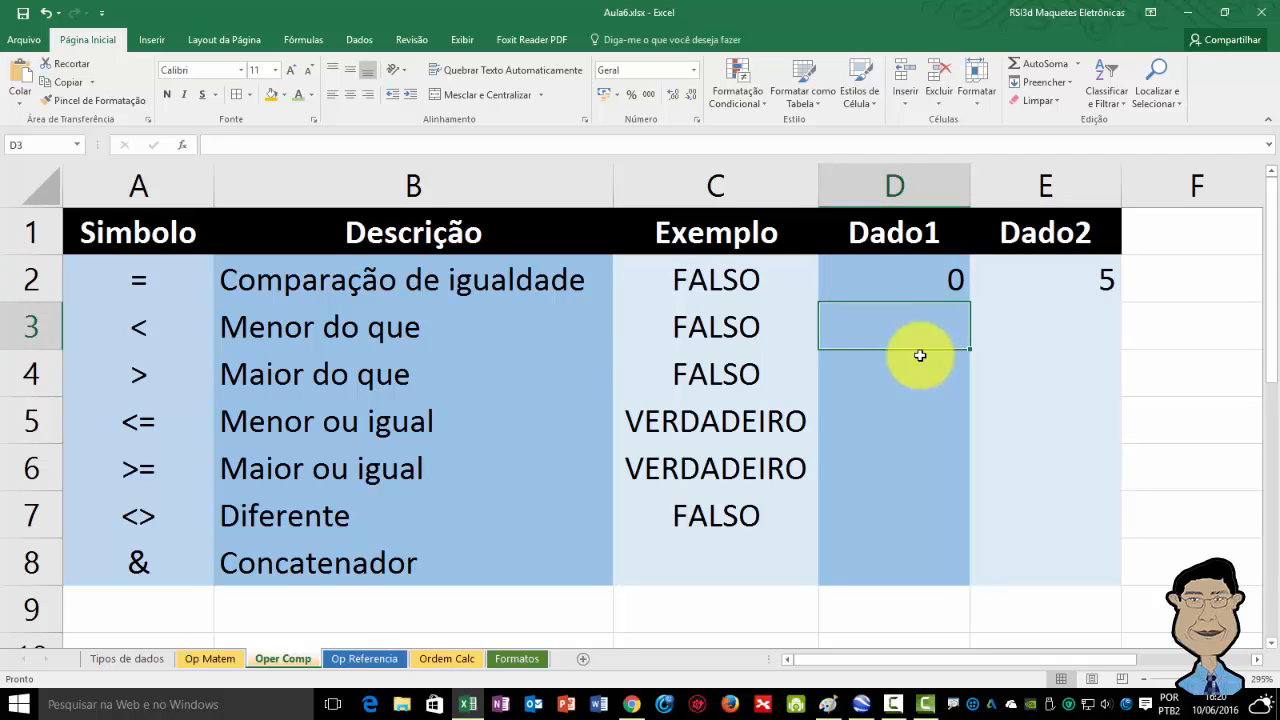
key(Up)
text(5)
key(Return)
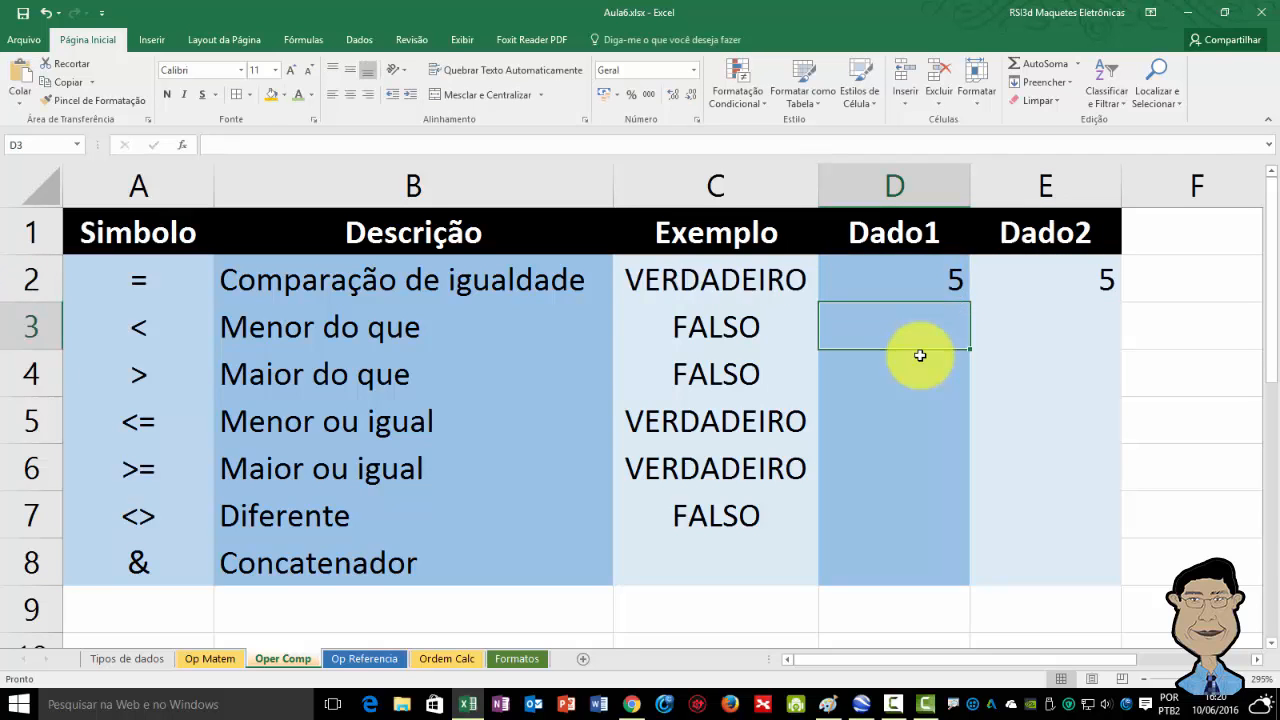
Inspect the less-than formula in cell C3 of the Exemplo column.
key(Up)
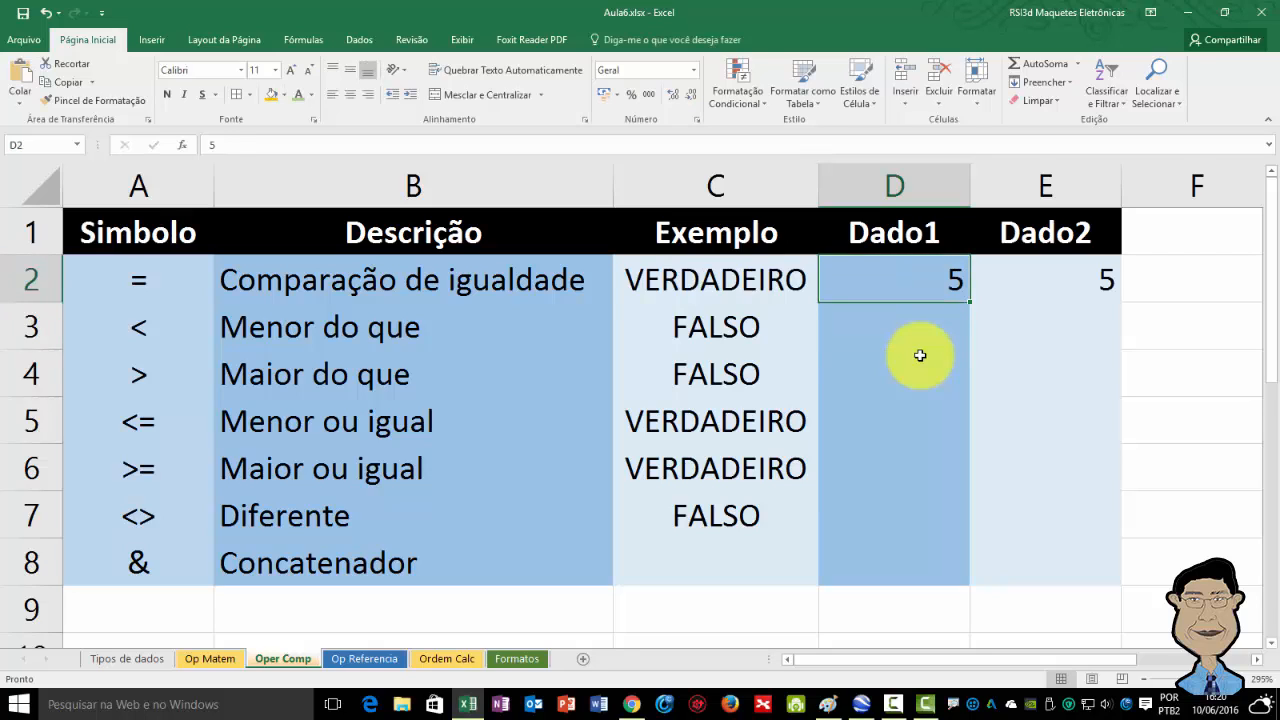
key(Left)
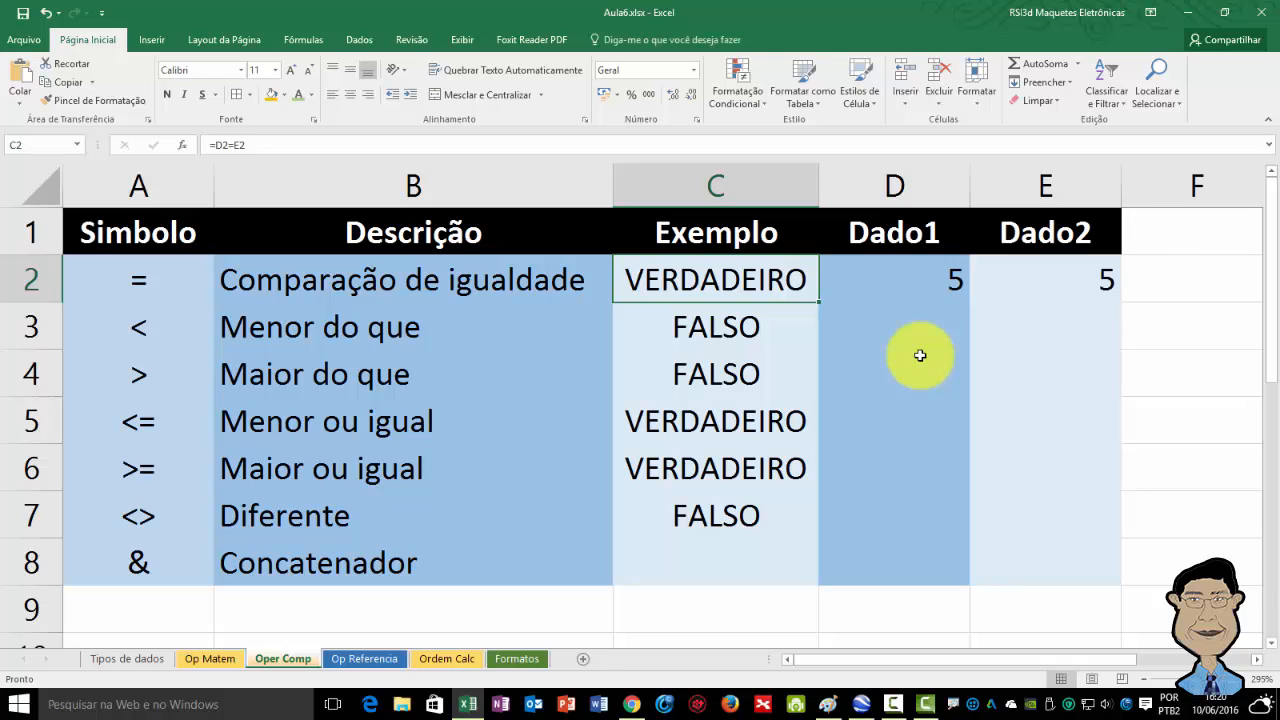
key(Down)
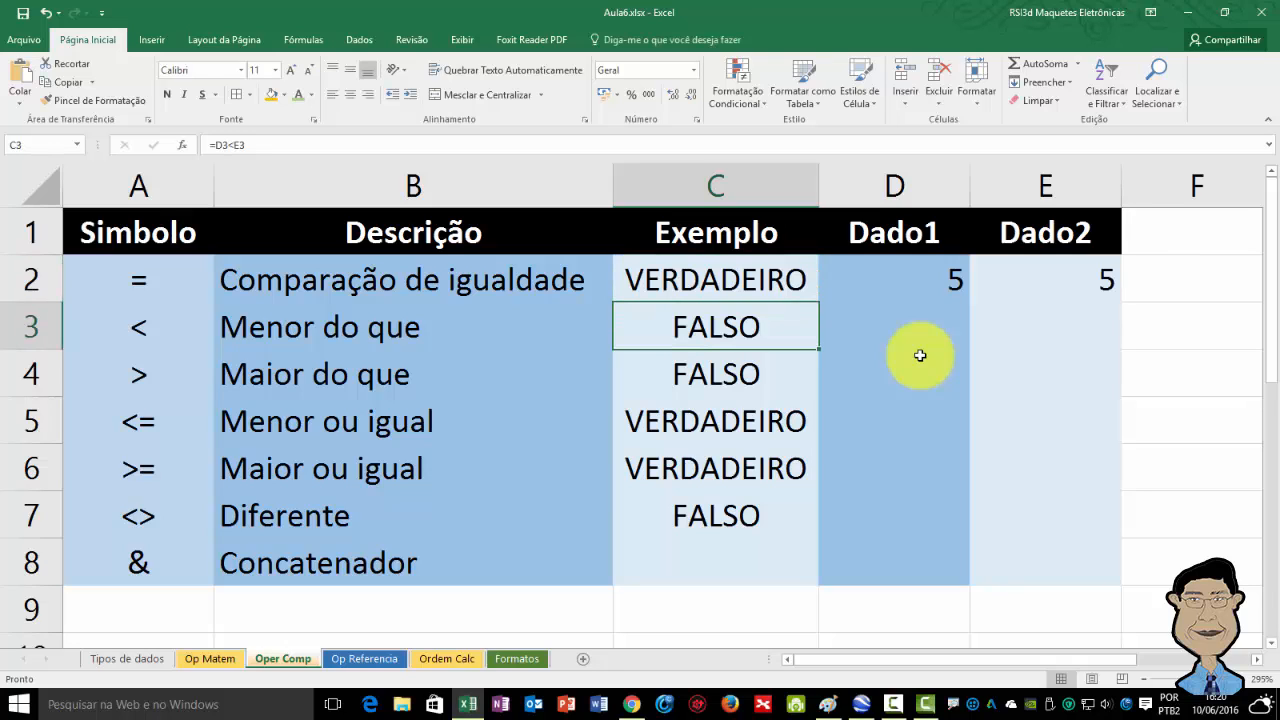
key(F2)
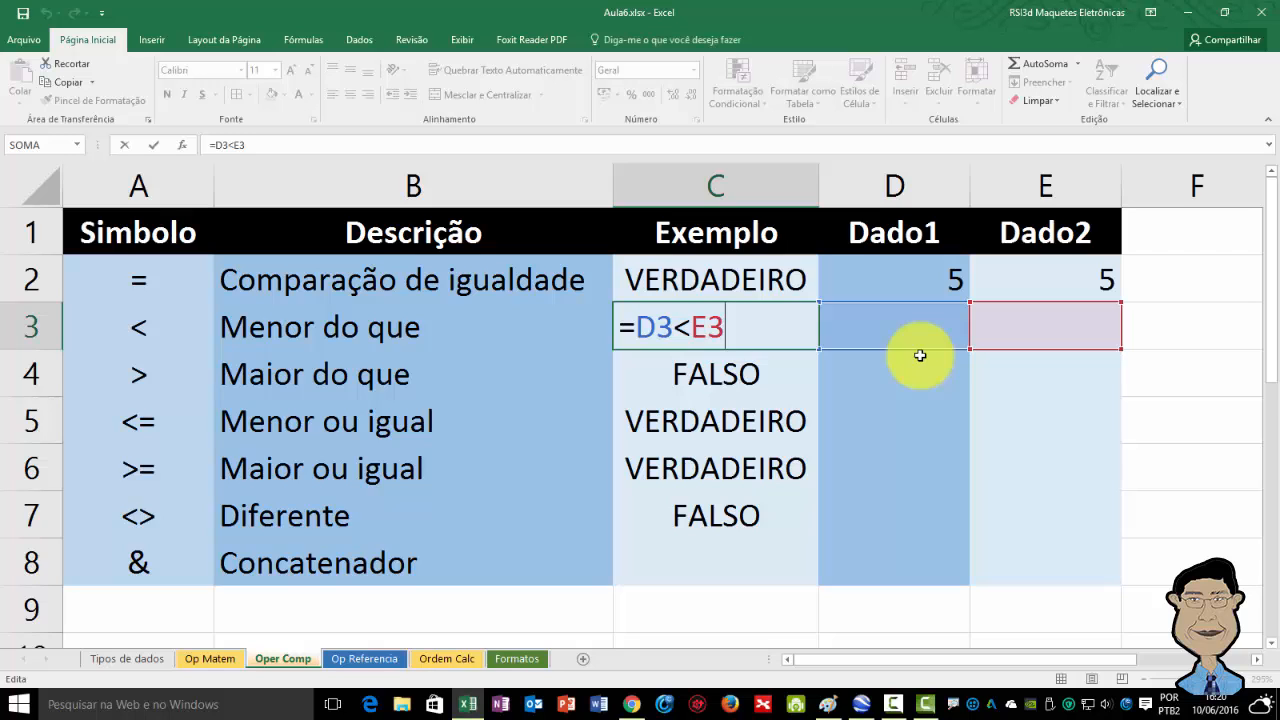
key(Return)
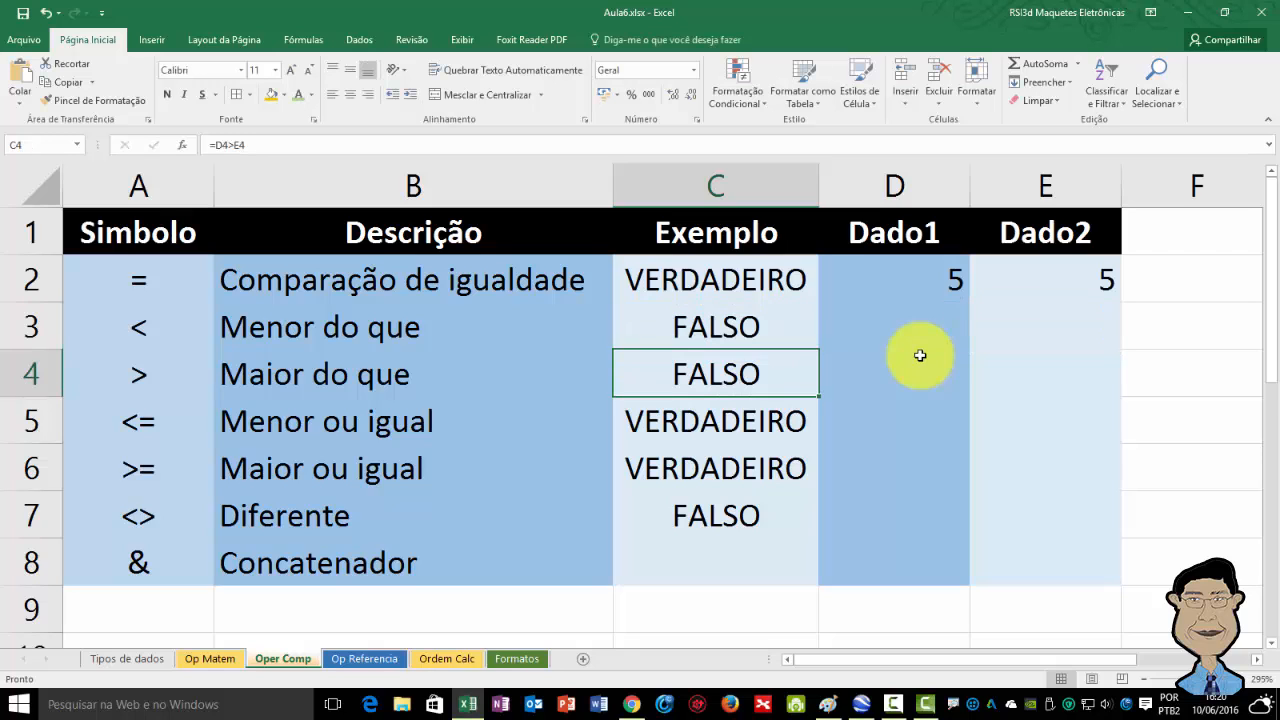
key(Up)
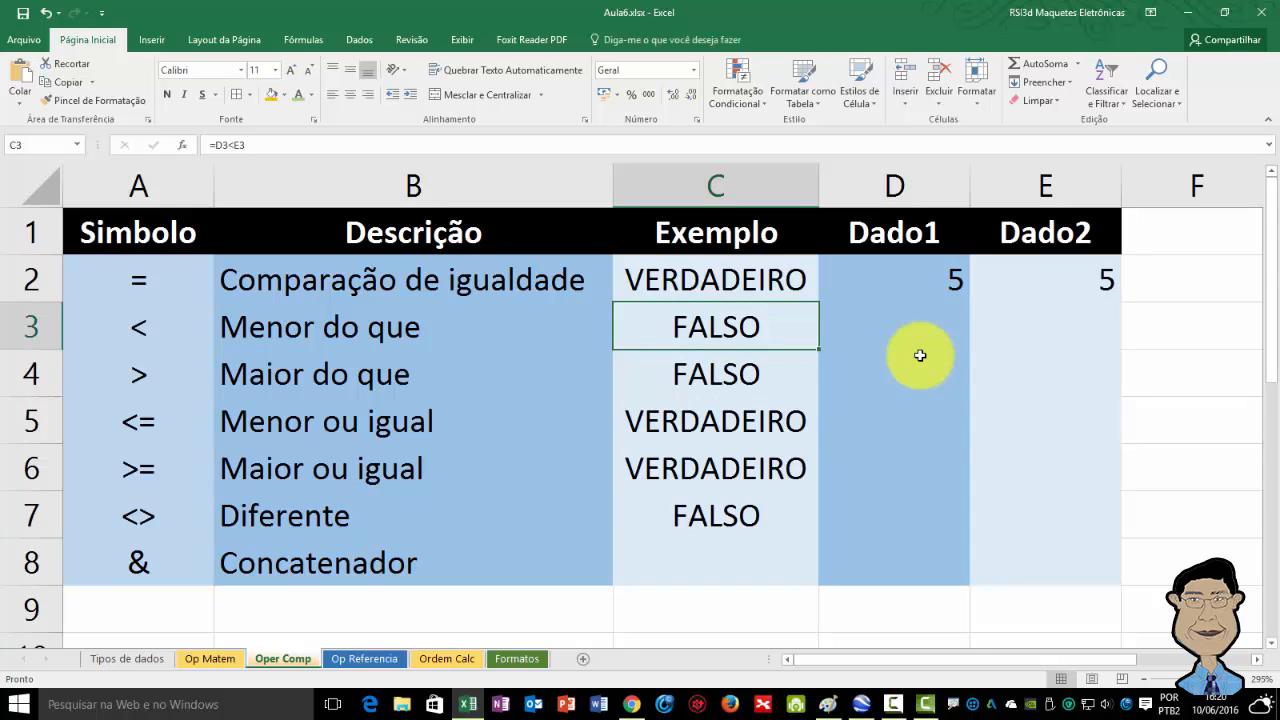
key(F2)
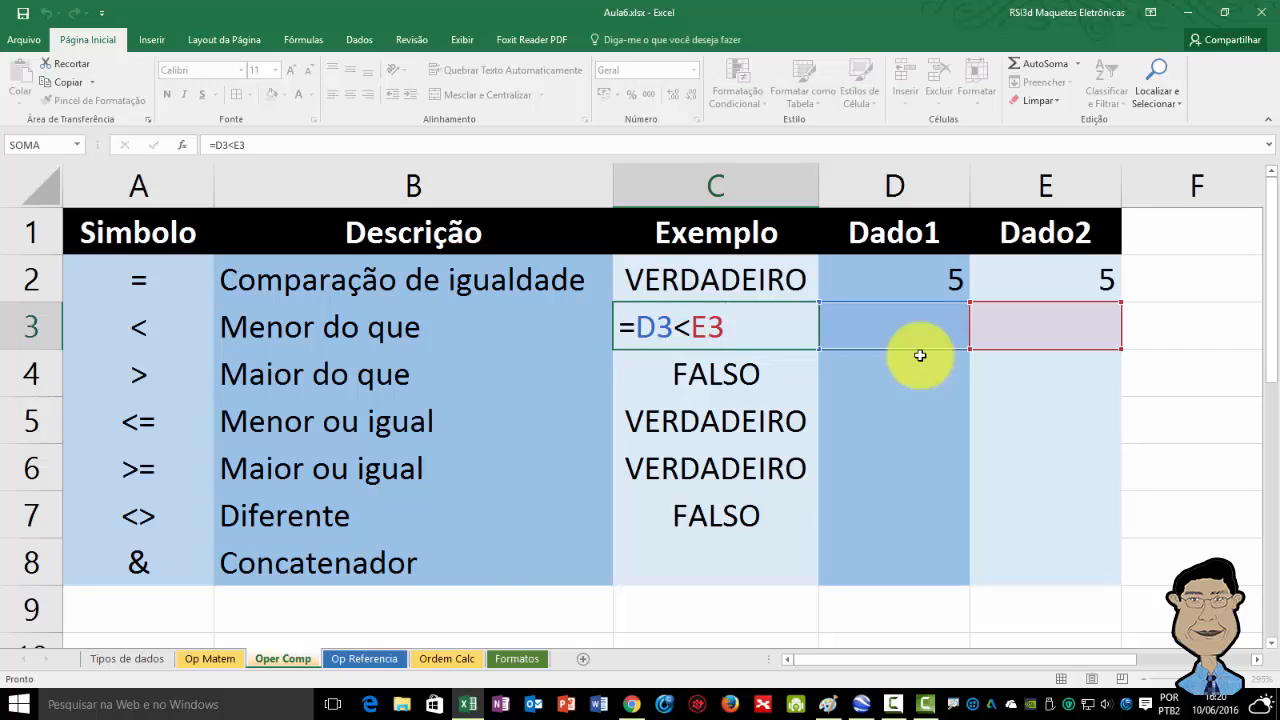
key(ctrl+Return)
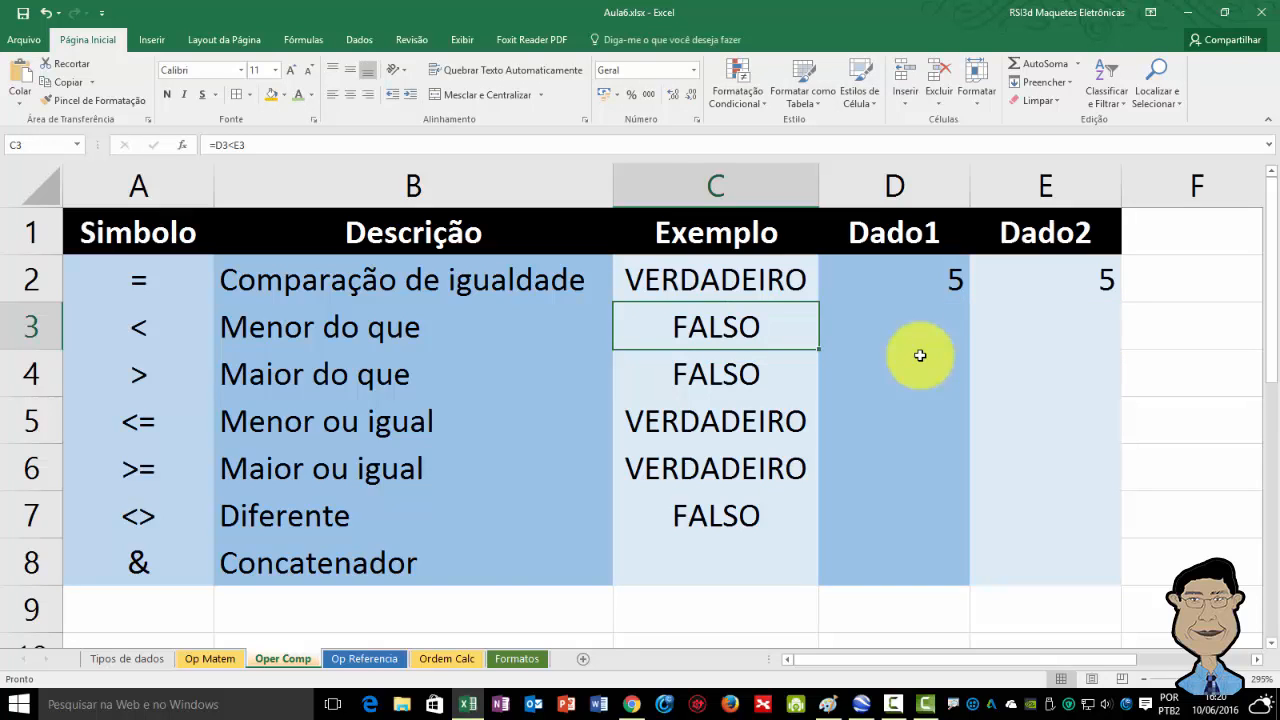
Enter 1 in Dado2 cell E3 for the less-than row.
click(920, 355)
key(Left)
key(Right)
key(Right)
text(1)
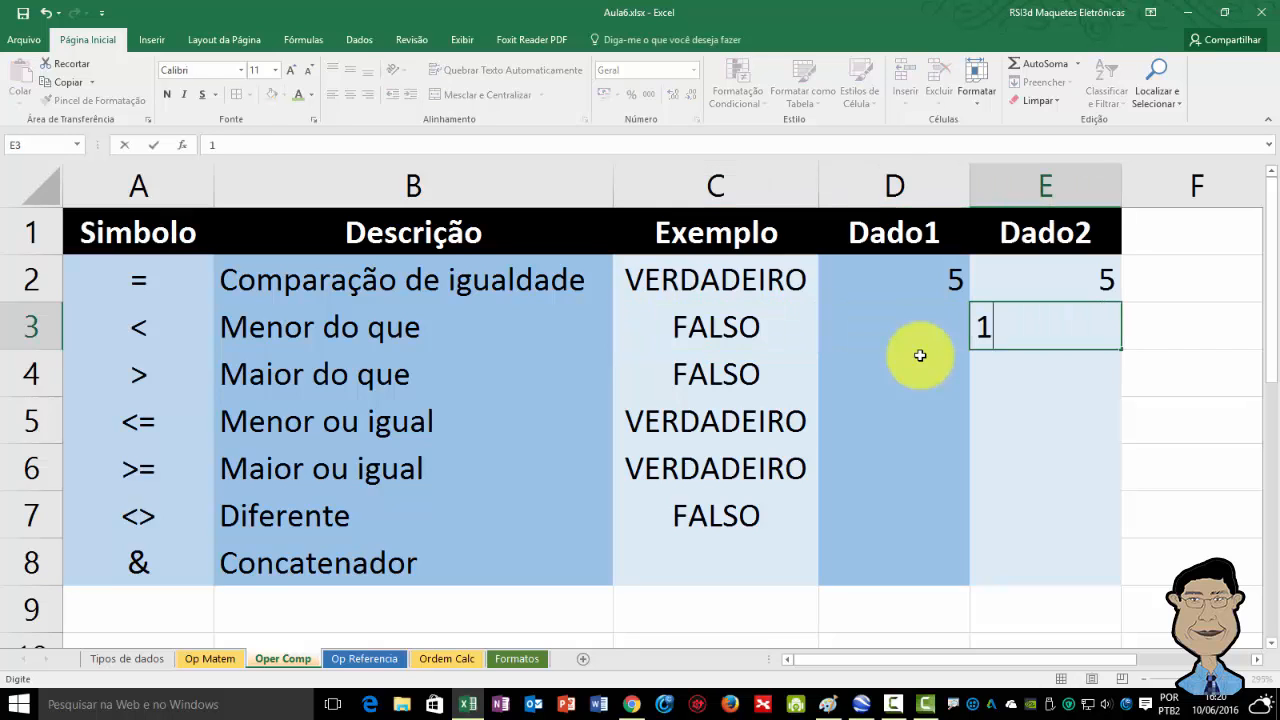
key(Return)
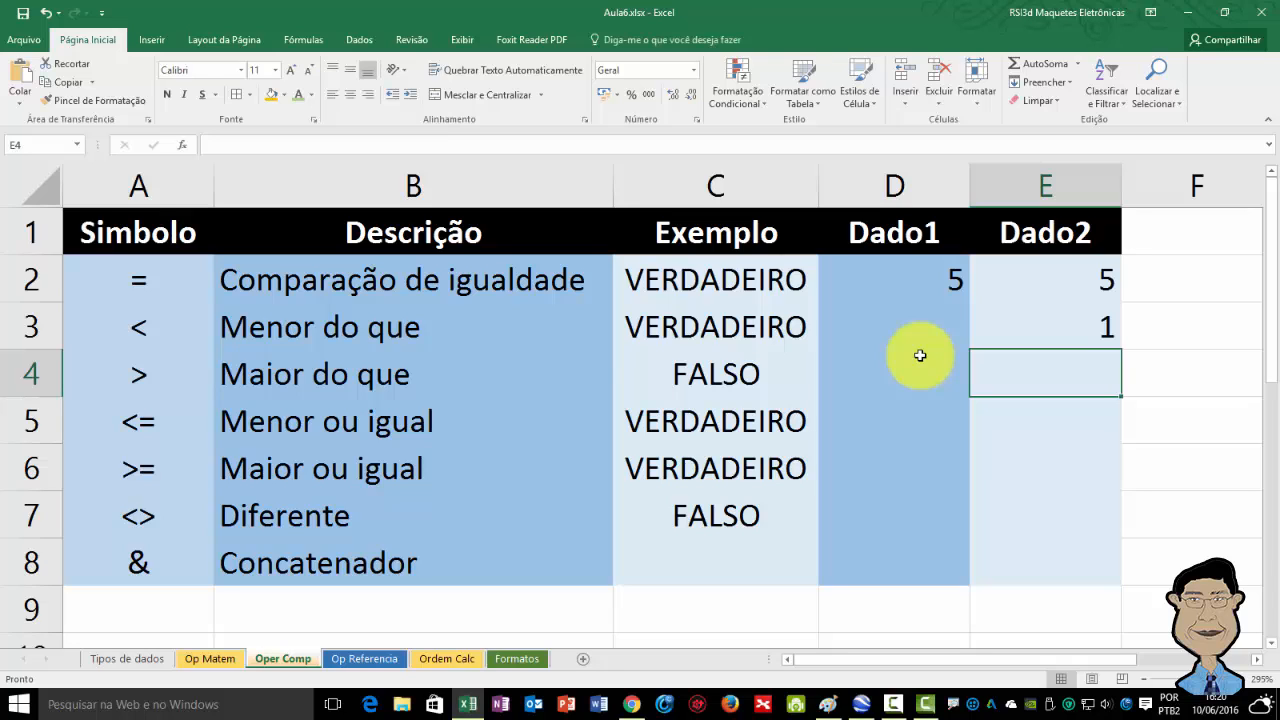
Enter 2 in Dado1 cell D3 and 5 in Dado2 cell E3 for the less-than row.
key(Up)
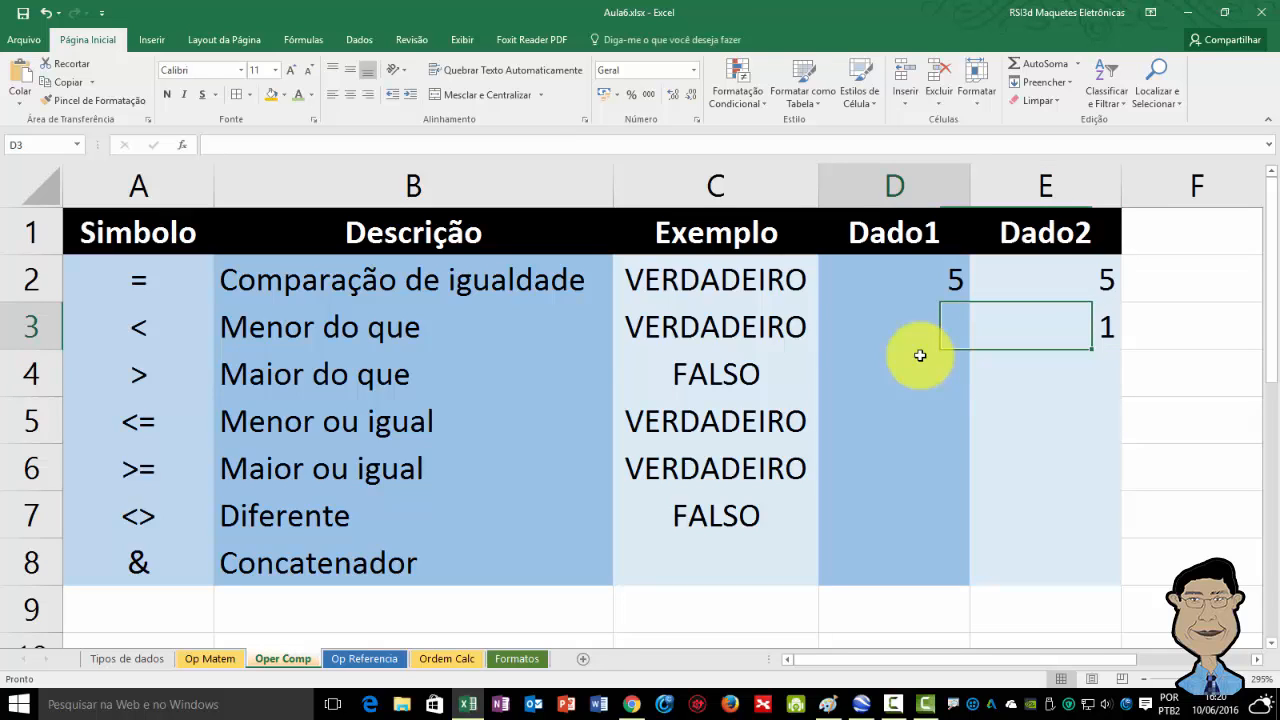
key(Left)
text(2)
key(Return)
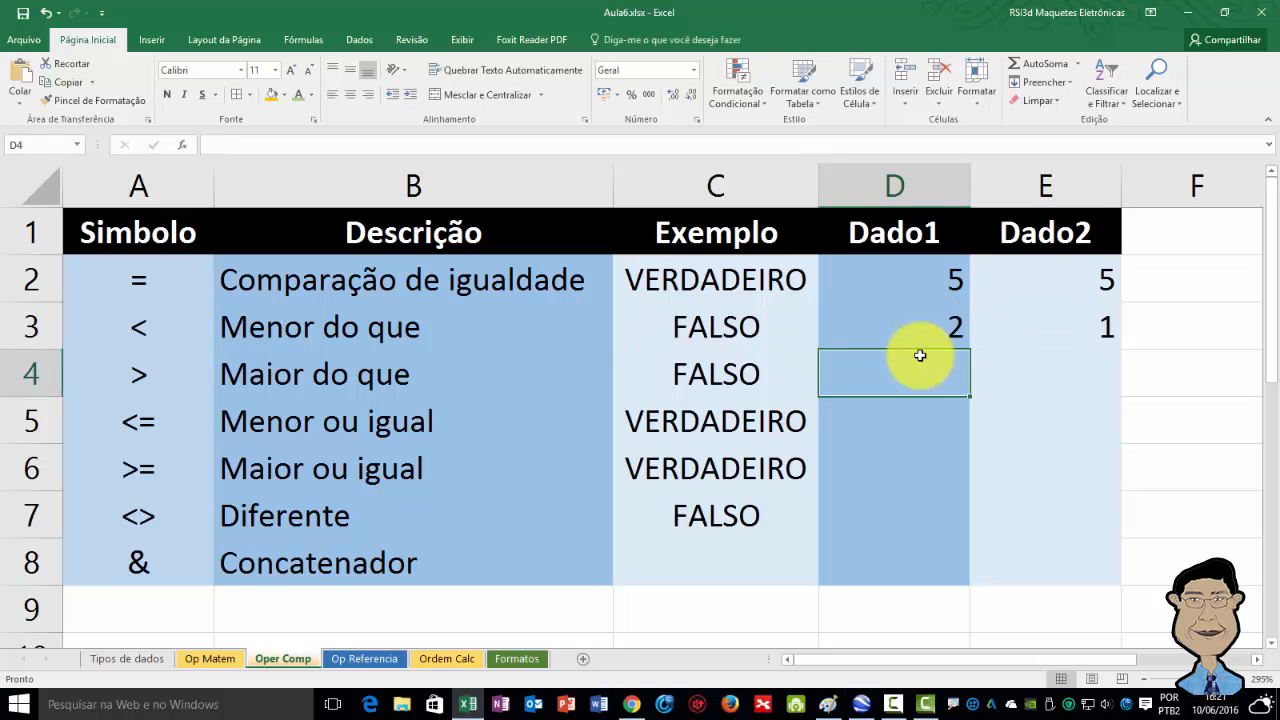
key(Up)
key(Right)
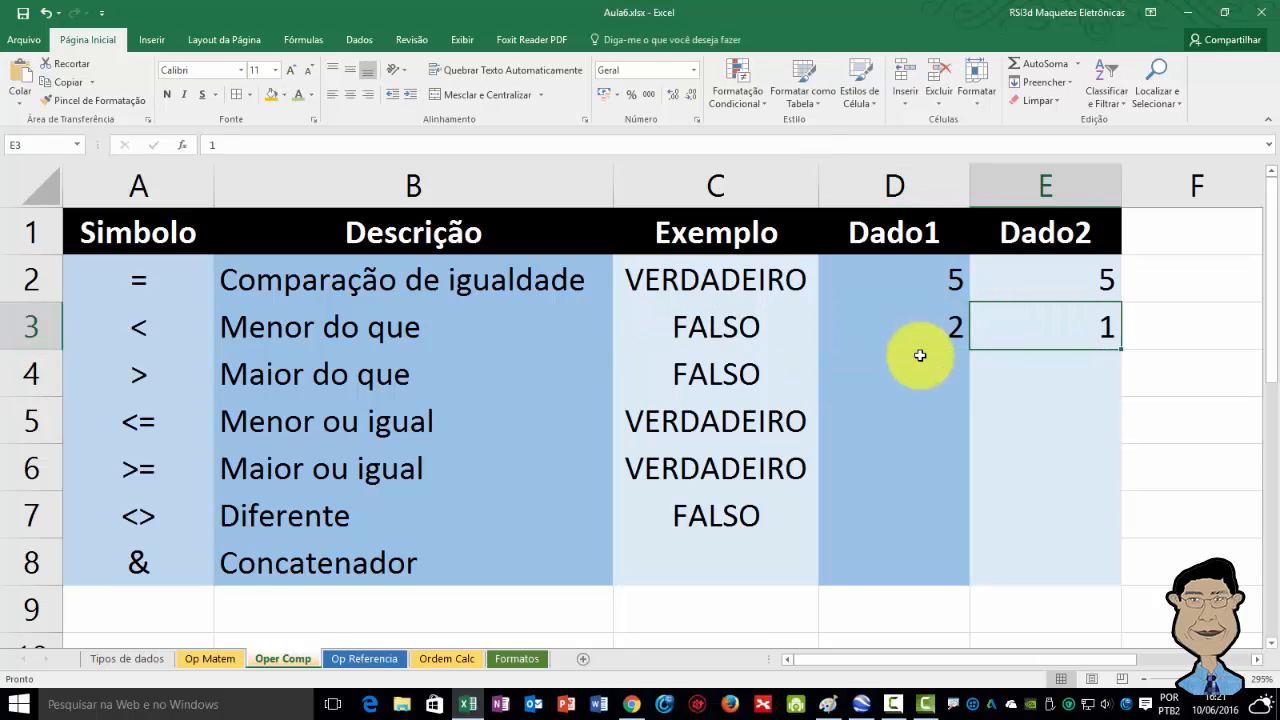
text(5)
key(Return)
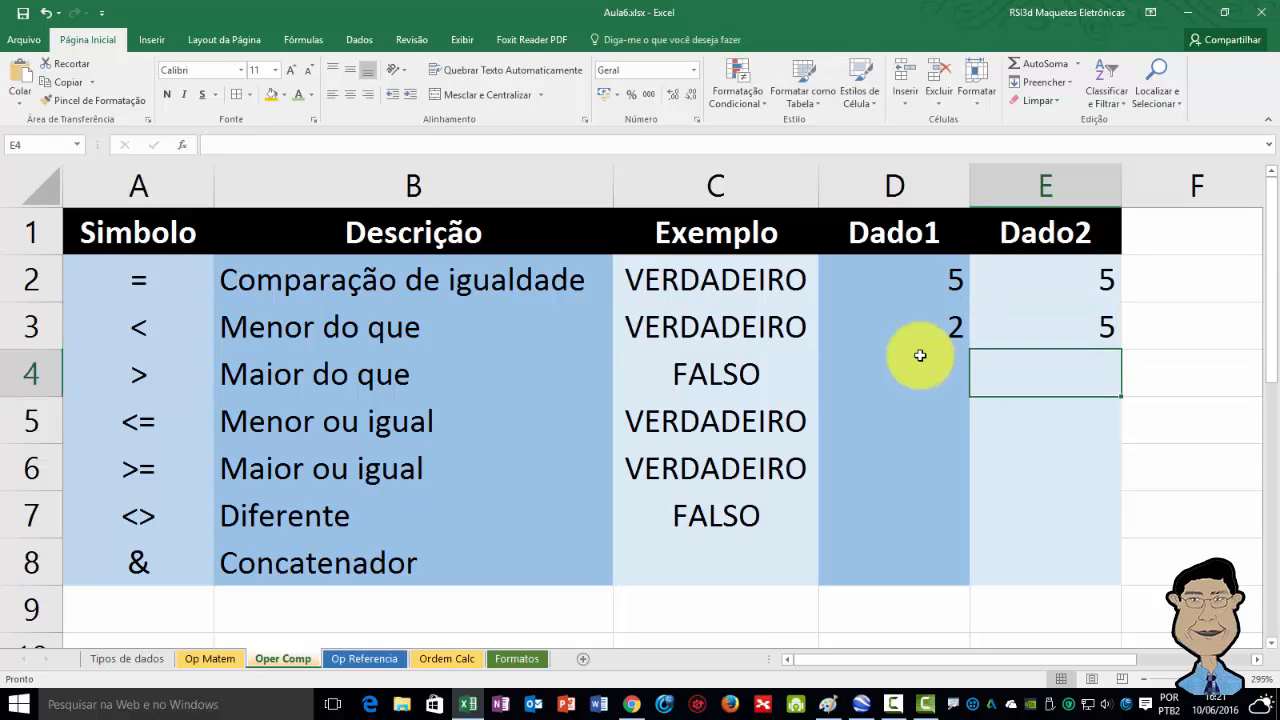
key(Up)
key(Left)
key(Left)
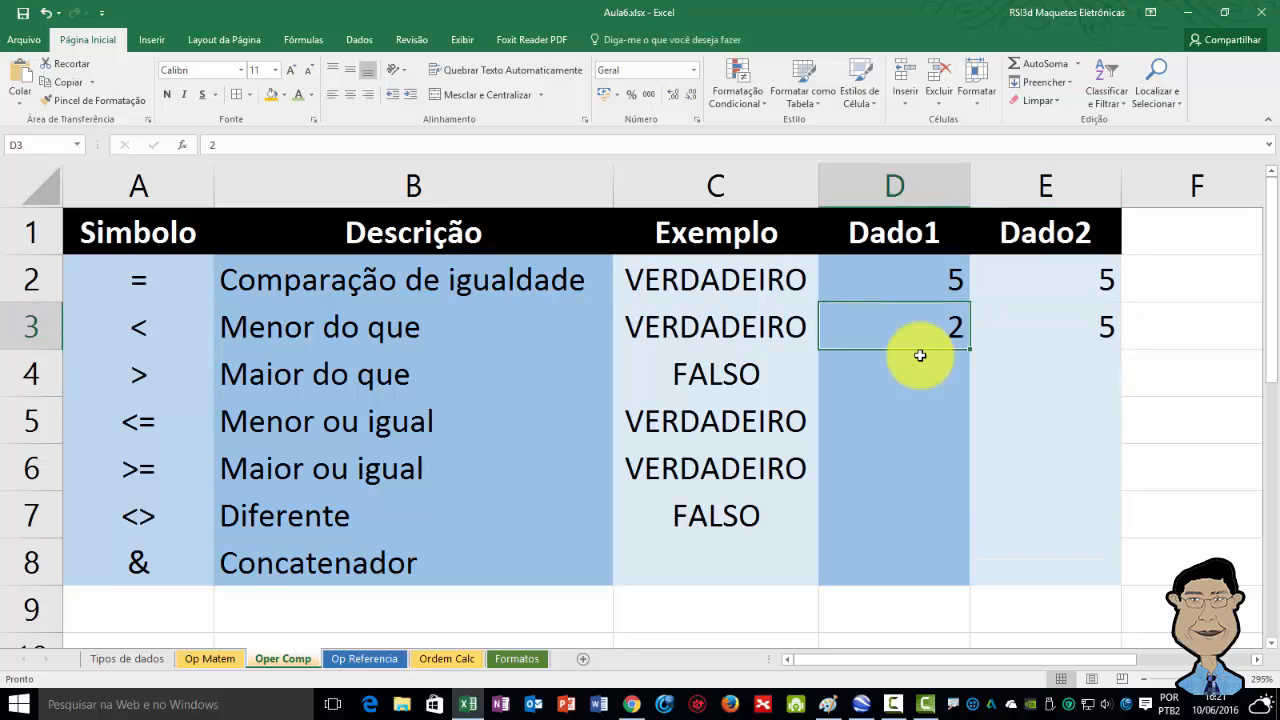
Examine the less-than formula in C3 and the greater-than formula in C4 of the Exemplo column.
key(F2)
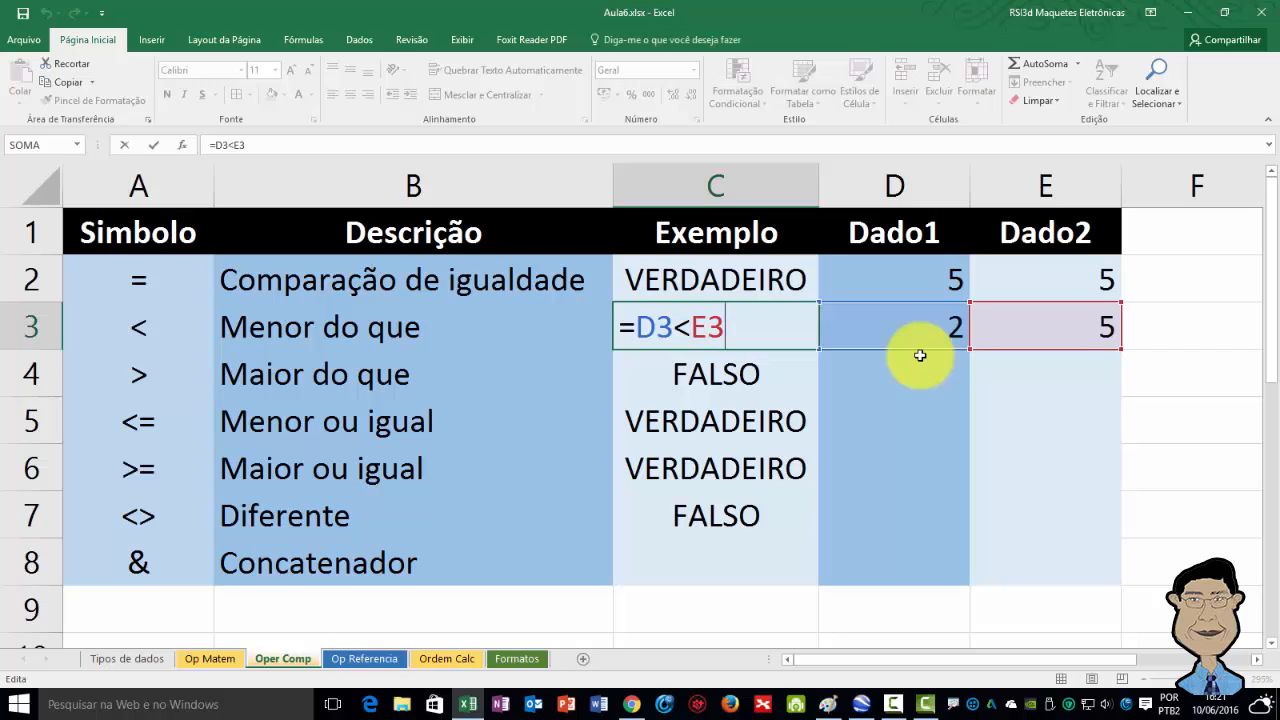
key(Return)
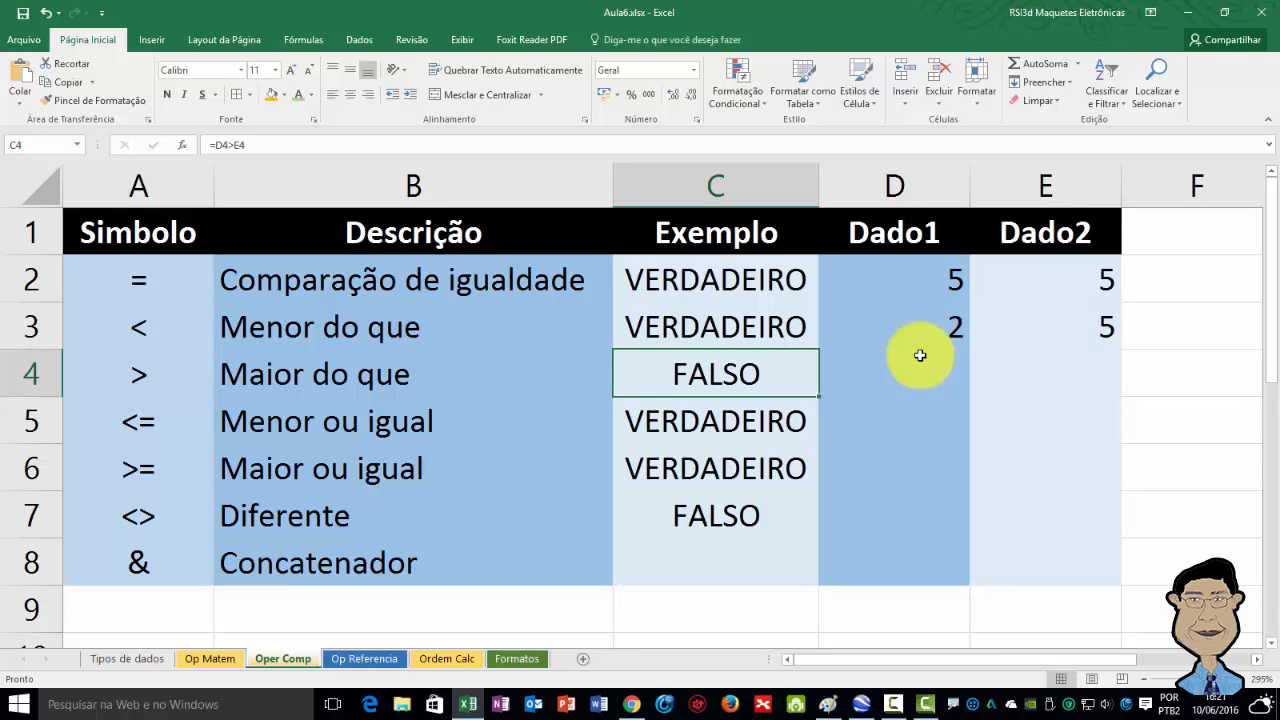
key(Up)
key(Right)
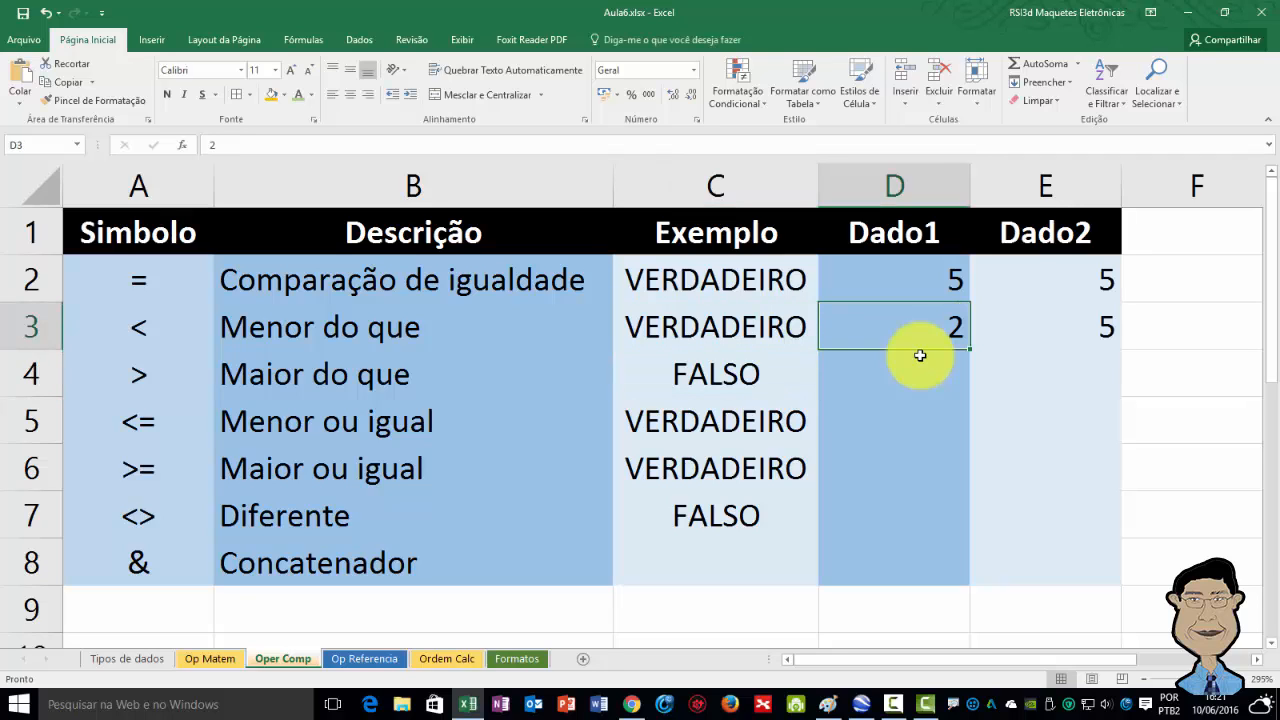
key(Right)
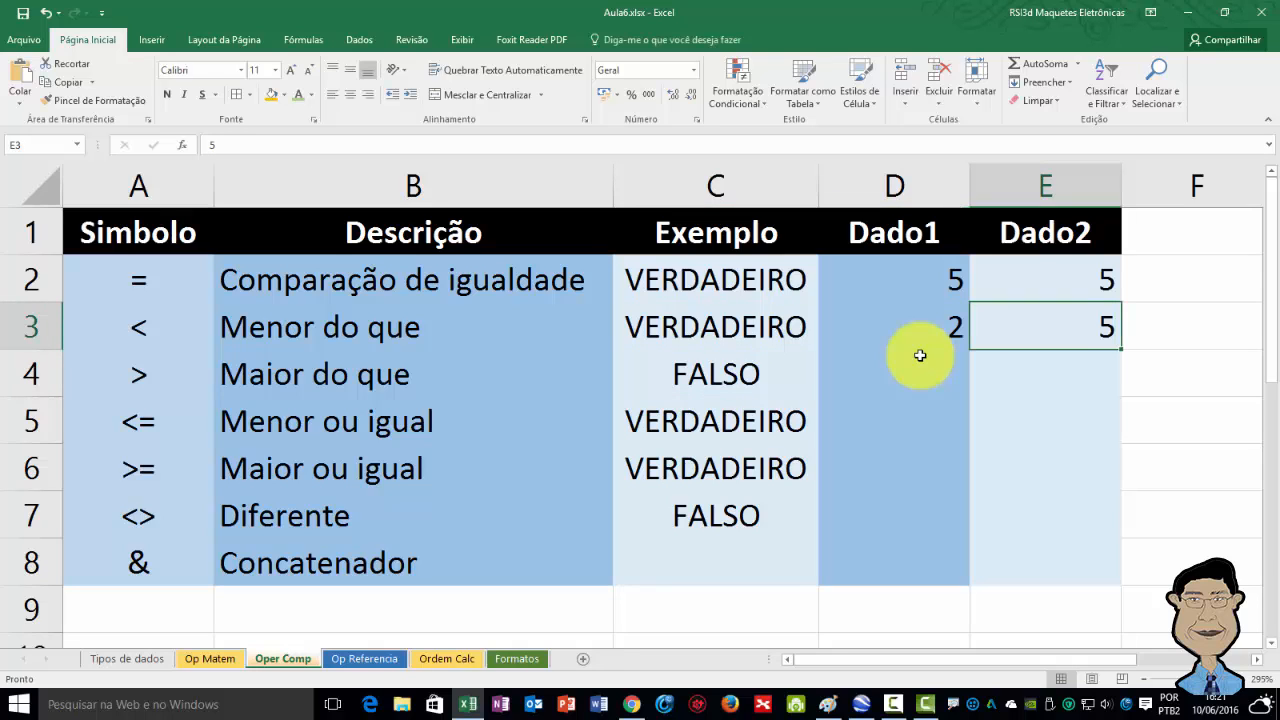
key(Left)
key(Left)
key(Down)
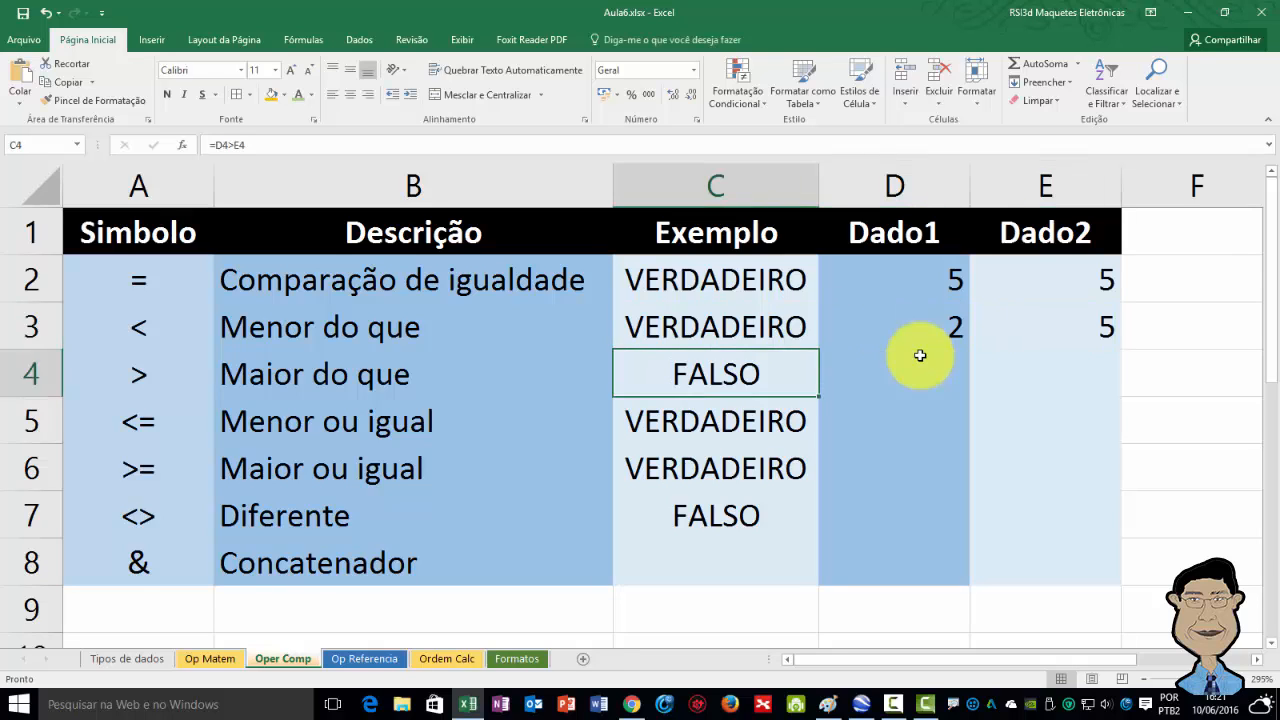
key(F2)
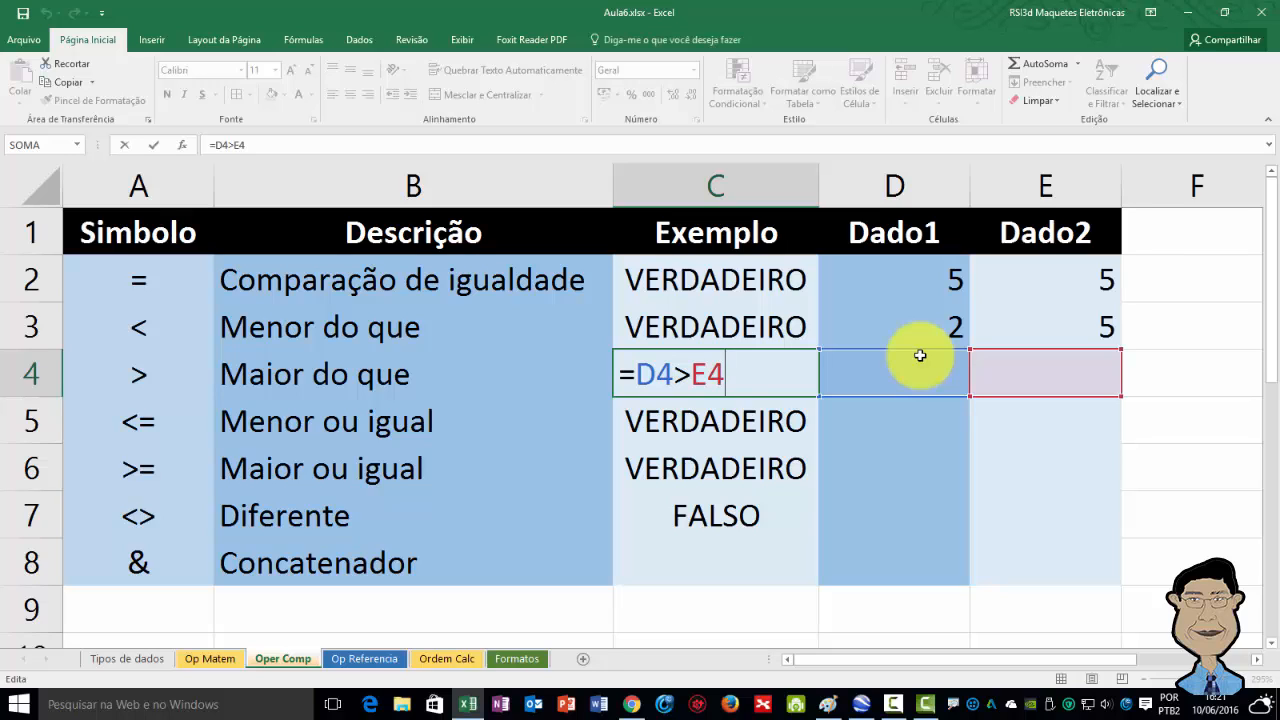
key(ctrl+Return)
Enter 5 in Dado1 cell D4 and 10 in Dado2 cell E4 for the greater-than row.
click(919, 355)
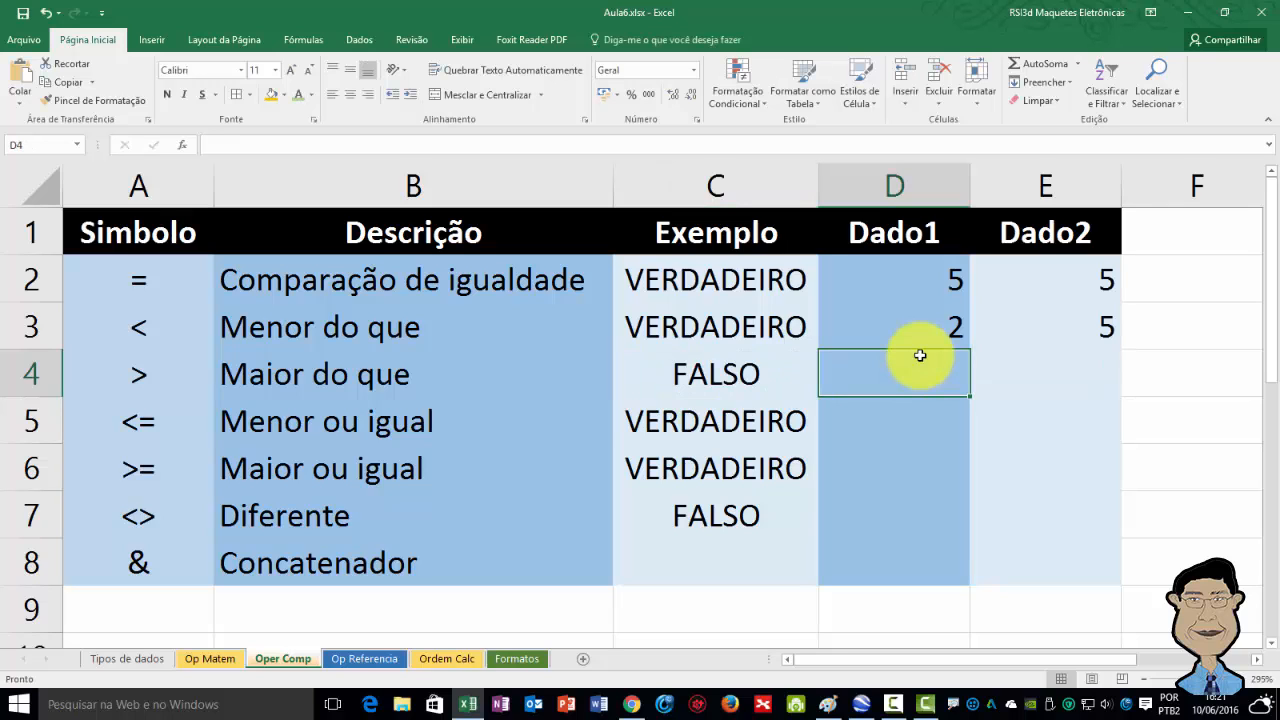
text(5)
key(Return)
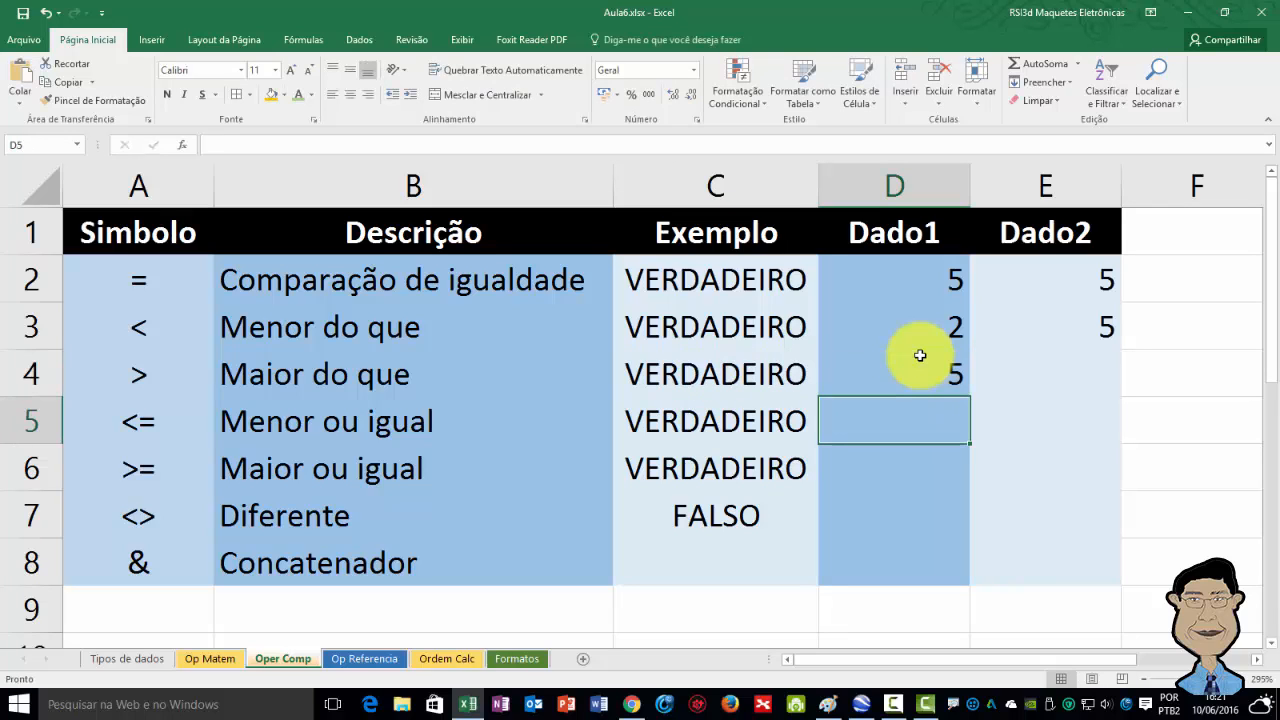
click(919, 355)
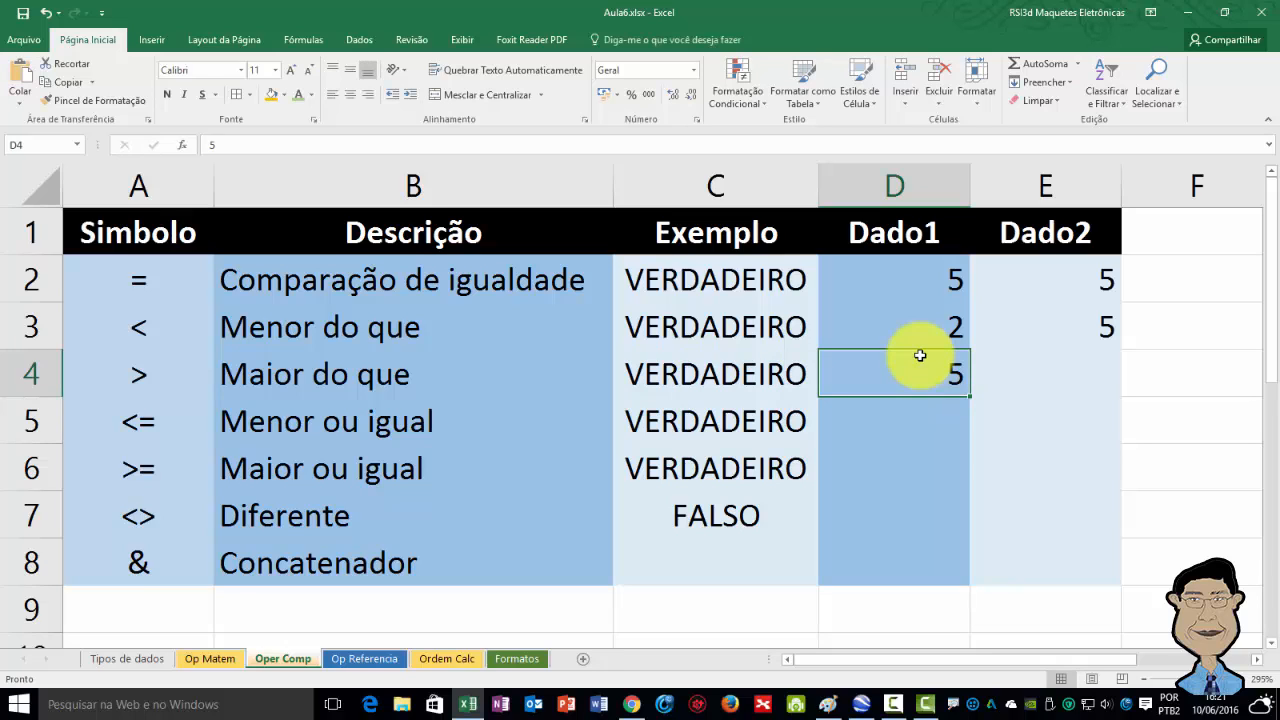
key(Right)
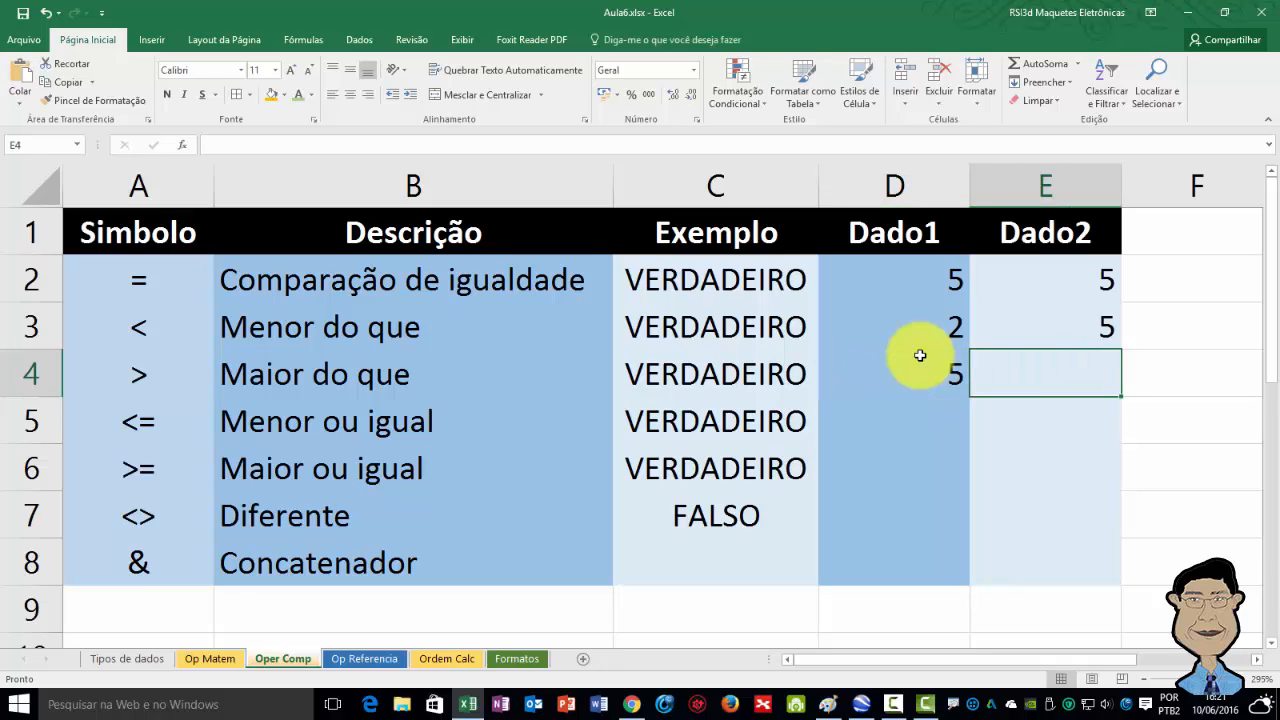
text(10)
key(Return)
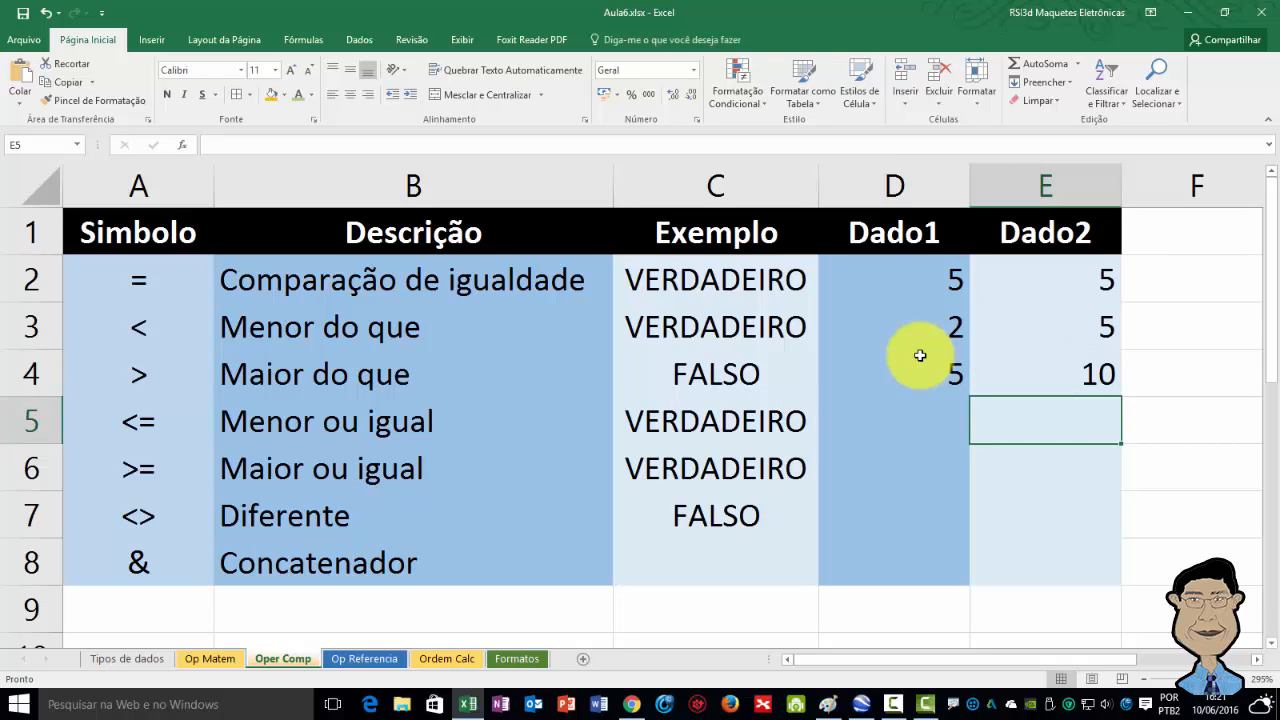
Examine the less-than-or-equal formula in cell C5 and the Dado cells of that row.
key(Left)
key(Left)
key(Left)
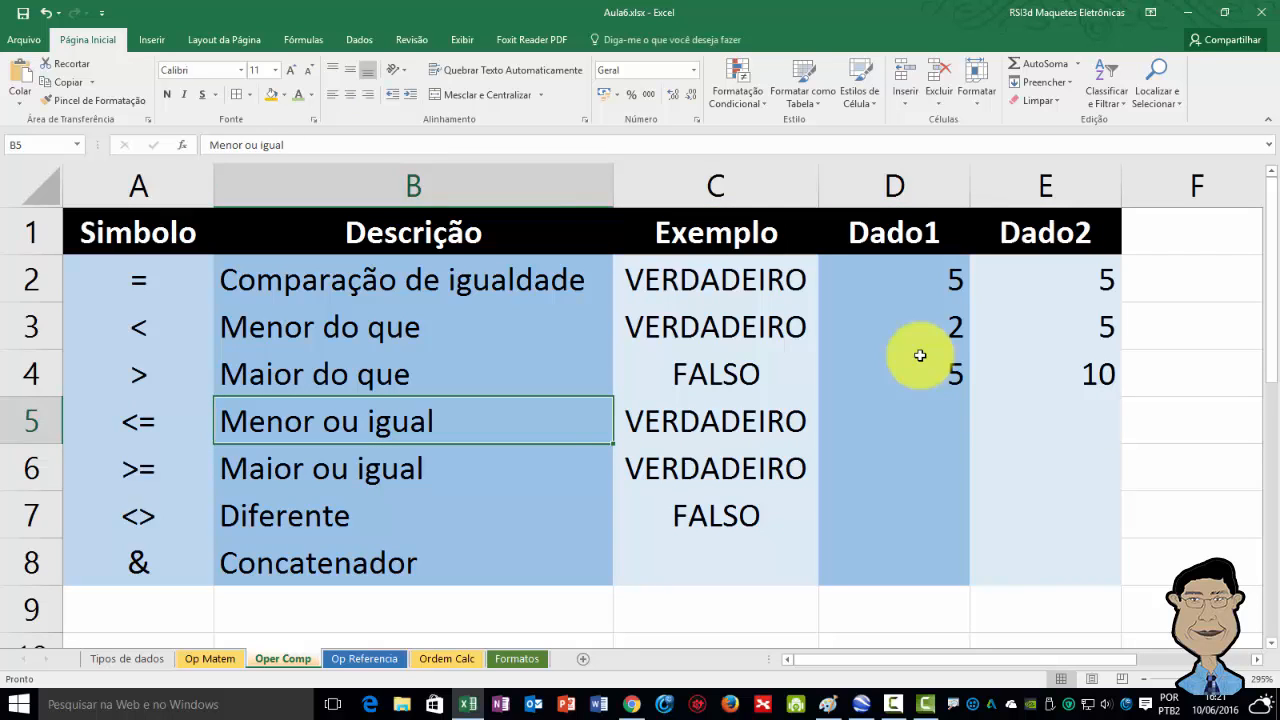
key(Right)
key(Right)
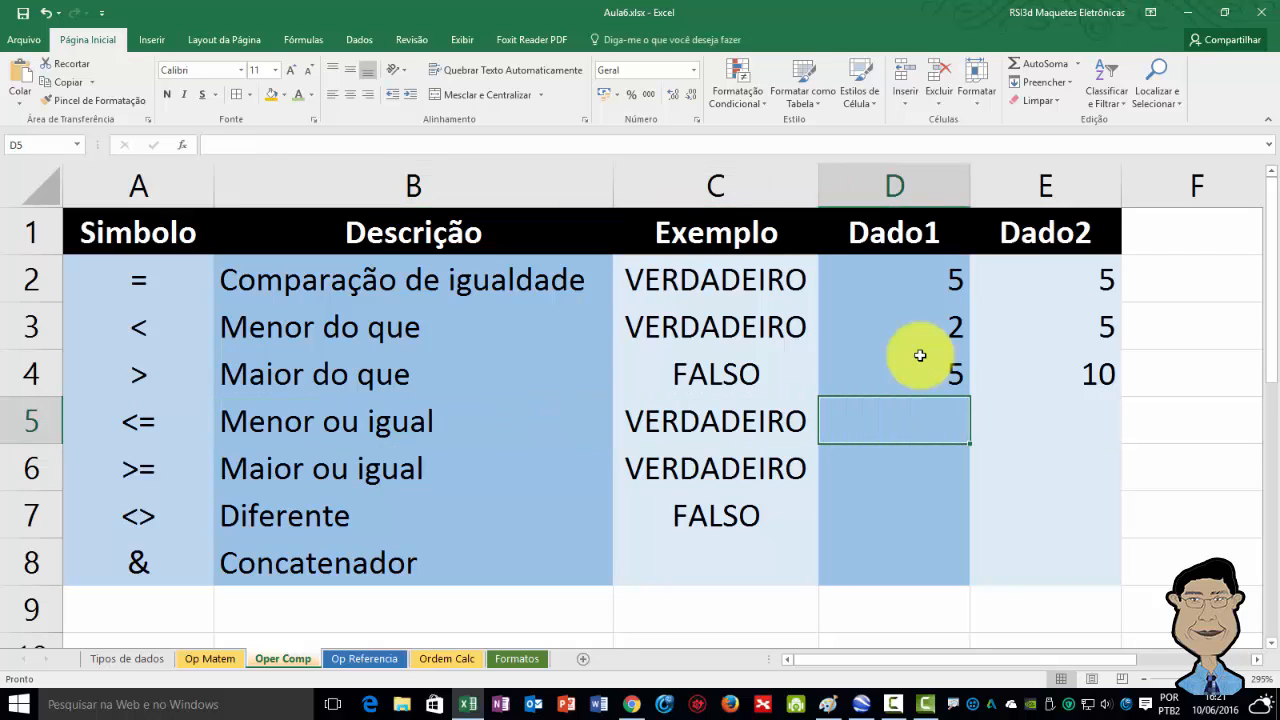
key(Left)
key(Right)
key(Right)
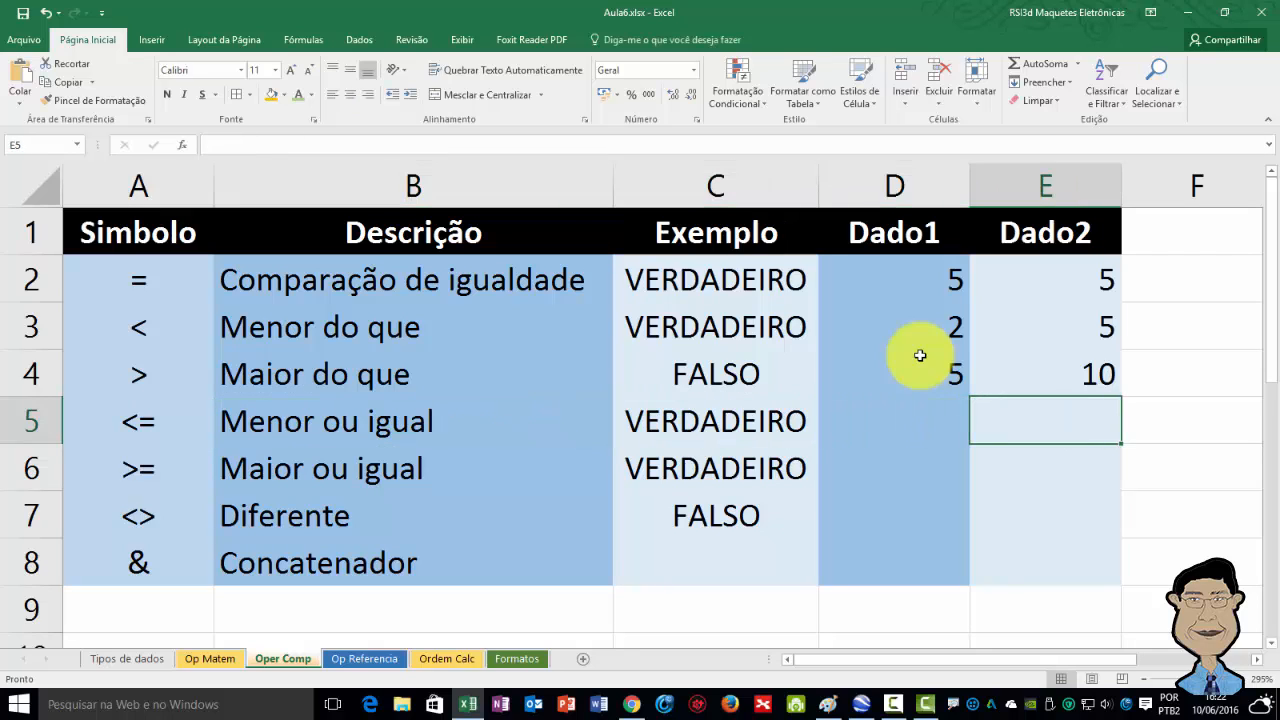
key(Left)
key(Left)
key(Right)
key(Right)
key(Left)
key(Left)
key(Down)
key(Right)
key(Right)
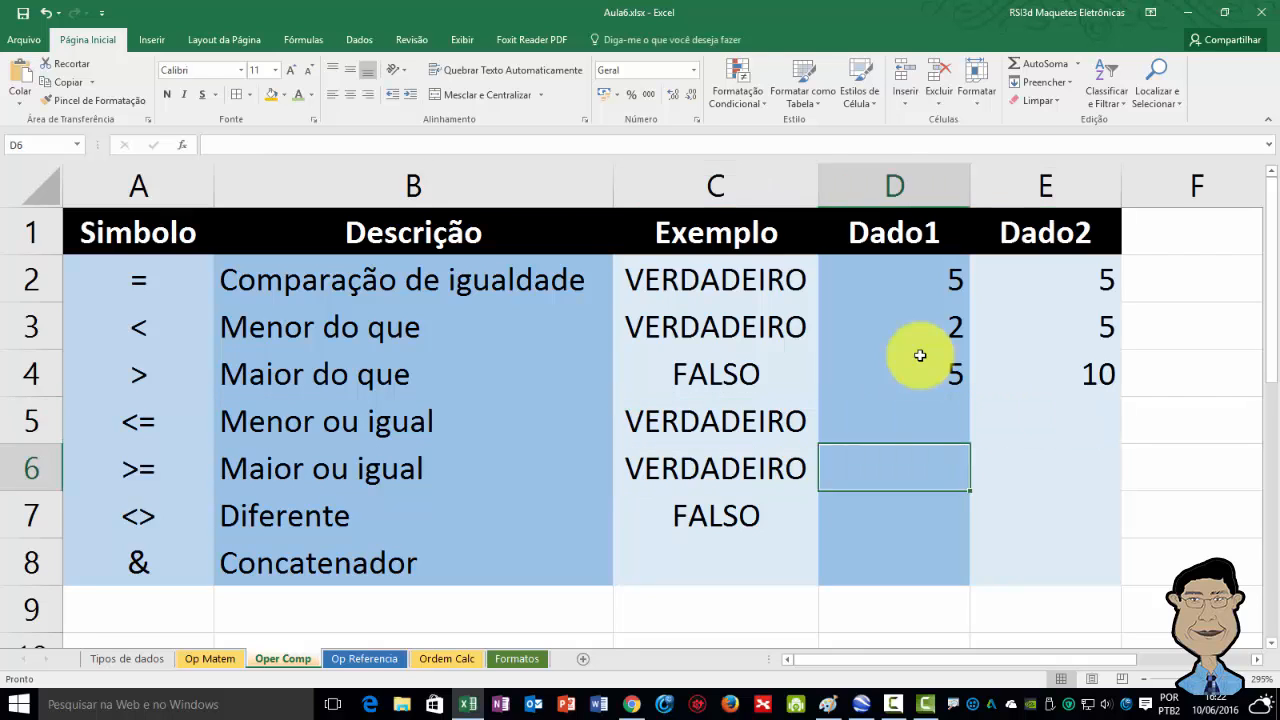
key(Up)
key(Left)
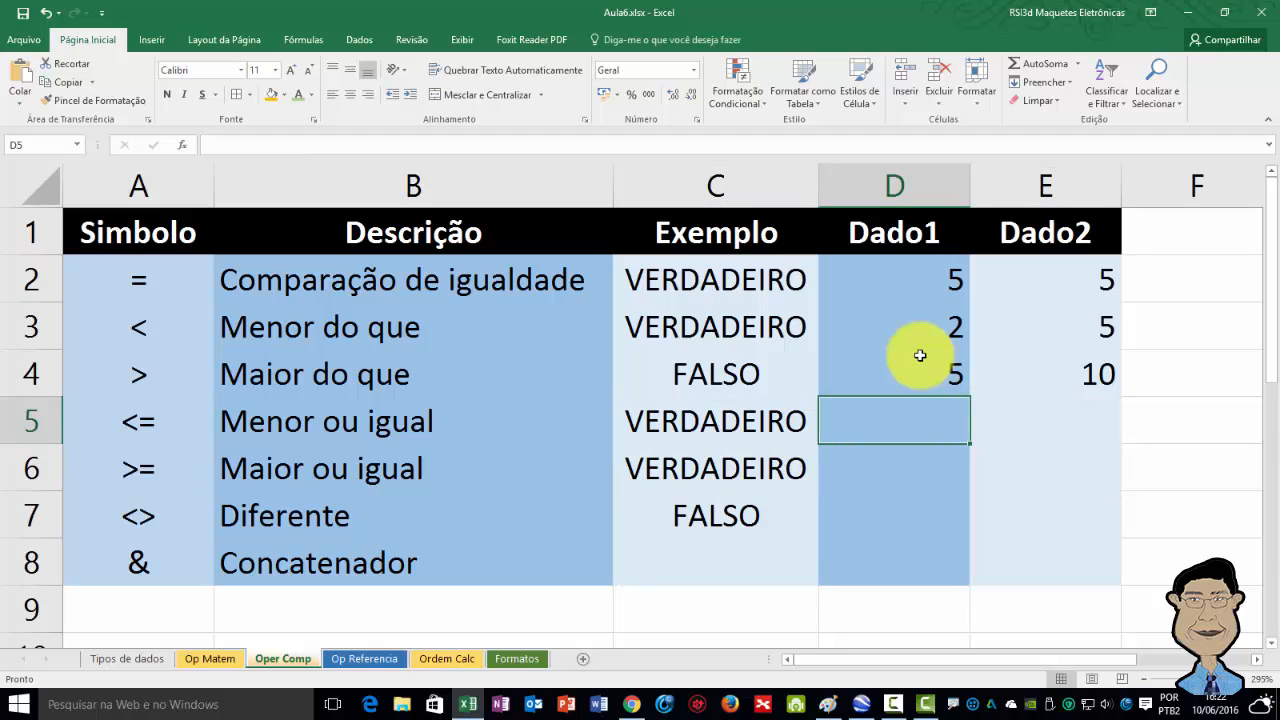
key(Down)
key(Up)
key(Right)
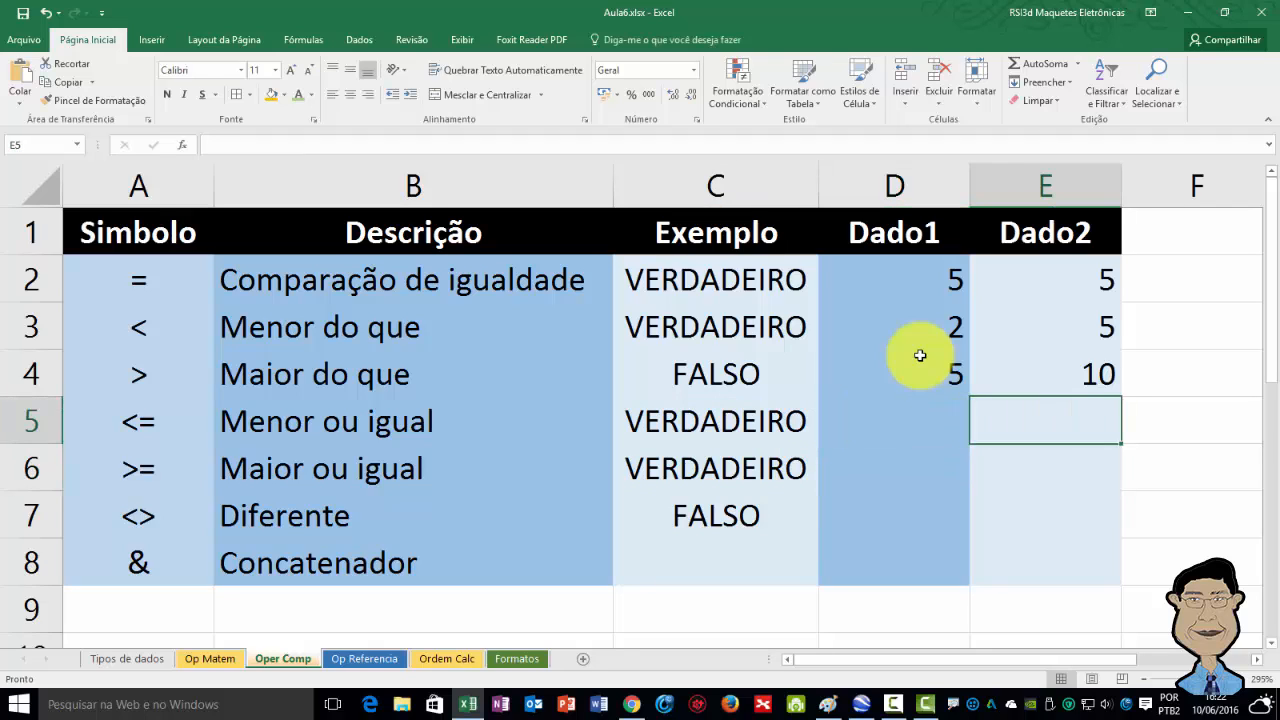
key(Down)
key(Left)
key(Up)
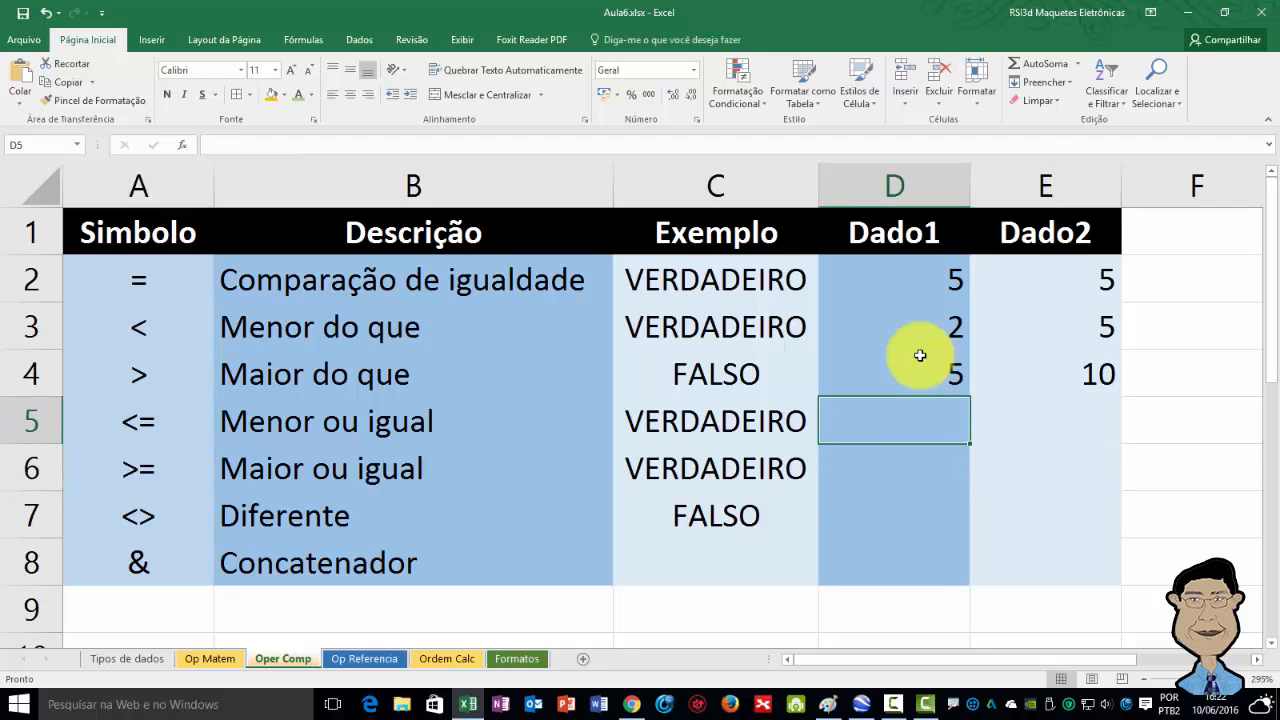
key(Right)
key(Down)
key(Left)
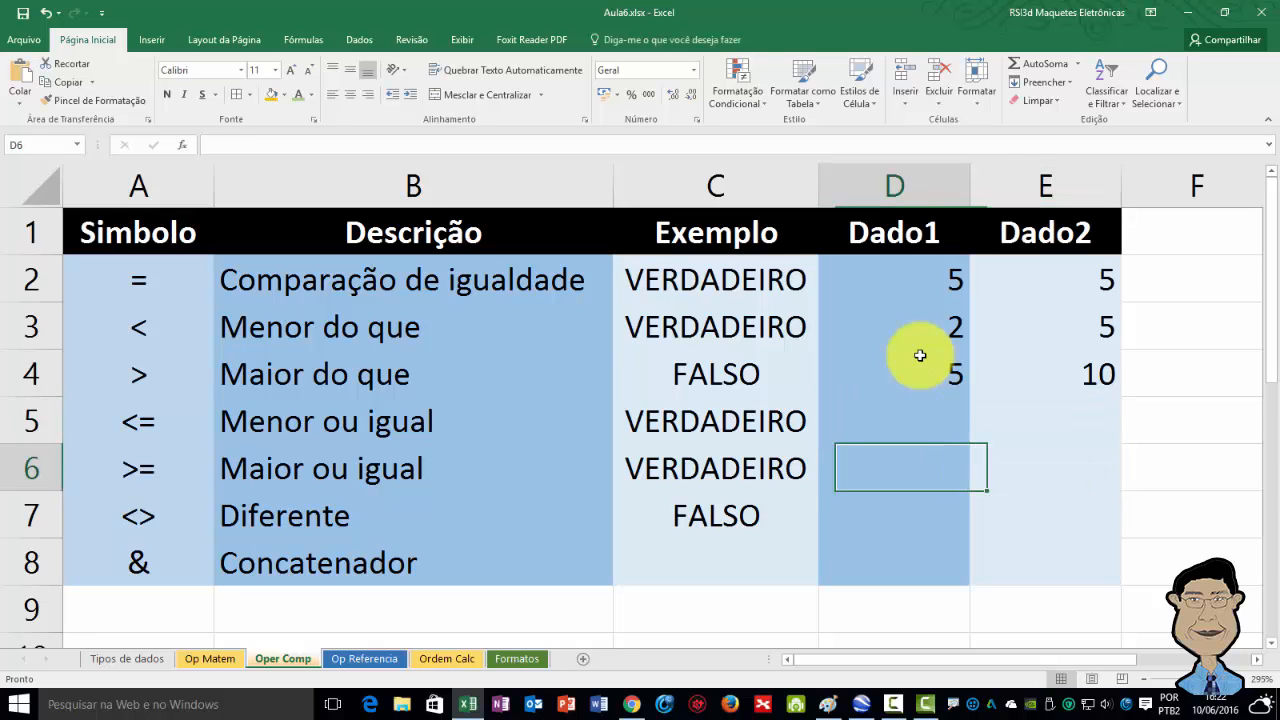
key(Up)
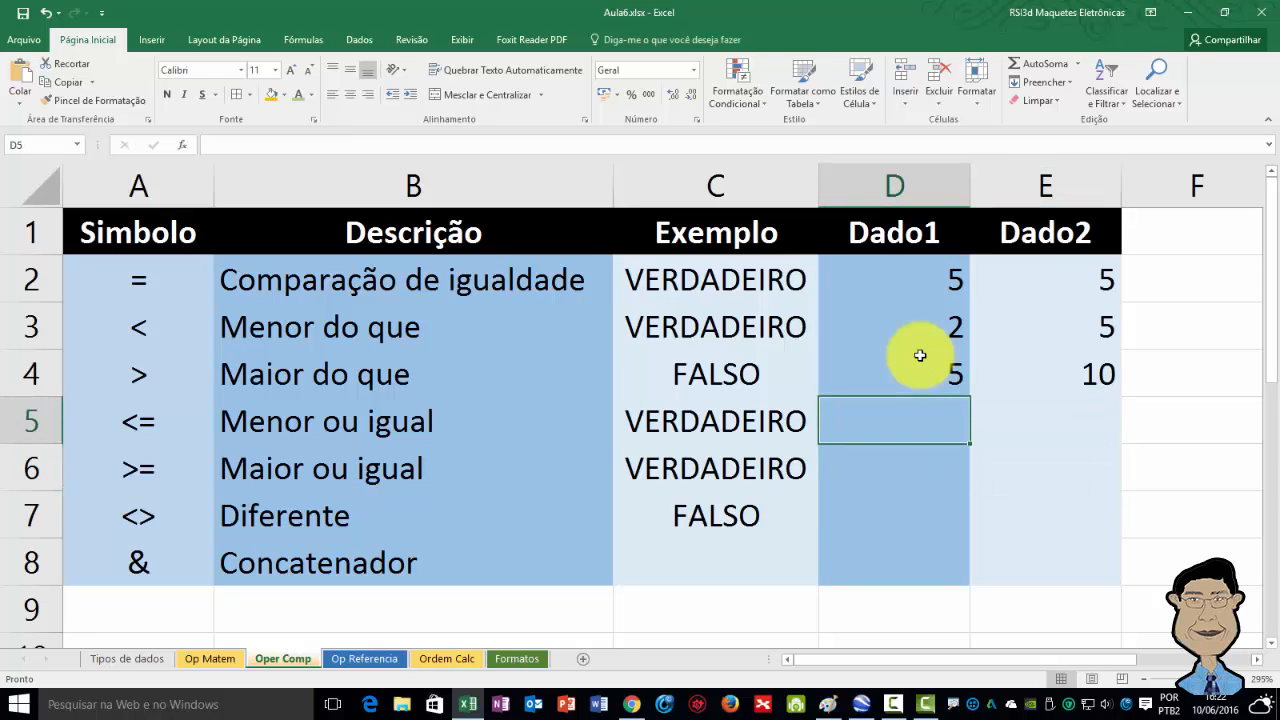
key(Left)
key(Left)
key(Left)
key(Right)
key(Right)
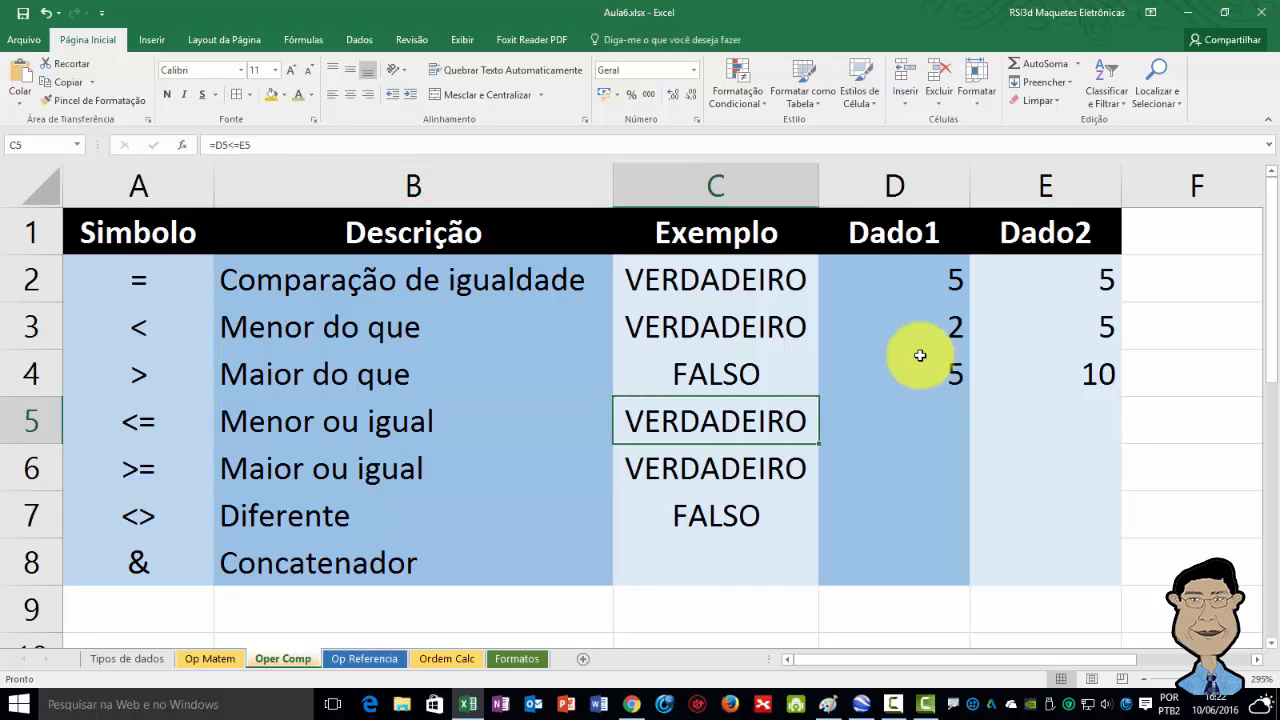
key(Right)
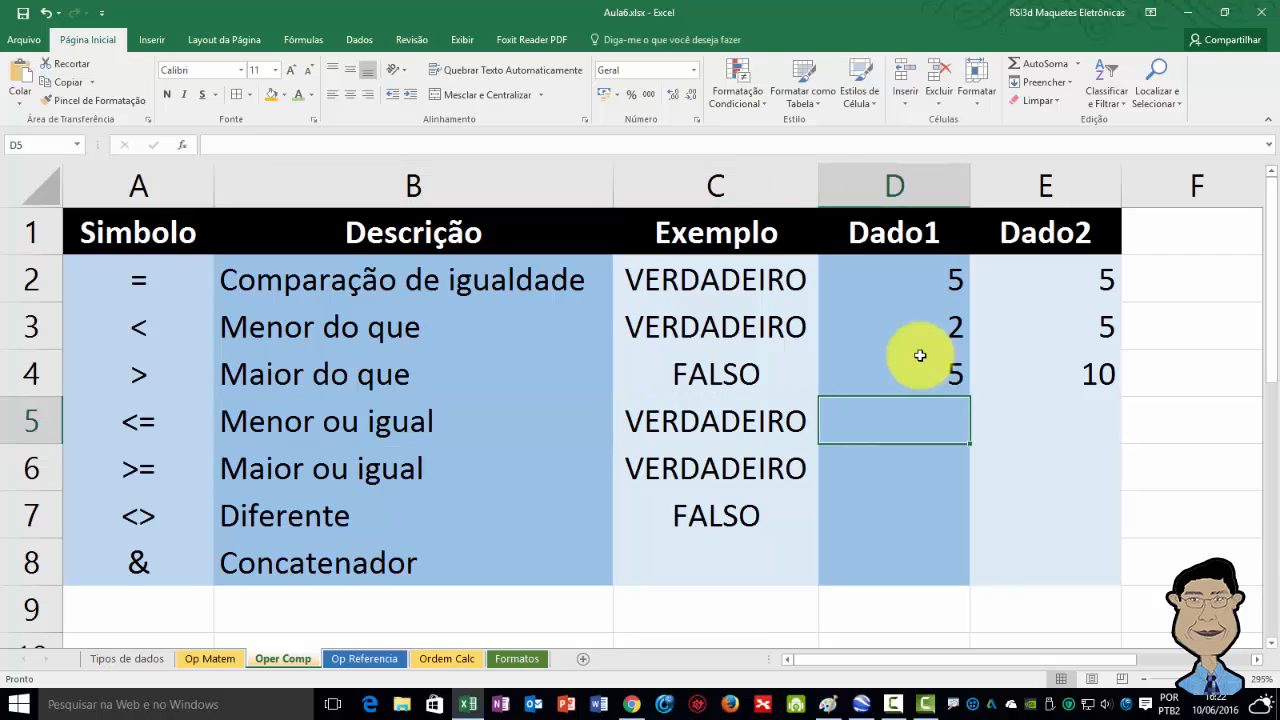
Enter 5 in Dado2 cell E5 and 10 in Dado1 cell D5 for the less-than-or-equal row.
key(Right)
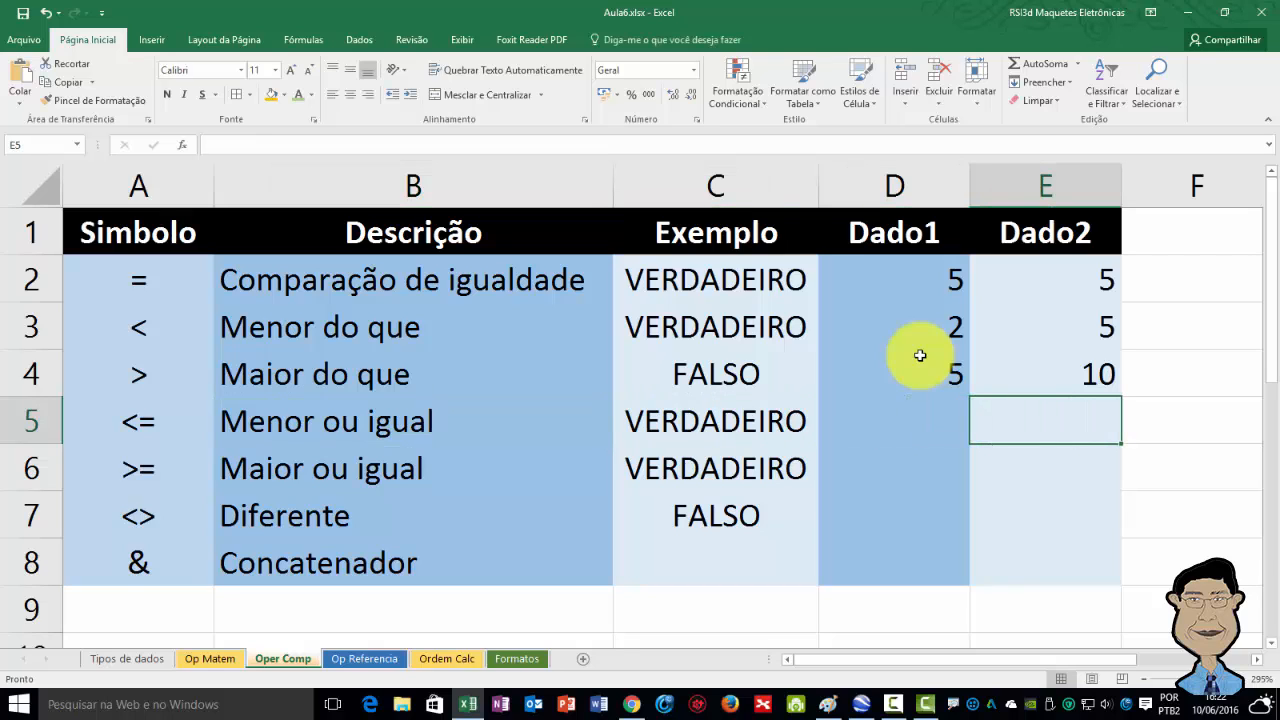
text(5)
key(Return)
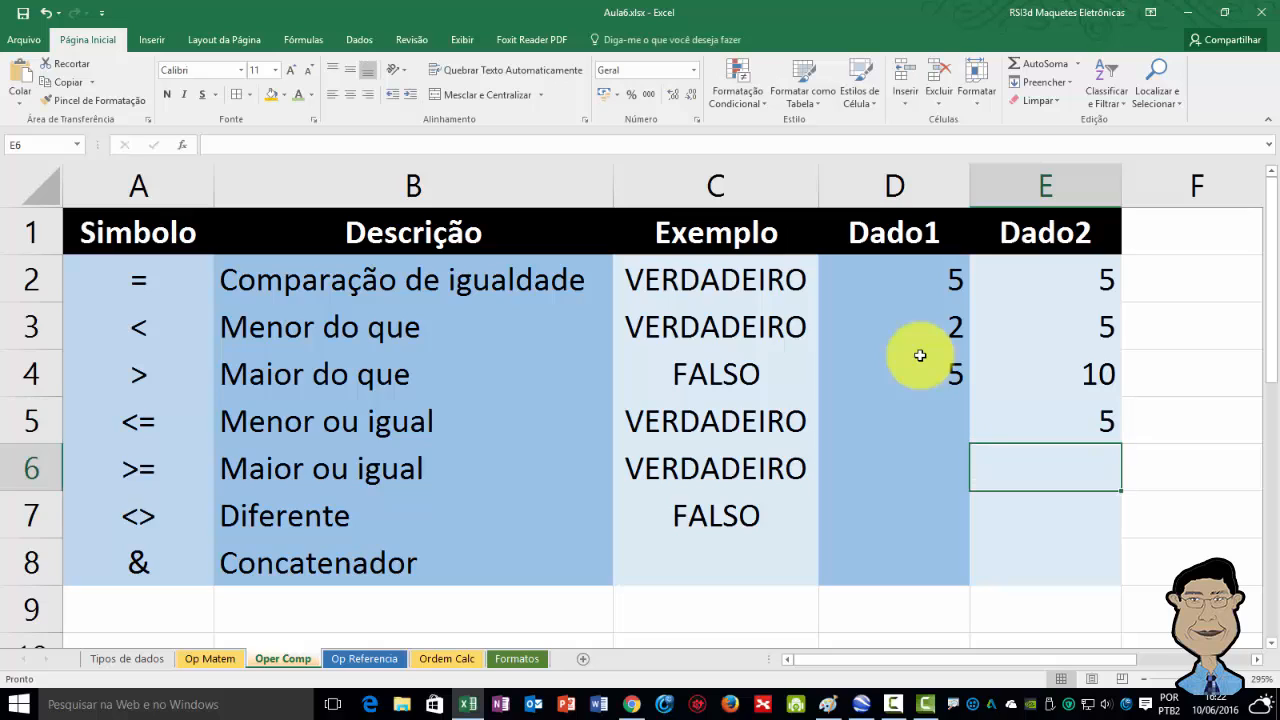
key(Up)
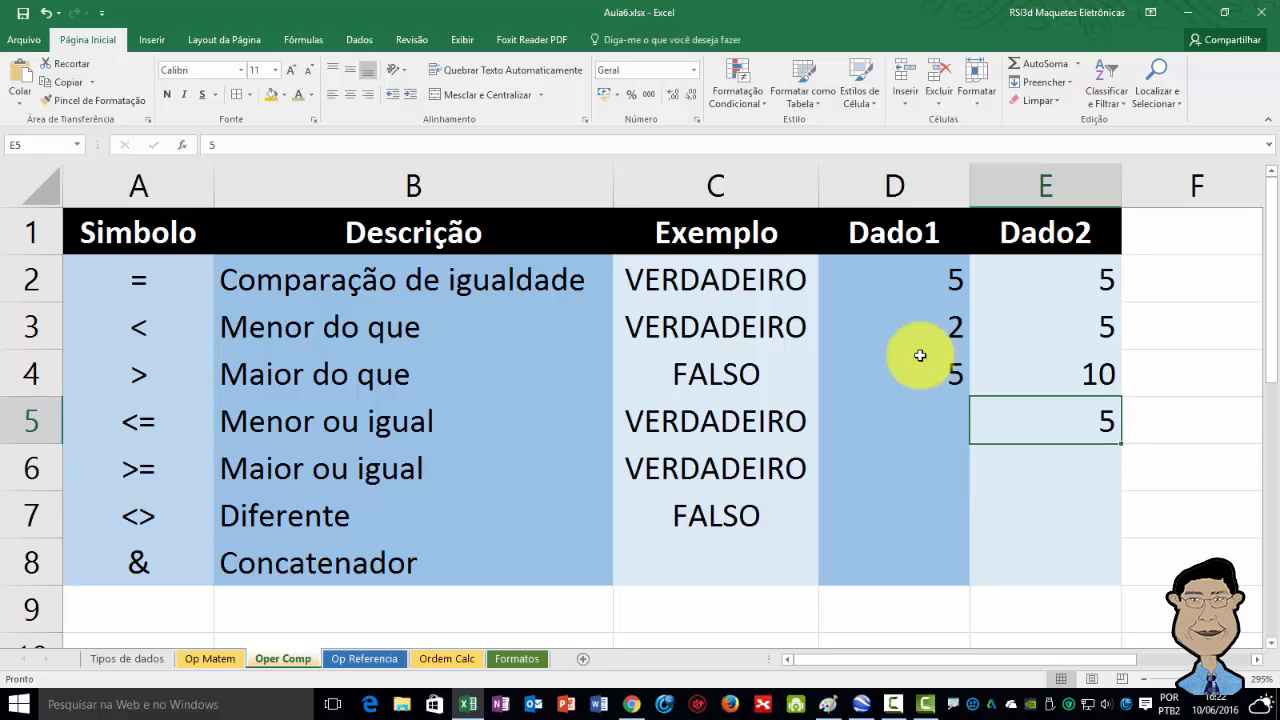
key(Left)
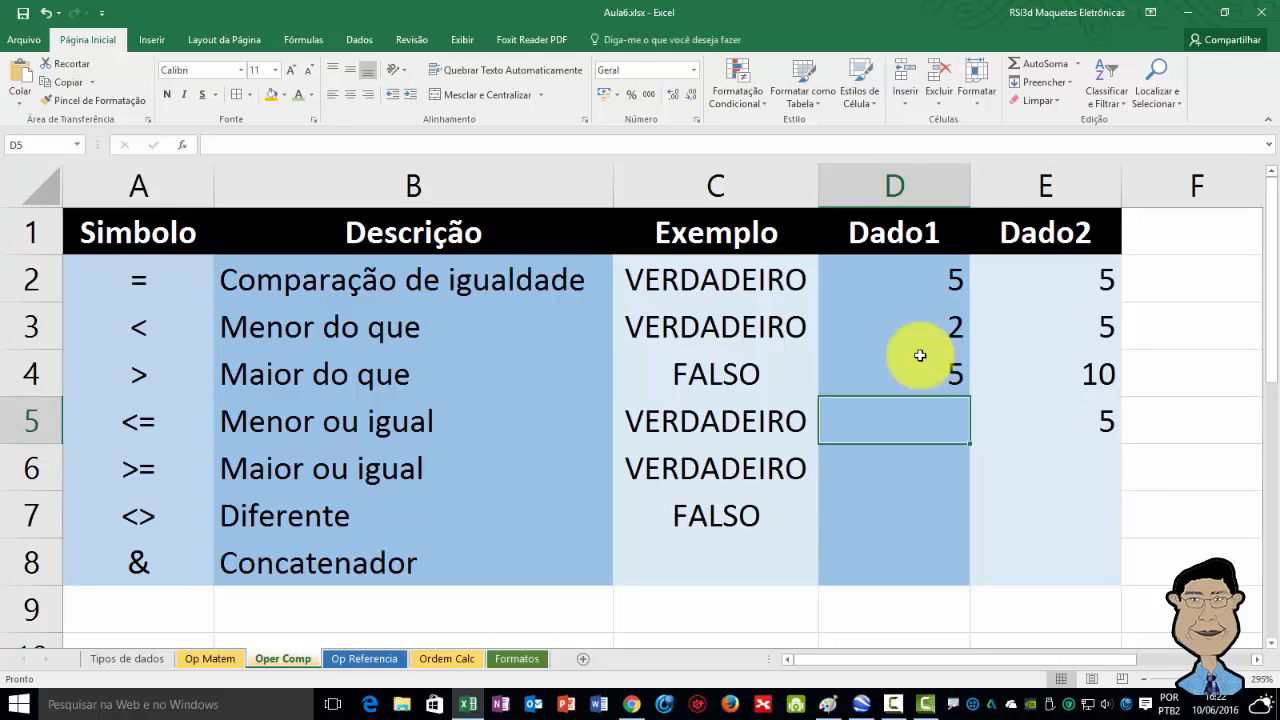
key(Right)
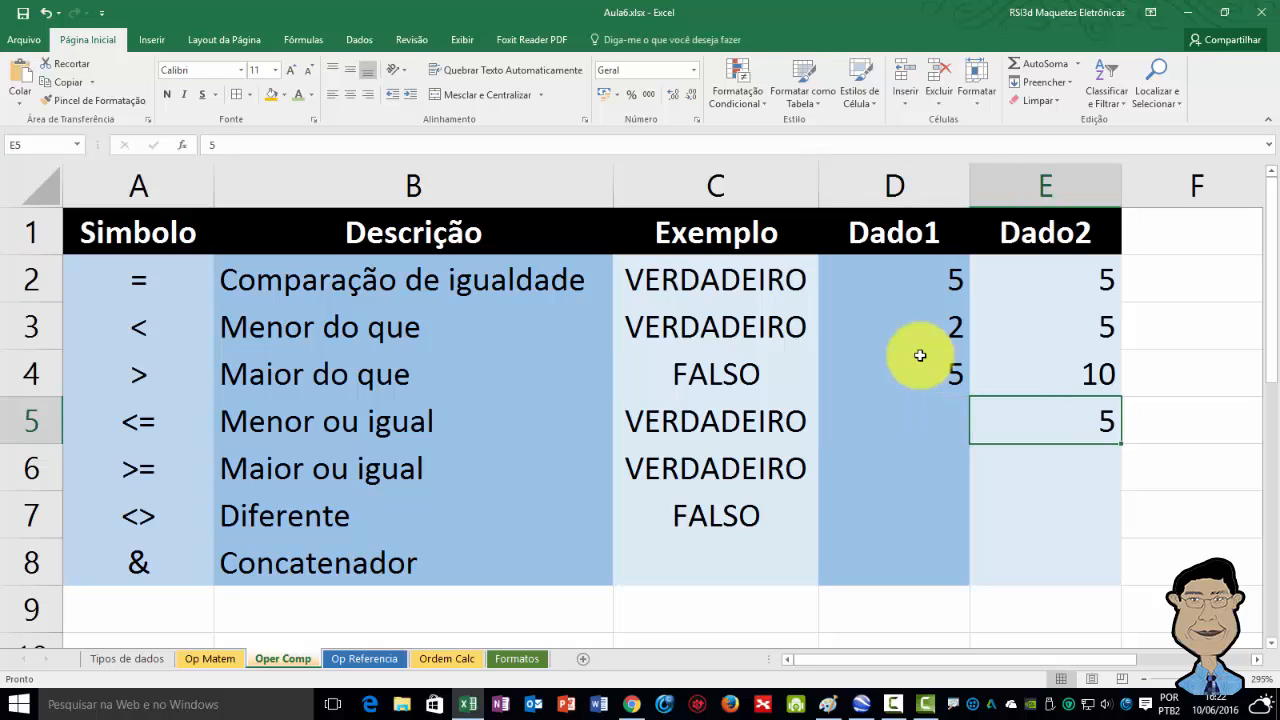
key(Left)
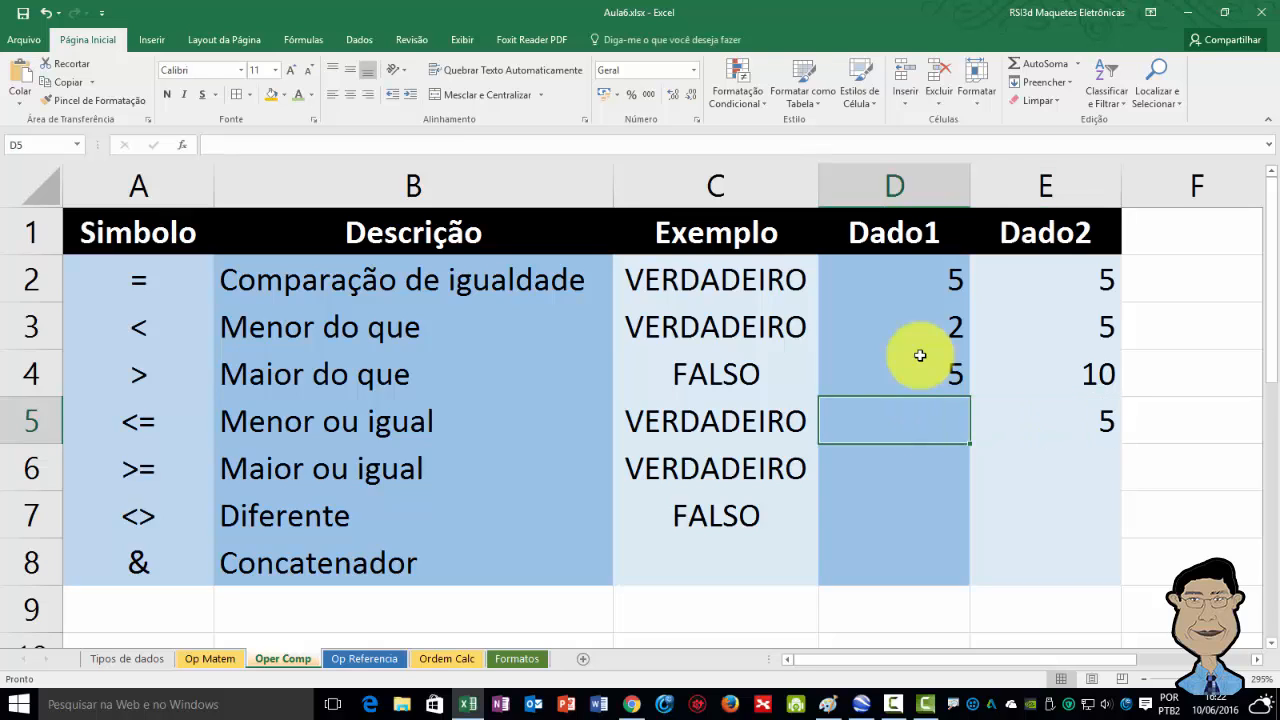
key(Right)
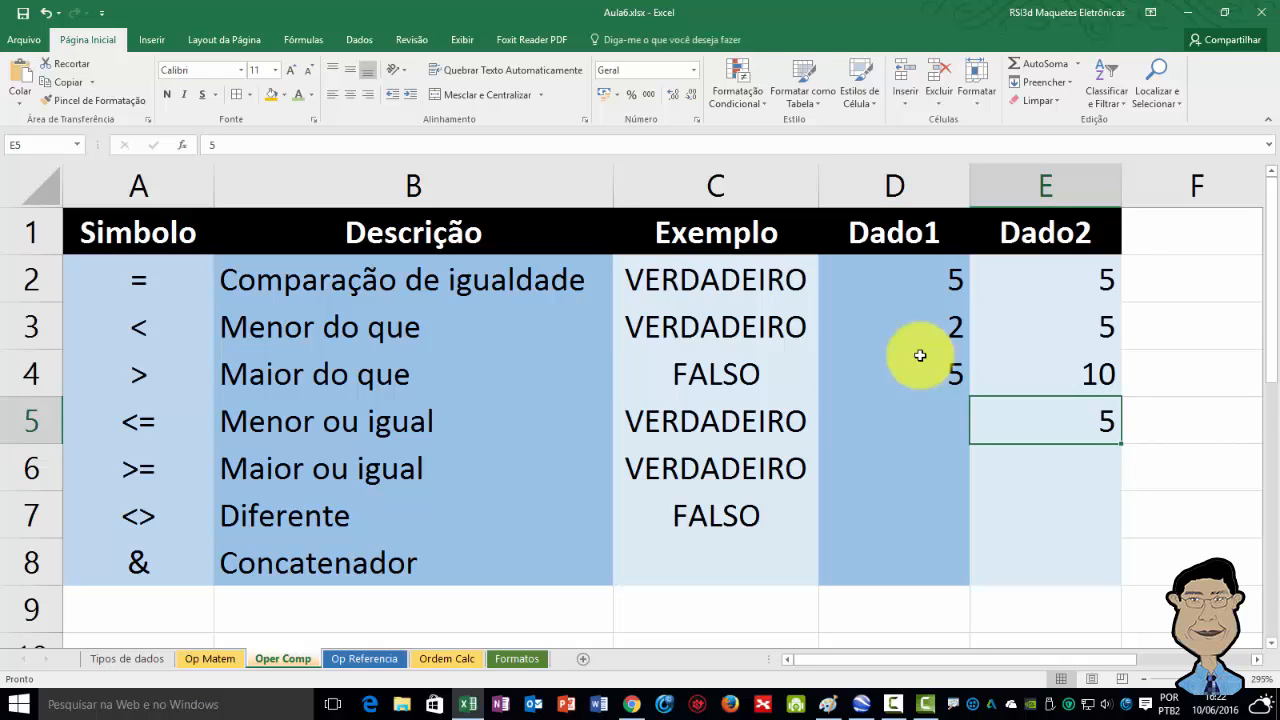
key(Left)
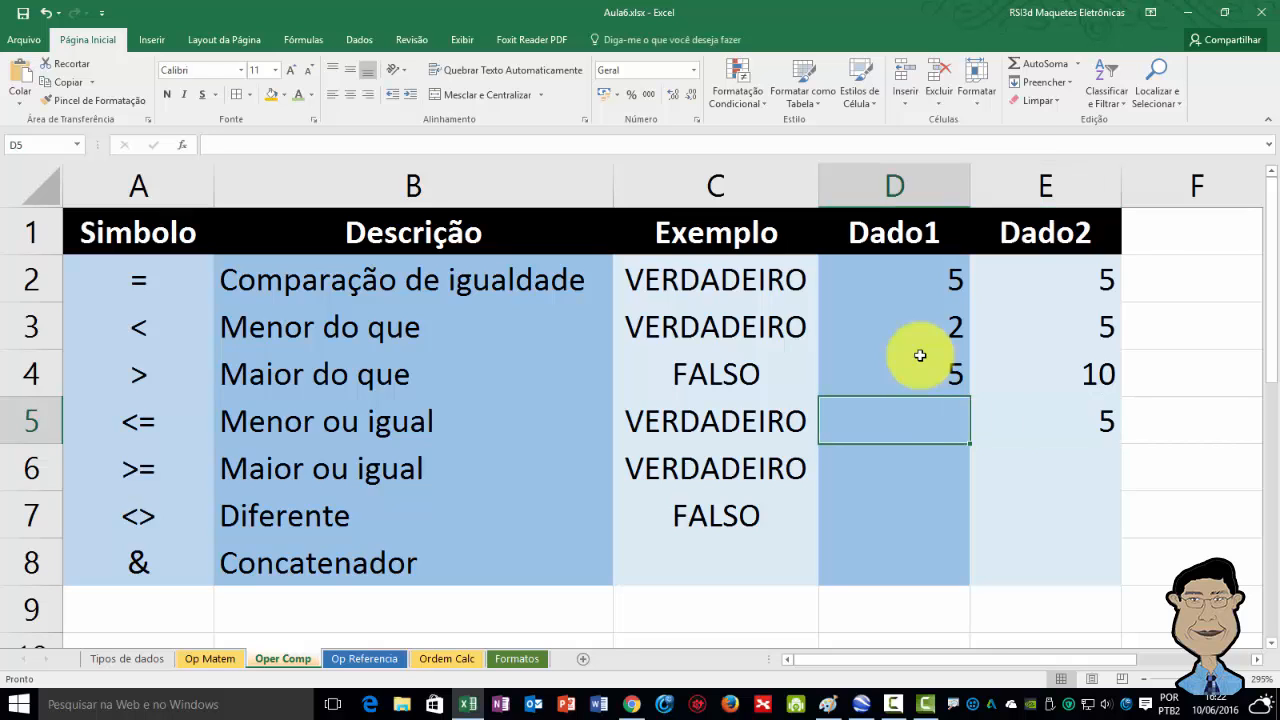
text(10)
key(Return)
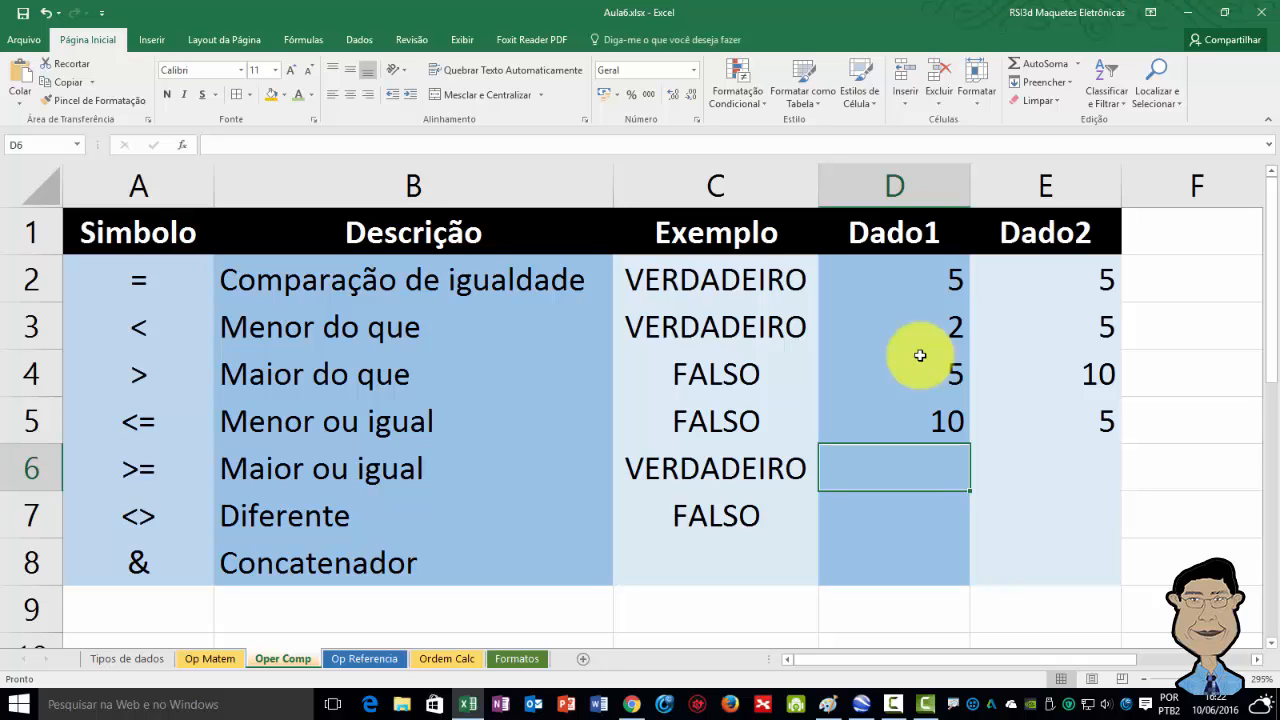
Examine the greater-than-or-equal formula in cell C6 of the Exemplo column.
key(Left)
key(Left)
key(Left)
key(Right)
key(Right)
key(Right)
key(Right)
key(Left)
key(Left)
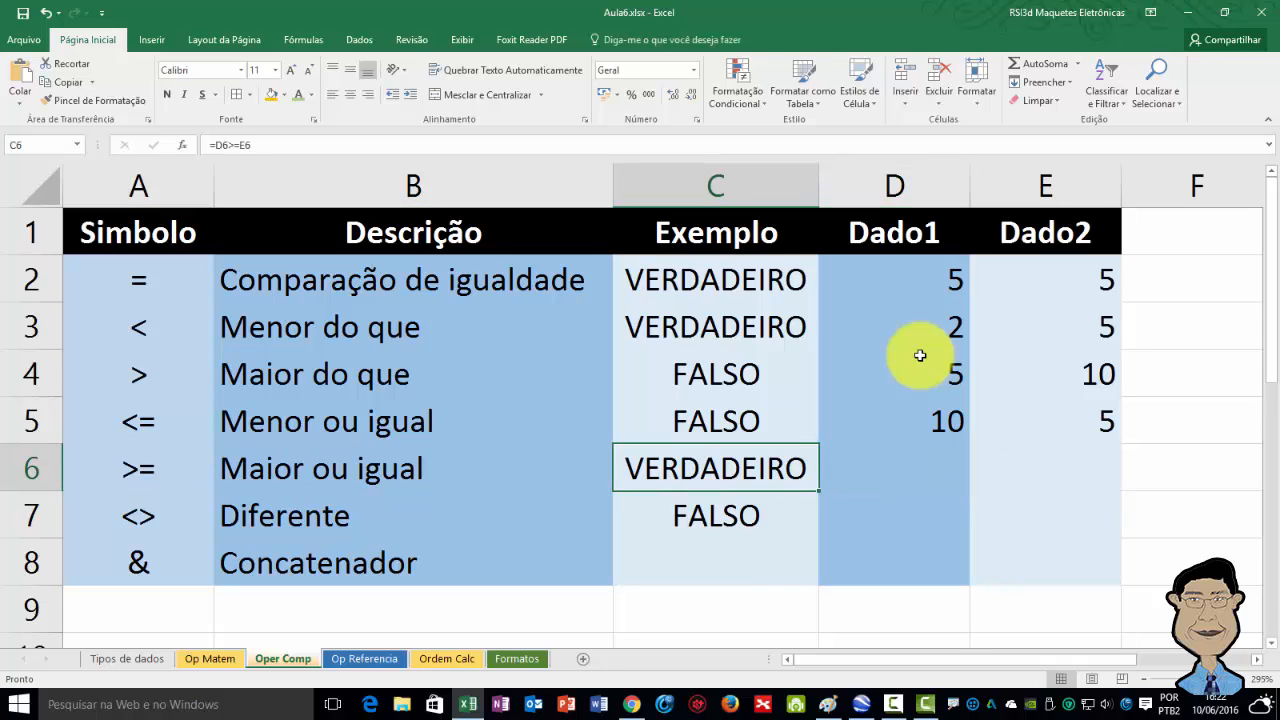
key(F2)
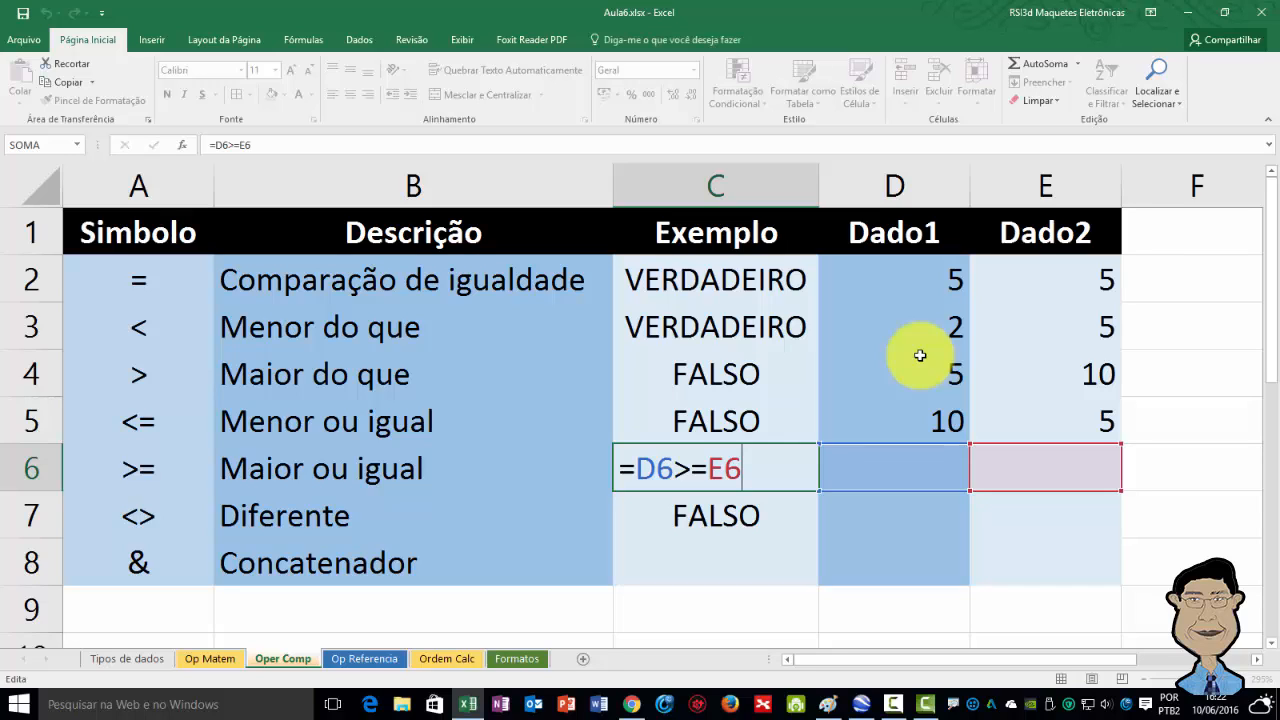
key(ctrl+Return)
key(Right)
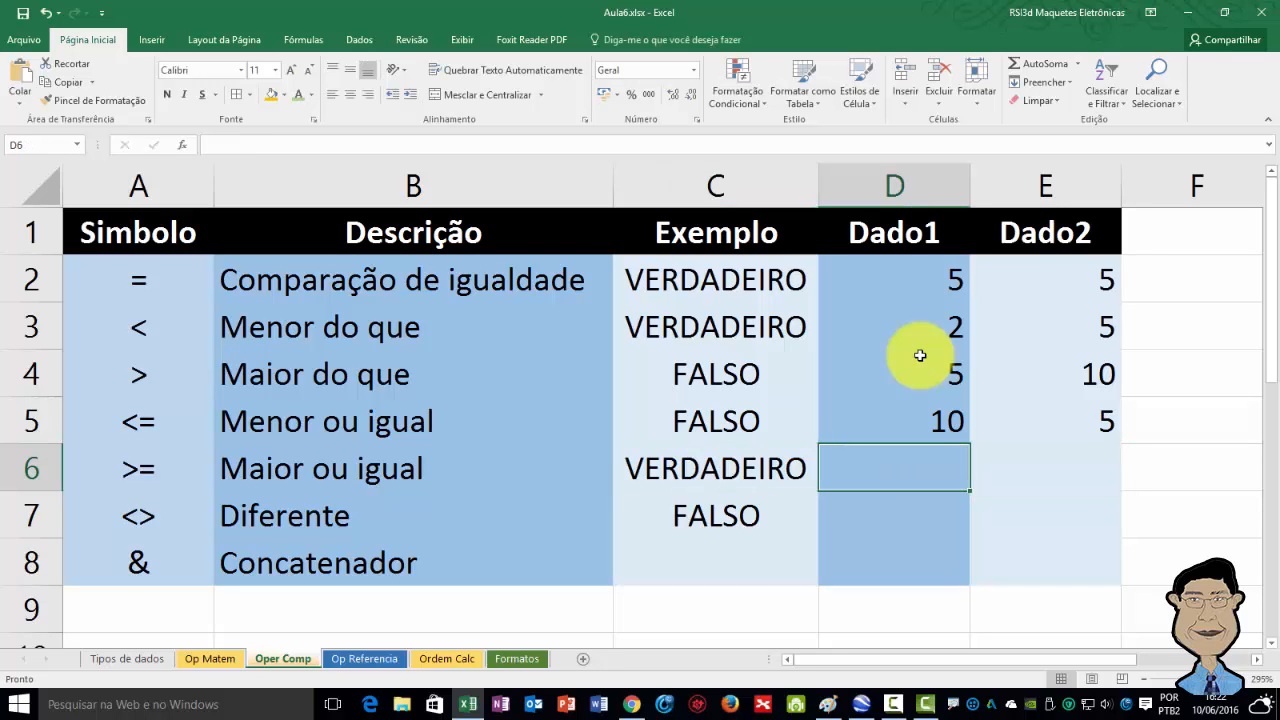
key(Right)
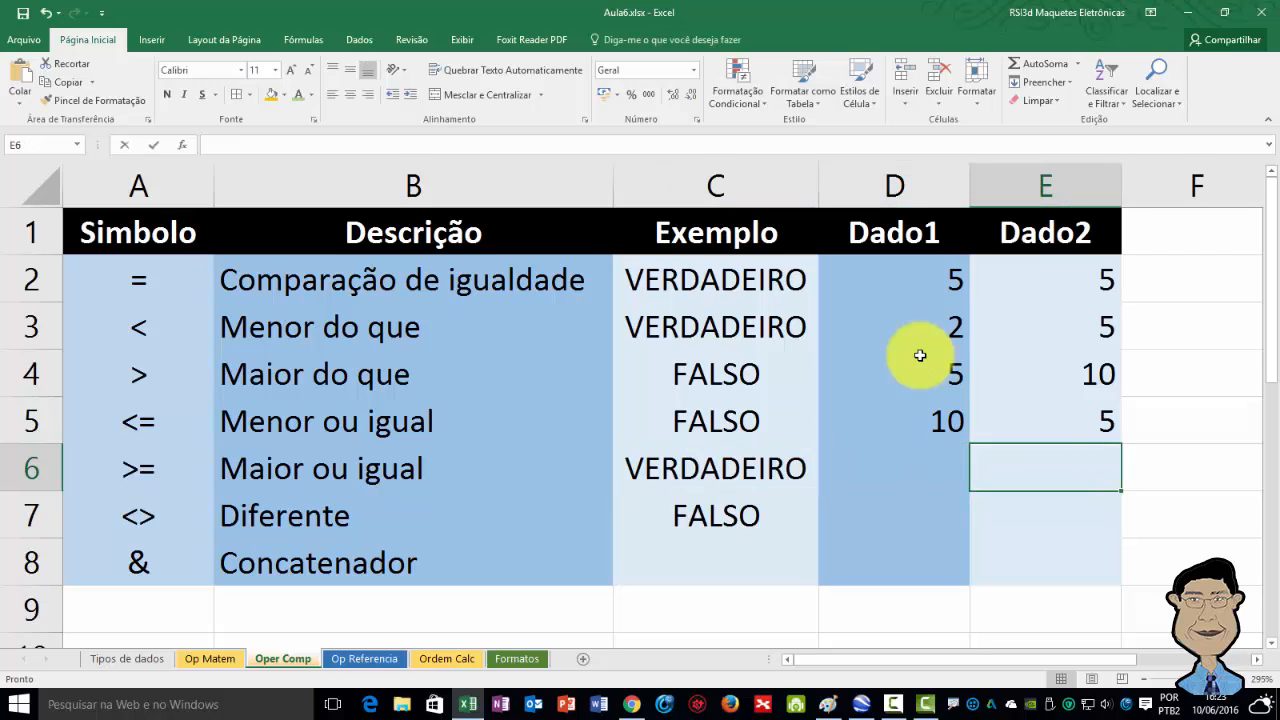
Enter 20 in Dado2 cell E6 and reopen the greater-than-or-equal formula in cell C6 to review it.
text(20)
key(Return)
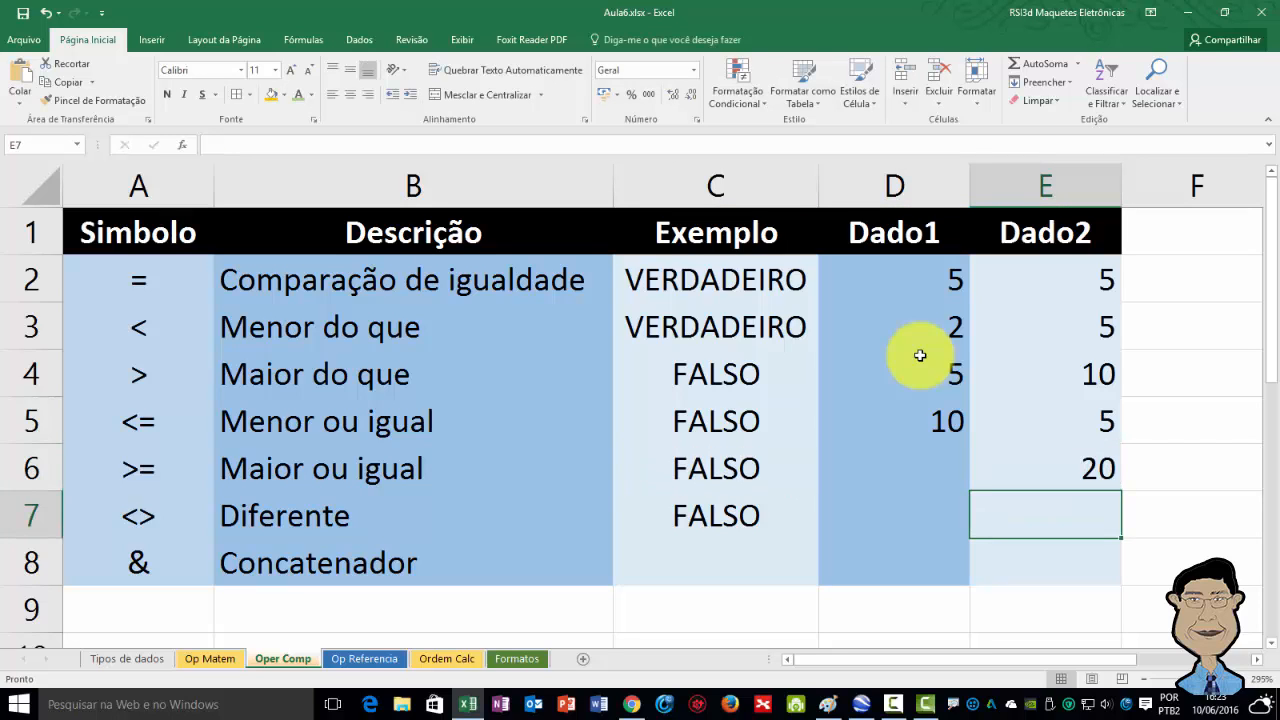
key(Up)
key(Left)
key(Left)
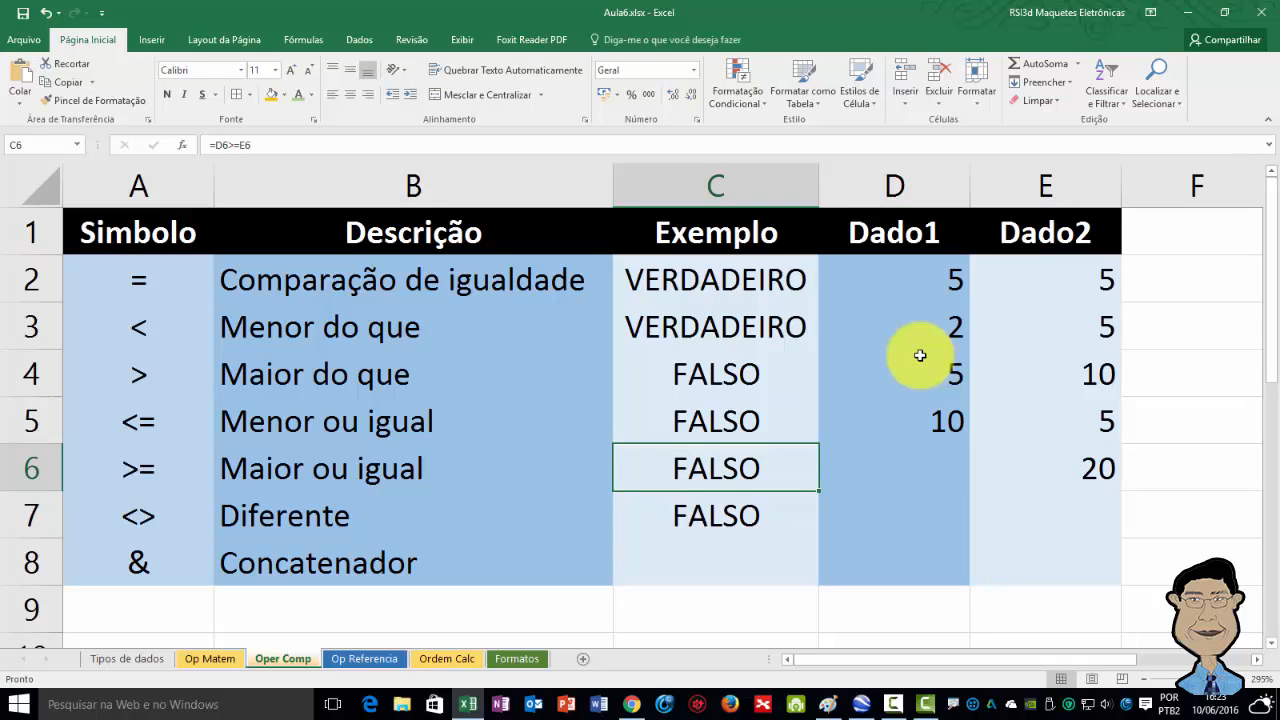
key(F2)
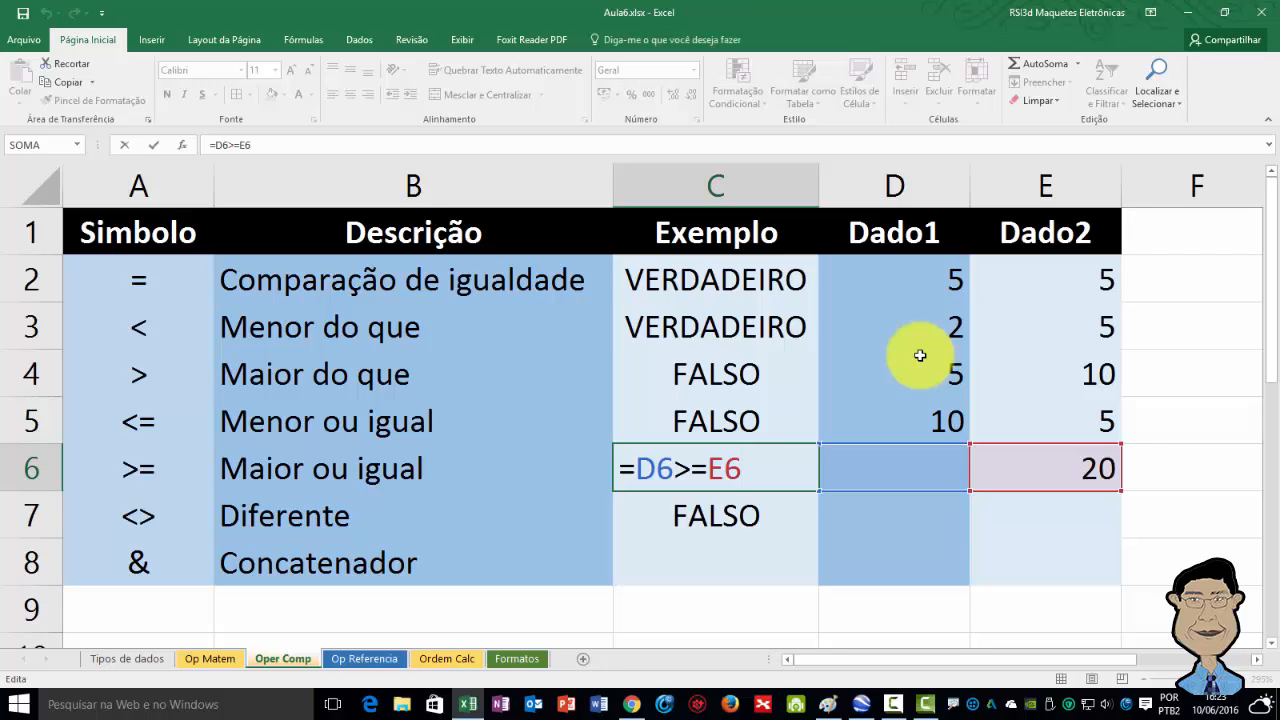
key(ctrl+Return)
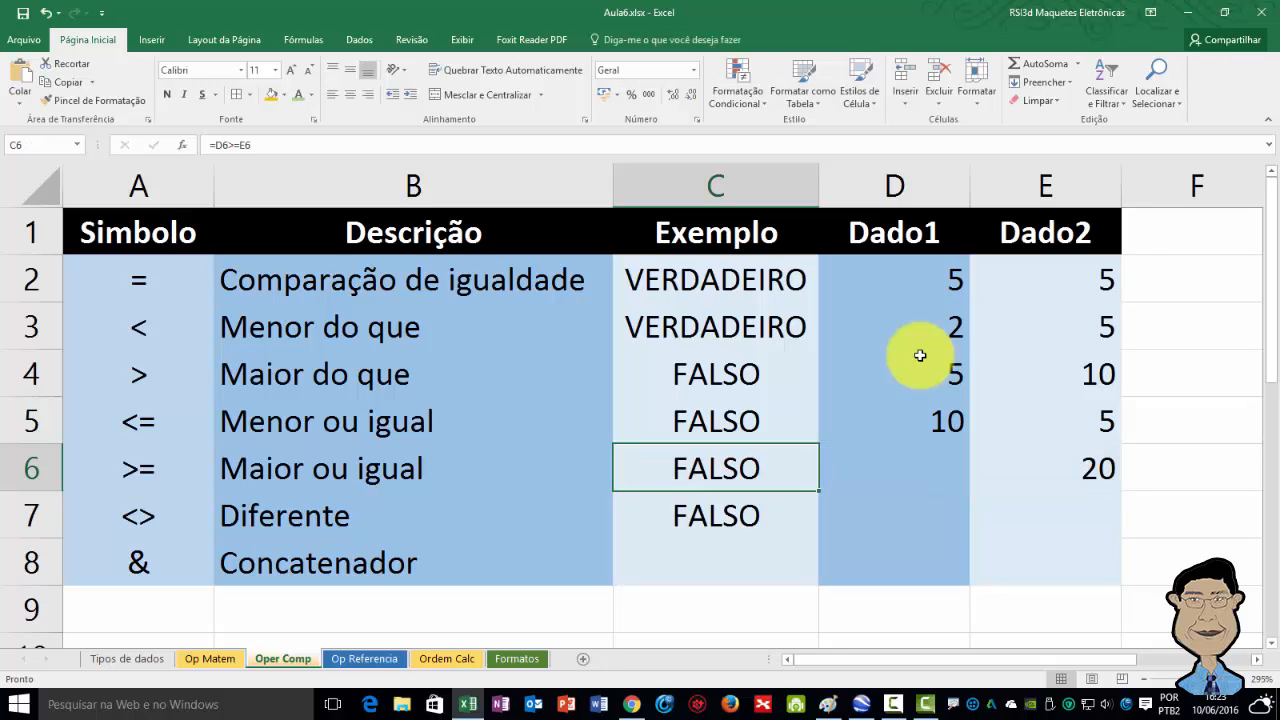
Examine the not-equal formula in cell C7 and the empty Dado cells of that row.
key(Down)
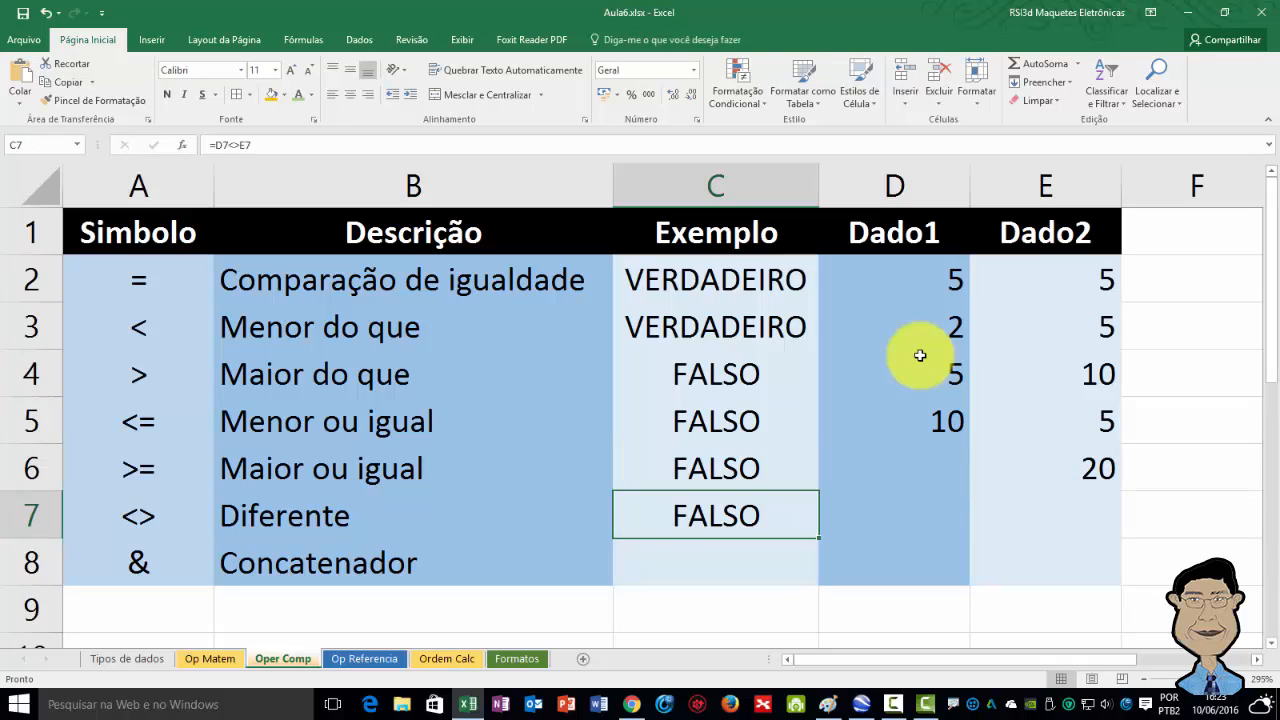
key(Left)
key(Left)
key(Right)
key(Right)
key(Right)
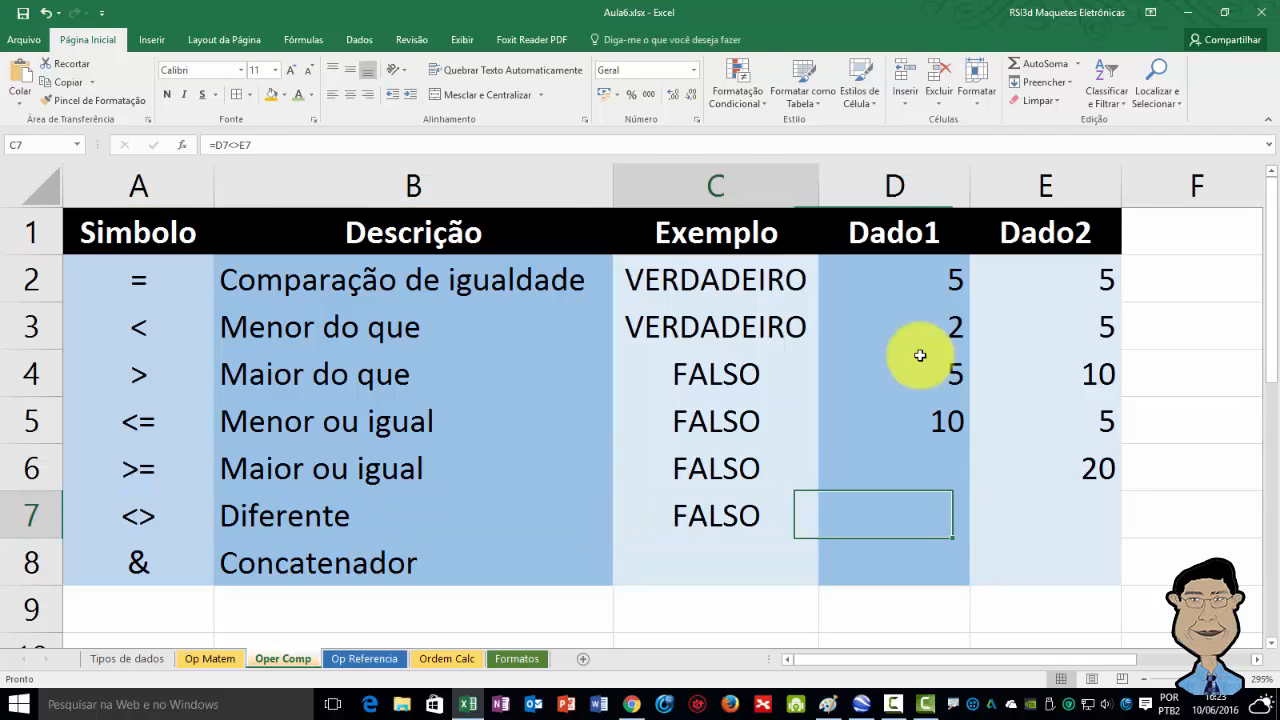
key(Left)
key(Left)
key(Left)
key(Right)
key(Right)
key(Right)
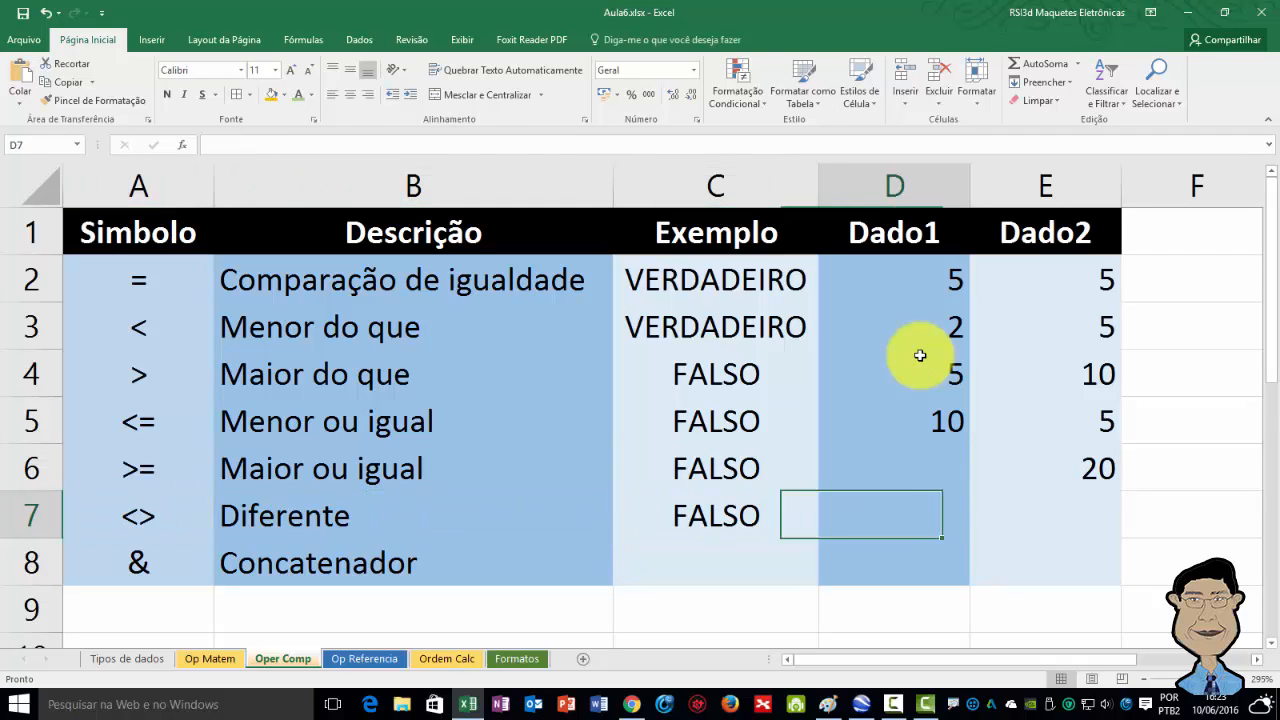
key(Left)
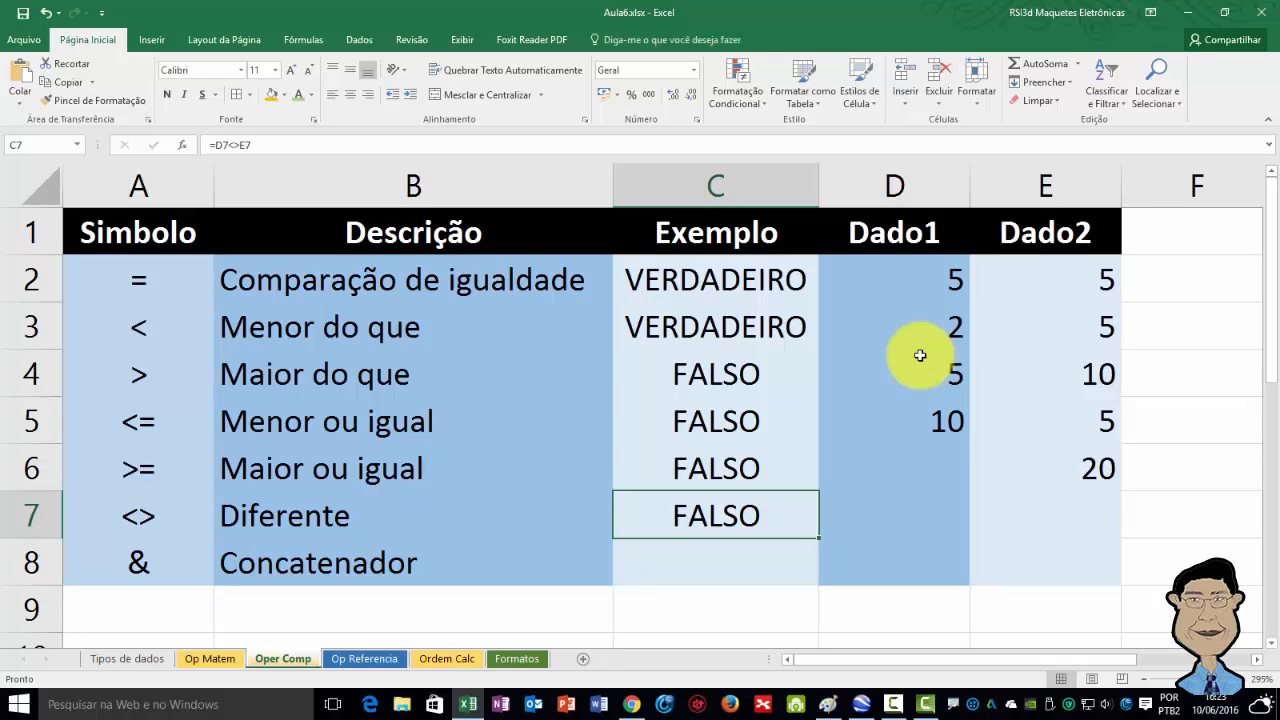
key(F2)
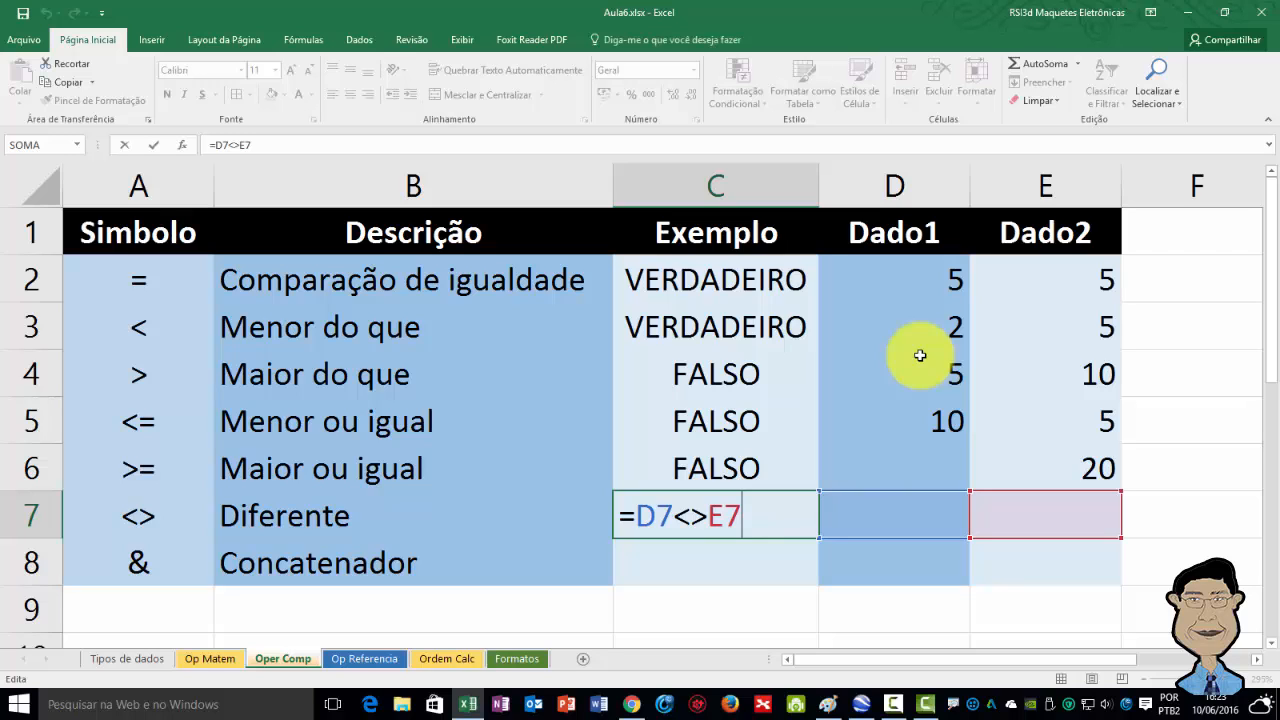
key(Escape)
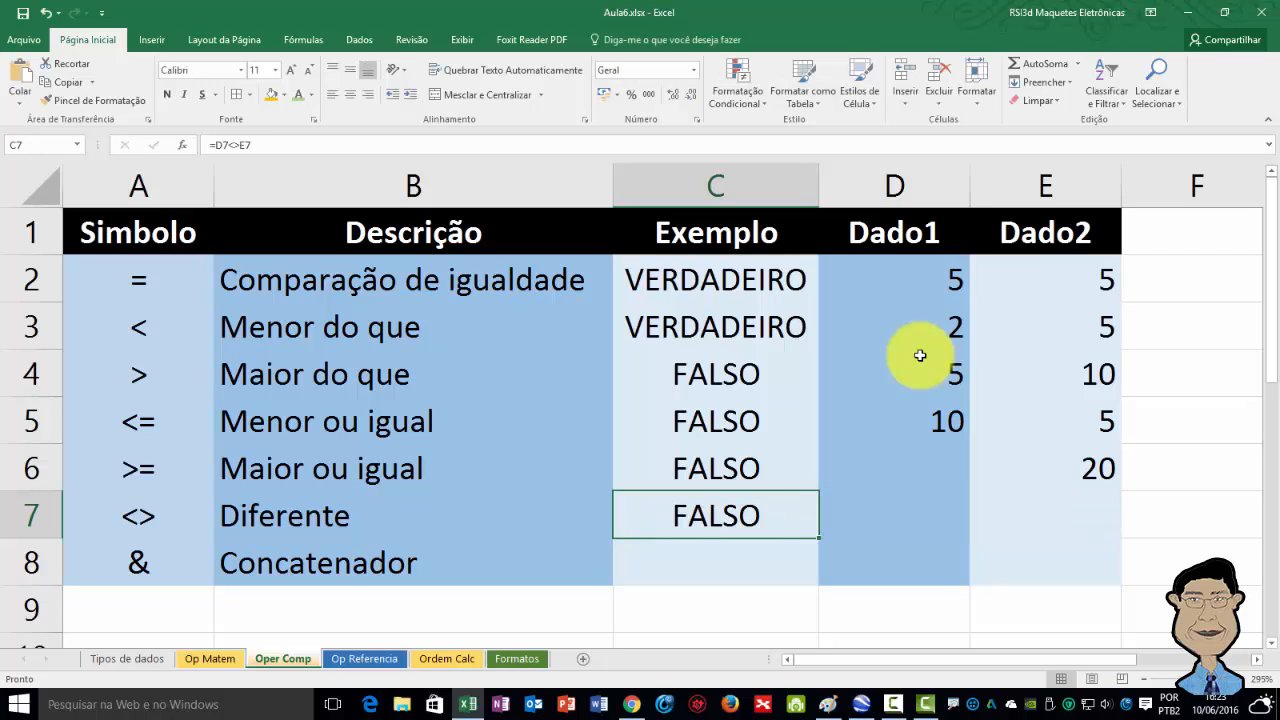
Enter 5 in Dado1 cell D7 and 5 in Dado2 cell E7 for the not-equal row.
key(Right)
key(Right)
key(Left)
key(Right)
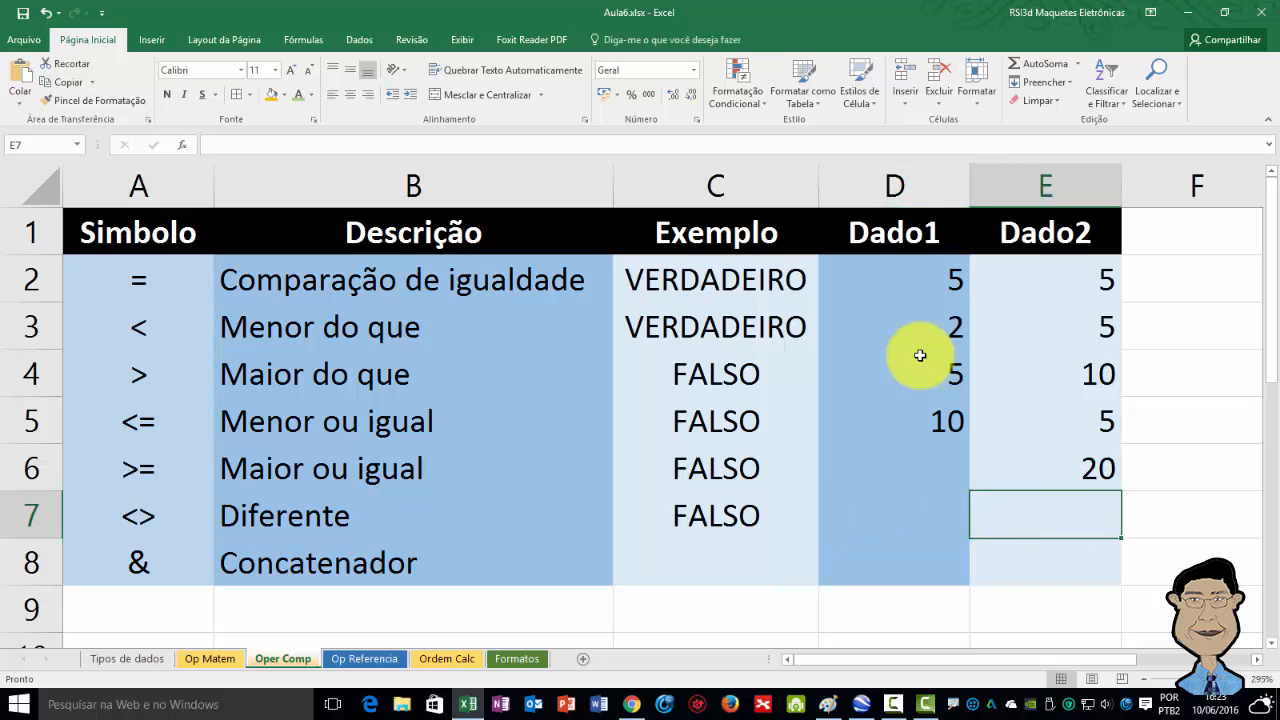
key(Left)
key(Right)
key(Left)
key(Right)
key(Left)
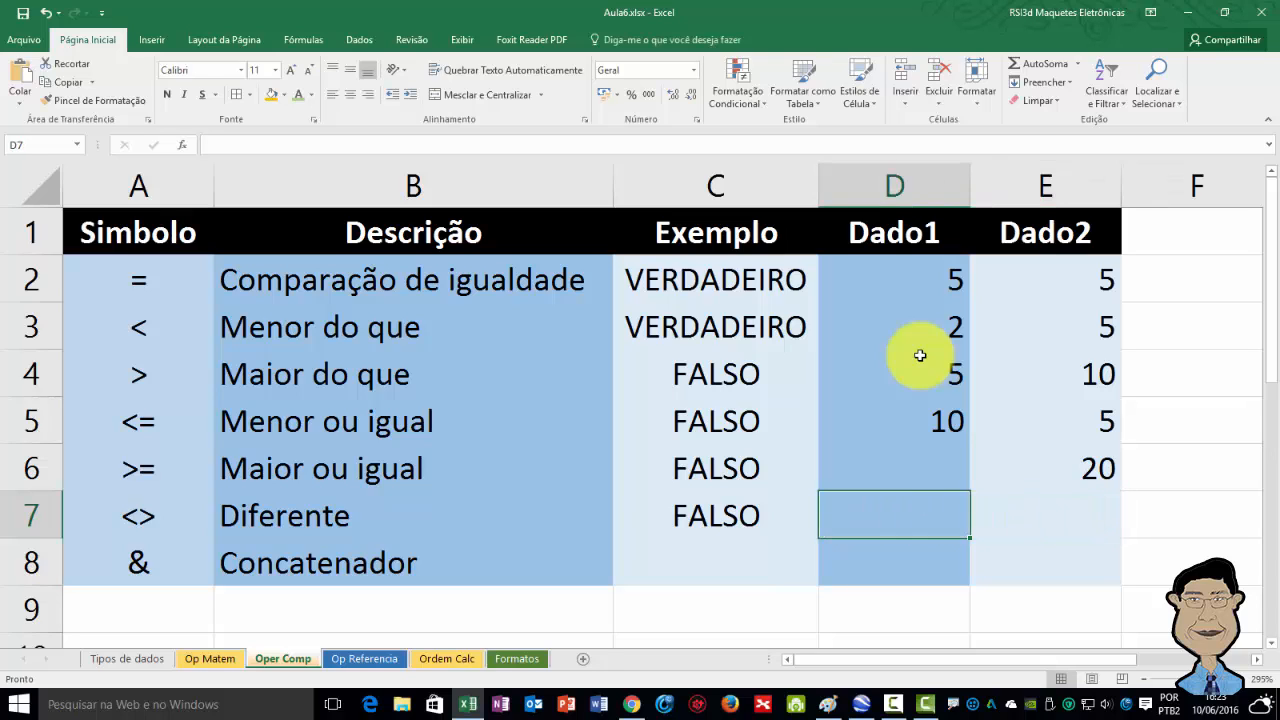
key(Right)
key(Left)
text(5)
key(Return)
key(Up)
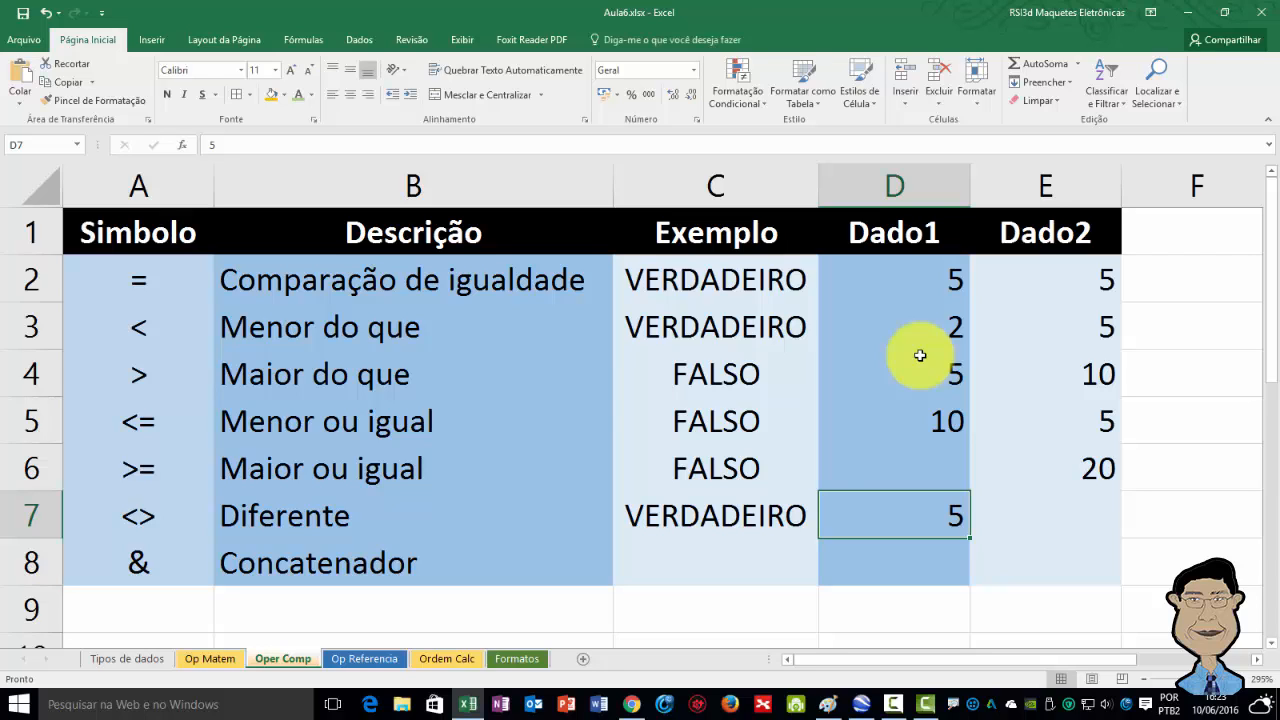
key(Right)
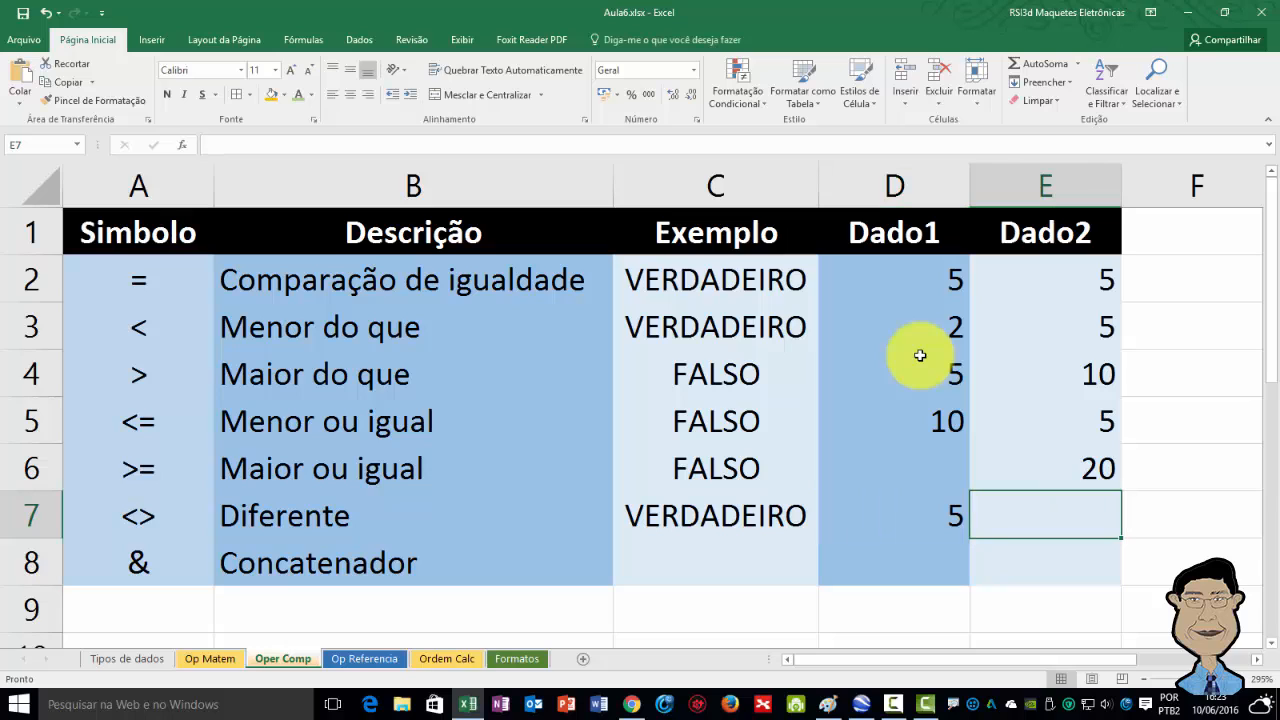
text(5)
key(Return)
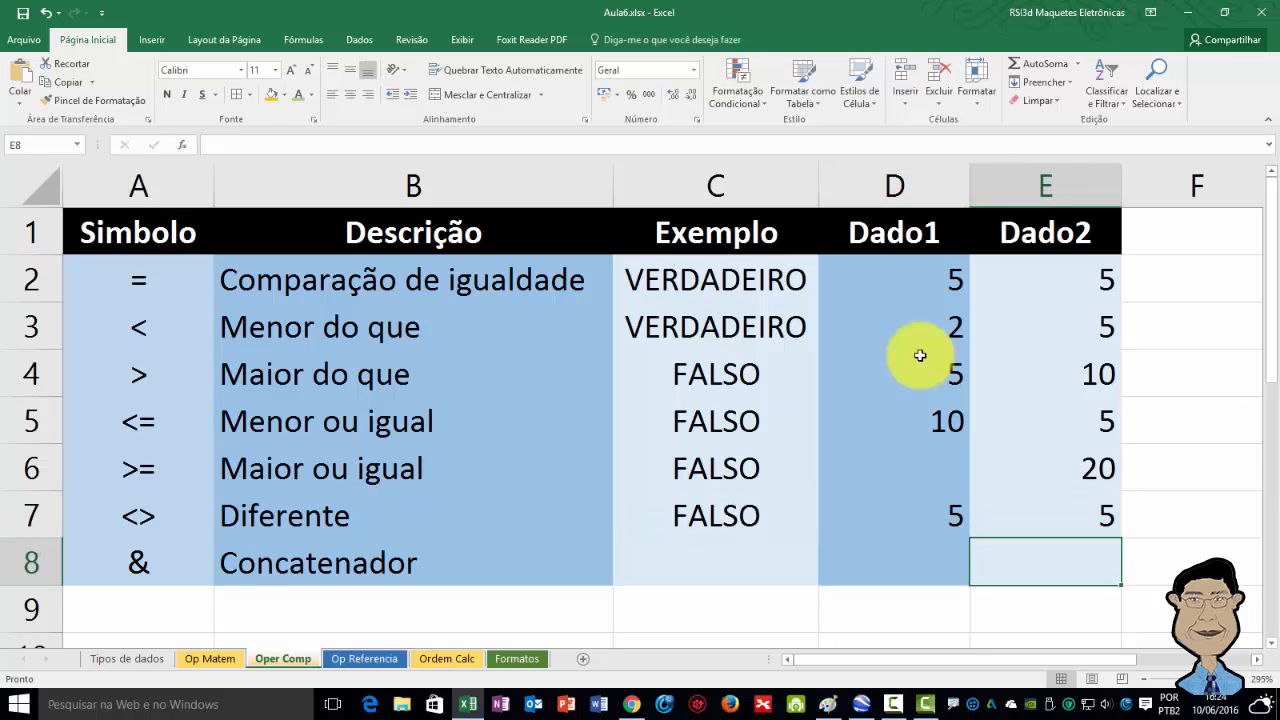
Examine the concatenator row, its symbol and description, and the formula in cell C8.
key(Up)
key(Left)
key(Left)
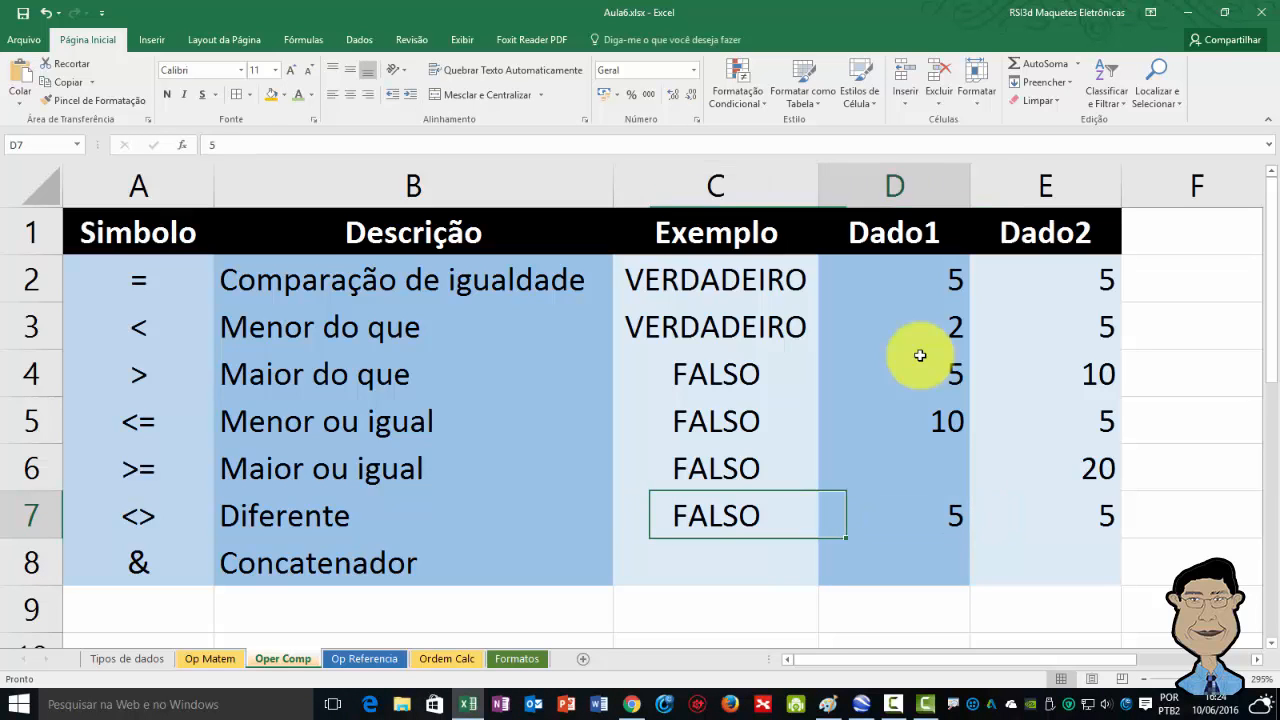
key(Right)
key(Right)
key(Left)
key(Left)
key(Left)
key(Right)
key(Right)
key(Right)
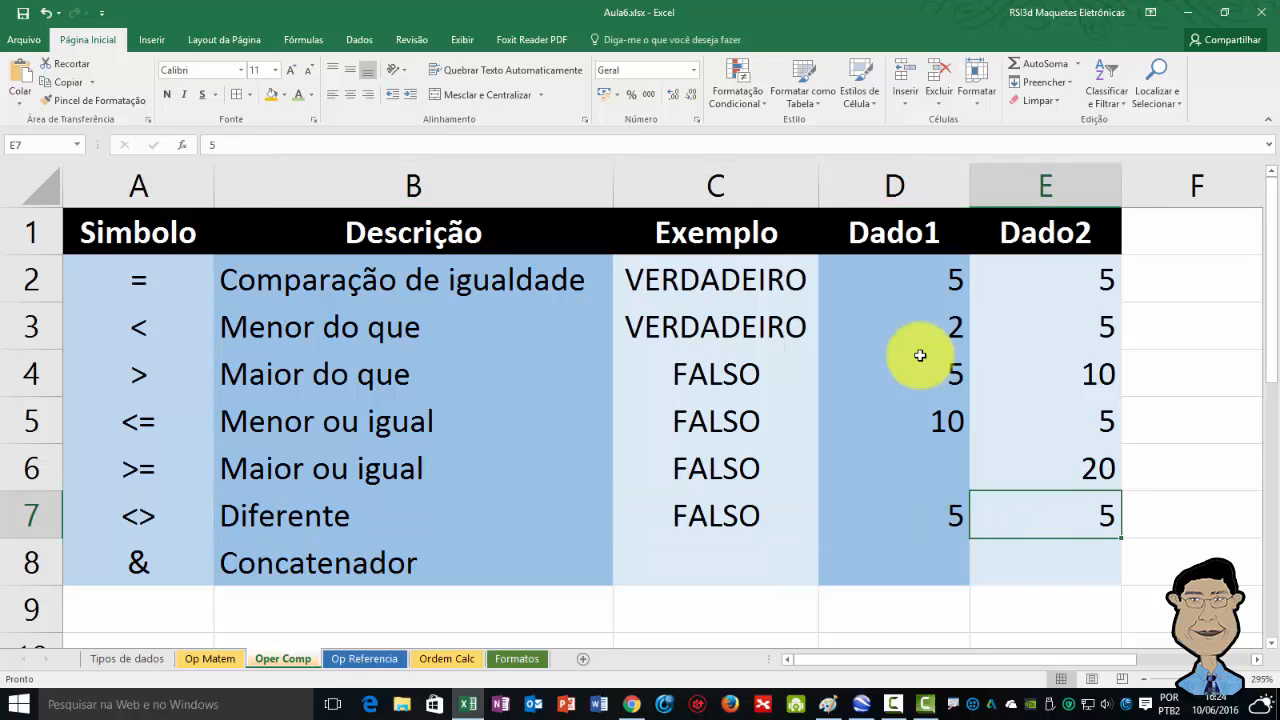
key(Left)
key(Left)
key(Left)
key(Left)
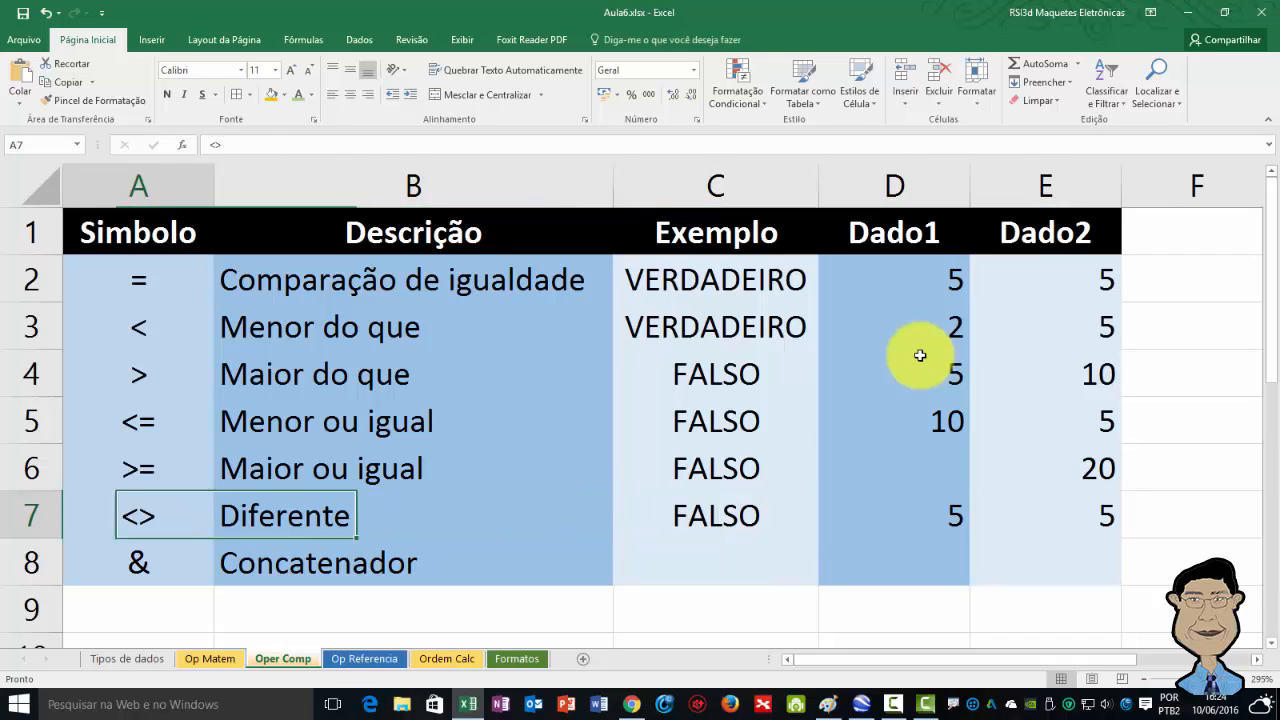
key(Down)
key(Down)
key(Up)
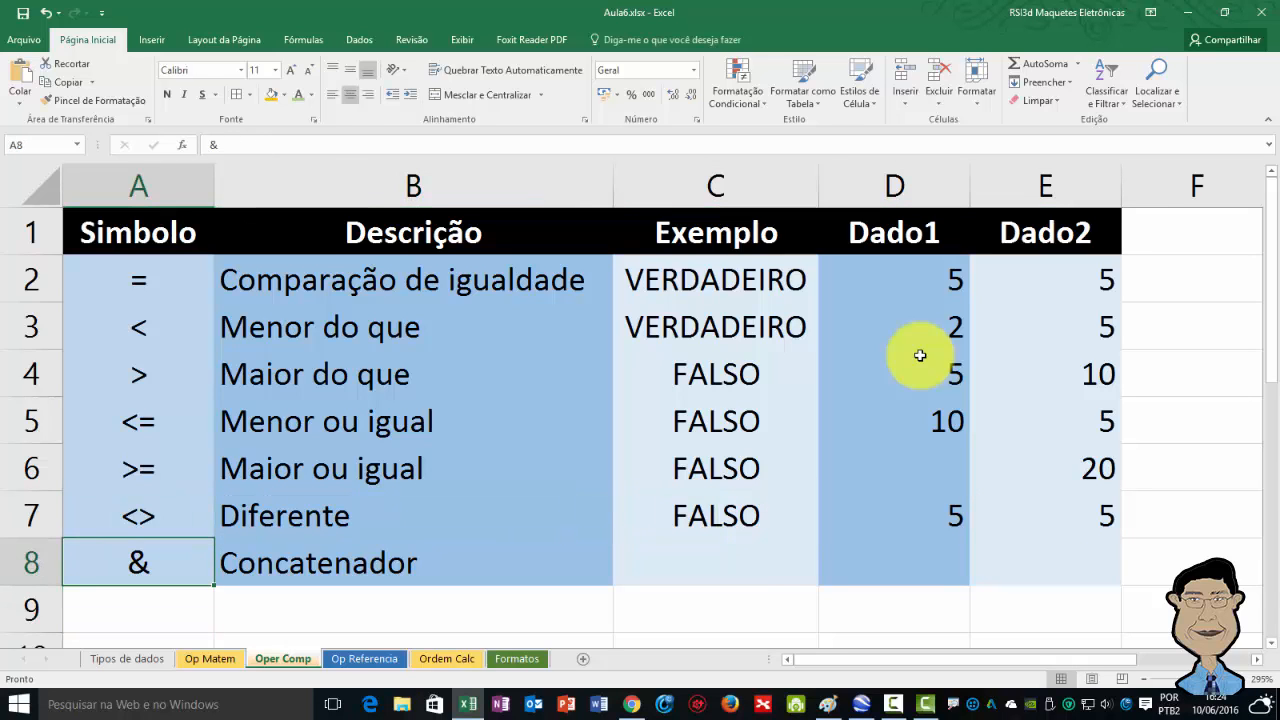
key(Right)
key(Right)
key(Right)
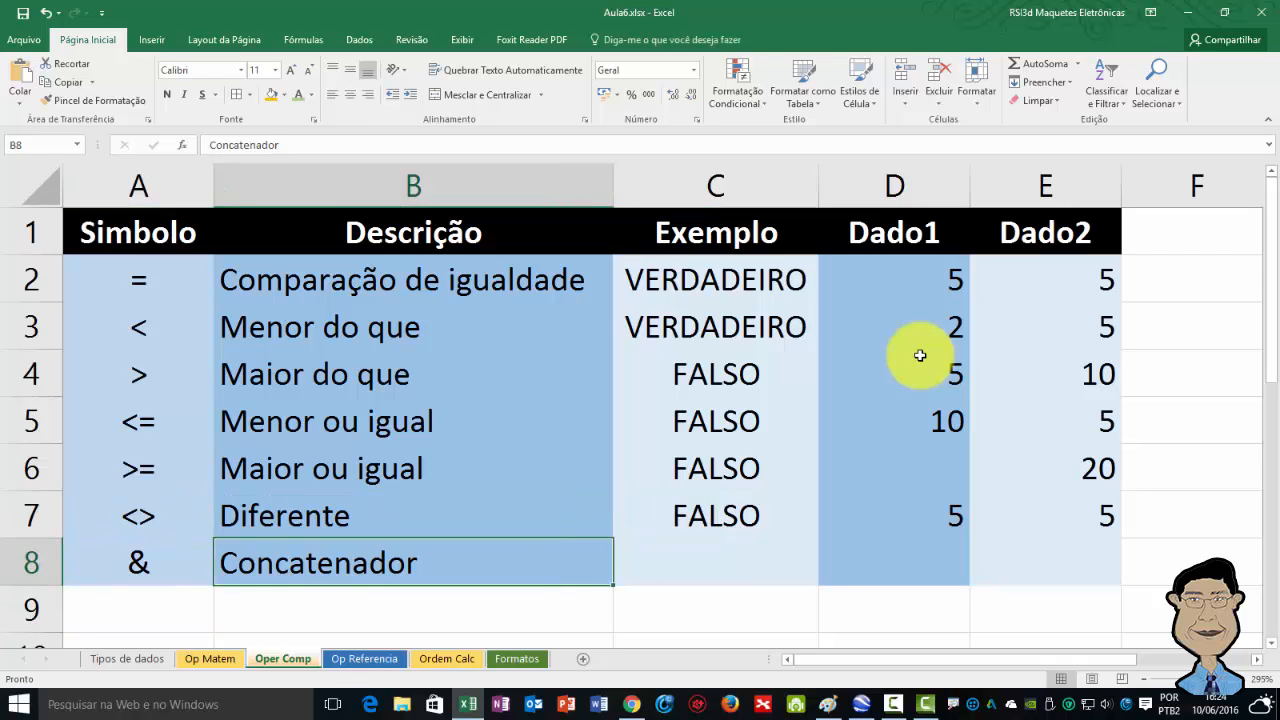
key(Left)
key(Left)
key(Left)
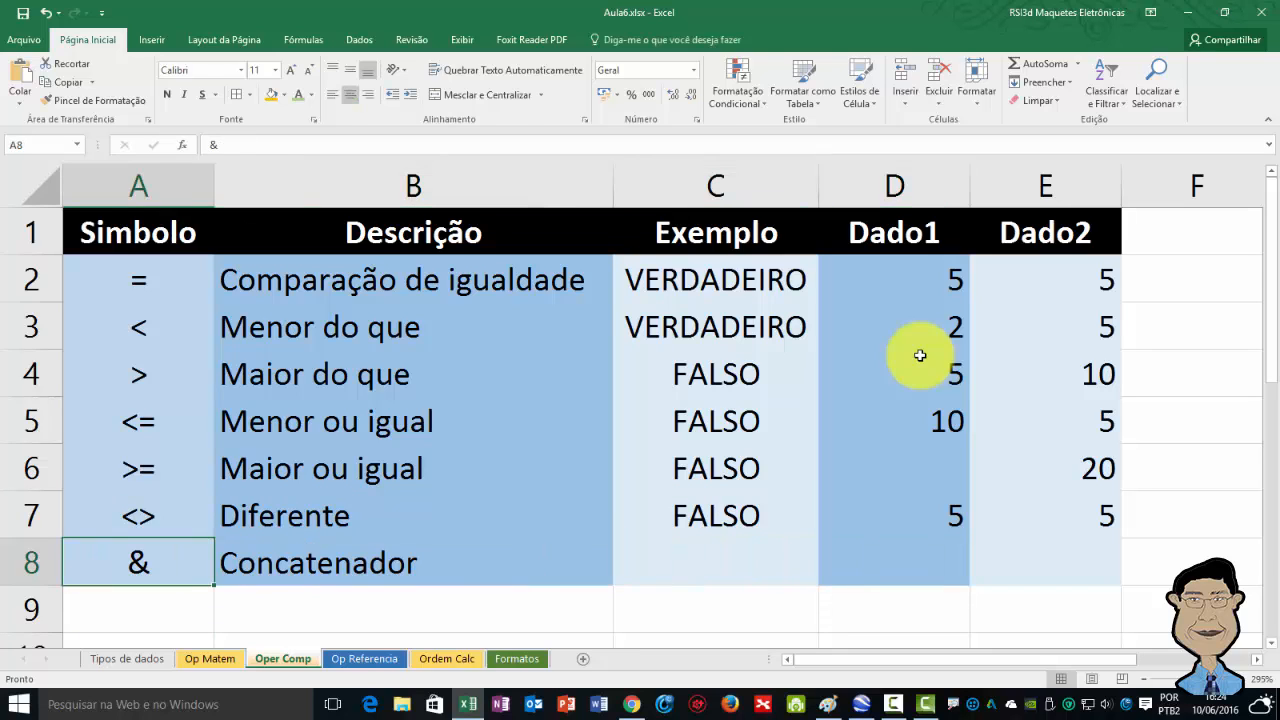
key(Right)
key(Right)
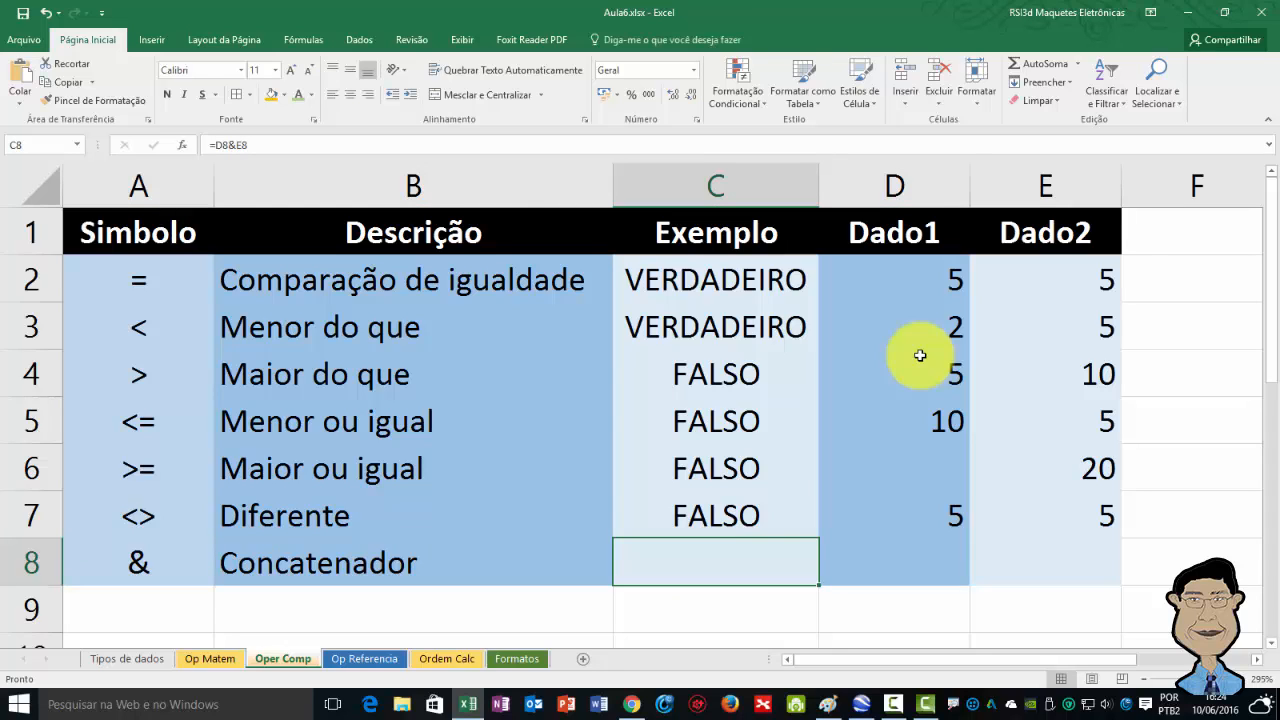
Enter a first name in Dado1 cell D8 and a surname in Dado2 cell E8 for the concatenator row.
key(Right)
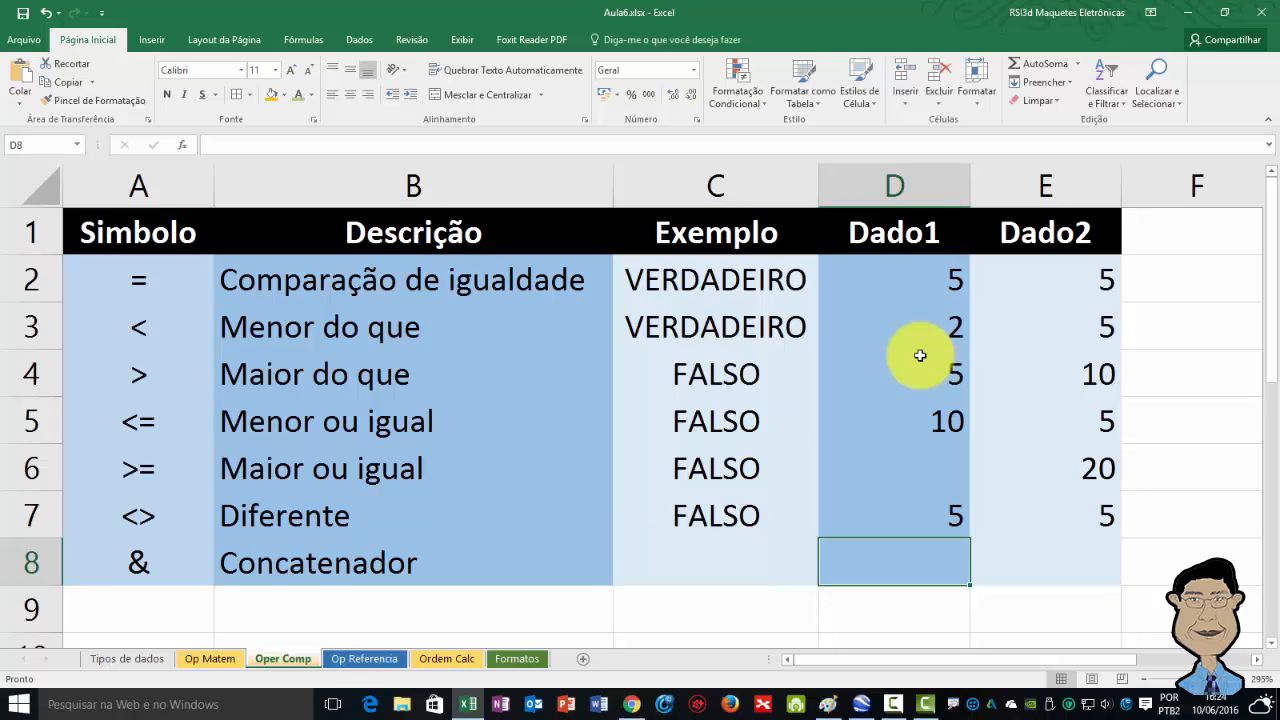
text(Renato)
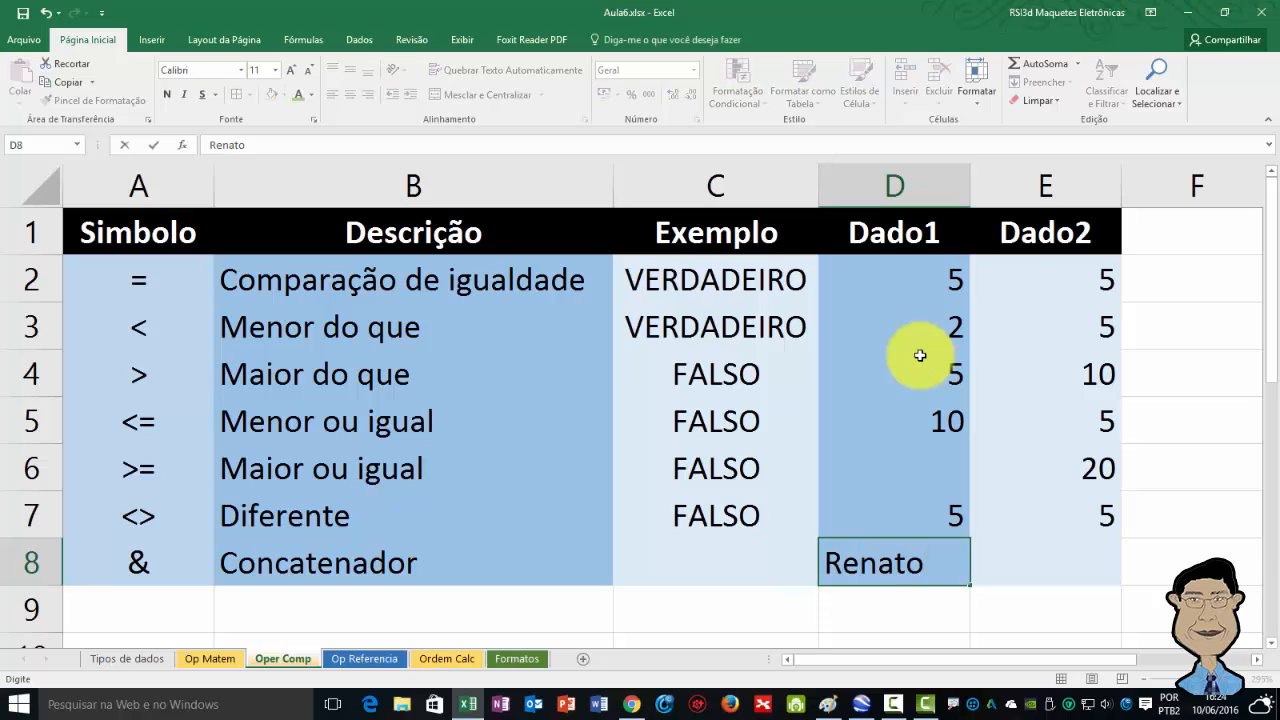
key(Return)
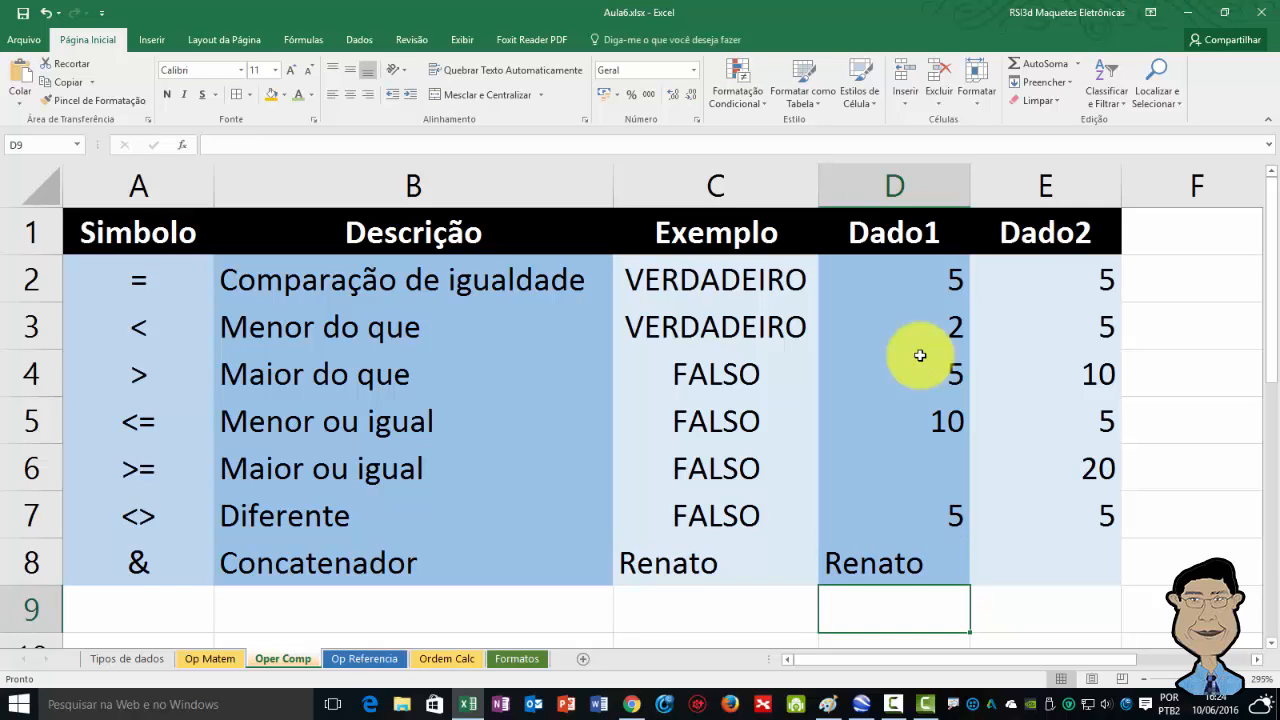
key(Up)
key(Right)
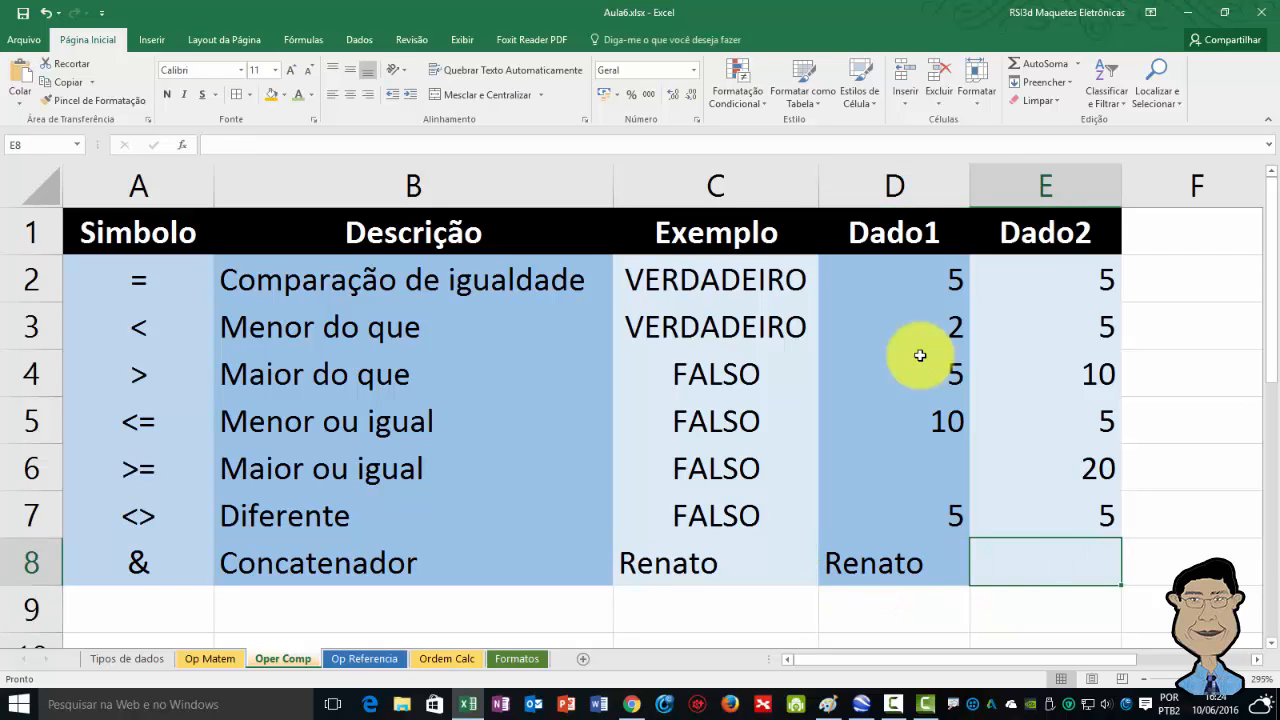
text(Silva)
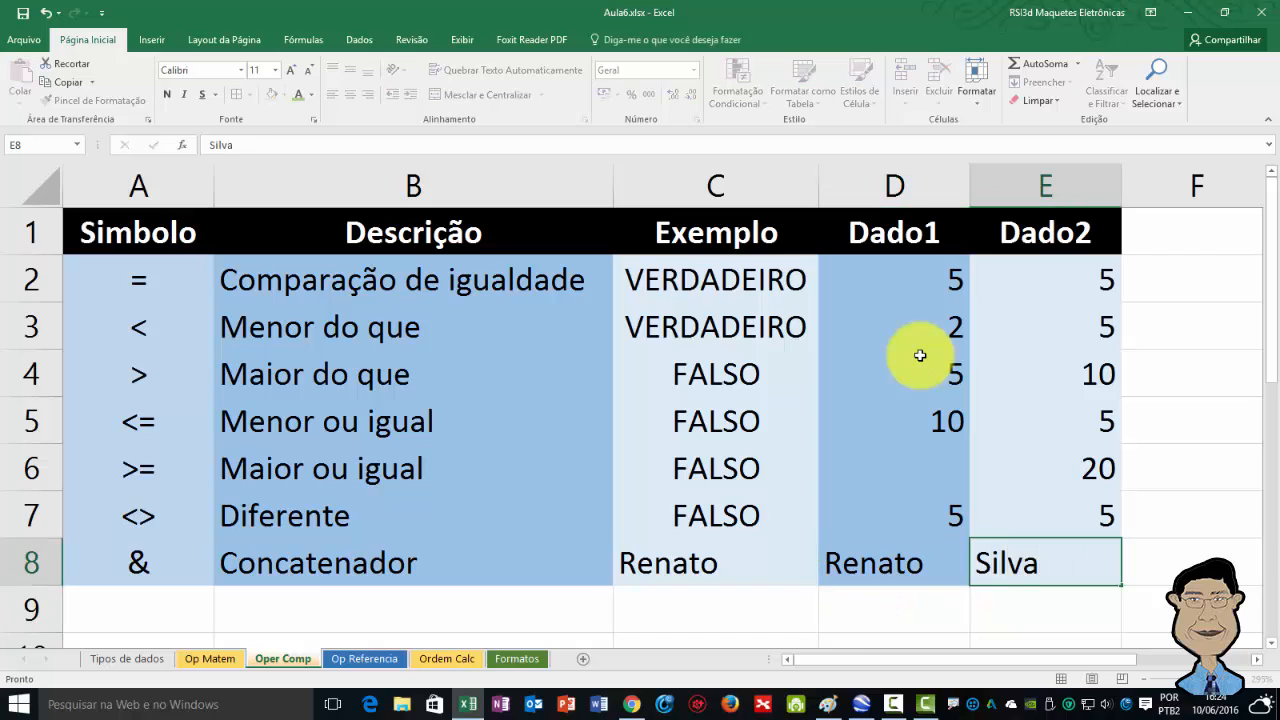
key(Return)
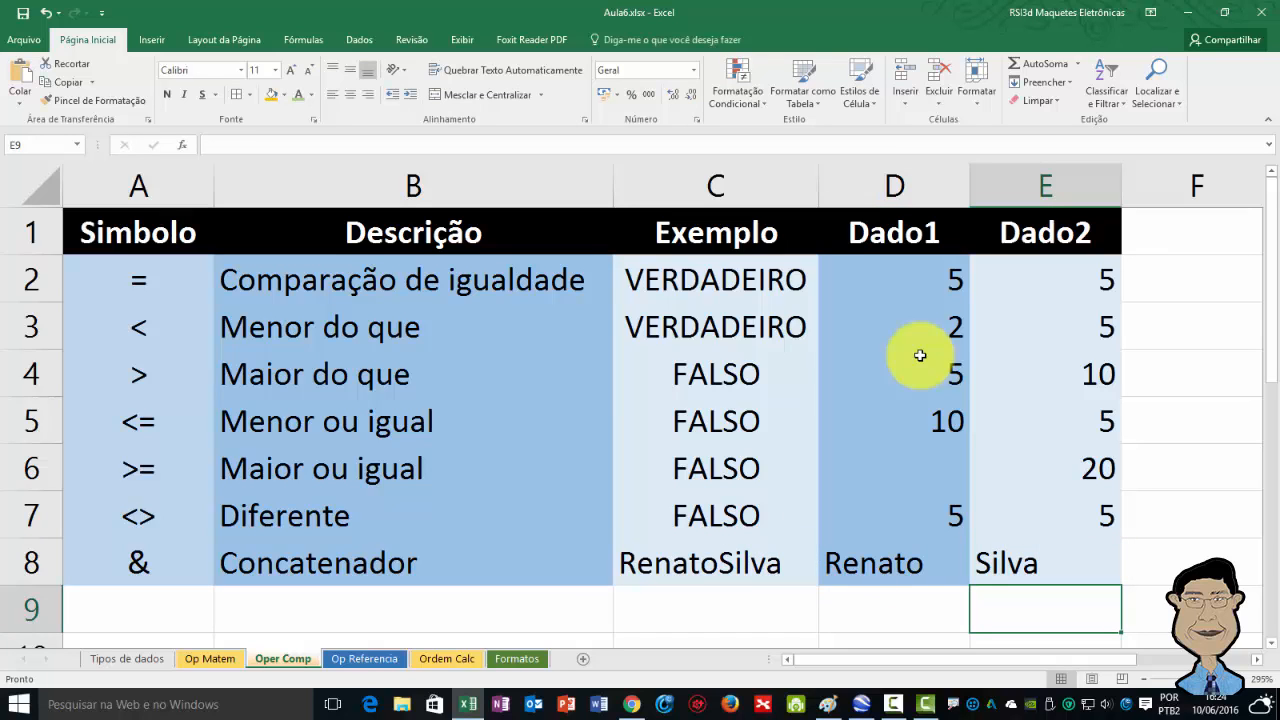
Examine the concatenation formula in cell C8 and the text entry in cell D8.
key(Up)
key(Left)
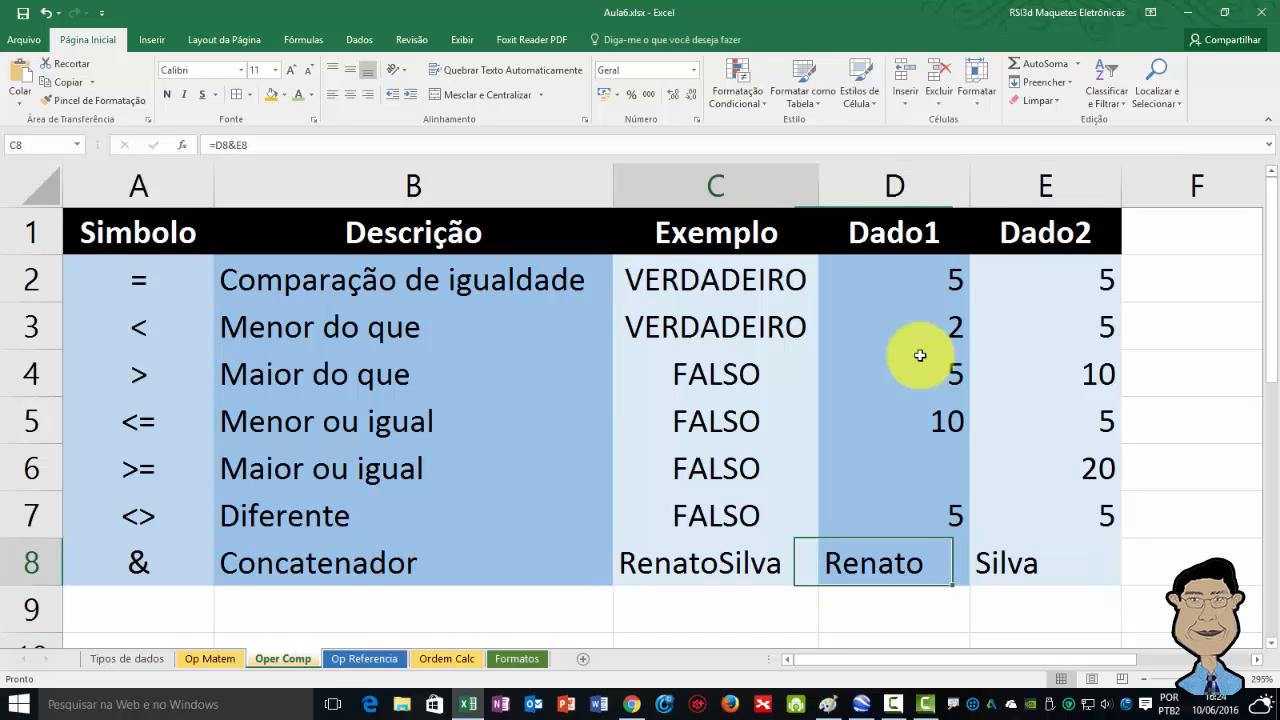
key(Left)
key(F2)
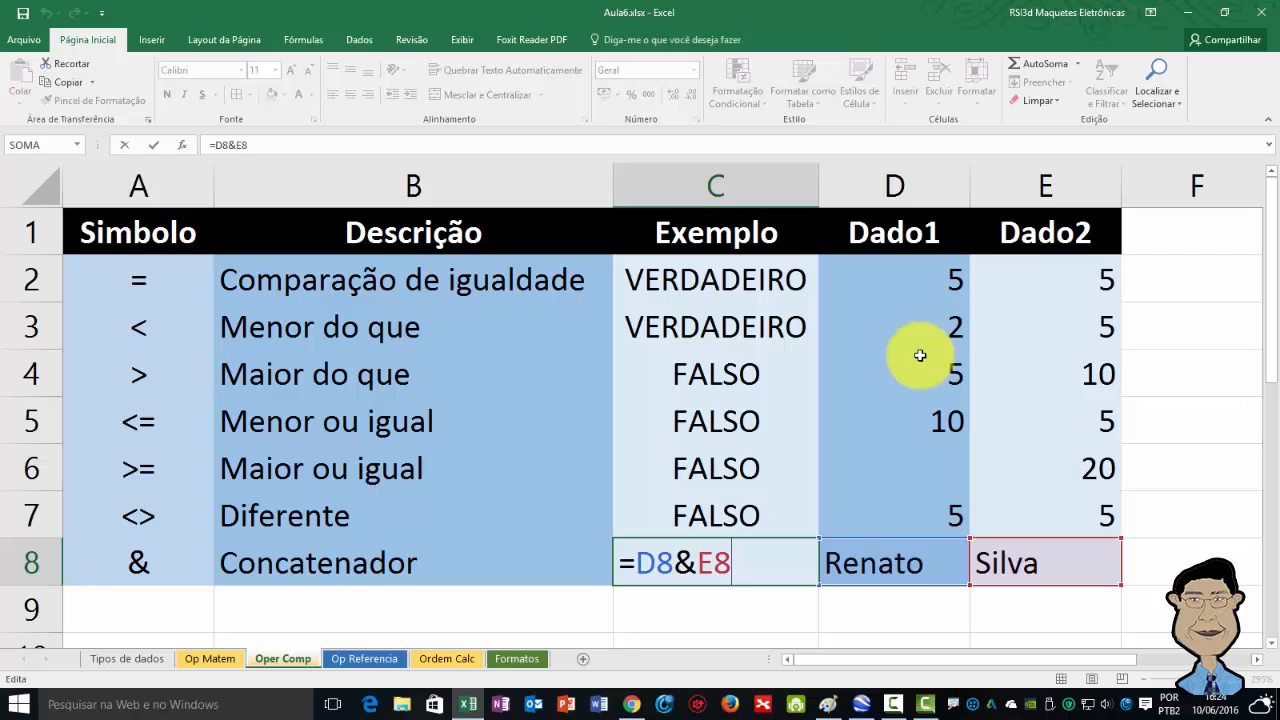
key(Return)
key(Up)
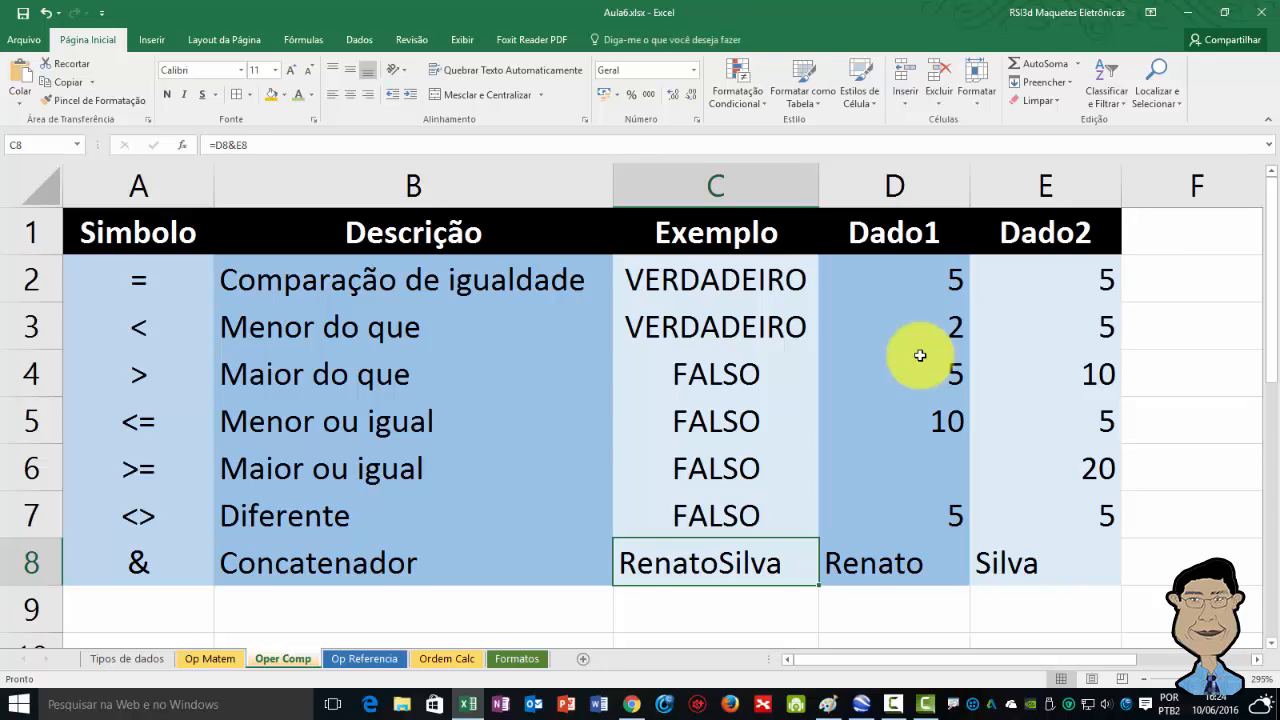
key(Right)
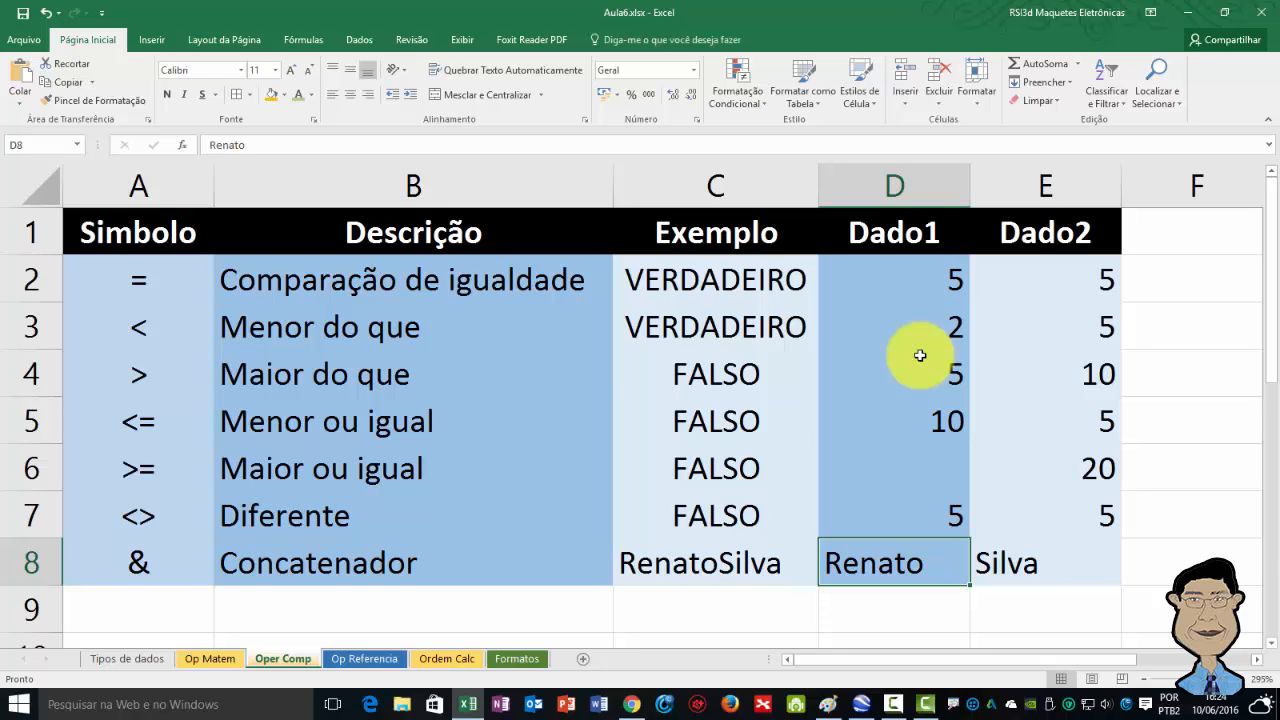
key(F2)
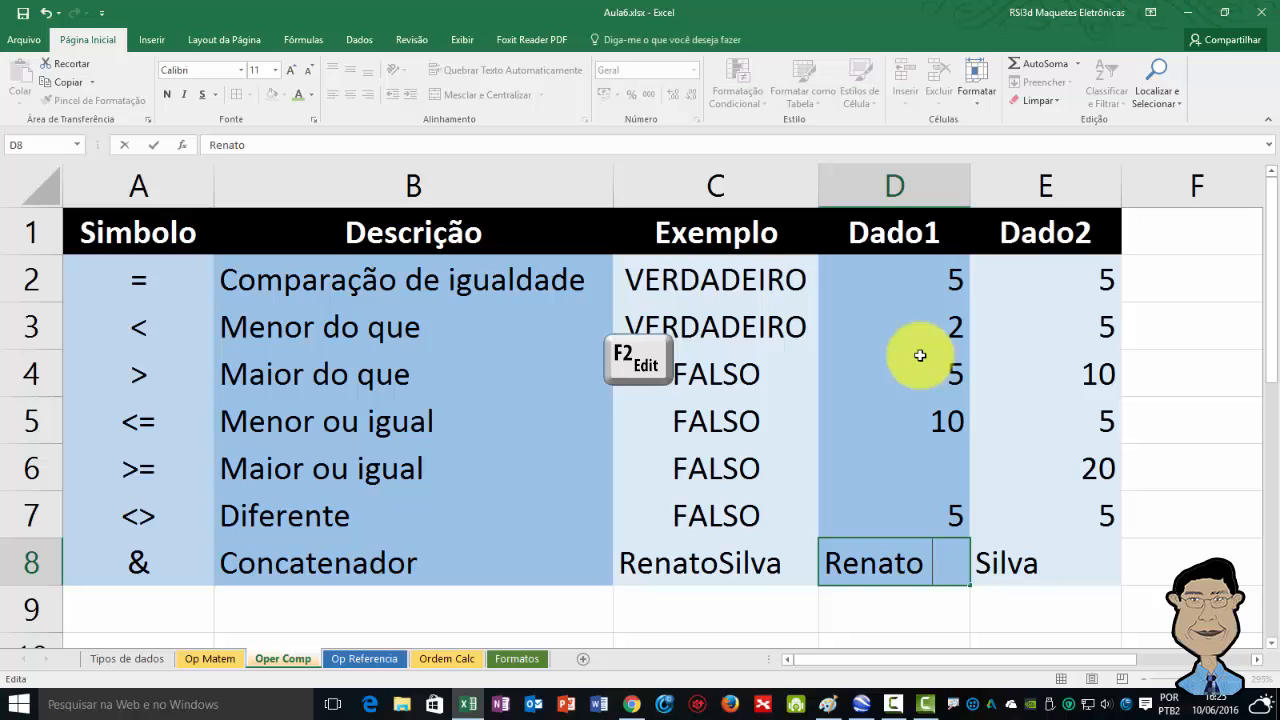
key(Return)
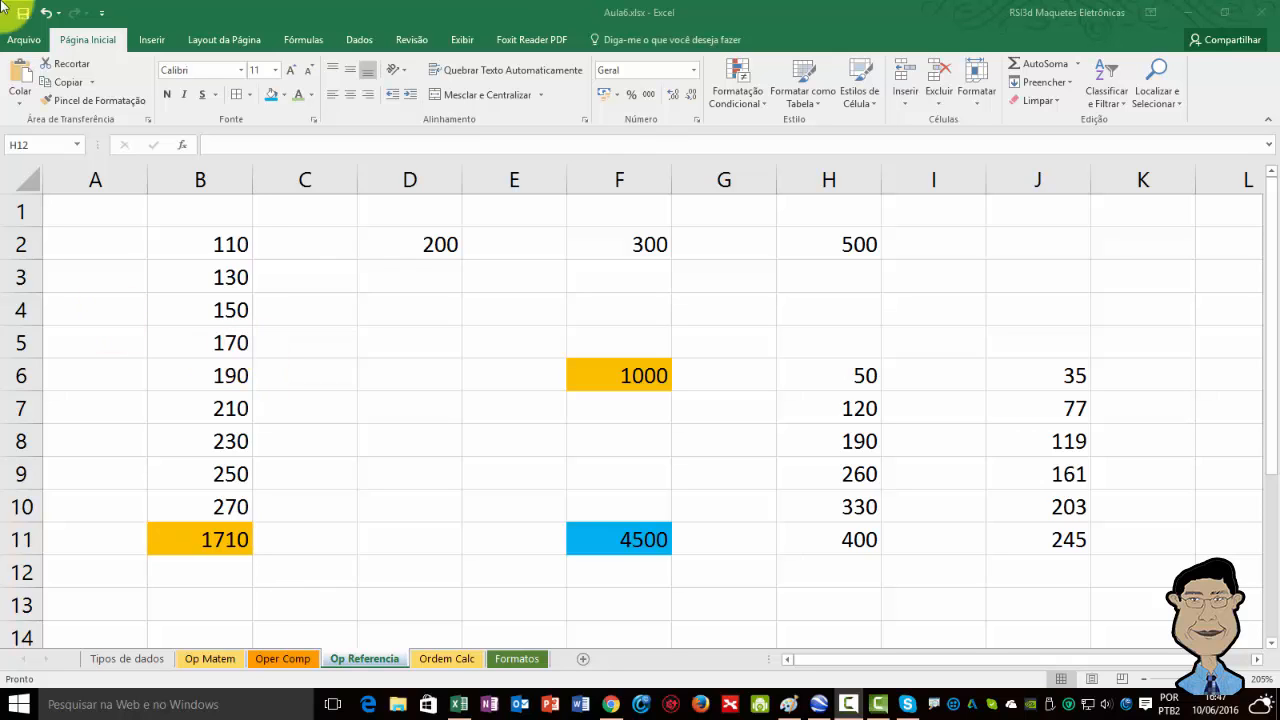
Examine the range B2:B10 and its total in cell B11 on the Op Referencia sheet.
click(191, 242)
click(191, 242)
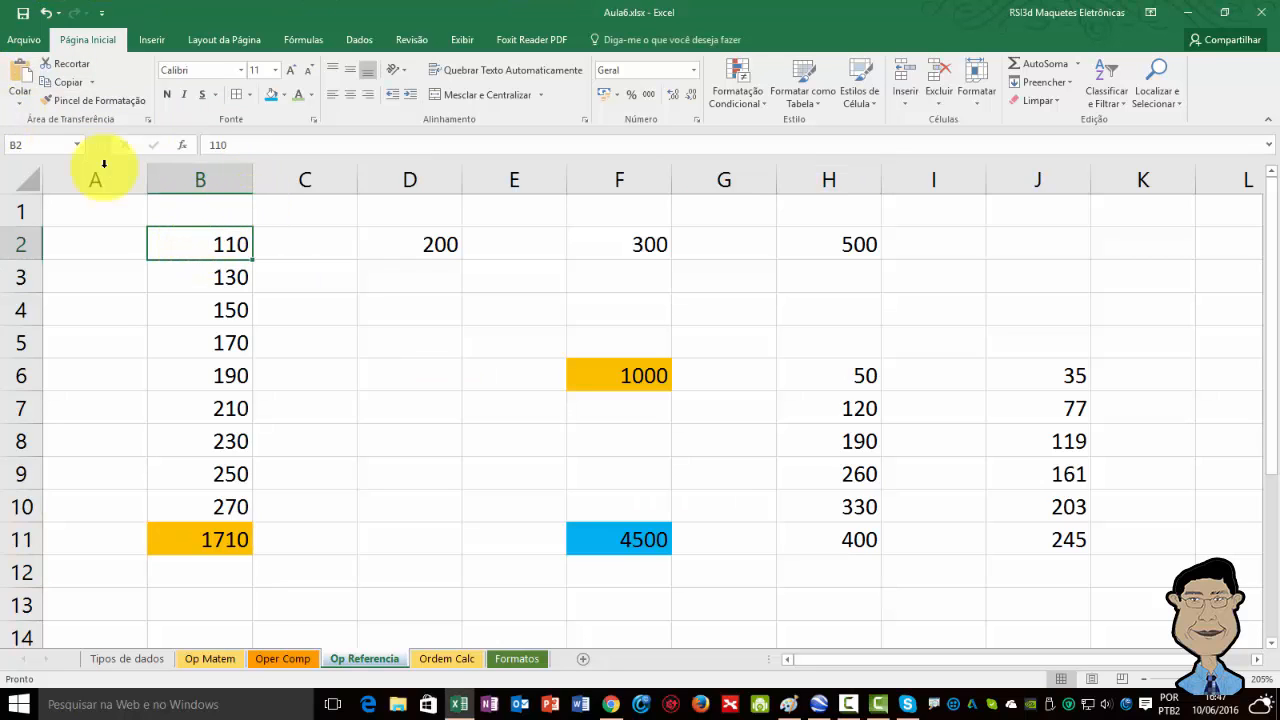
click(18, 146)
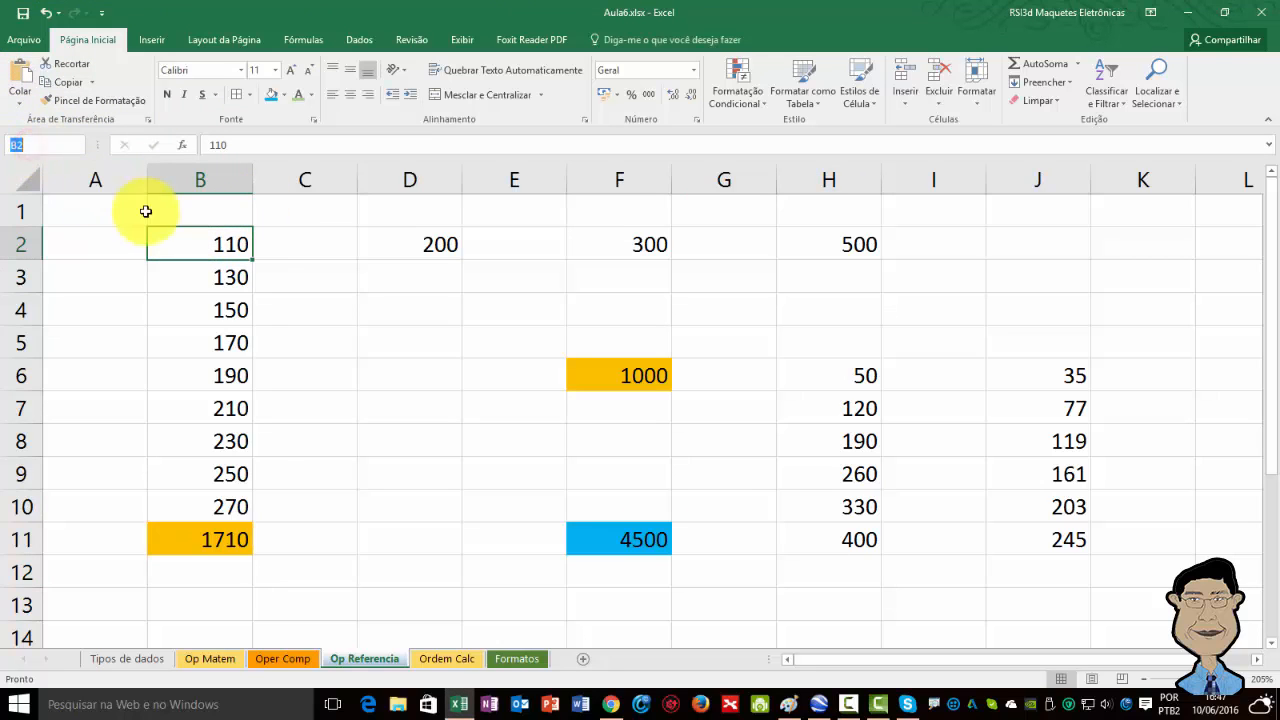
click(178, 510)
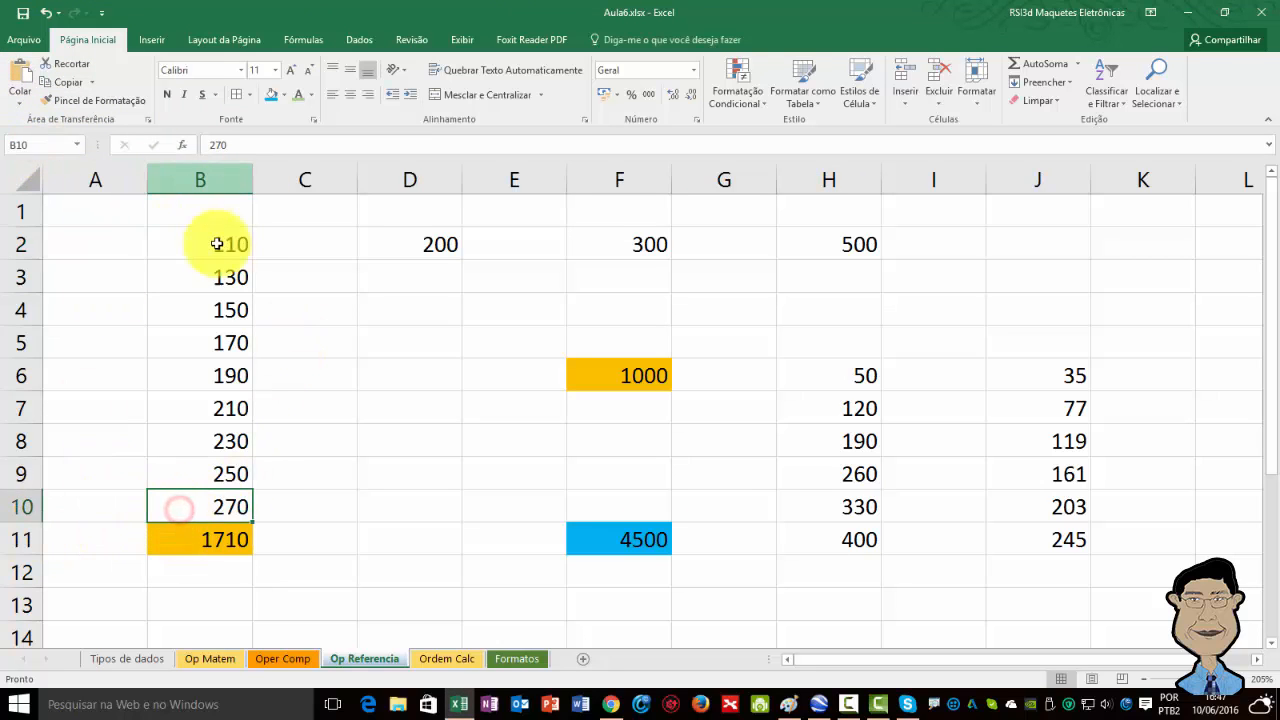
drag(200, 242, 194, 503)
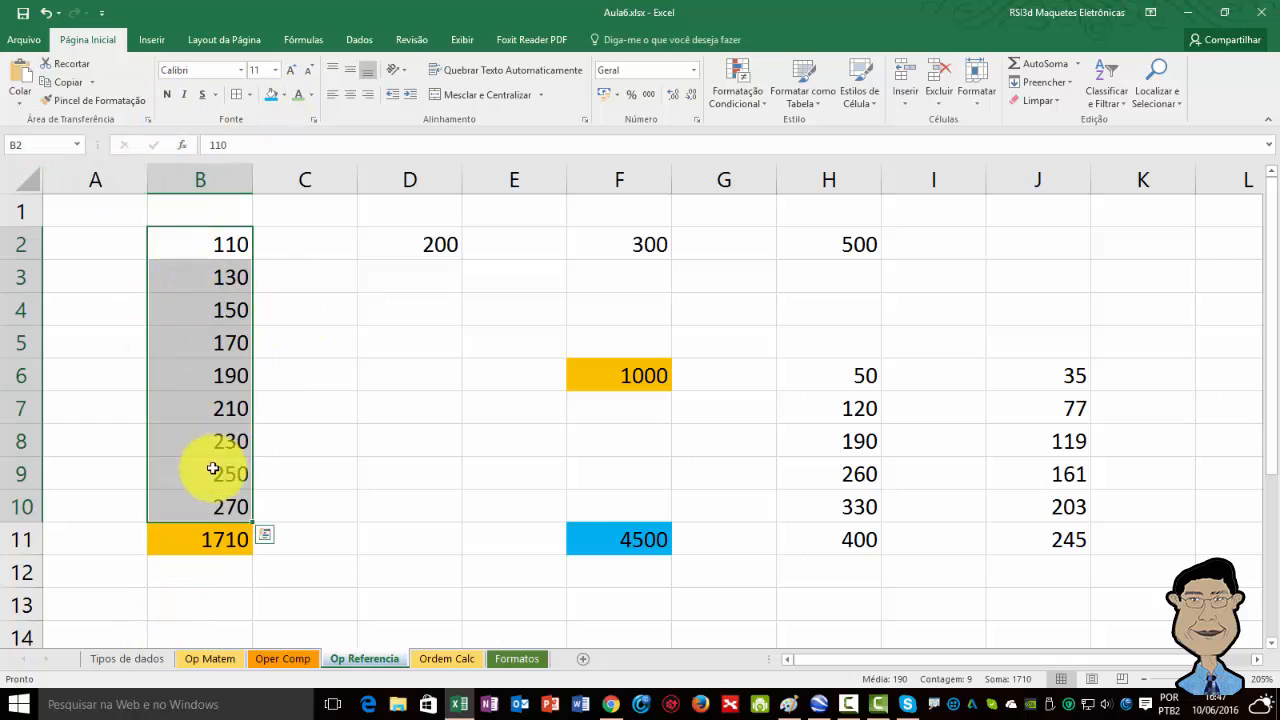
click(177, 537)
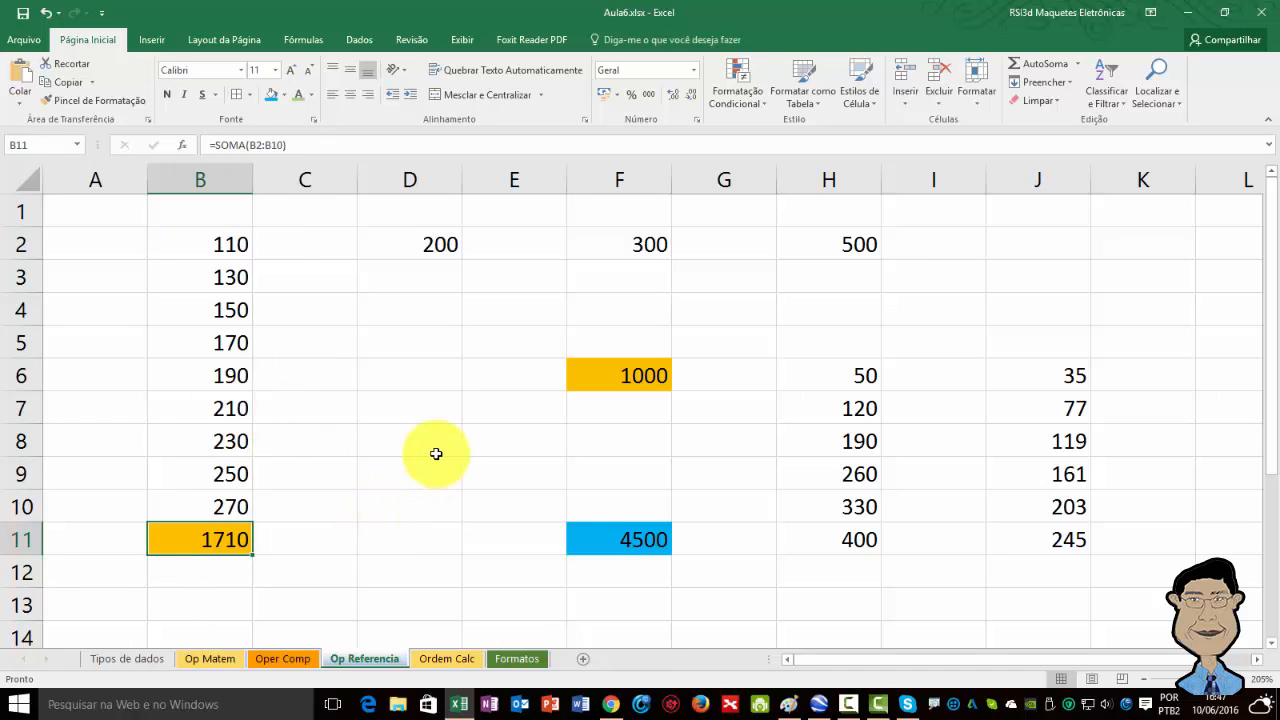
Inspect the SOMA(B2:B10) formula in cell B11 to show the range reference operator.
key(F2)
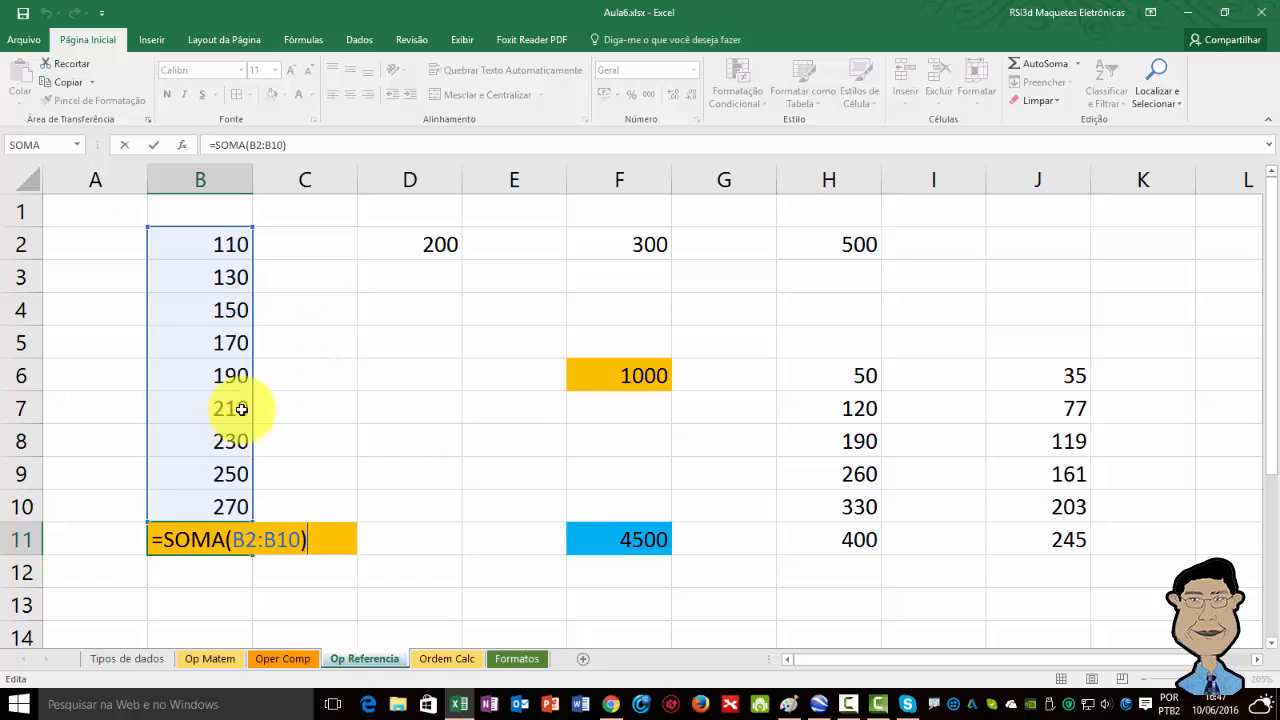
drag(160, 534, 298, 538)
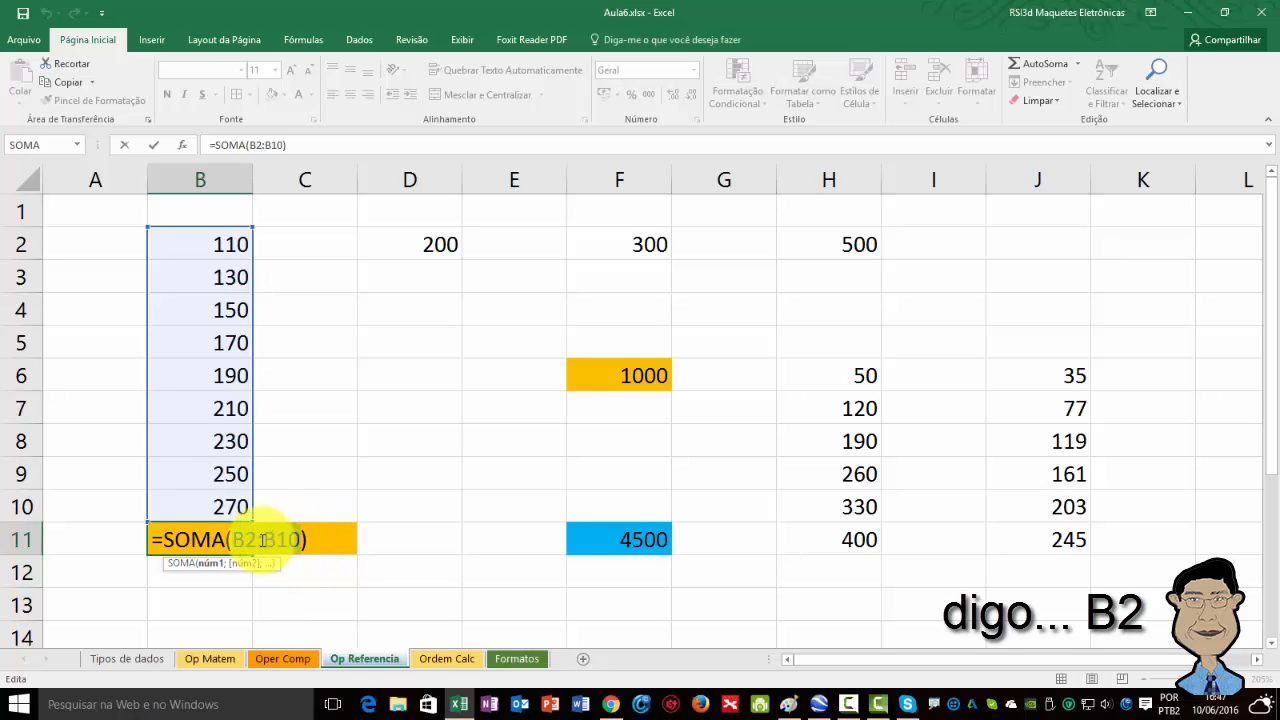
click(260, 541)
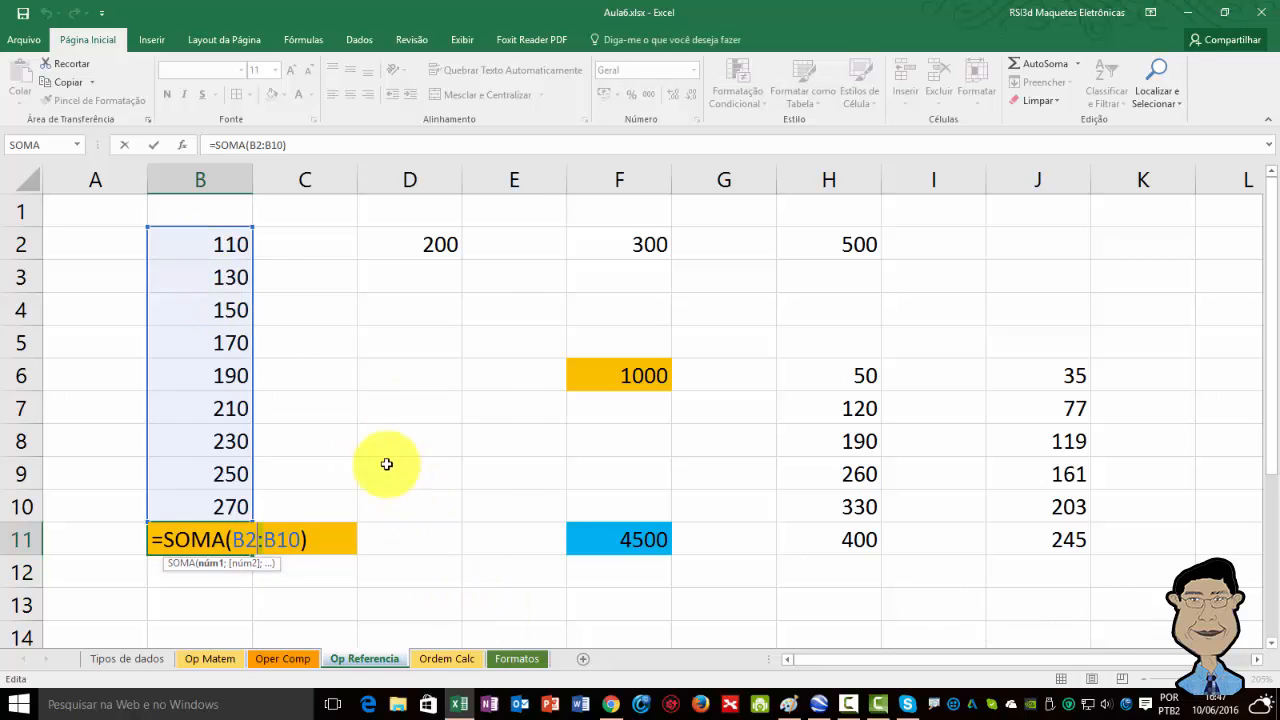
click(335, 417)
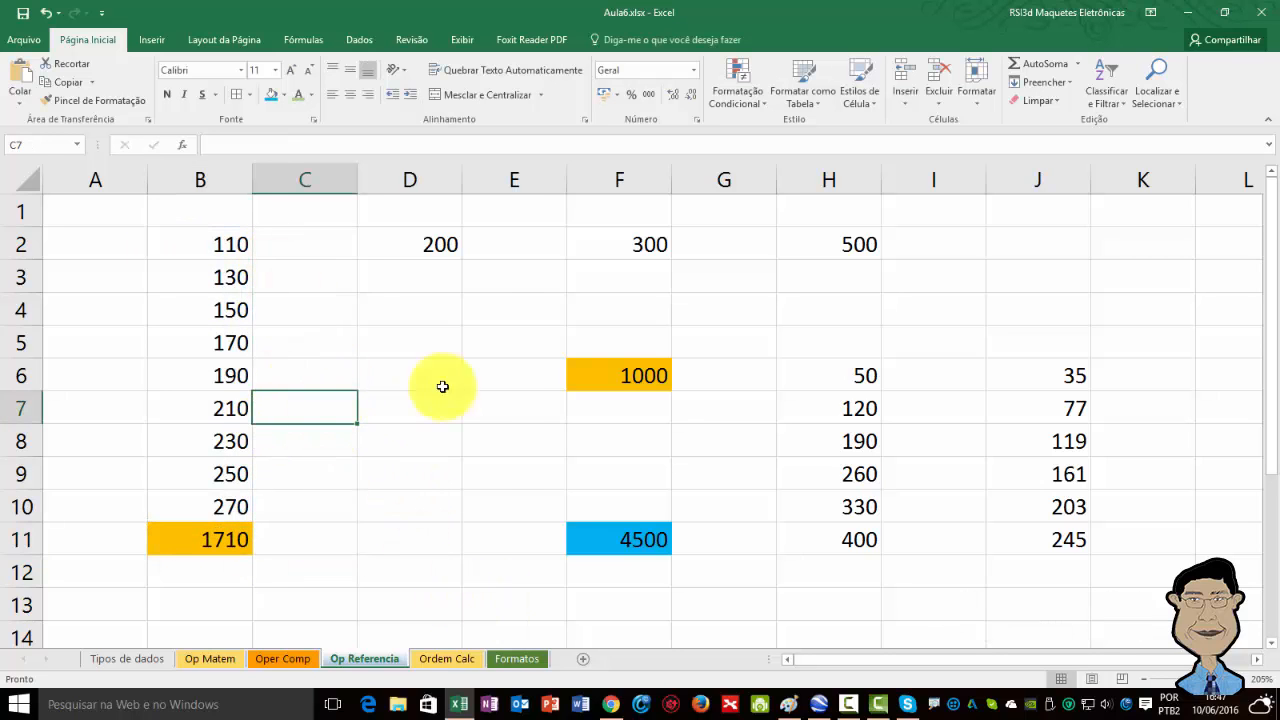
Examine the separate cells D2, F2 and H2 and the total in cell F6.
click(605, 380)
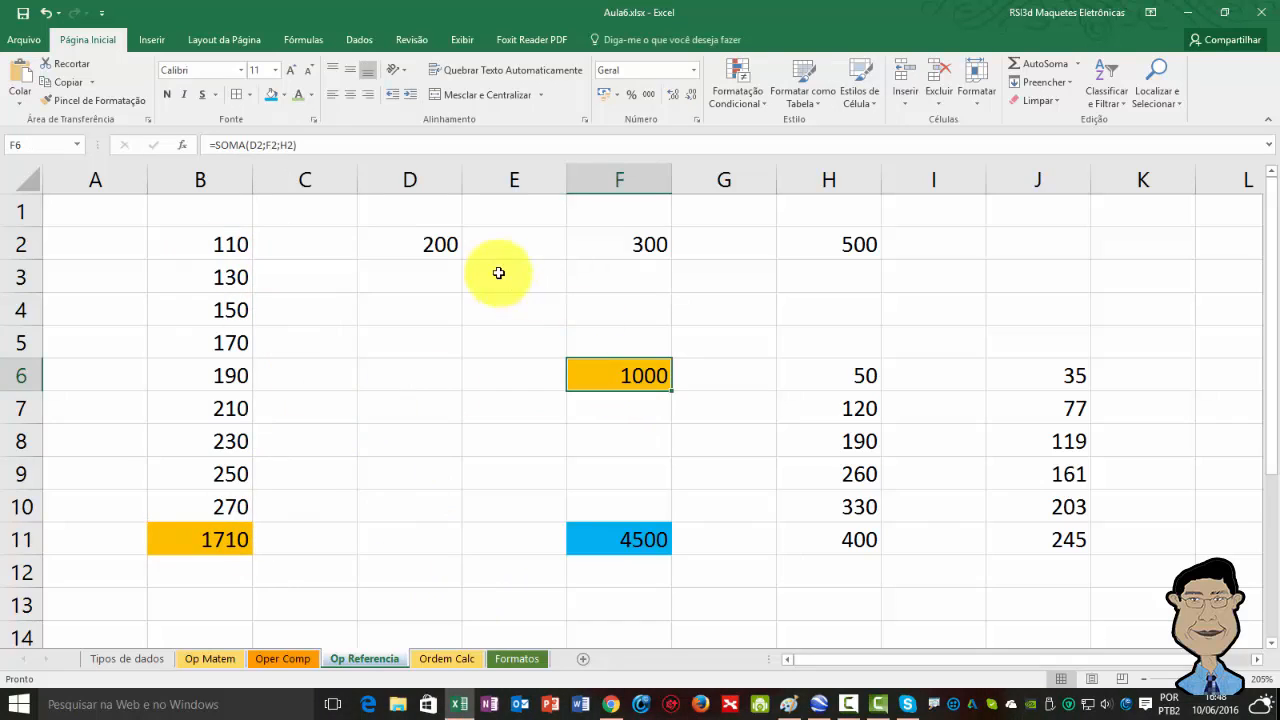
click(420, 244)
click(609, 244)
click(831, 244)
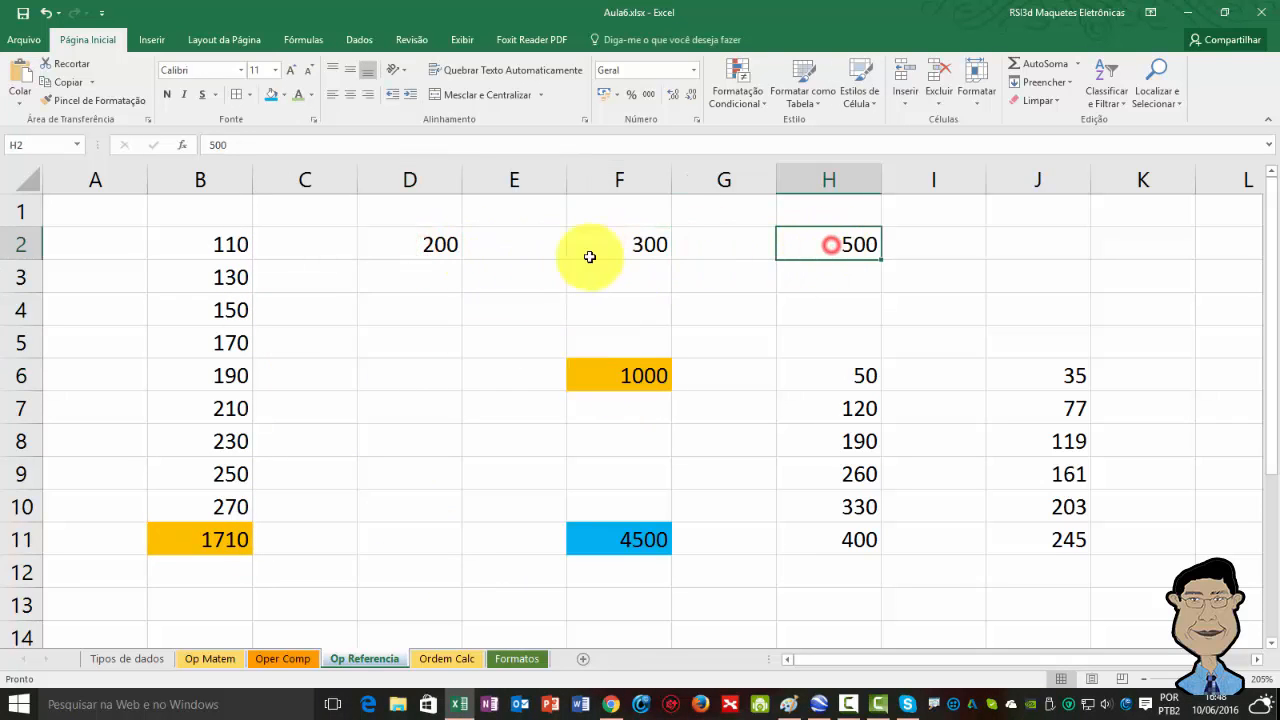
click(448, 240)
click(632, 240)
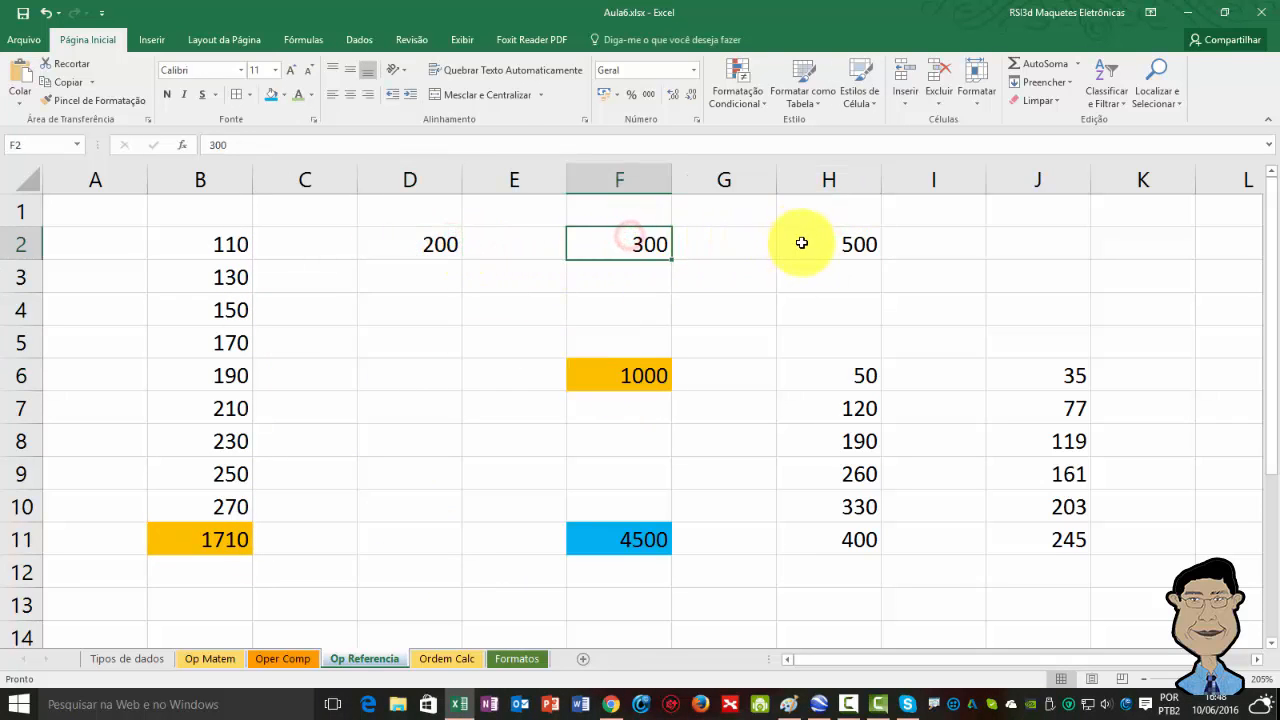
click(805, 242)
click(440, 246)
click(598, 242)
click(816, 244)
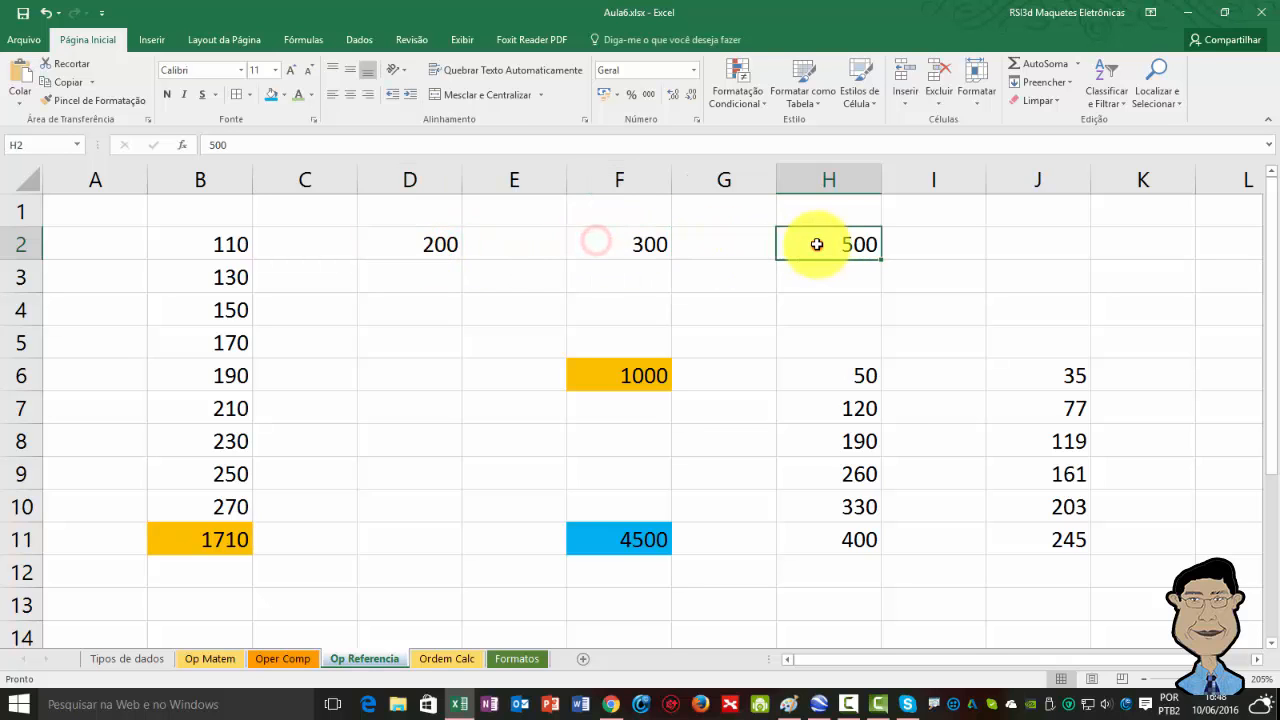
click(440, 243)
click(583, 236)
click(860, 249)
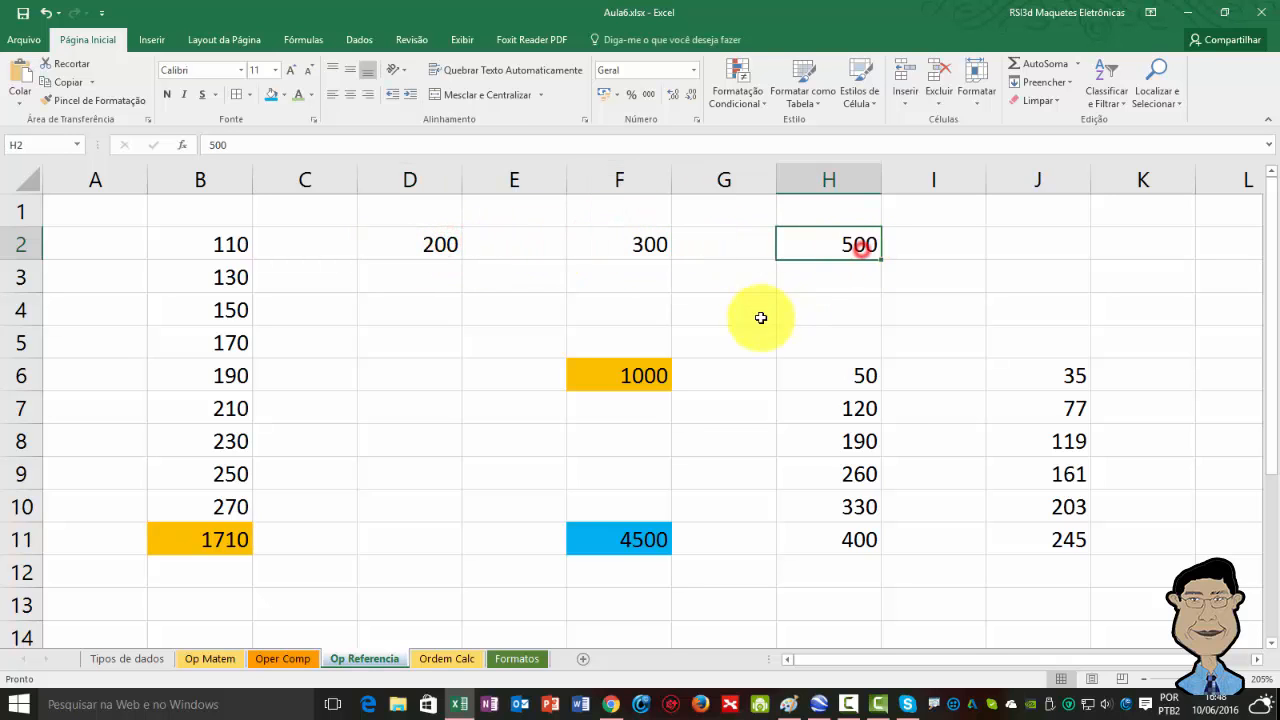
click(605, 372)
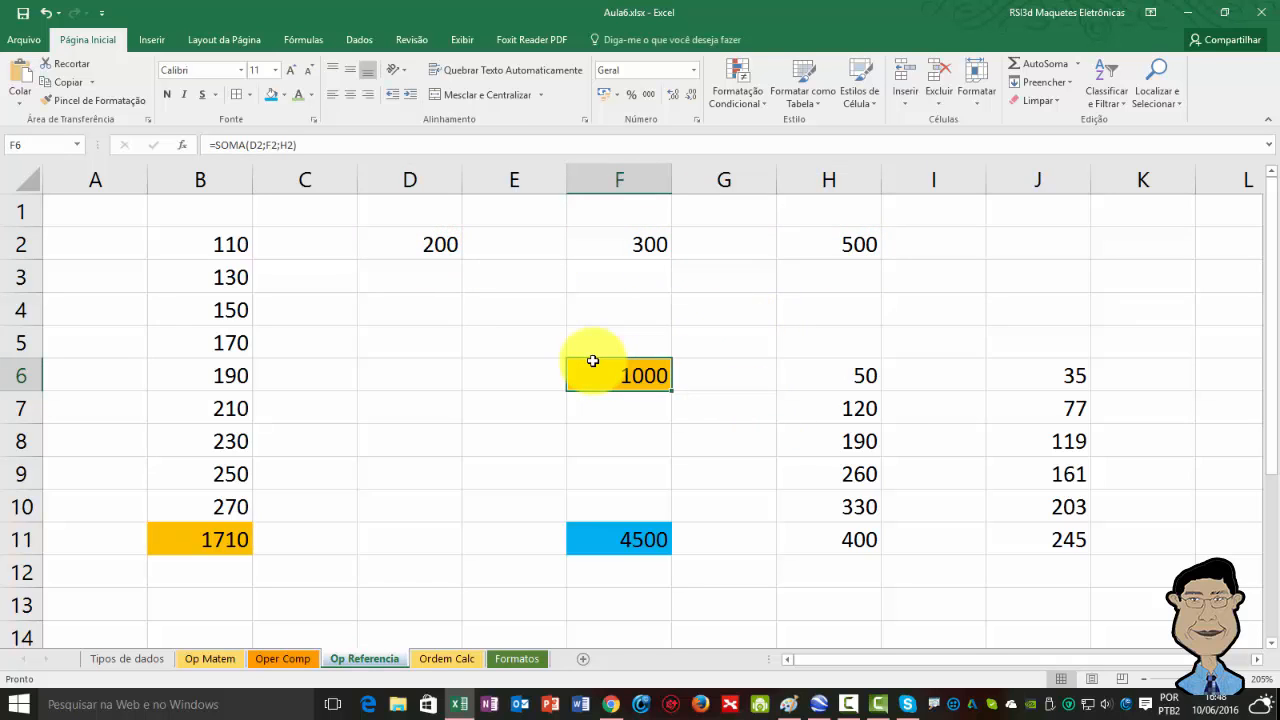
Inspect the SOMA(D2;F2;H2) formula in cell F6 to show the union operator.
key(F2)
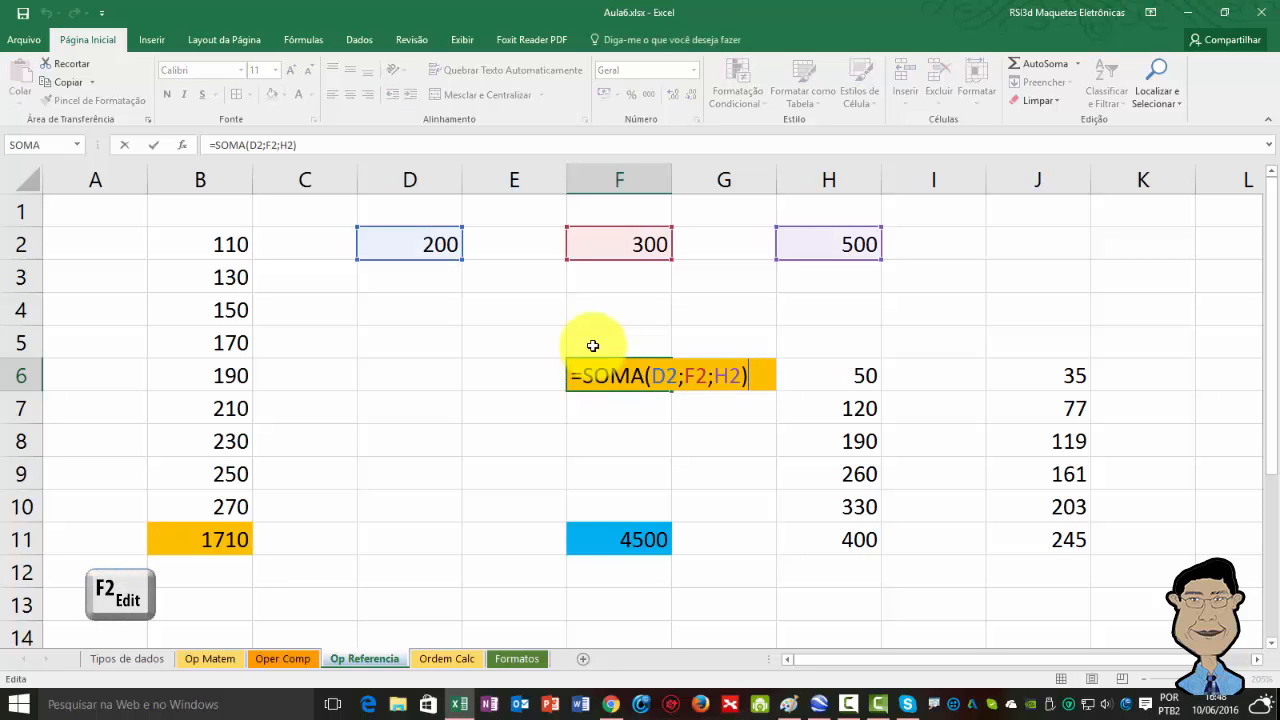
click(676, 375)
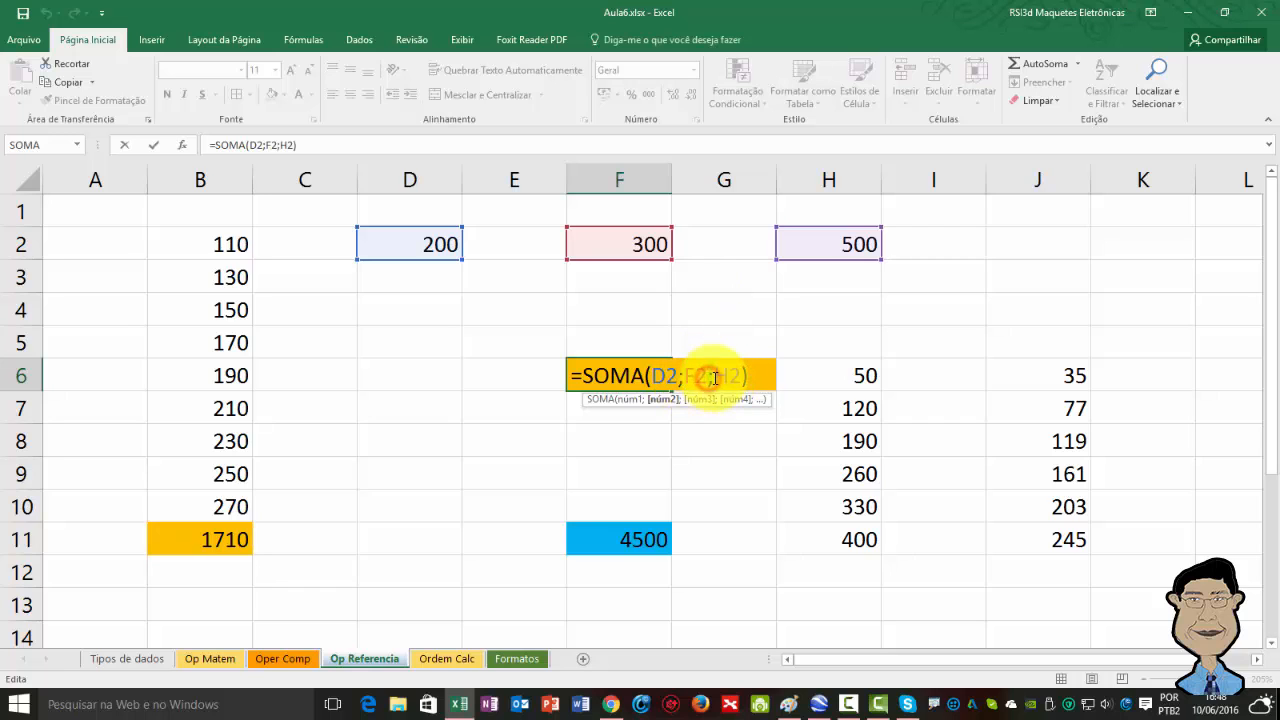
click(715, 377)
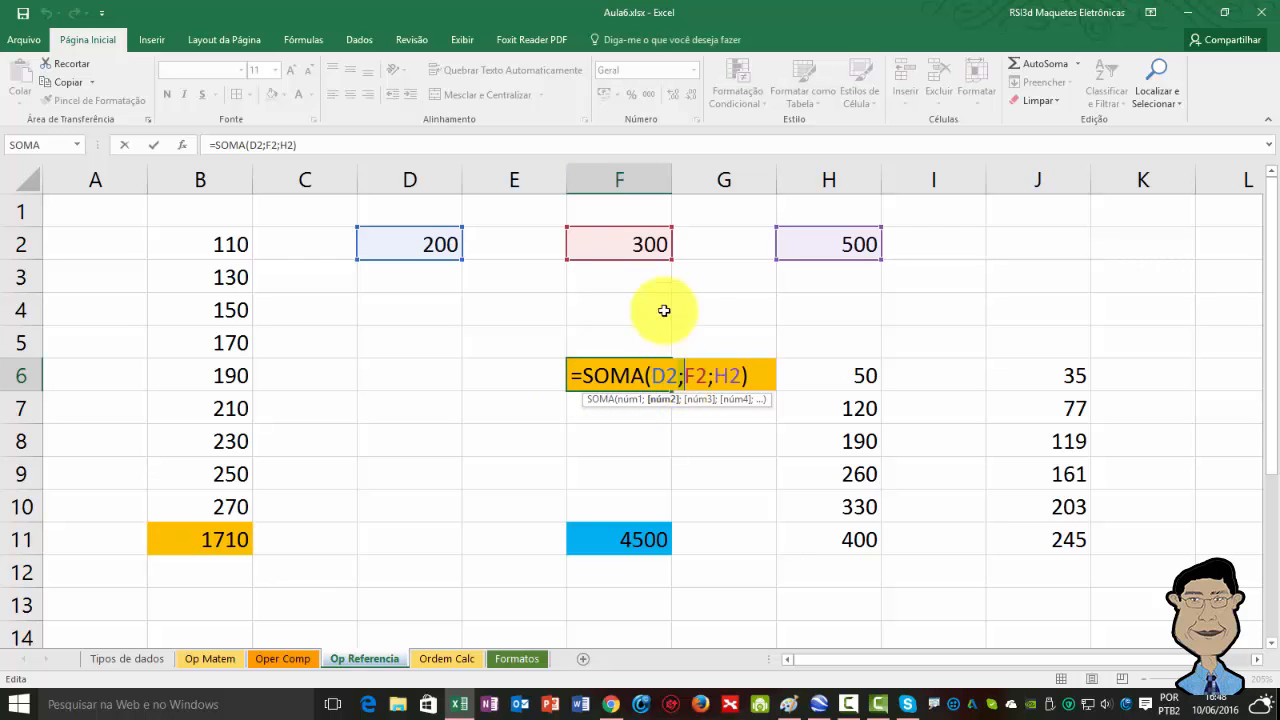
click(701, 375)
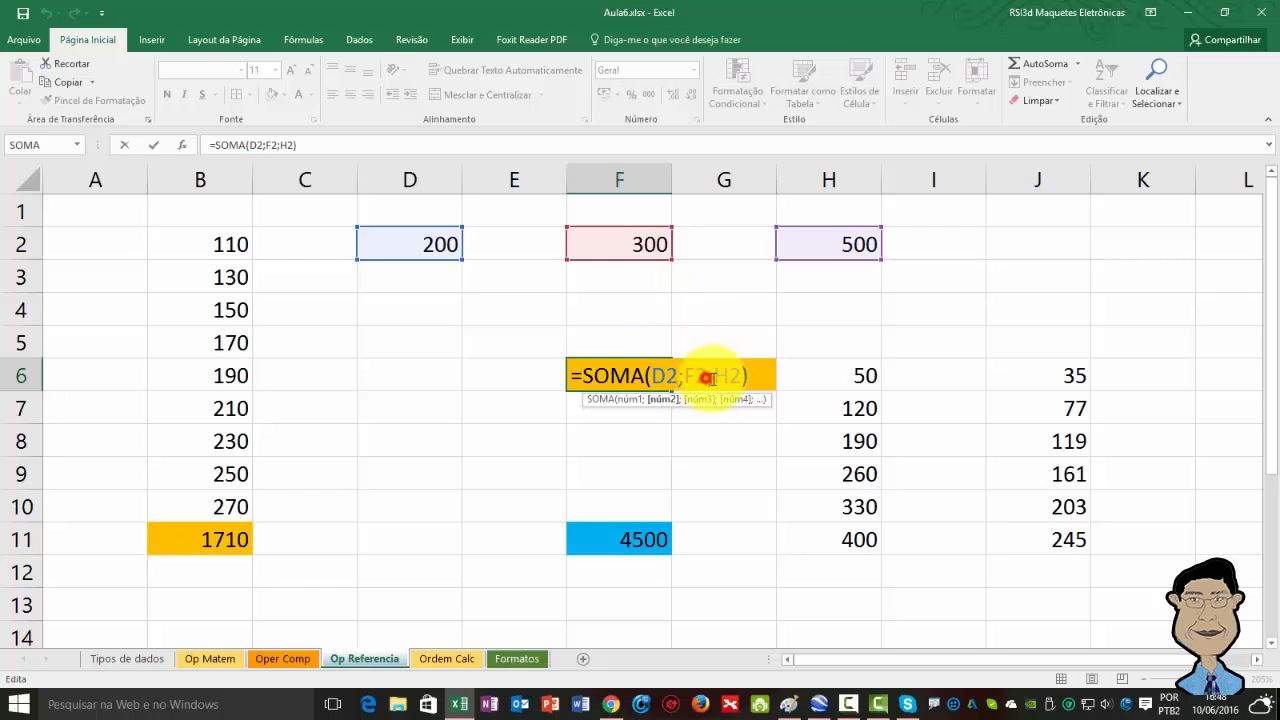
click(722, 374)
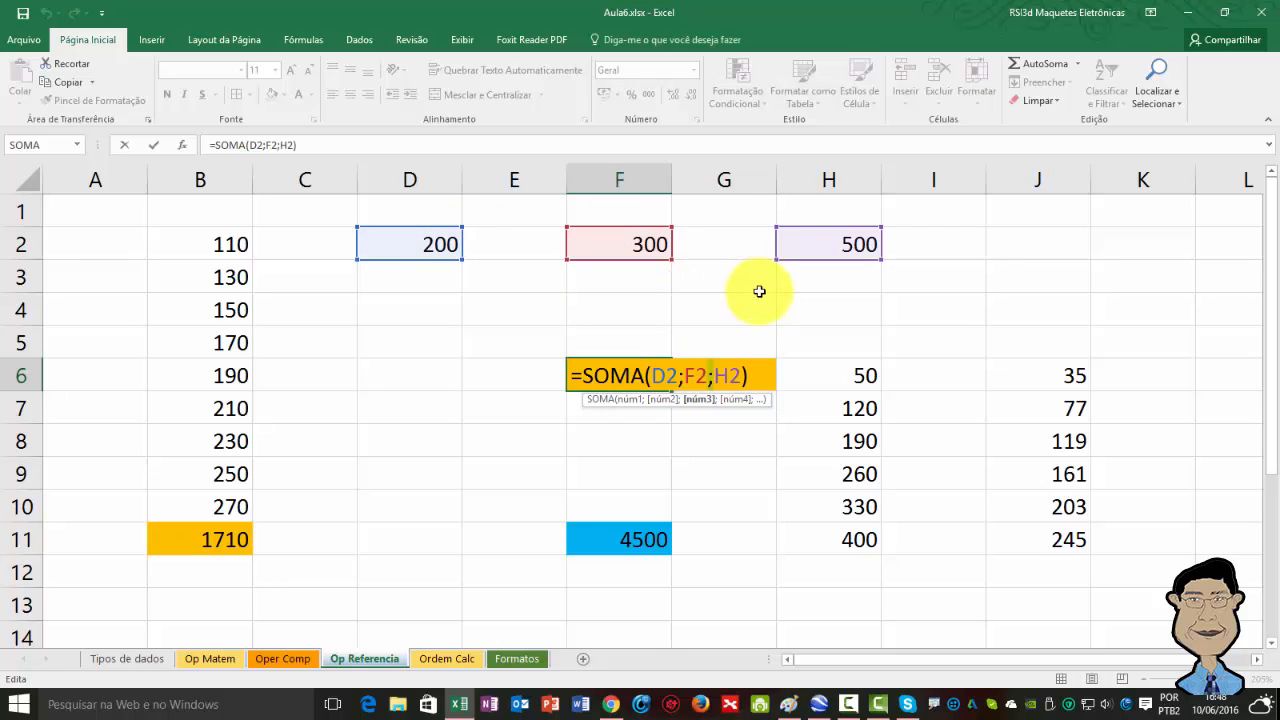
click(703, 438)
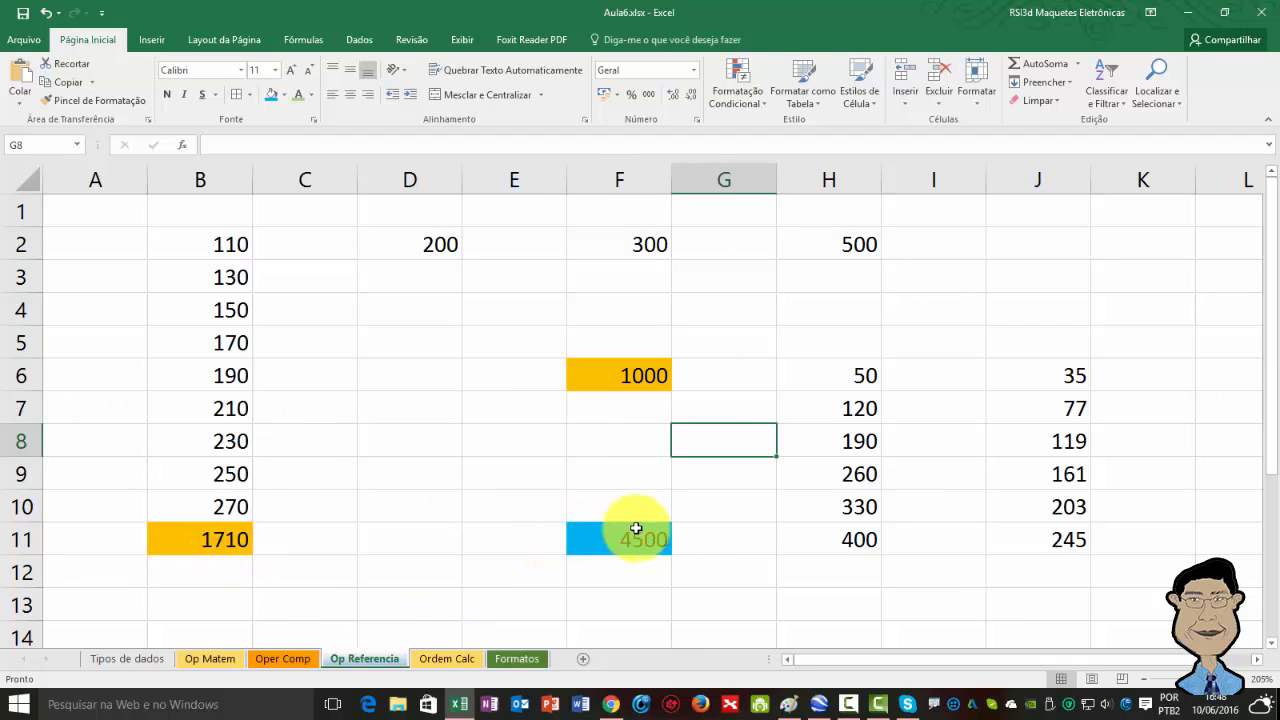
Inspect each argument of the combined SOMA formula in cell F11.
click(606, 539)
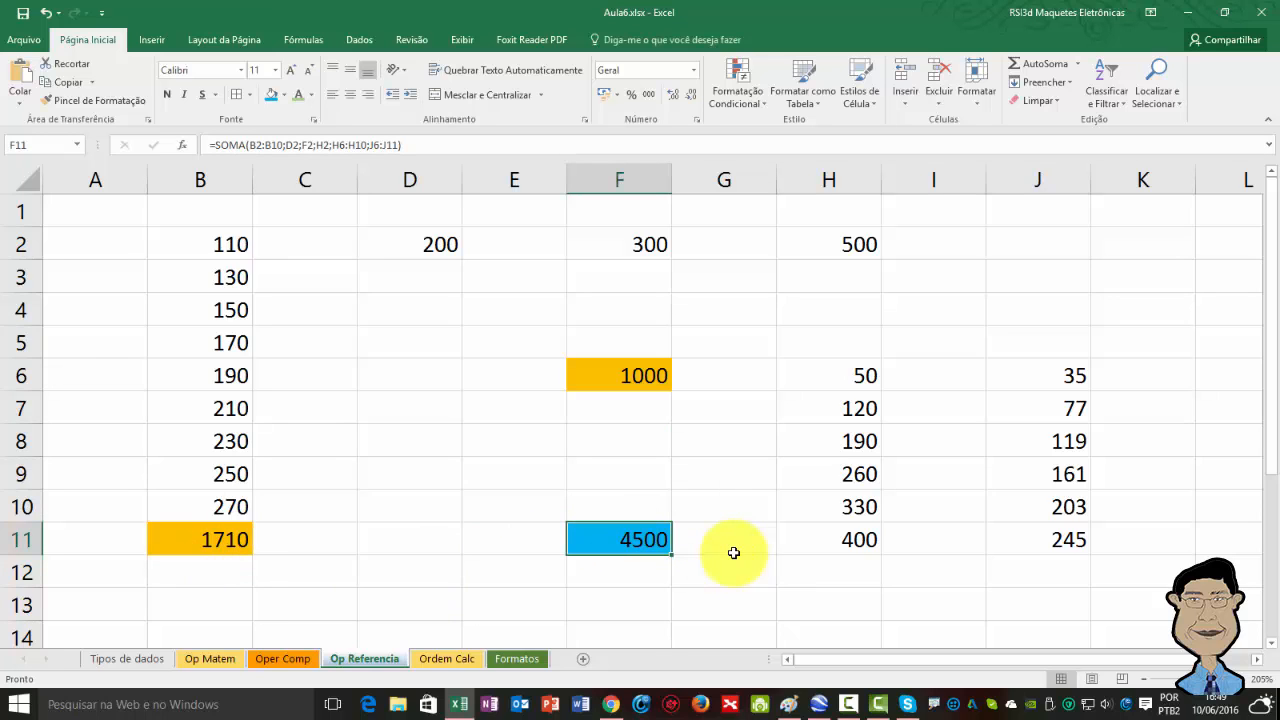
key(F2)
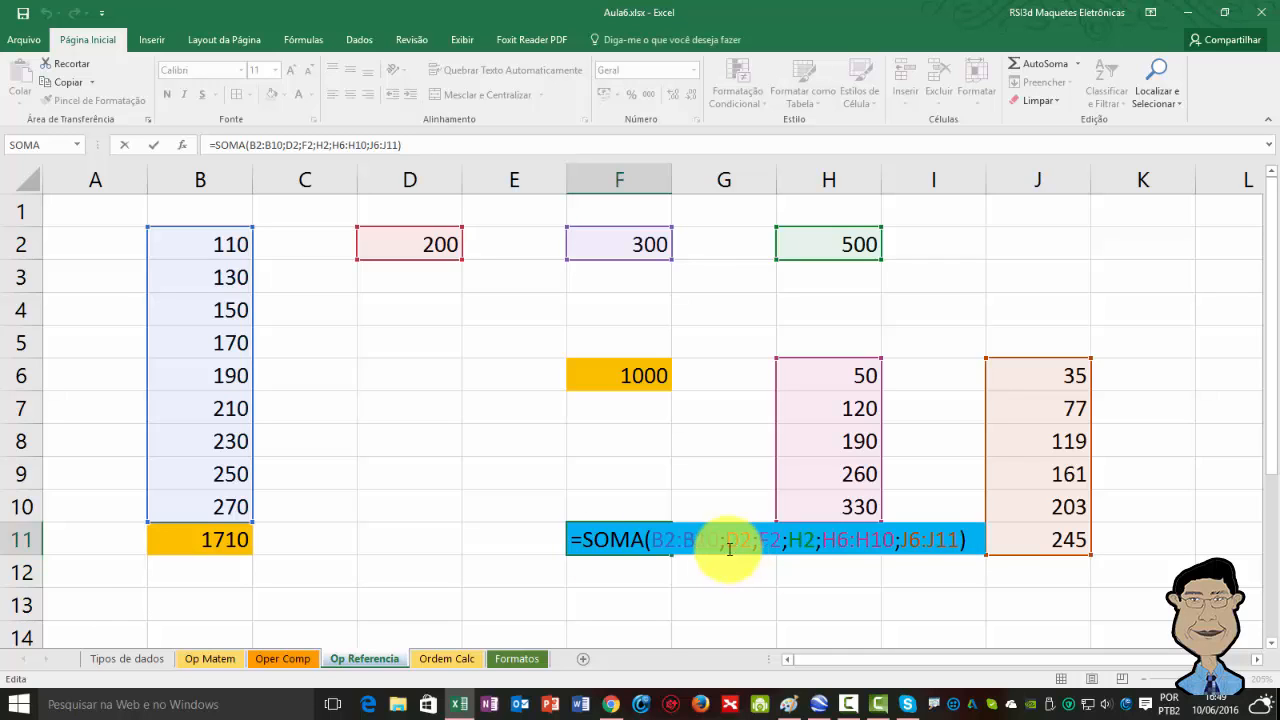
drag(652, 545, 714, 546)
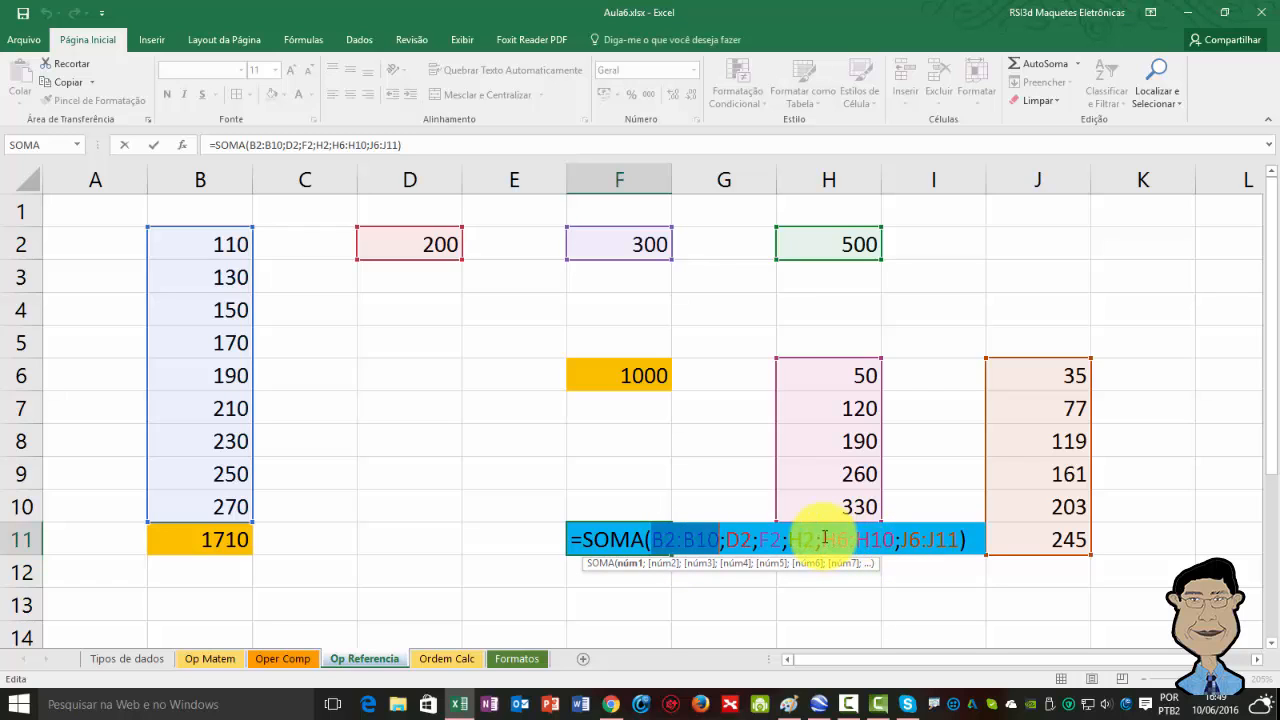
drag(821, 540, 884, 539)
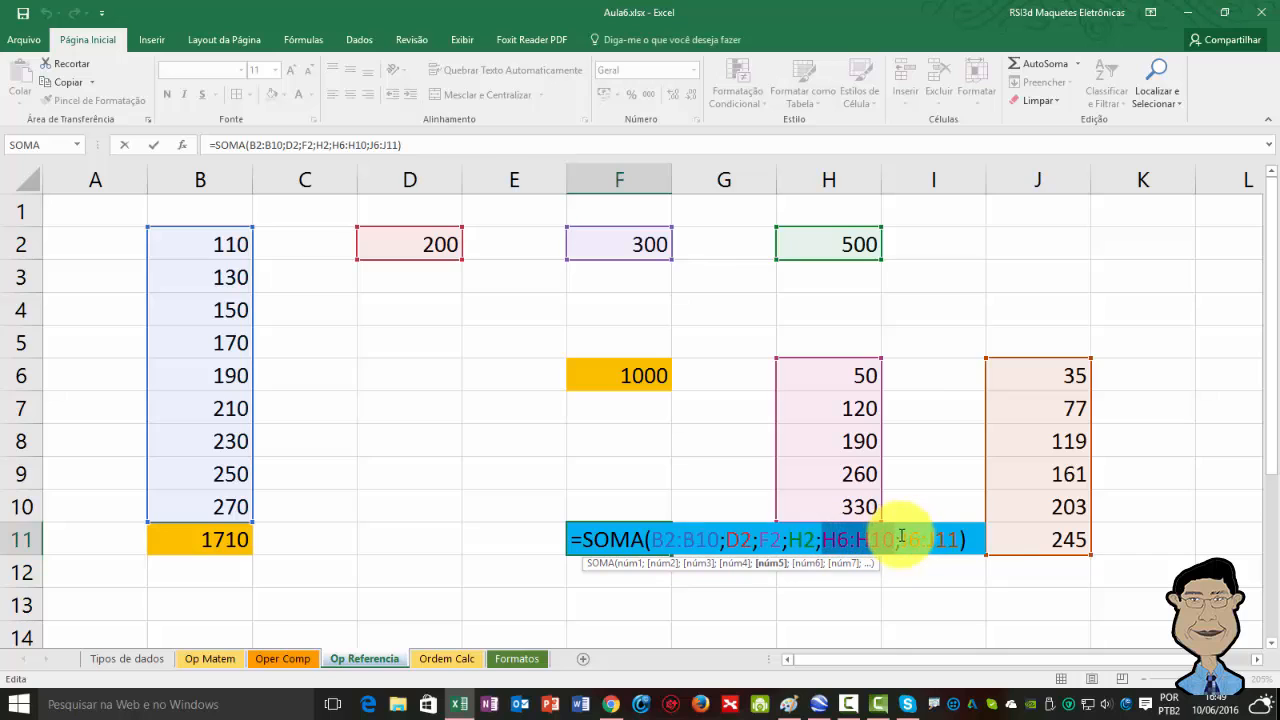
drag(900, 539, 965, 540)
click(965, 540)
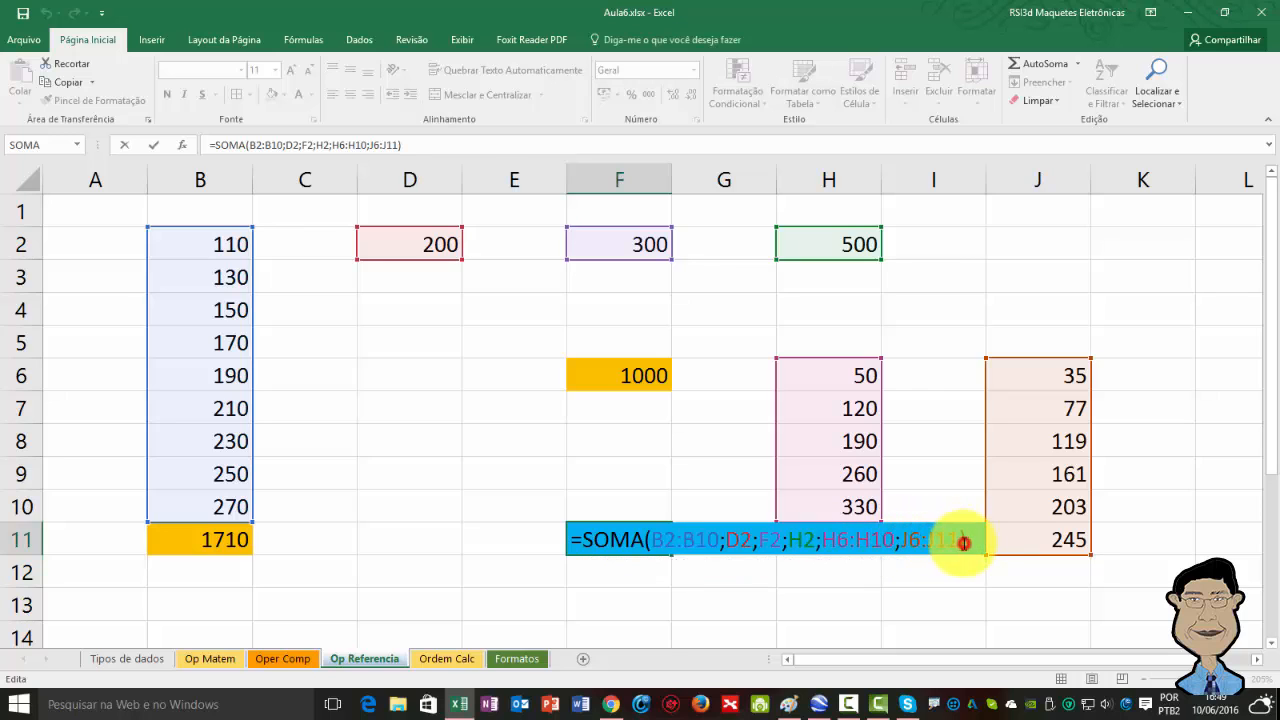
click(737, 537)
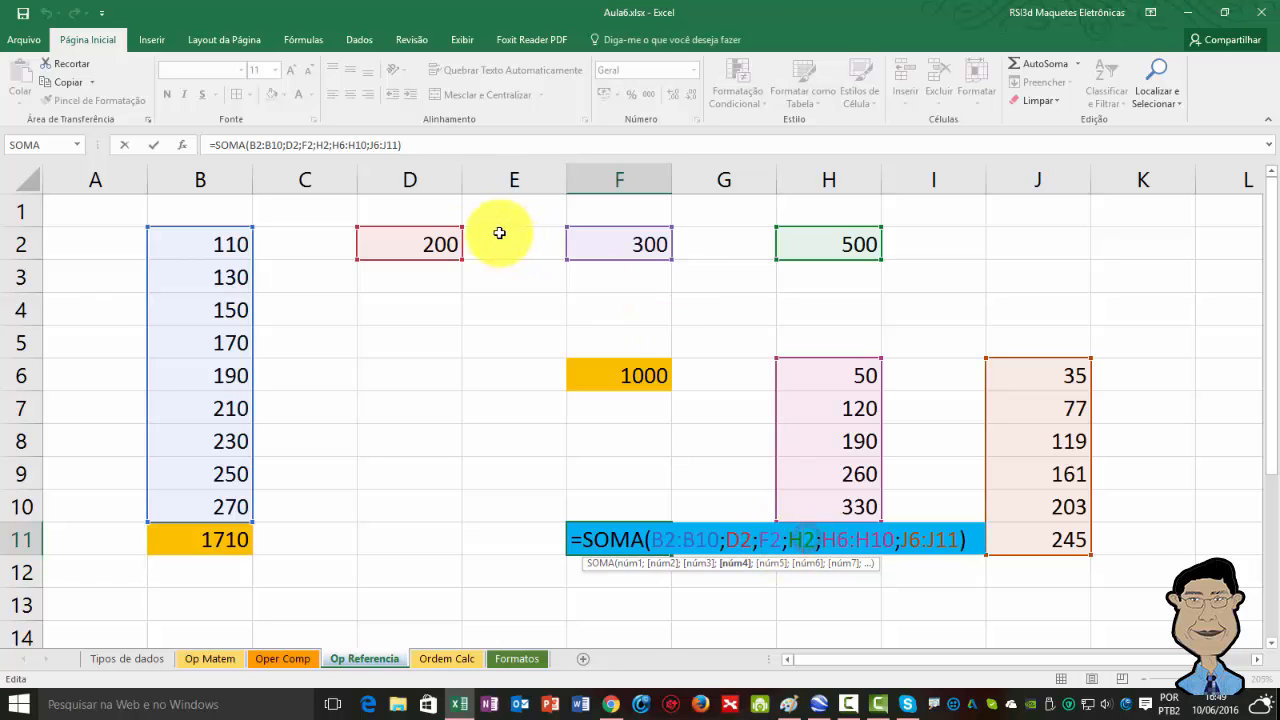
Review the range and union arguments of the cell F11 formula and leave the cell.
click(440, 245)
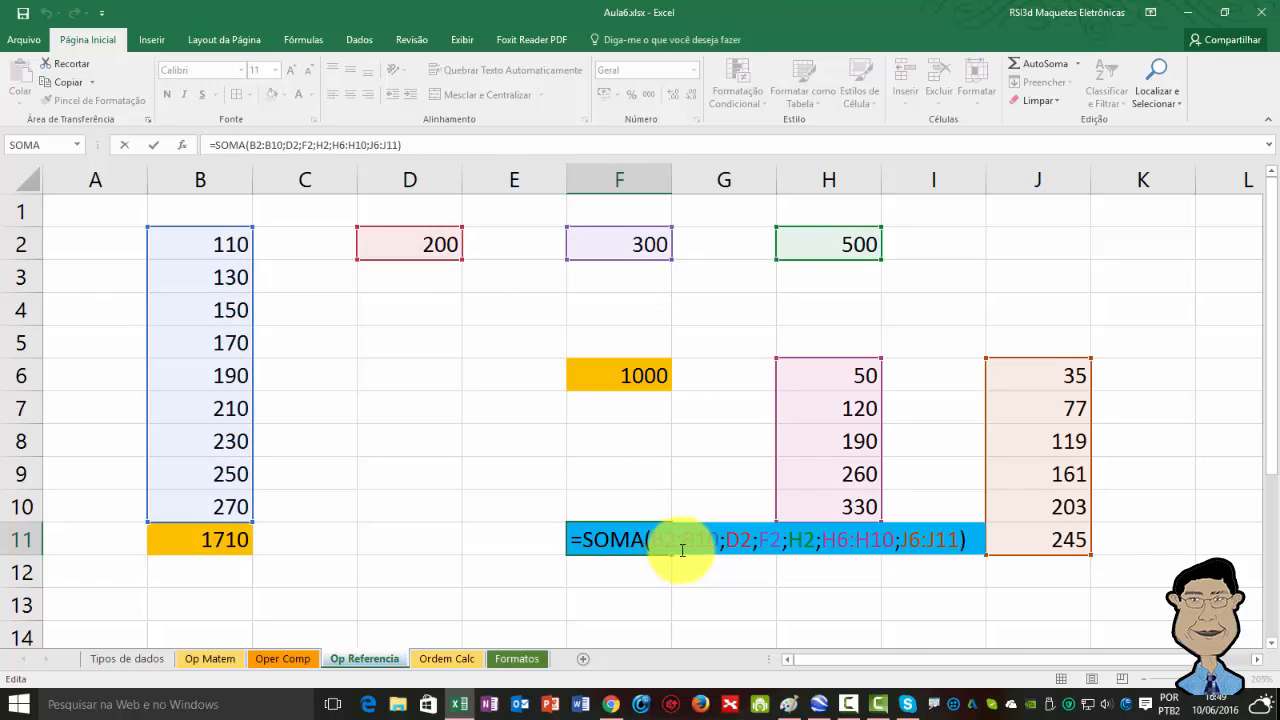
drag(654, 537, 718, 540)
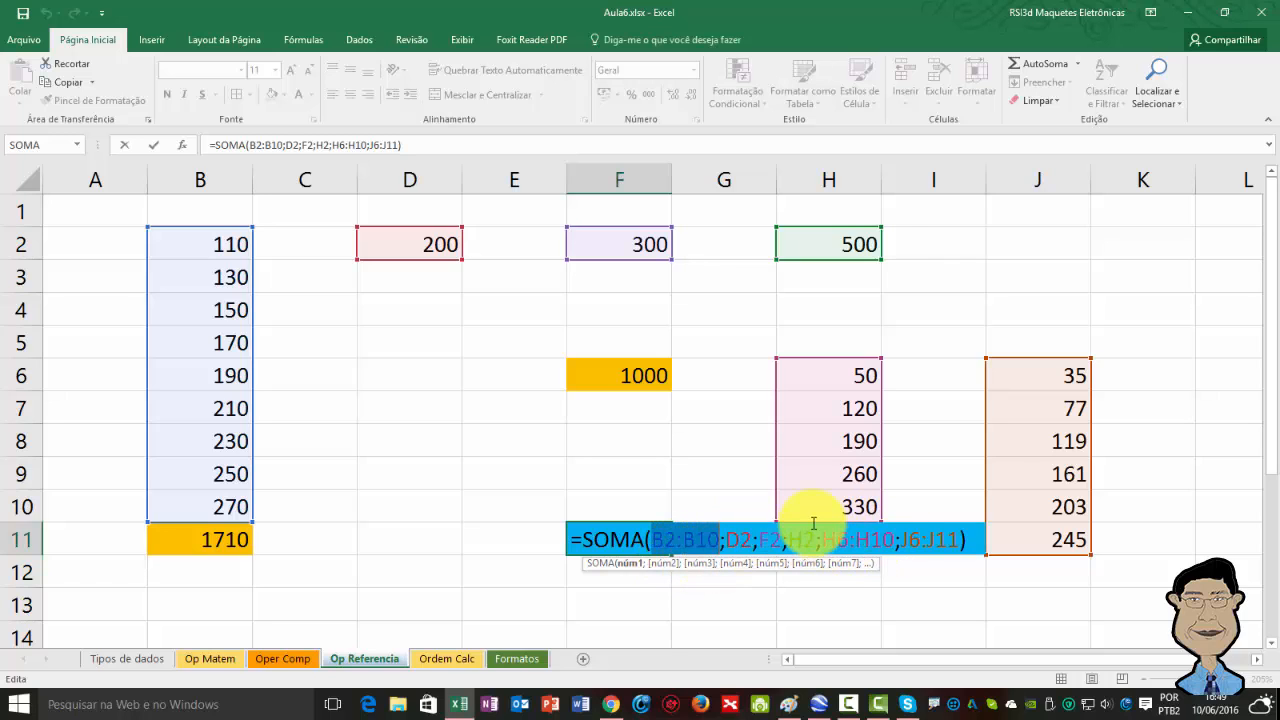
drag(821, 538, 903, 537)
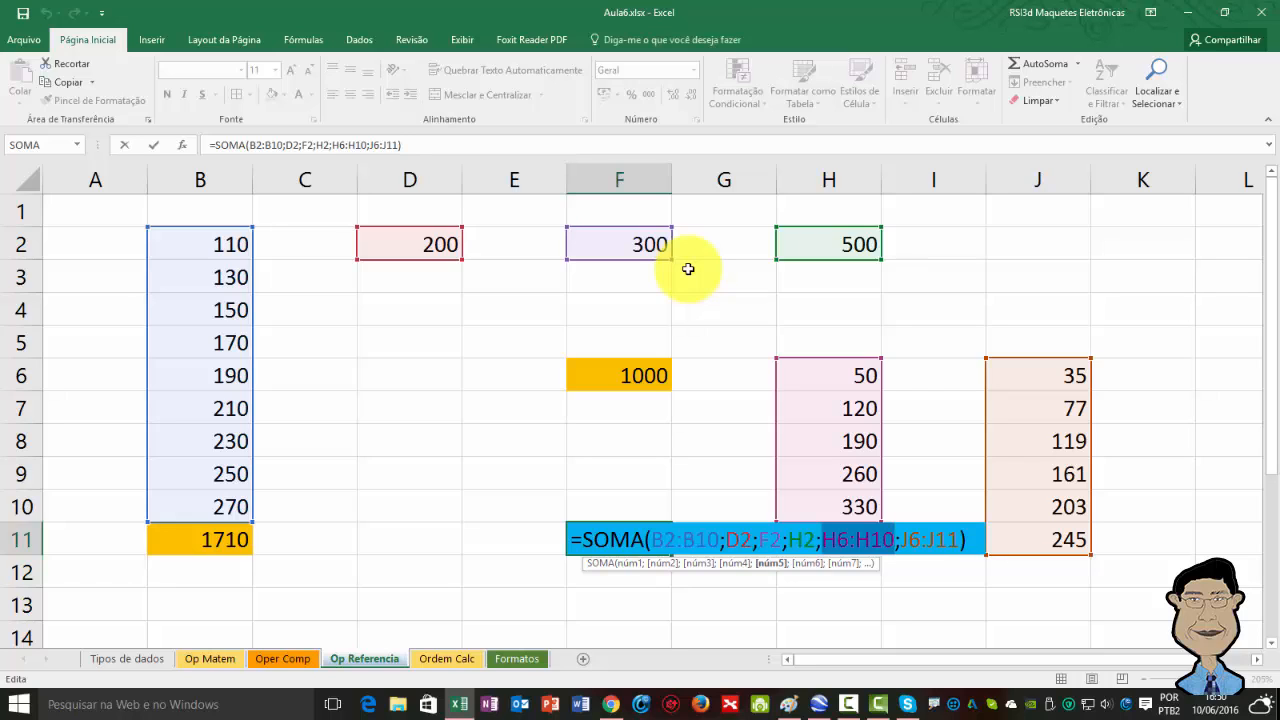
key(Return)
Switch to the Ordem Calc sheet and examine the formula in B2 and the calculation-order steps in column D.
click(446, 659)
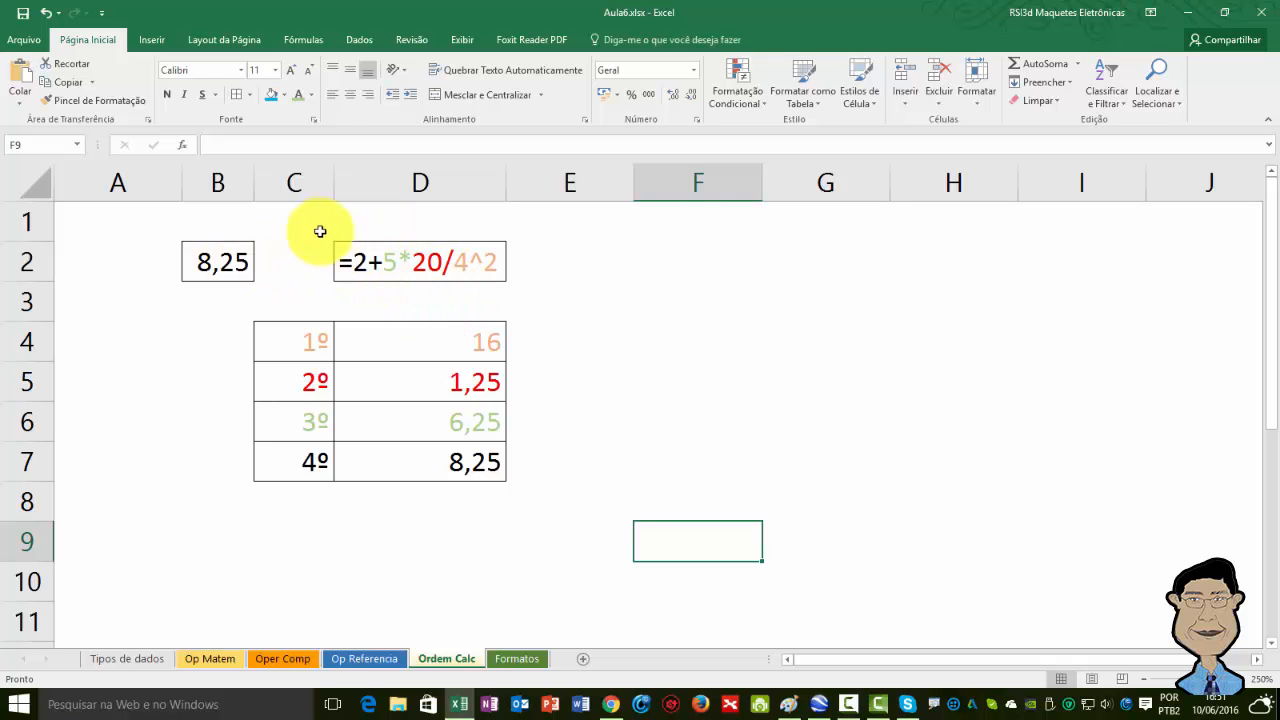
click(222, 262)
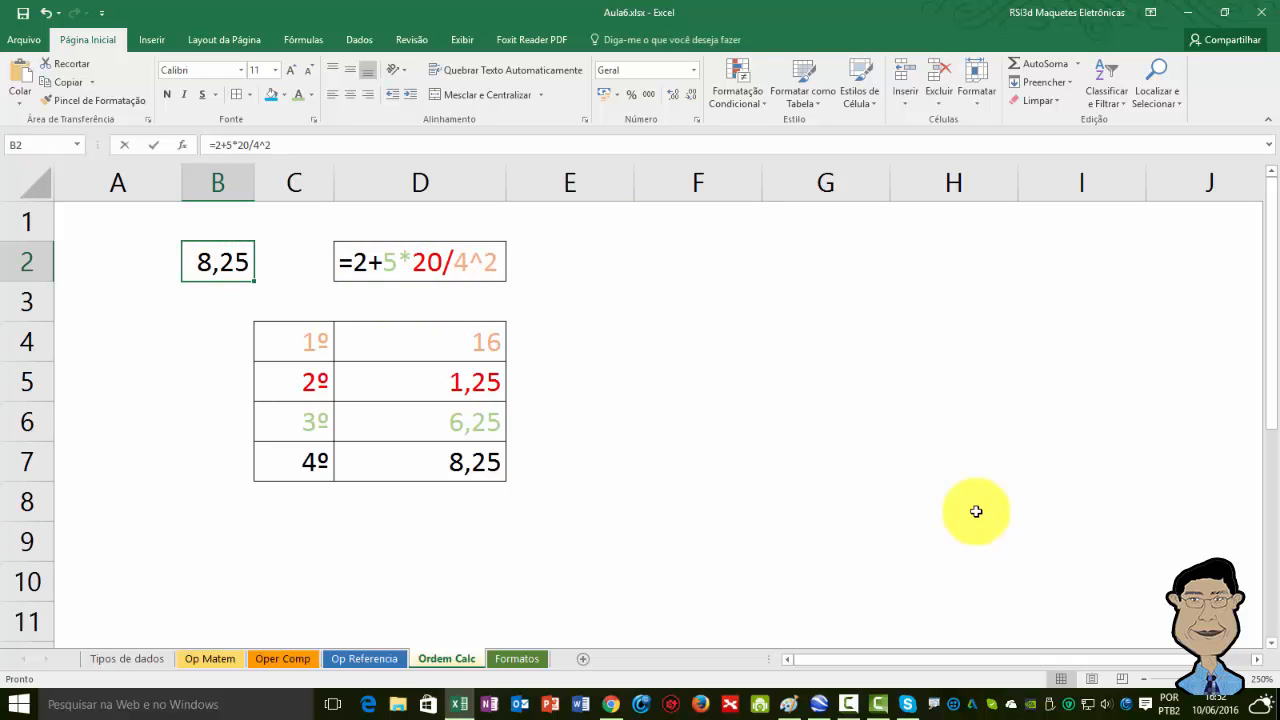
key(F2)
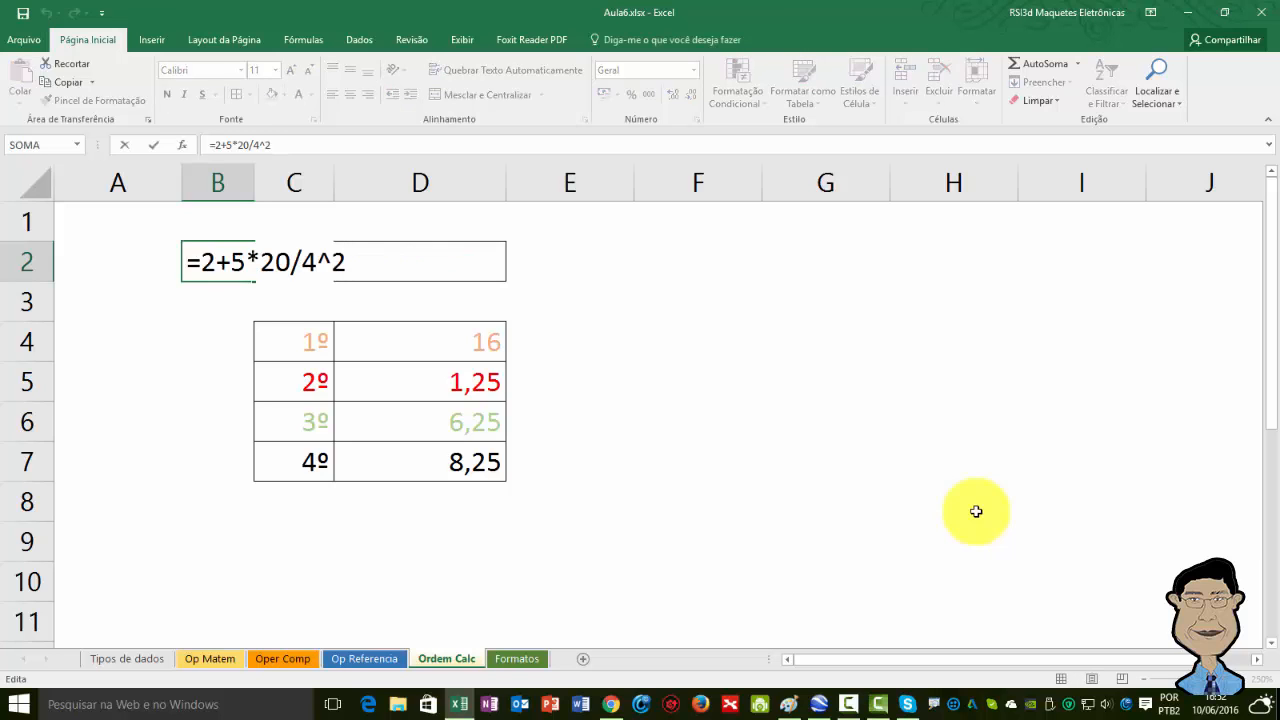
key(Escape)
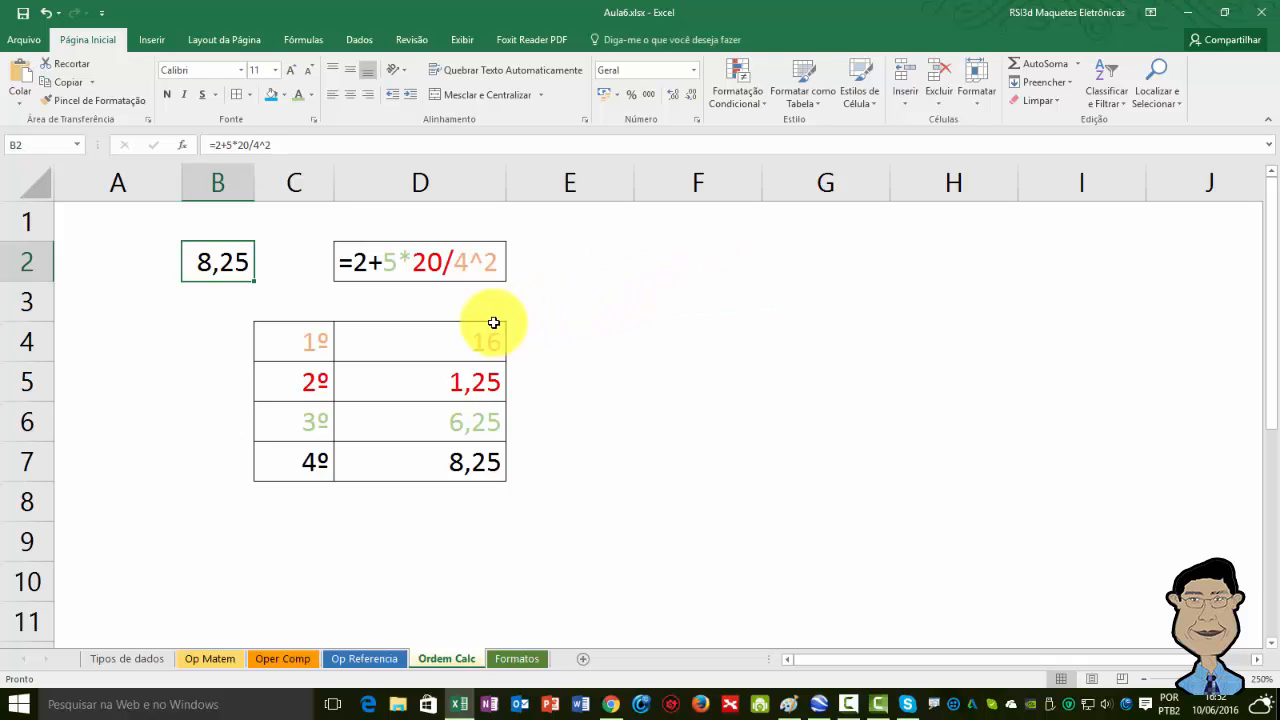
click(410, 336)
click(438, 381)
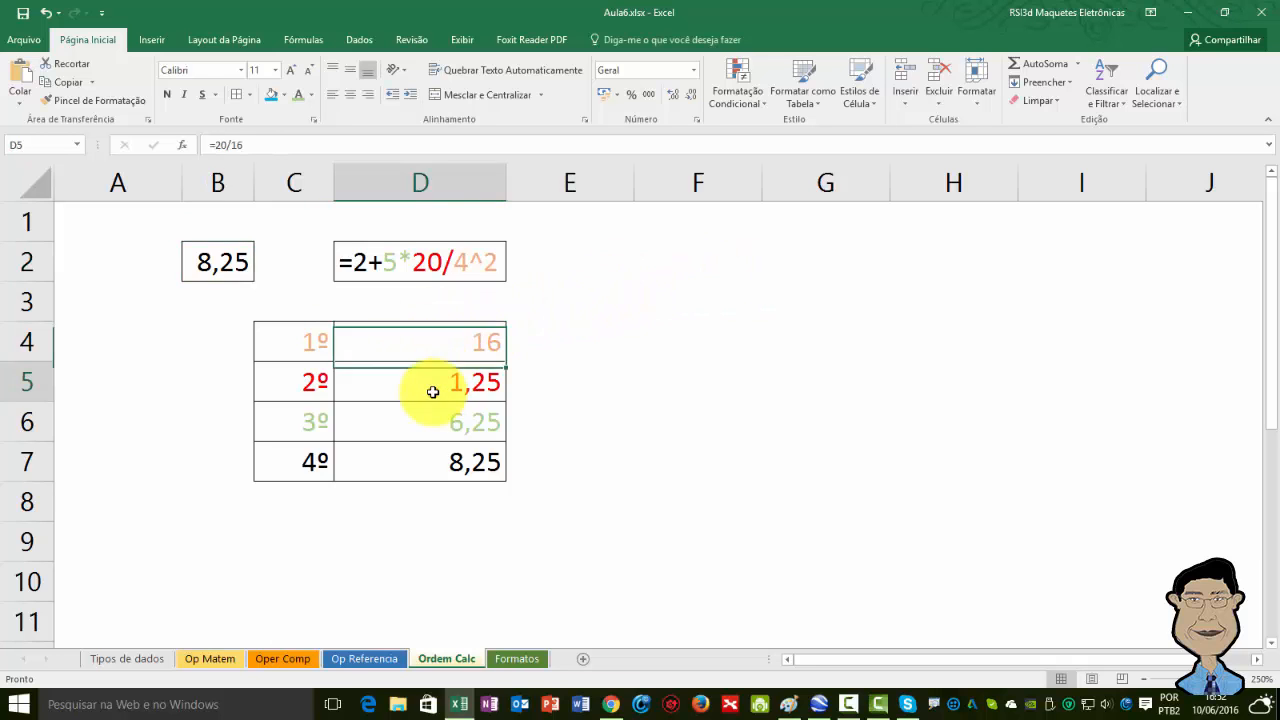
Select each calculation-order step cell from D4 to D7 to examine its formula.
click(430, 424)
click(418, 460)
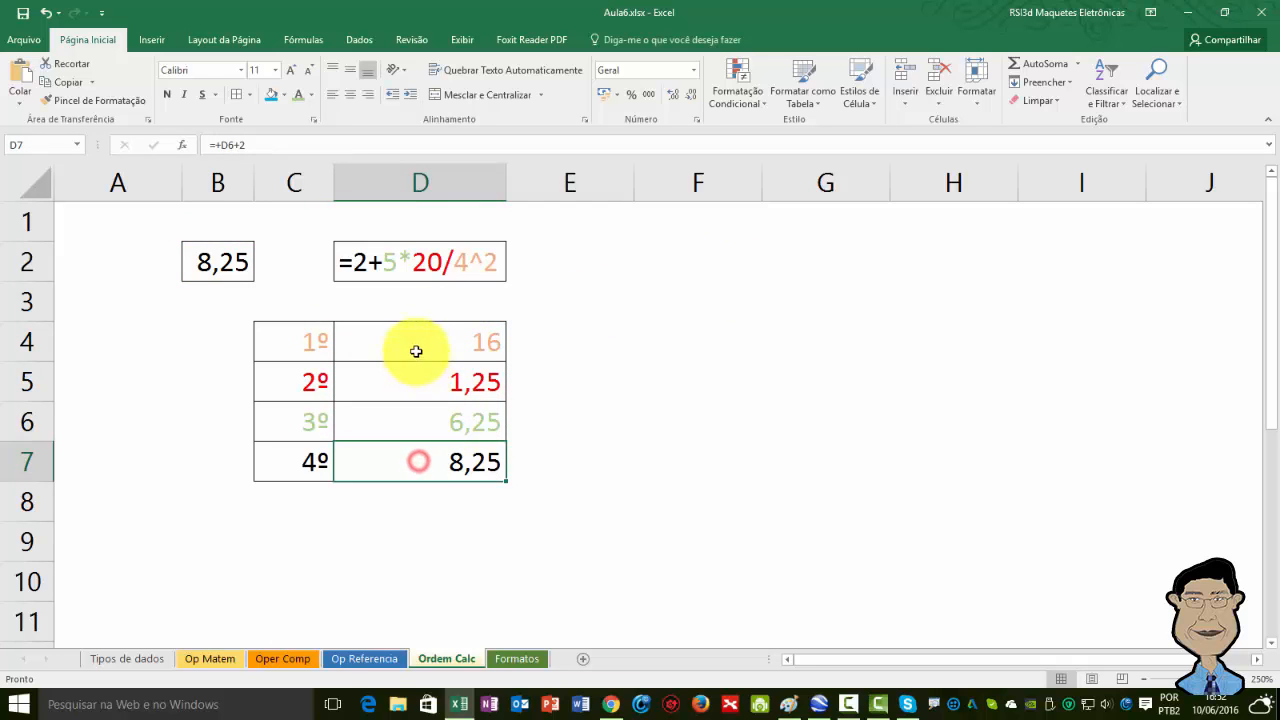
click(417, 340)
click(397, 374)
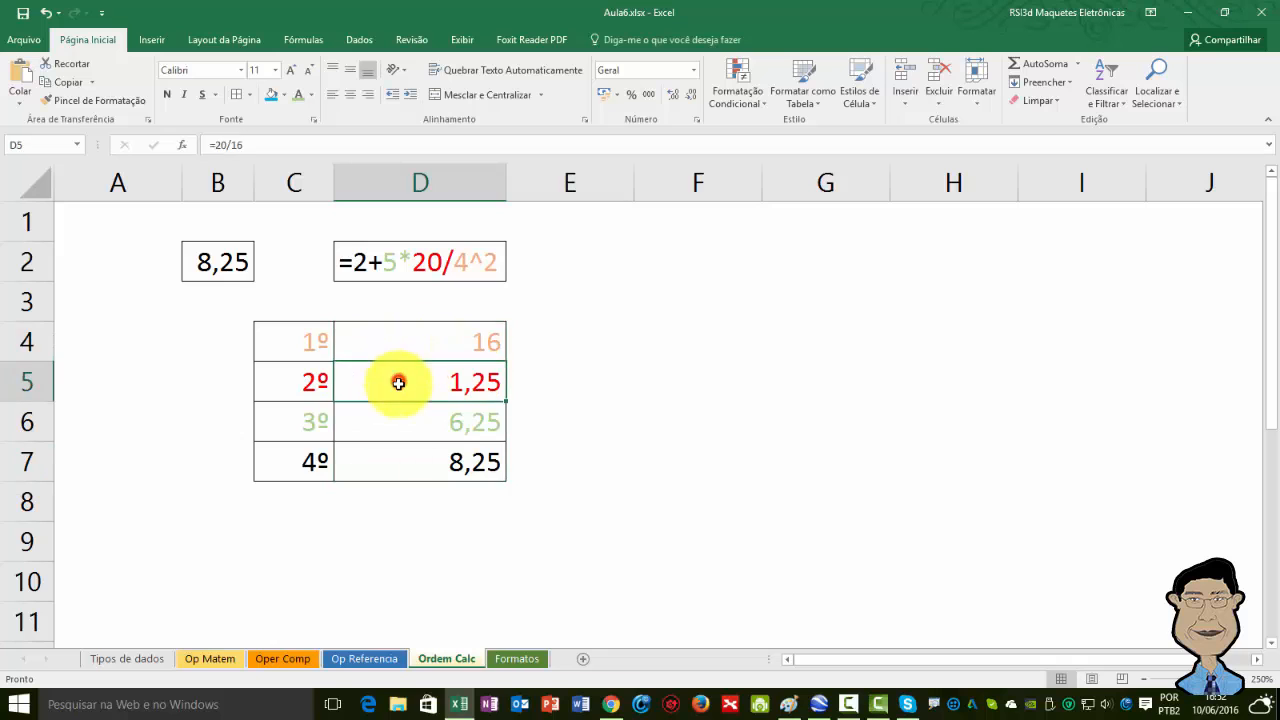
click(397, 423)
click(404, 470)
click(397, 337)
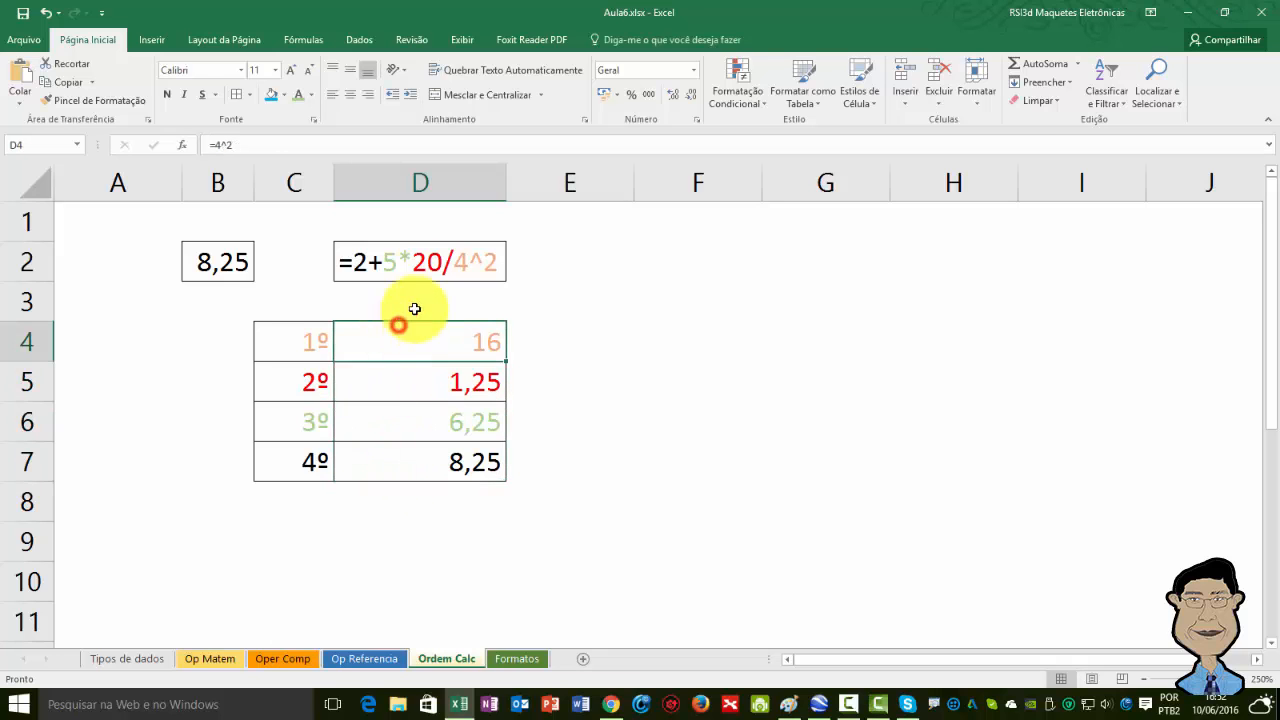
click(407, 386)
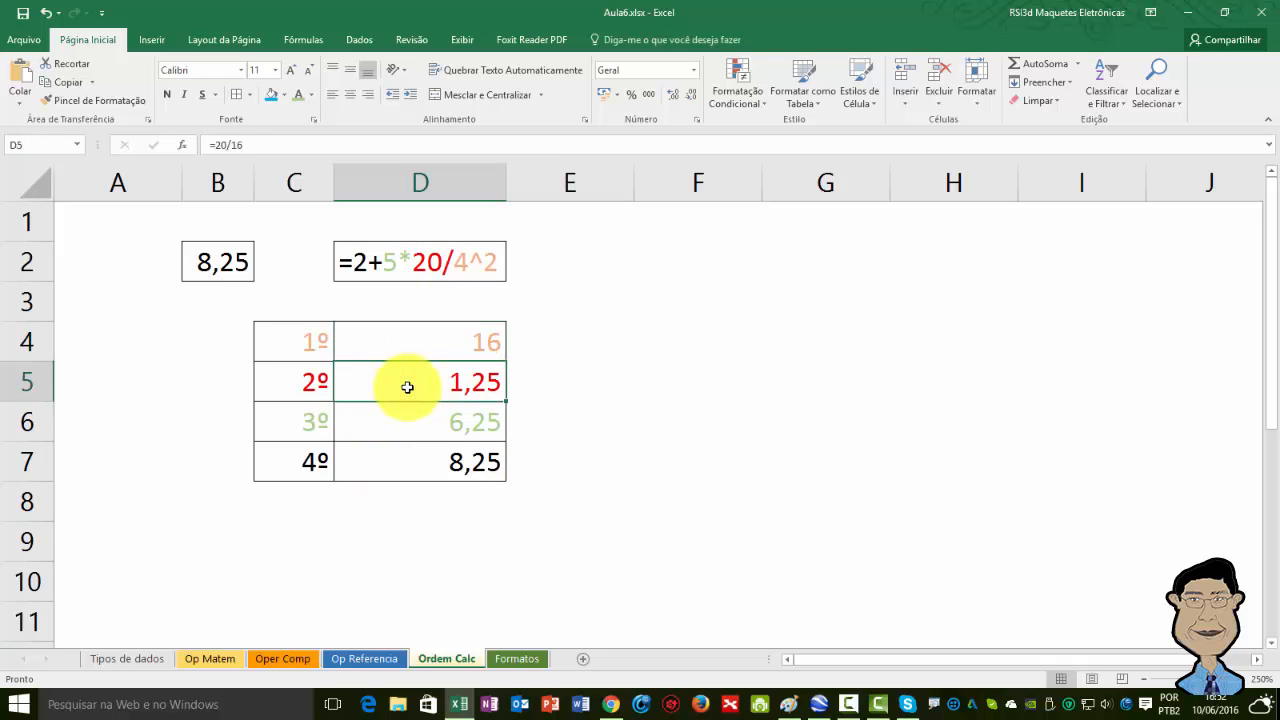
click(392, 412)
click(371, 343)
click(371, 368)
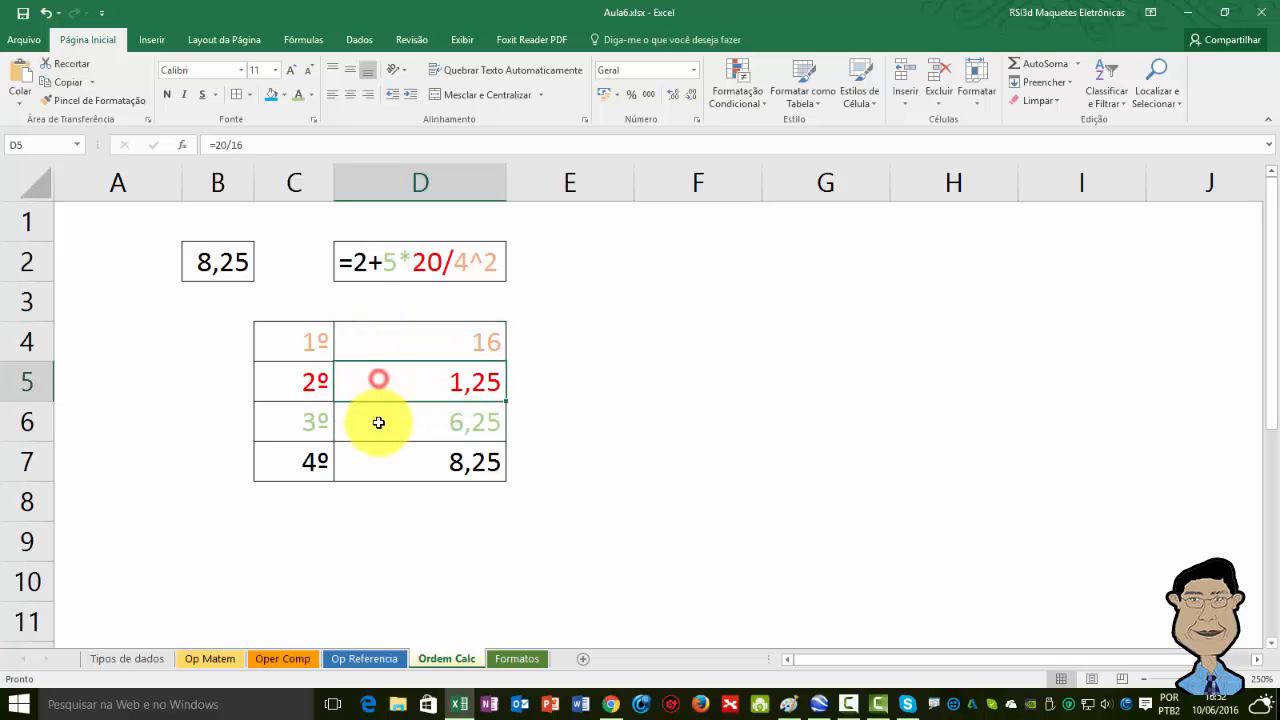
click(377, 420)
click(377, 457)
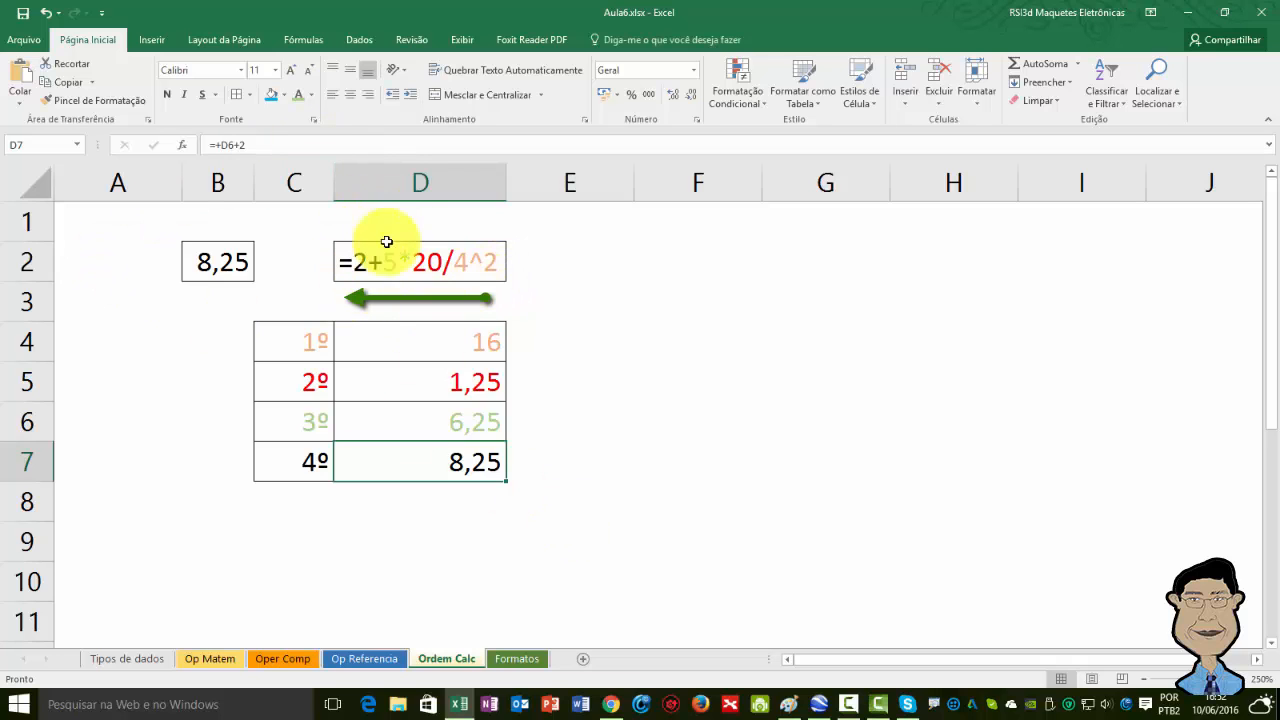
click(359, 344)
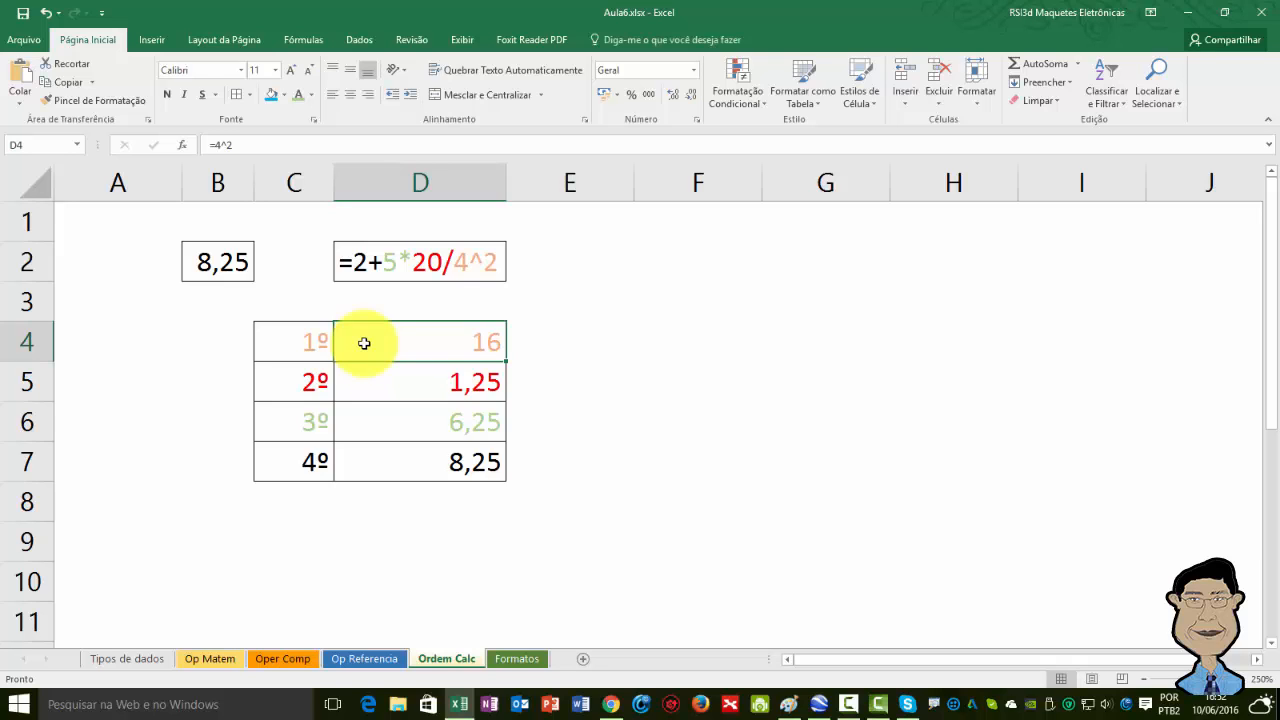
Open the step formulas in D5 and D6 in edit mode to show their cell references, then leave them unchanged.
key(Down)
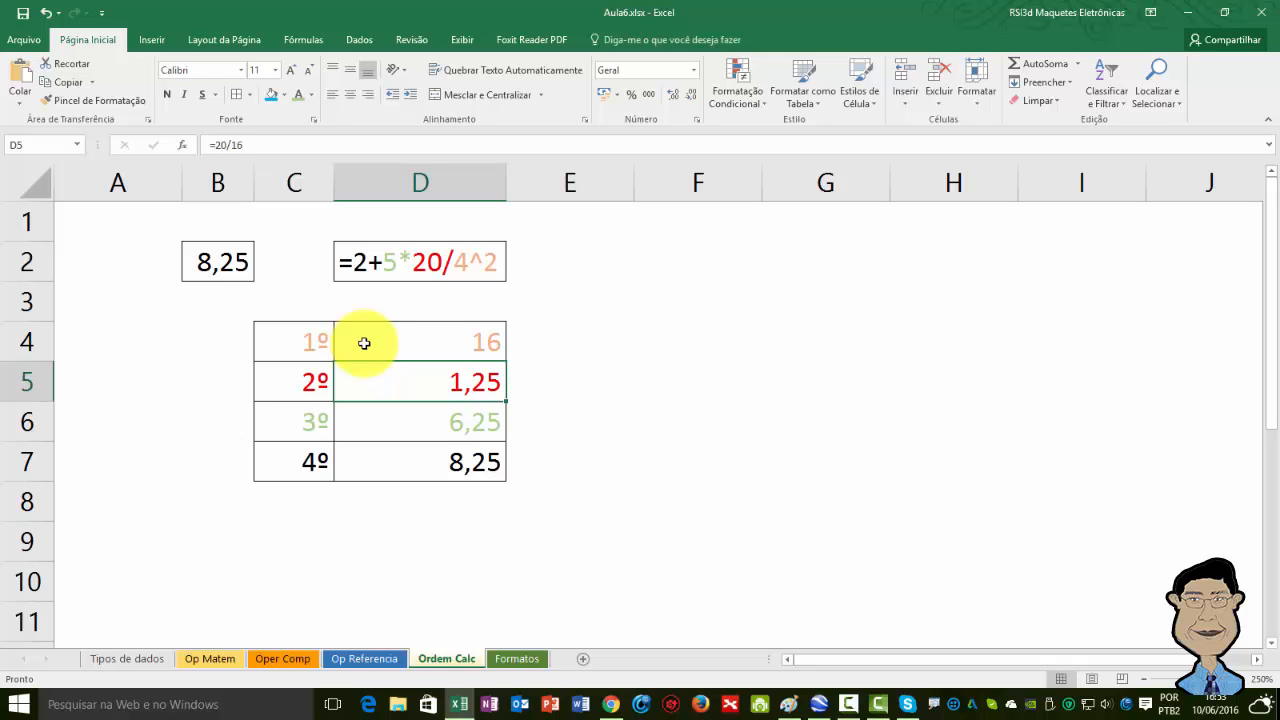
key(F2)
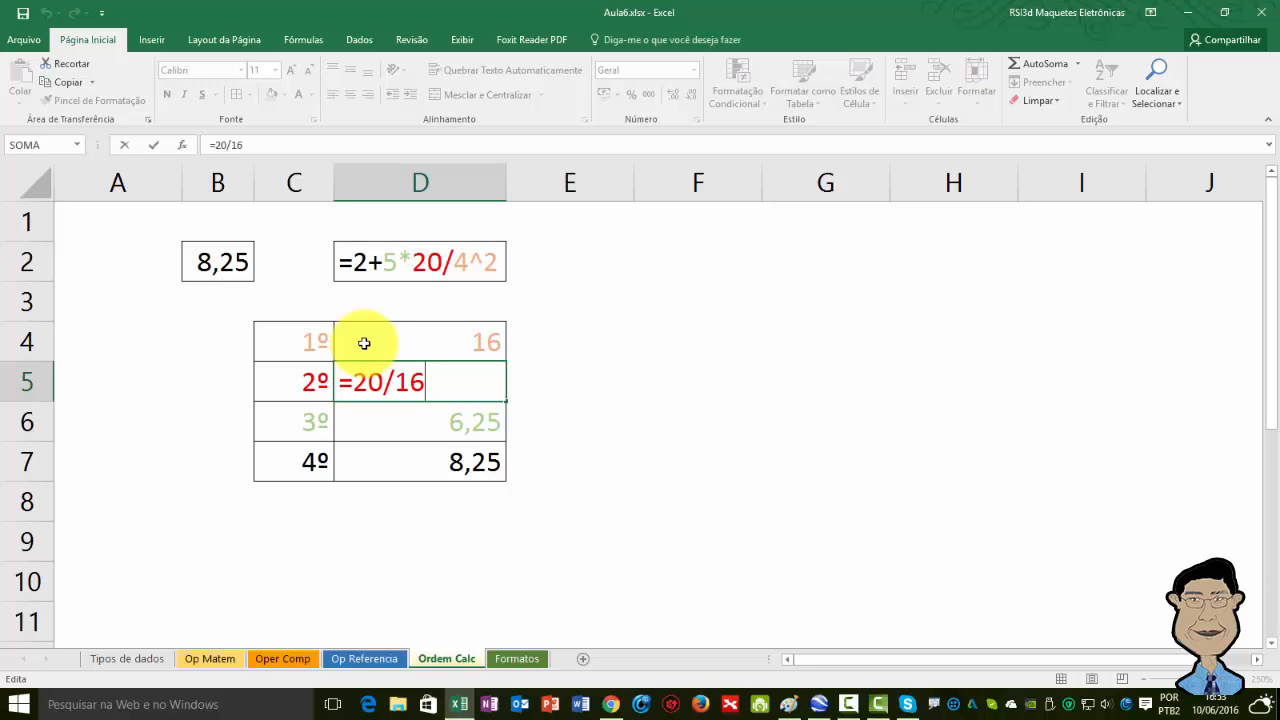
key(ctrl+Return)
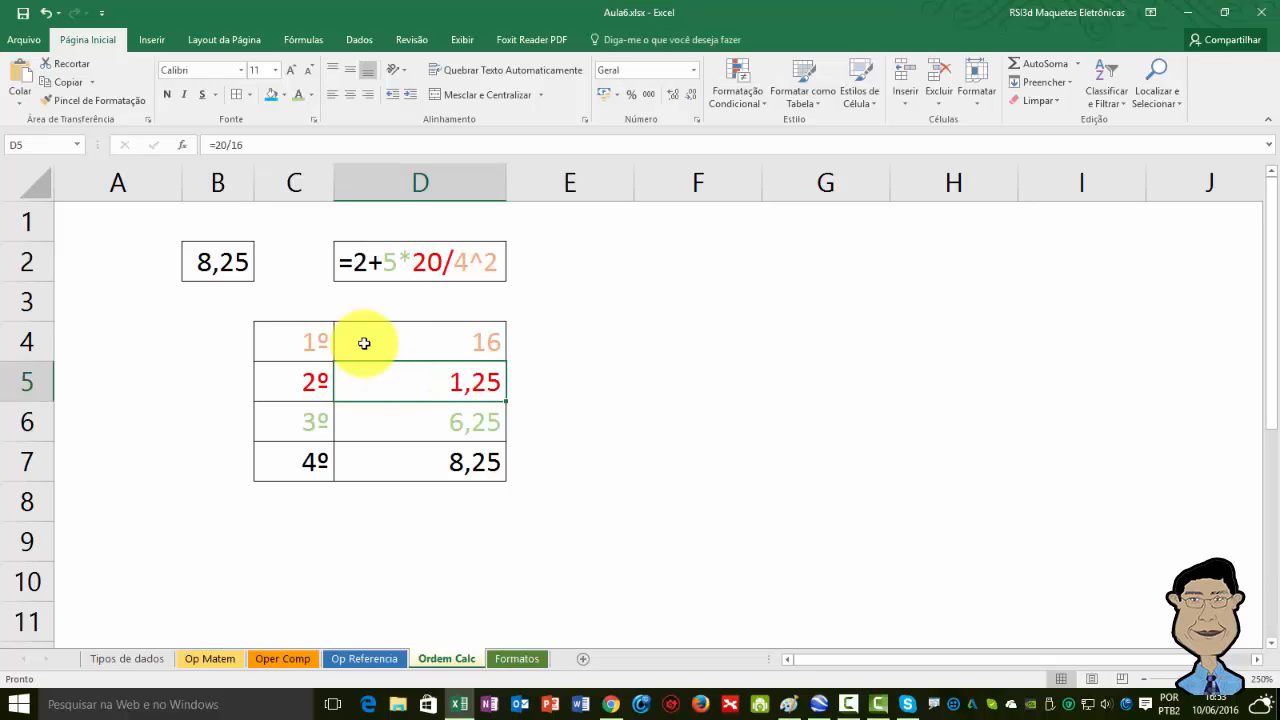
key(Down)
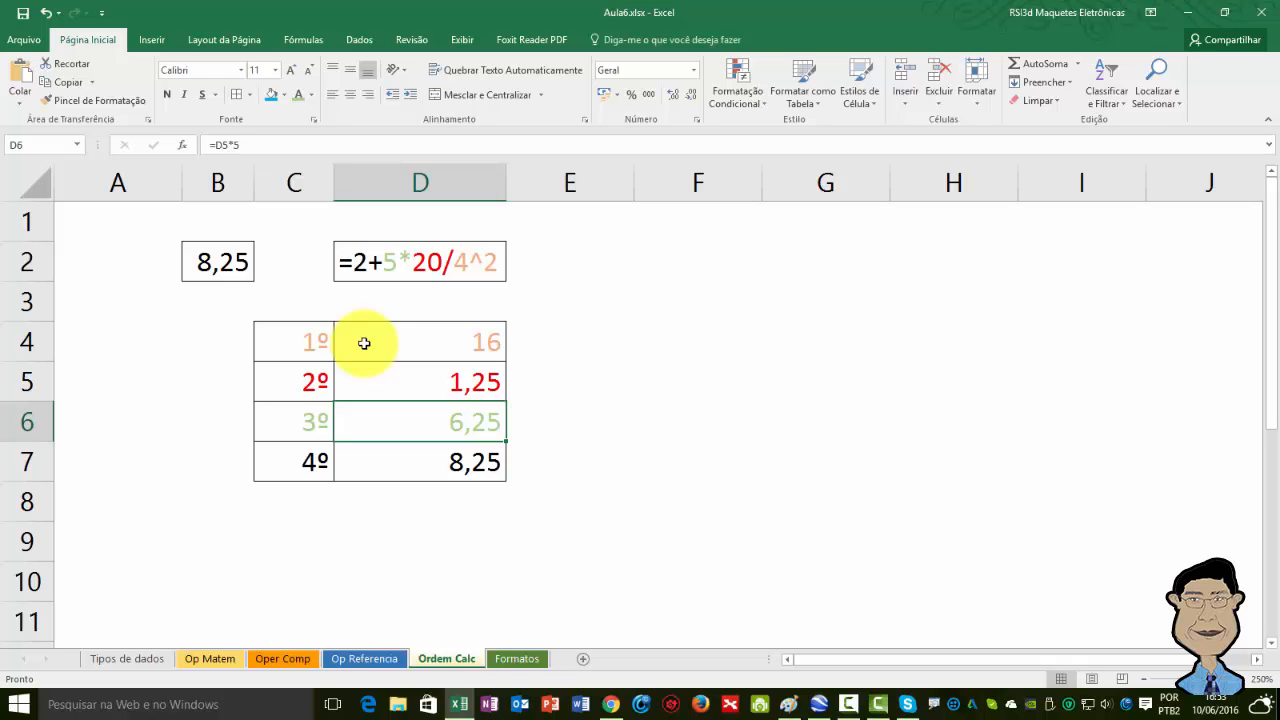
key(F2)
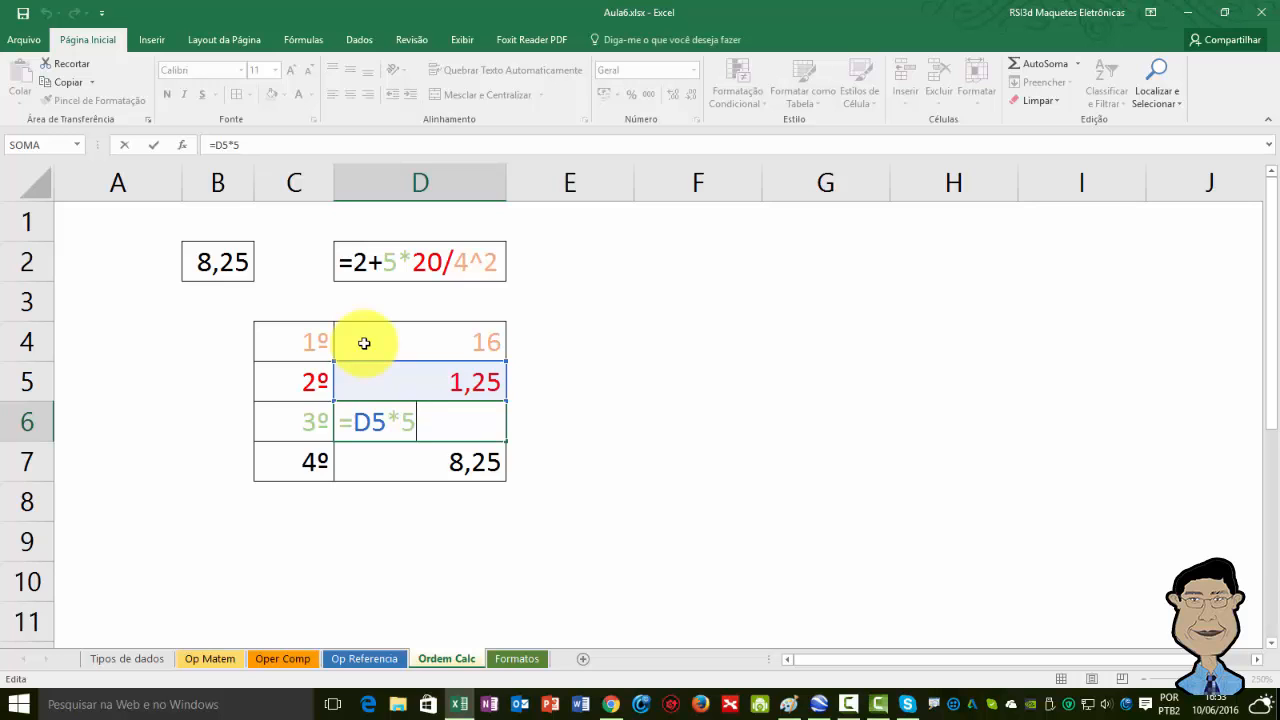
key(Escape)
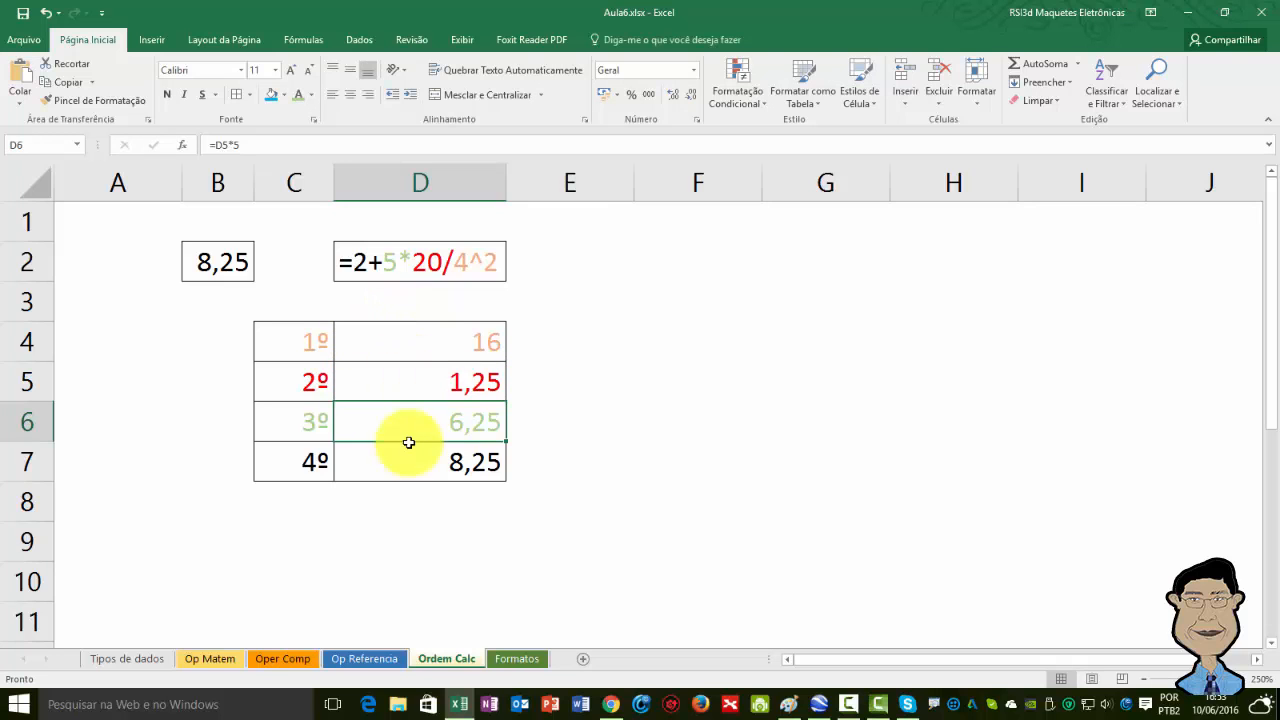
click(410, 374)
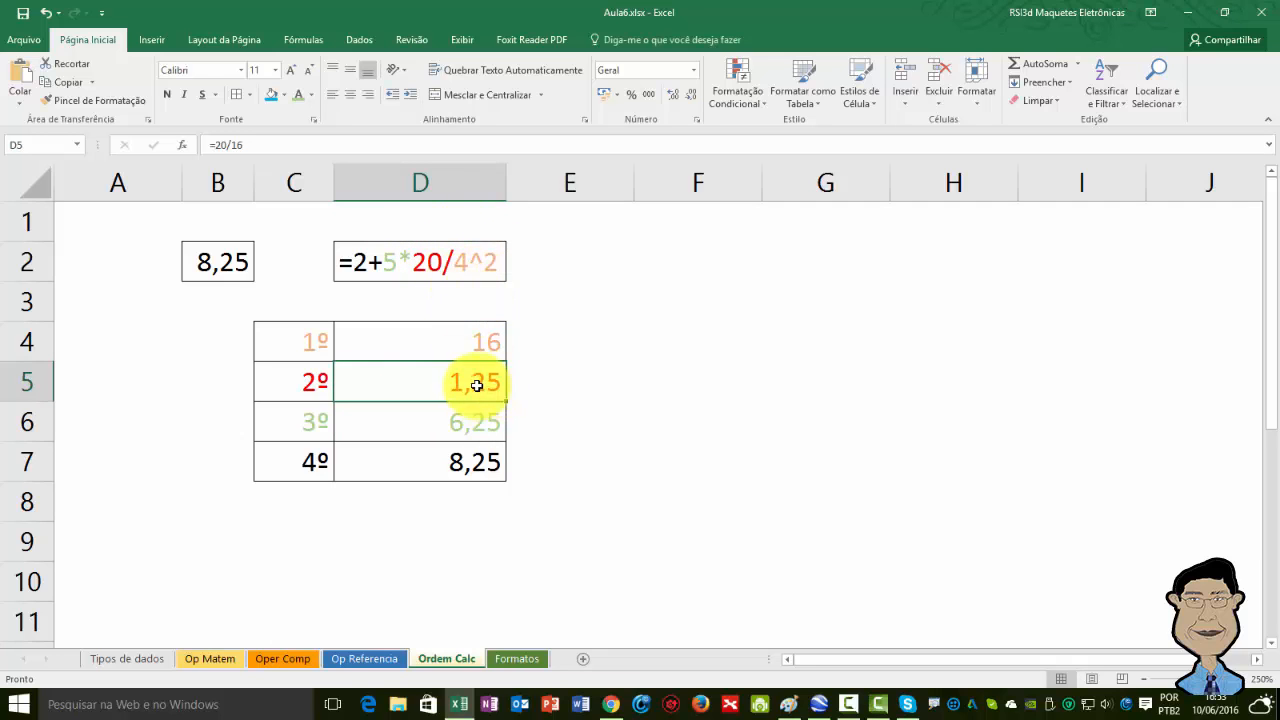
click(422, 425)
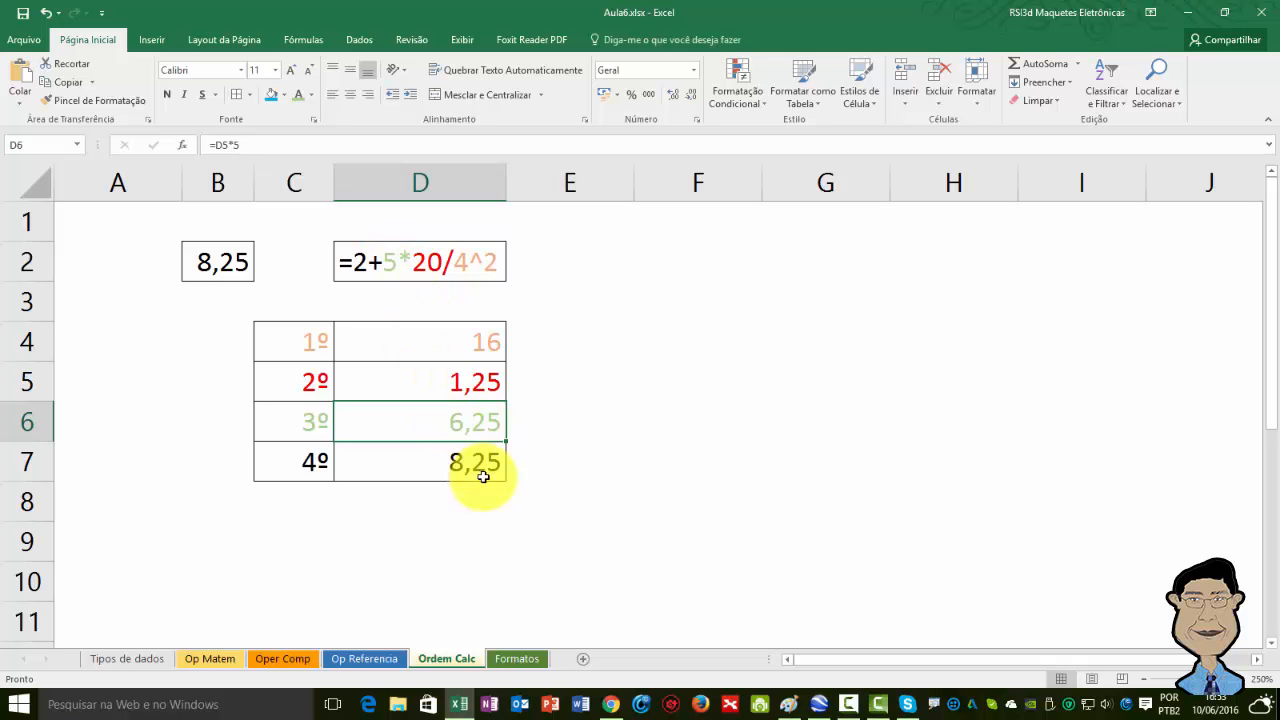
click(432, 458)
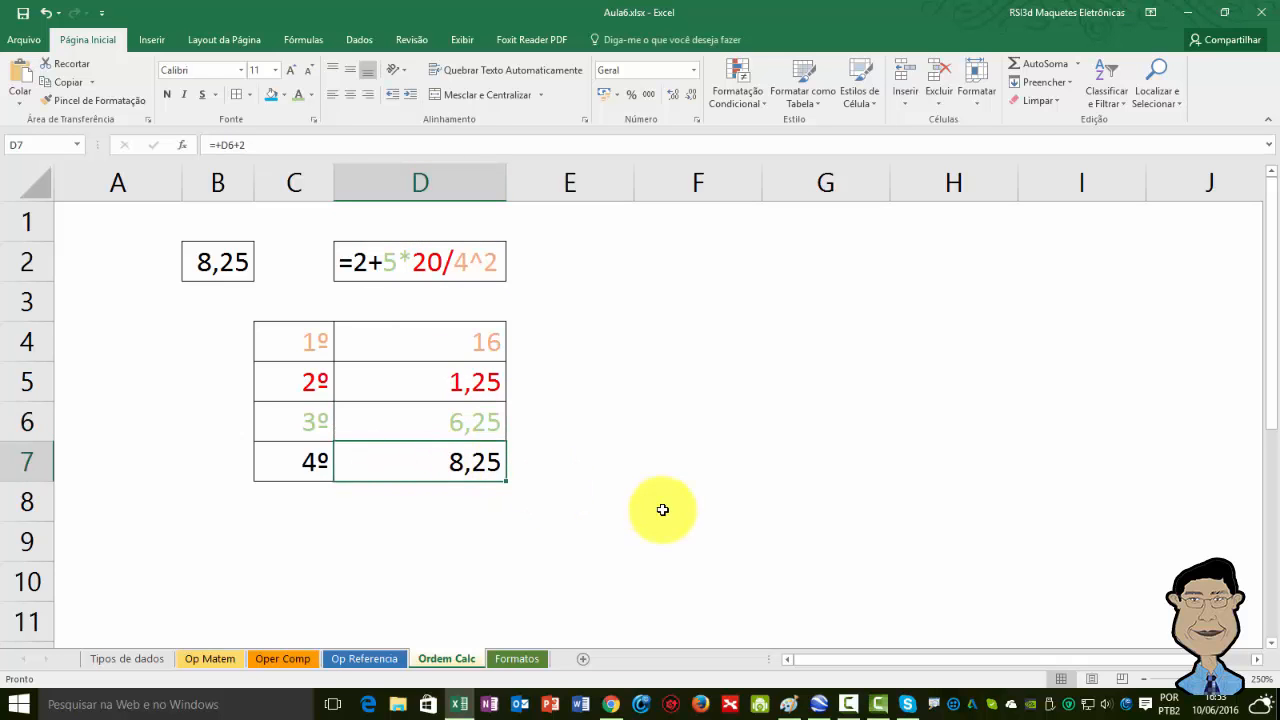
Move to B2 and open its formula =2+5*20/4^2 in edit mode without changing it.
key(Up)
key(Up)
key(Up)
key(Up)
key(Up)
key(Up)
key(Down)
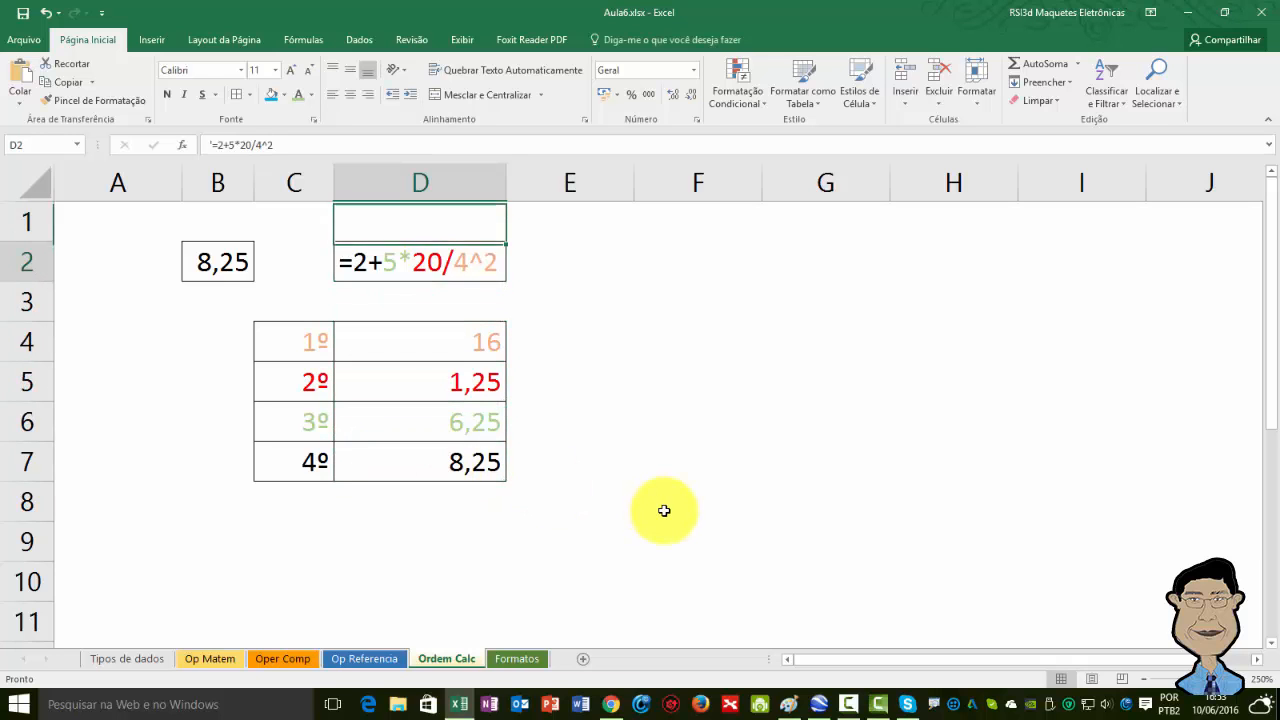
key(Left)
key(Left)
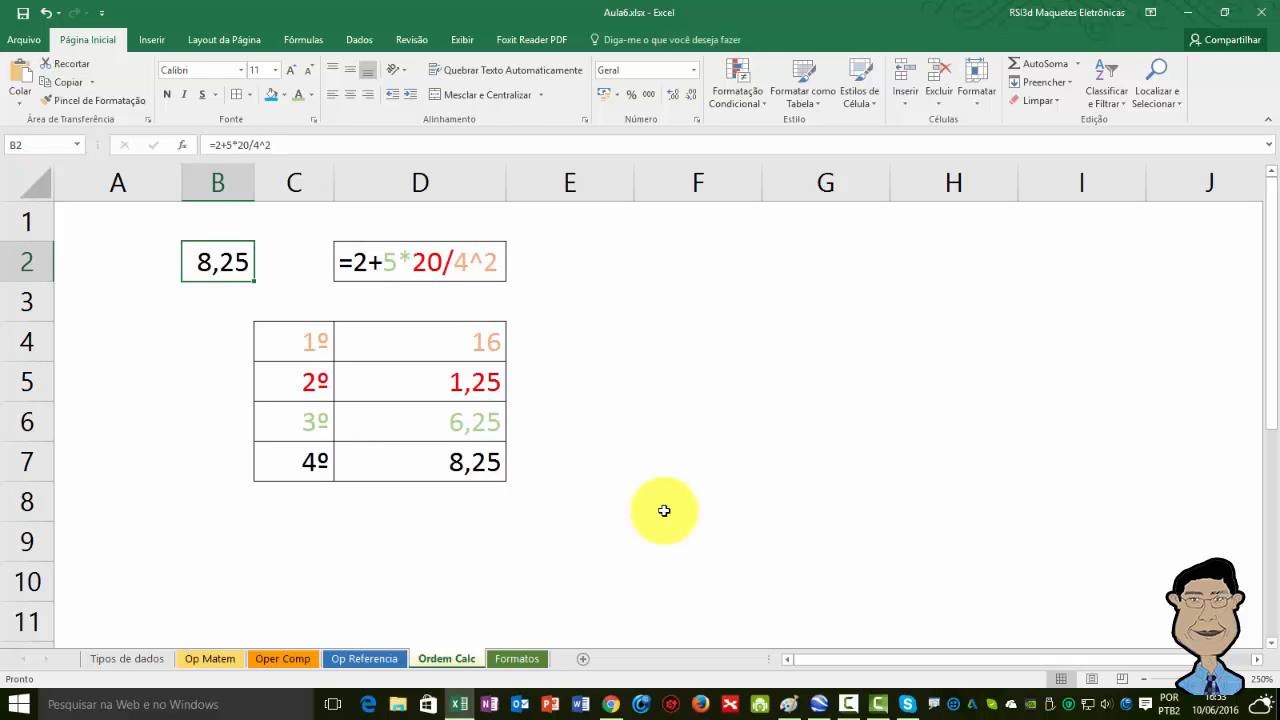
key(F2)
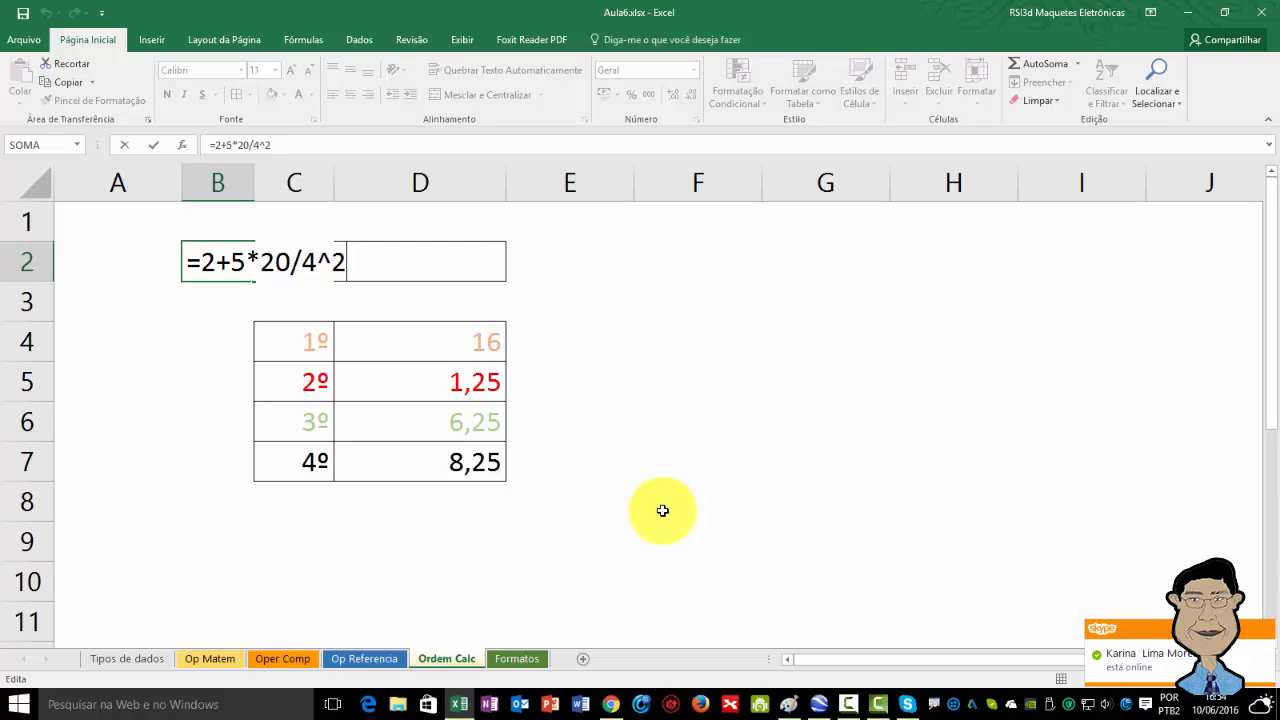
key(Escape)
Move between the text formula in D2, the step cells and the result in B2 to compare them.
key(Right)
key(Right)
key(Right)
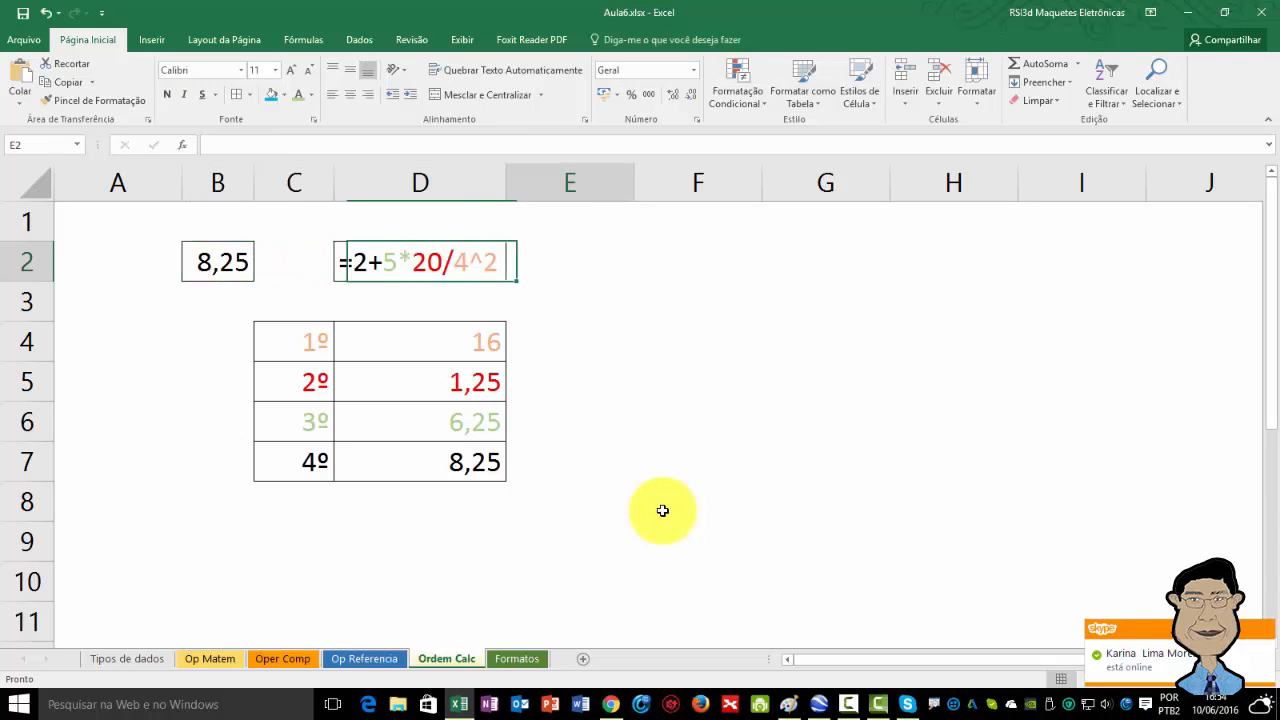
key(Left)
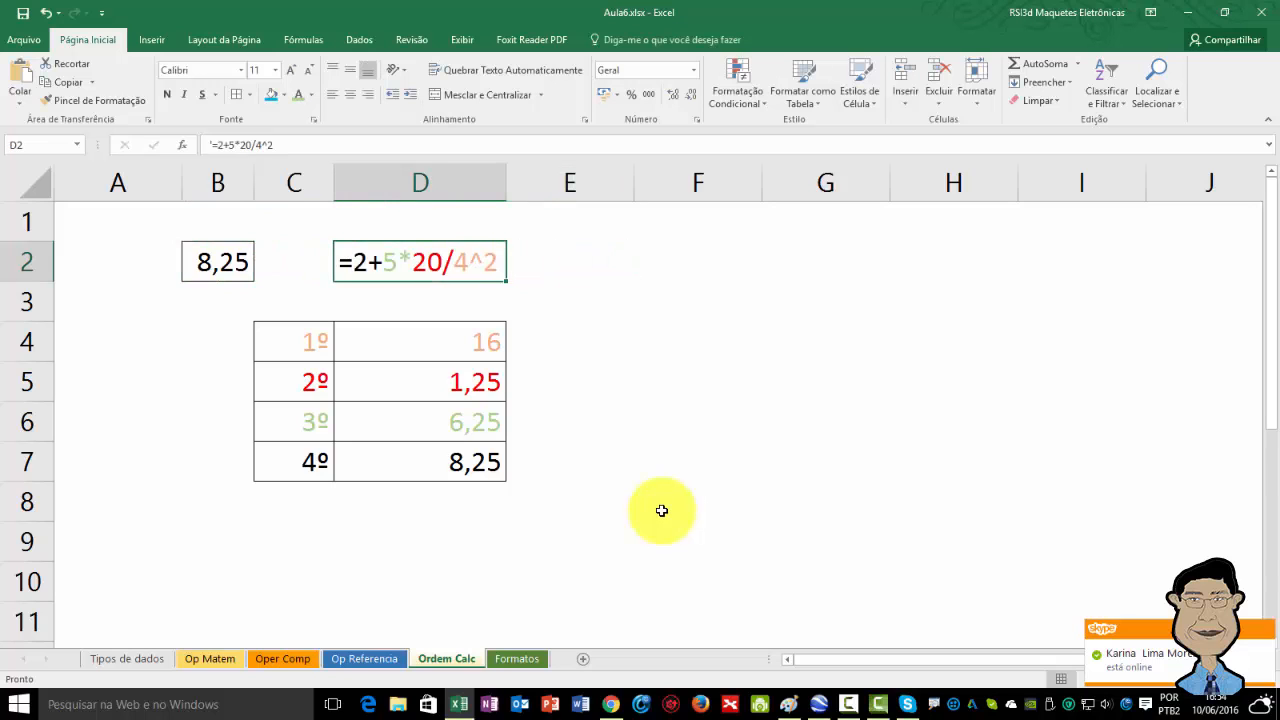
key(Down)
key(Down)
key(Down)
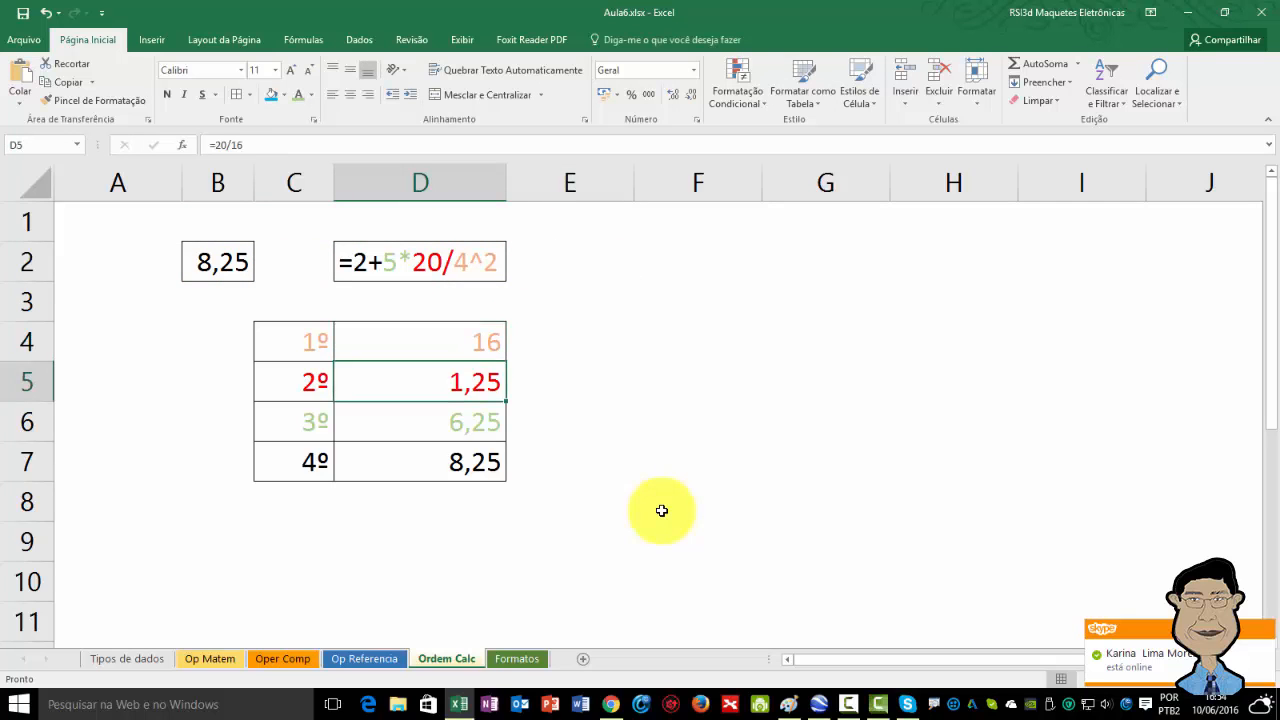
key(Up)
key(Up)
key(Up)
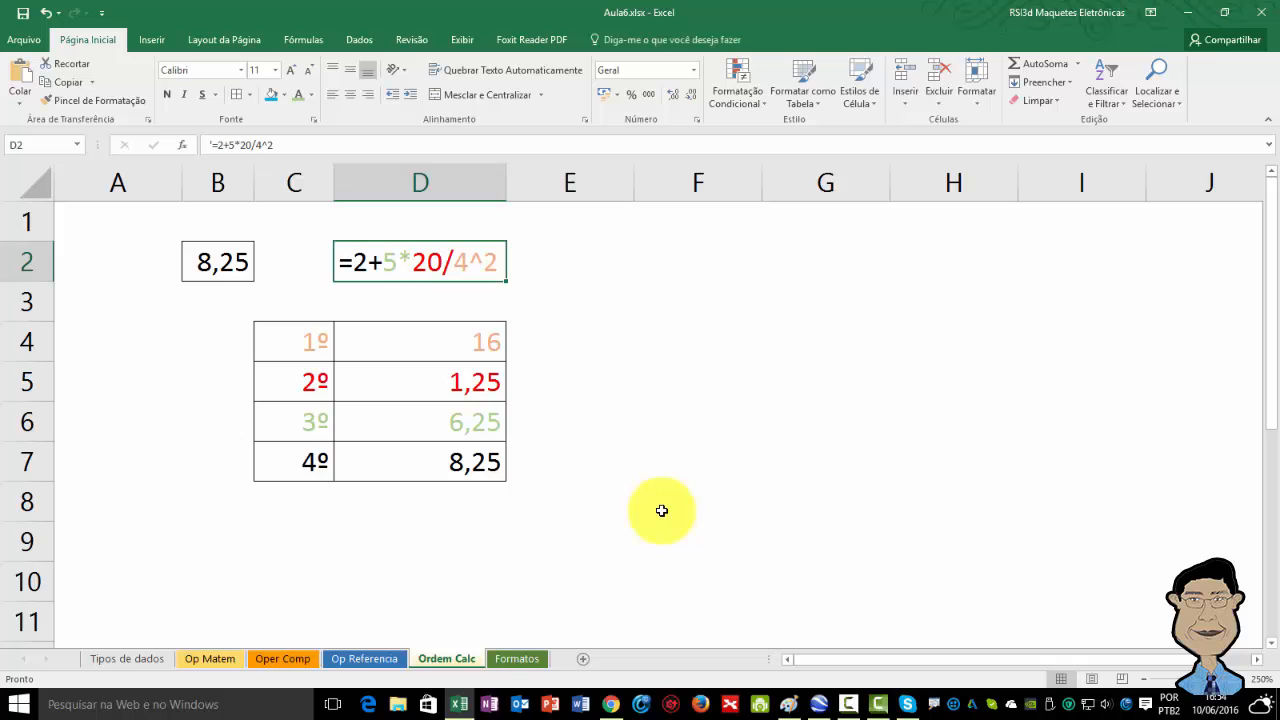
key(Right)
key(Right)
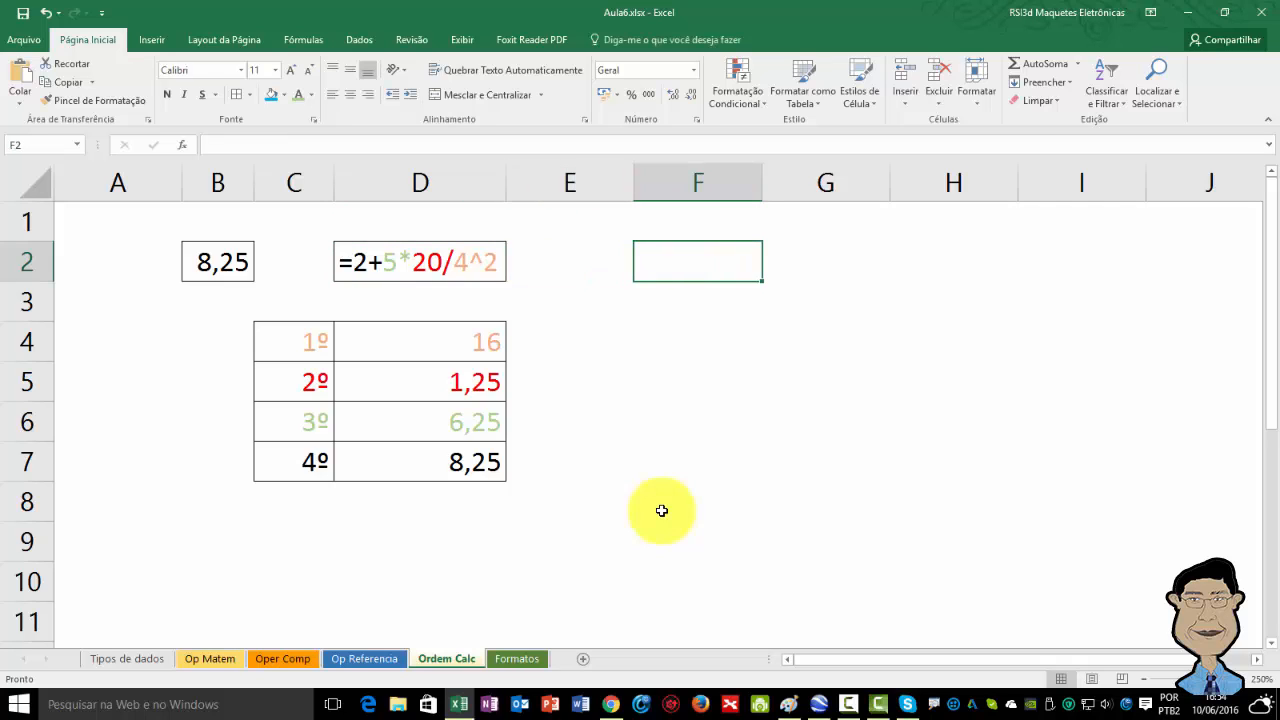
key(Left)
key(Left)
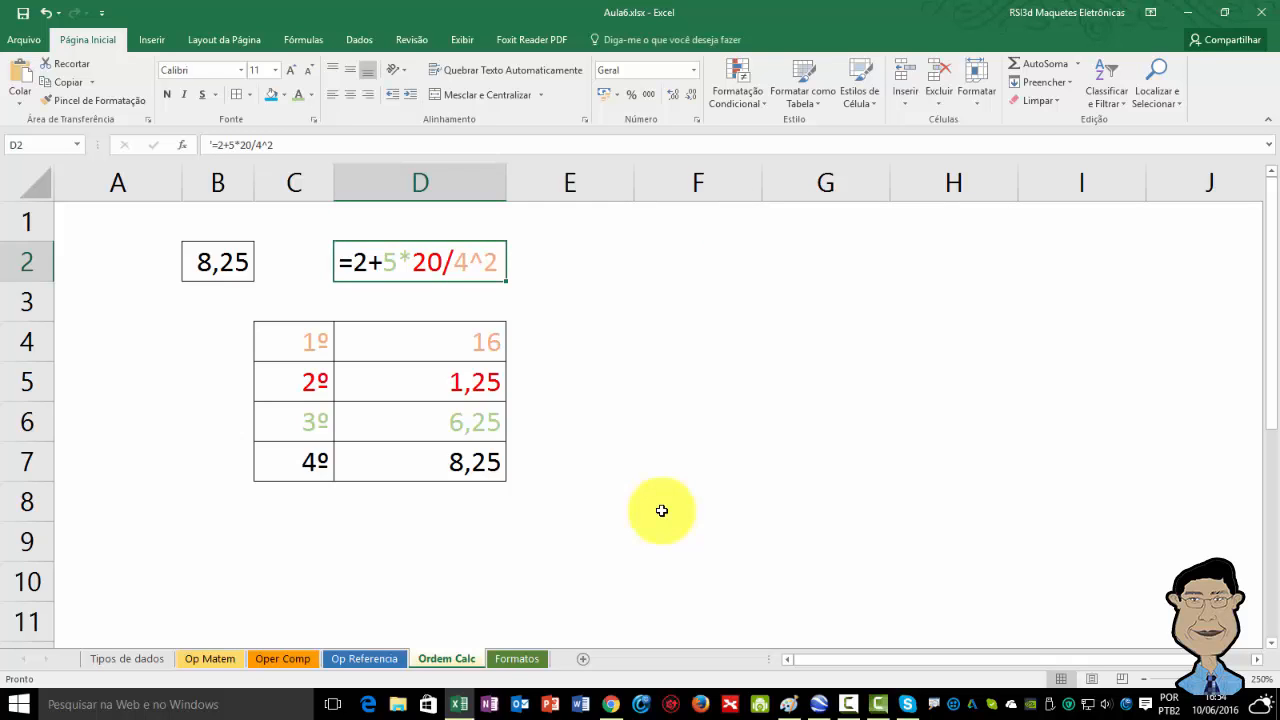
key(Left)
key(Left)
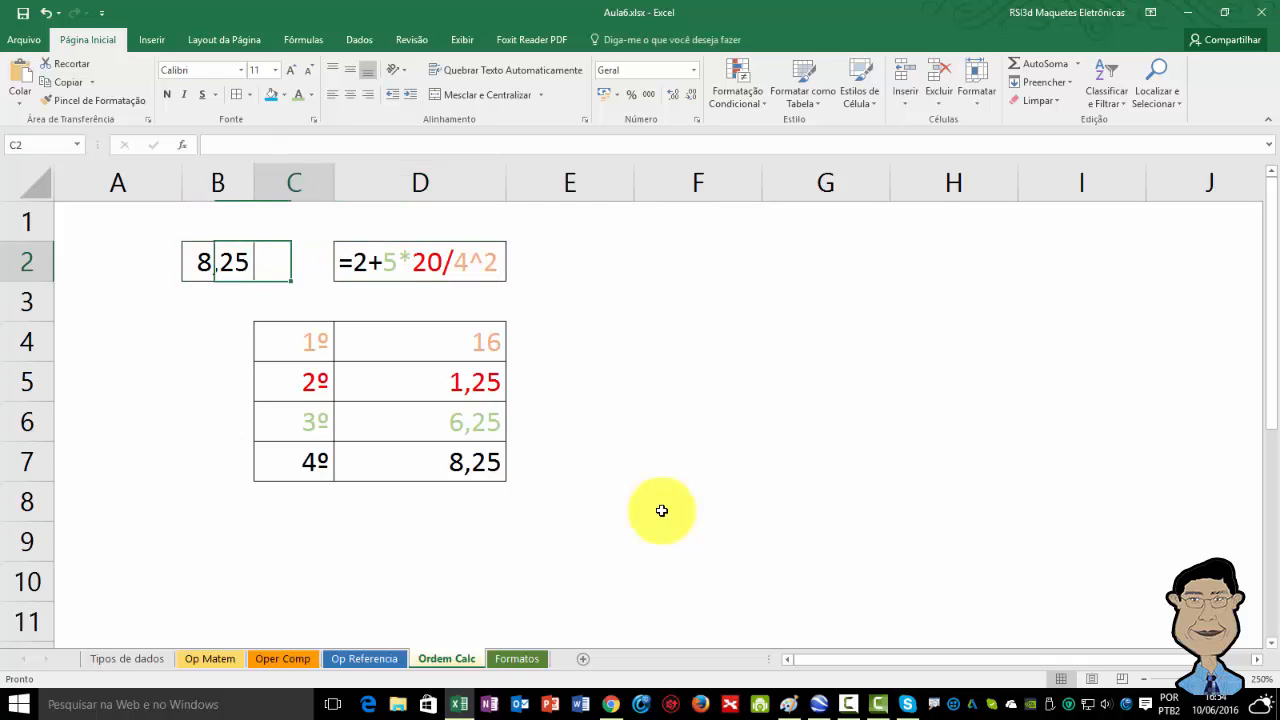
key(Right)
key(Right)
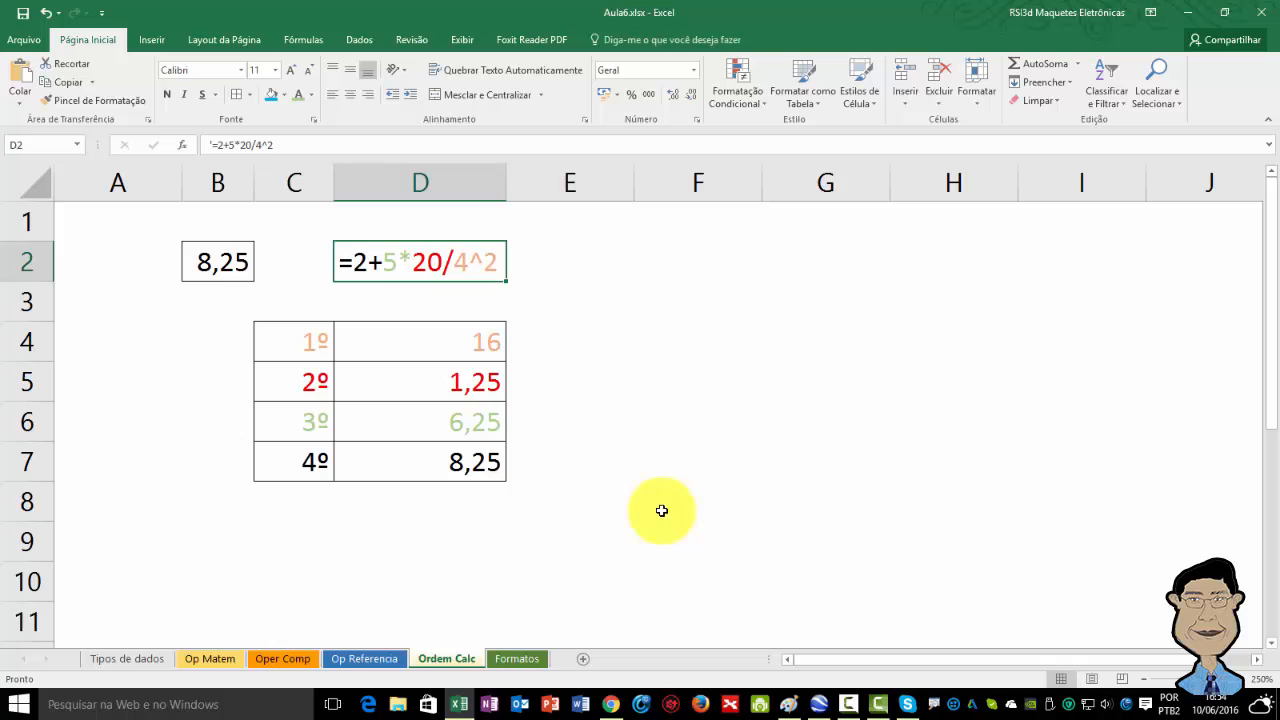
Edit the B2 formula to wrap 2+5 in parentheses, making it =(2+5)*20/4^2.
key(Left)
key(Left)
key(F2)
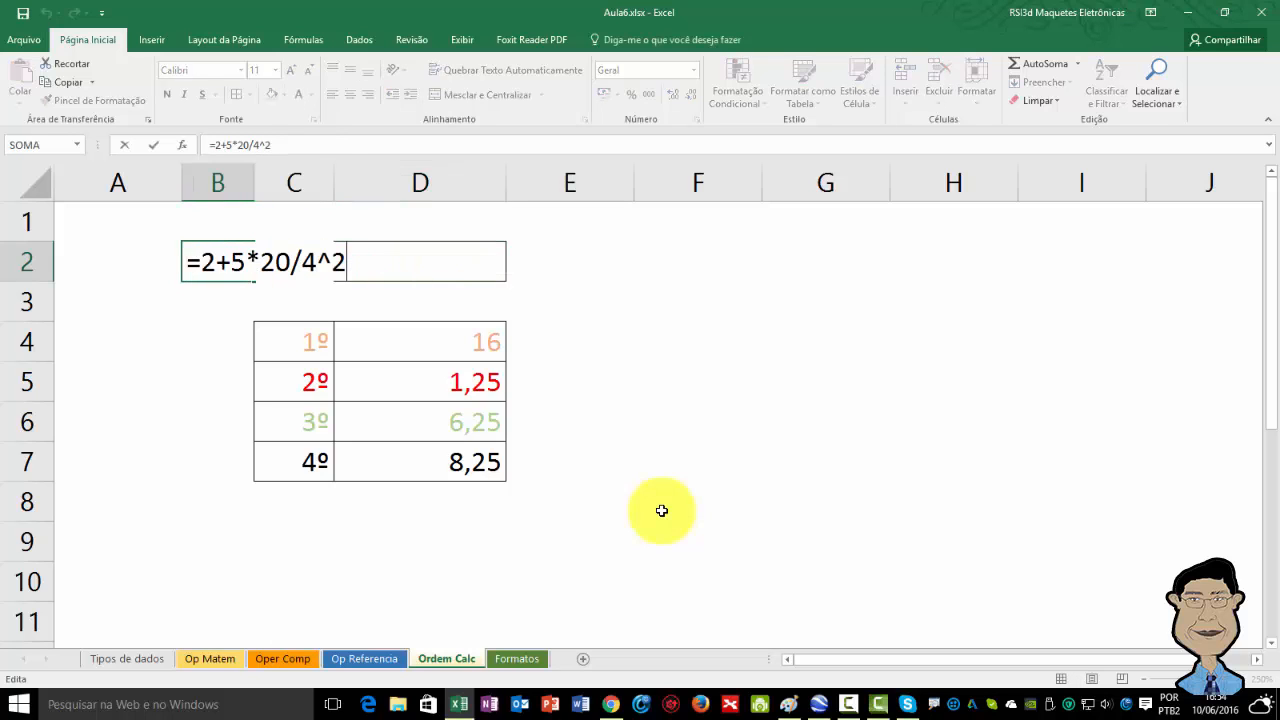
key(Left)
key(Left)
key(Left)
key(Left)
key(Left)
key(Left)
key(Left)
key(Left)
key(Left)
key(Left)
text(()
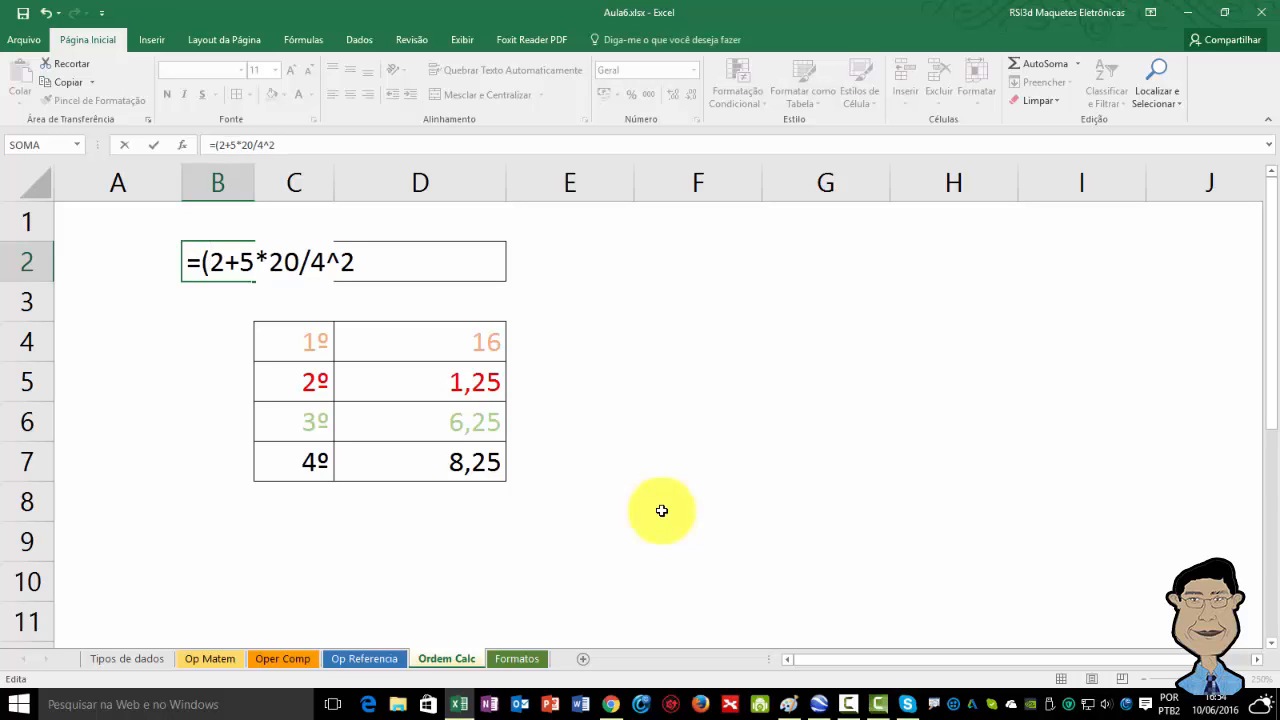
key(Right)
key(Right)
key(Right)
text())
key(Return)
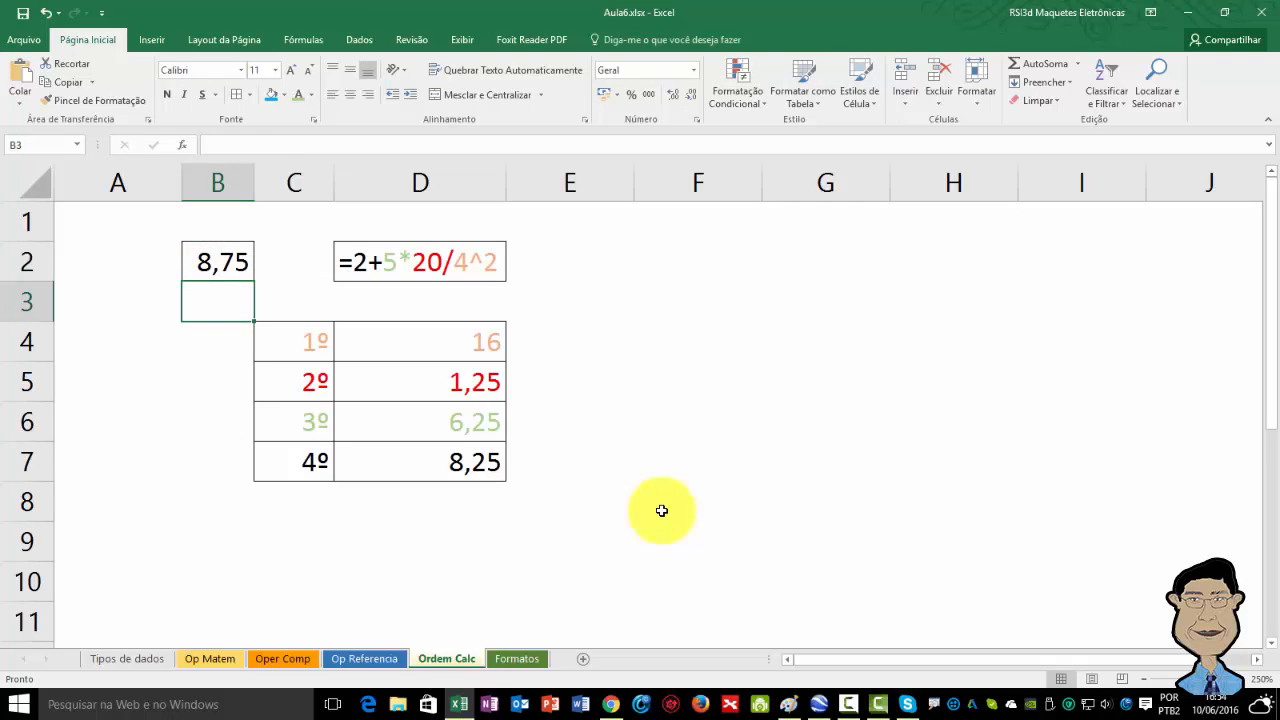
Remove the parentheses from the B2 formula, restoring =2+5*20/4^2.
key(Up)
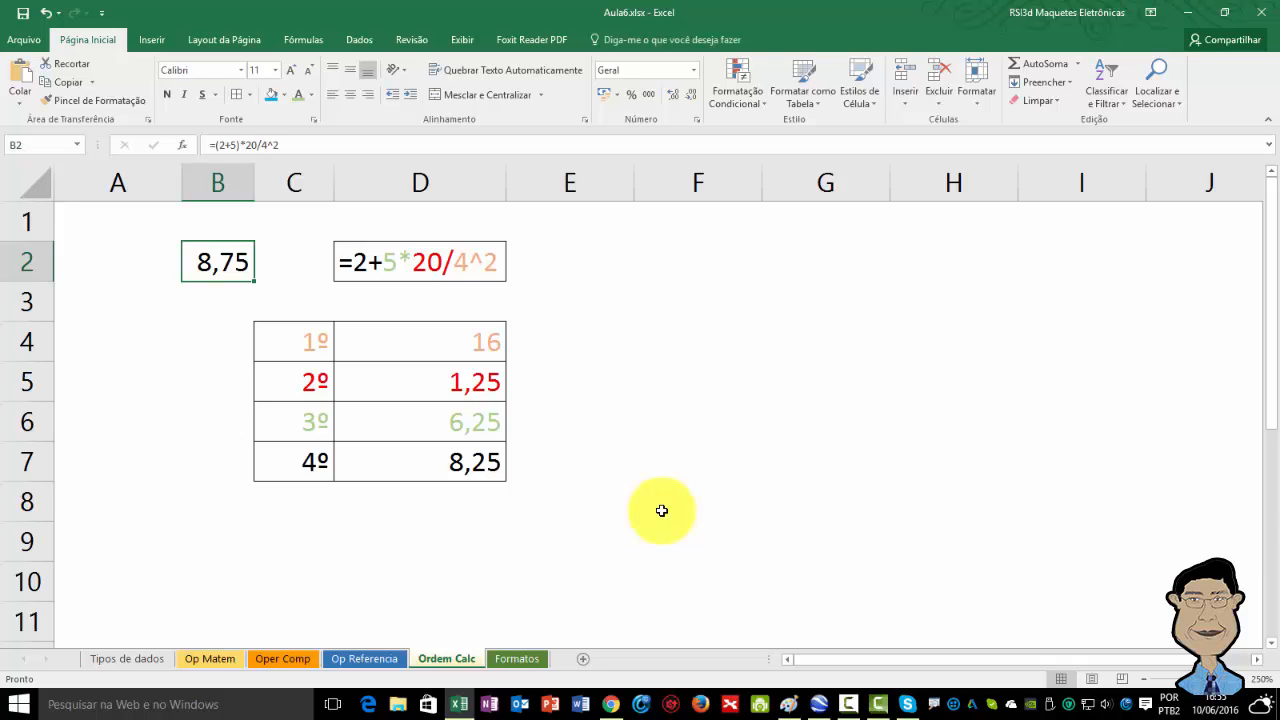
key(F2)
key(Left)
key(Left)
key(Left)
key(Left)
key(Left)
key(Left)
key(Left)
key(Left)
key(Left)
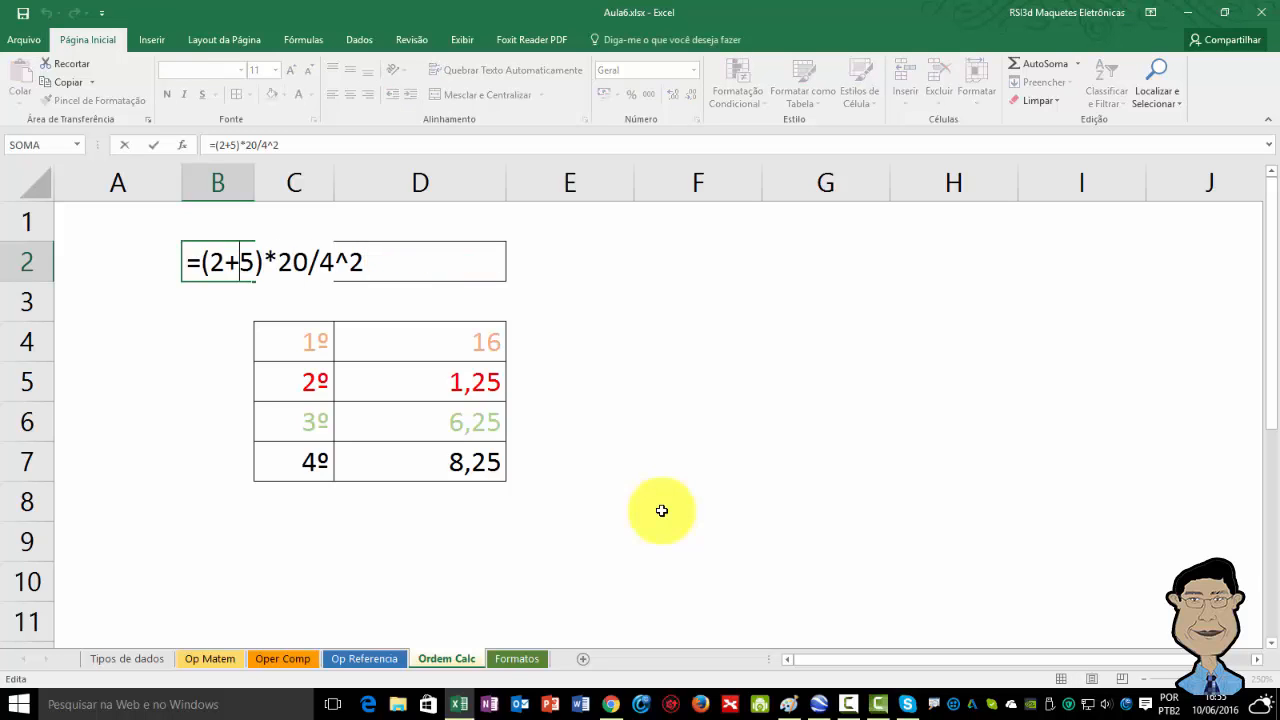
key(Left)
key(Left)
key(BackSpace)
key(Right)
key(Right)
key(Right)
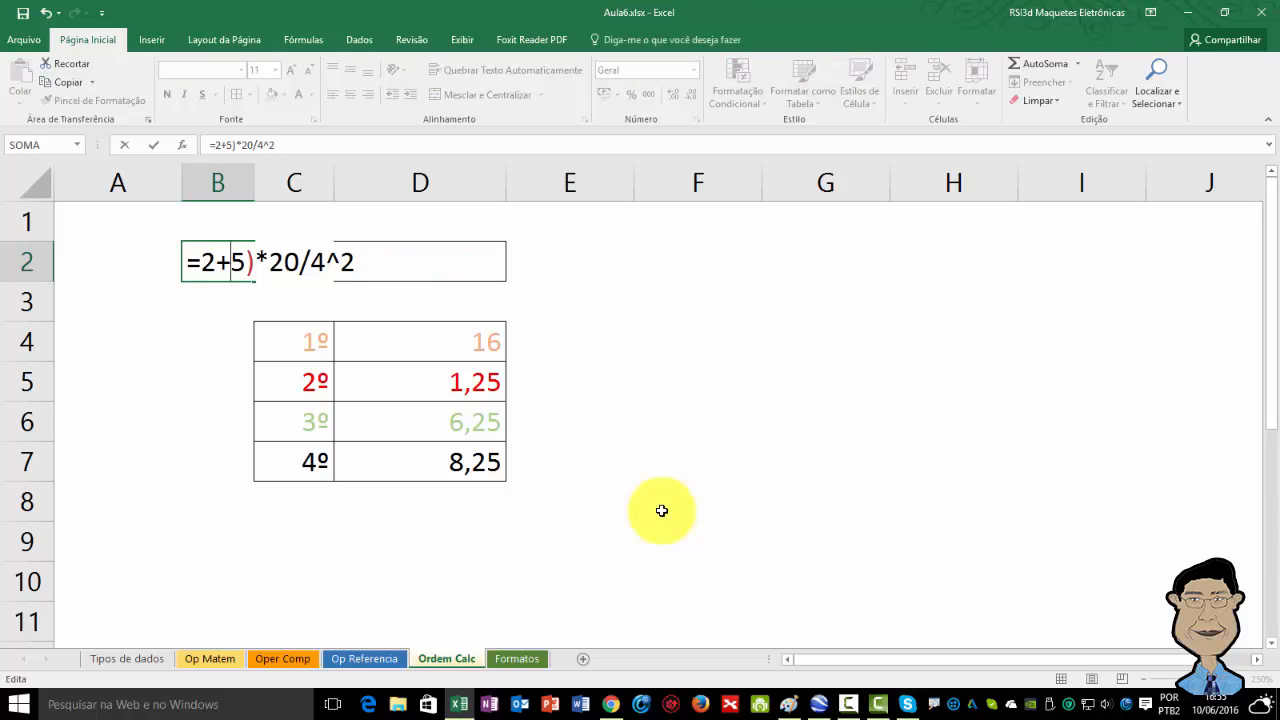
key(Right)
key(Delete)
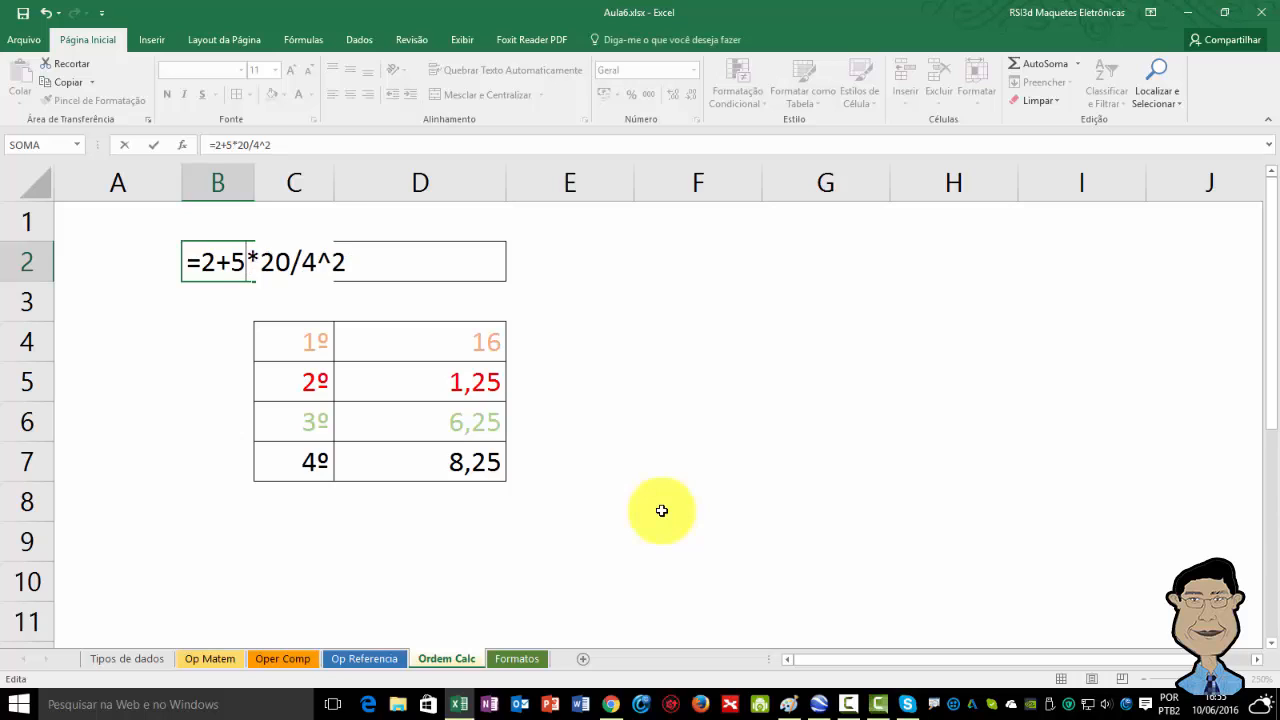
key(Return)
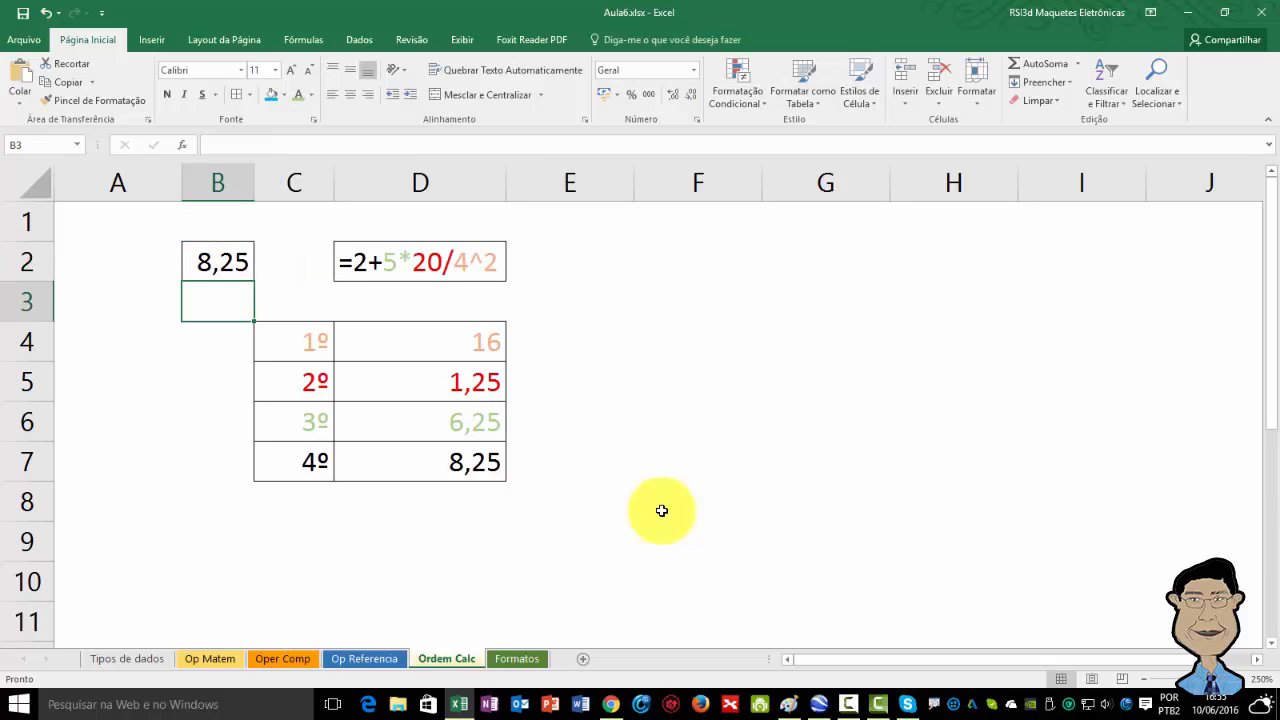
Switch from the calculation-order example to the Formatos worksheet.
key(Up)
key(Right)
key(Right)
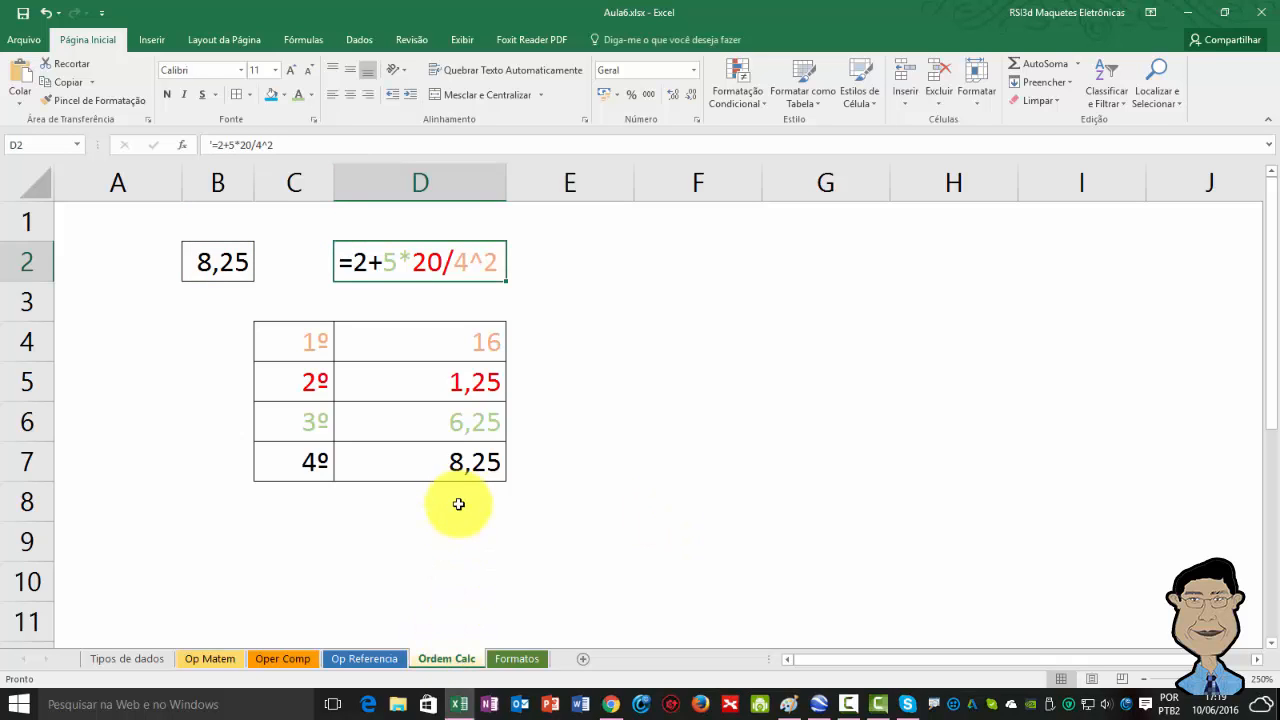
click(559, 499)
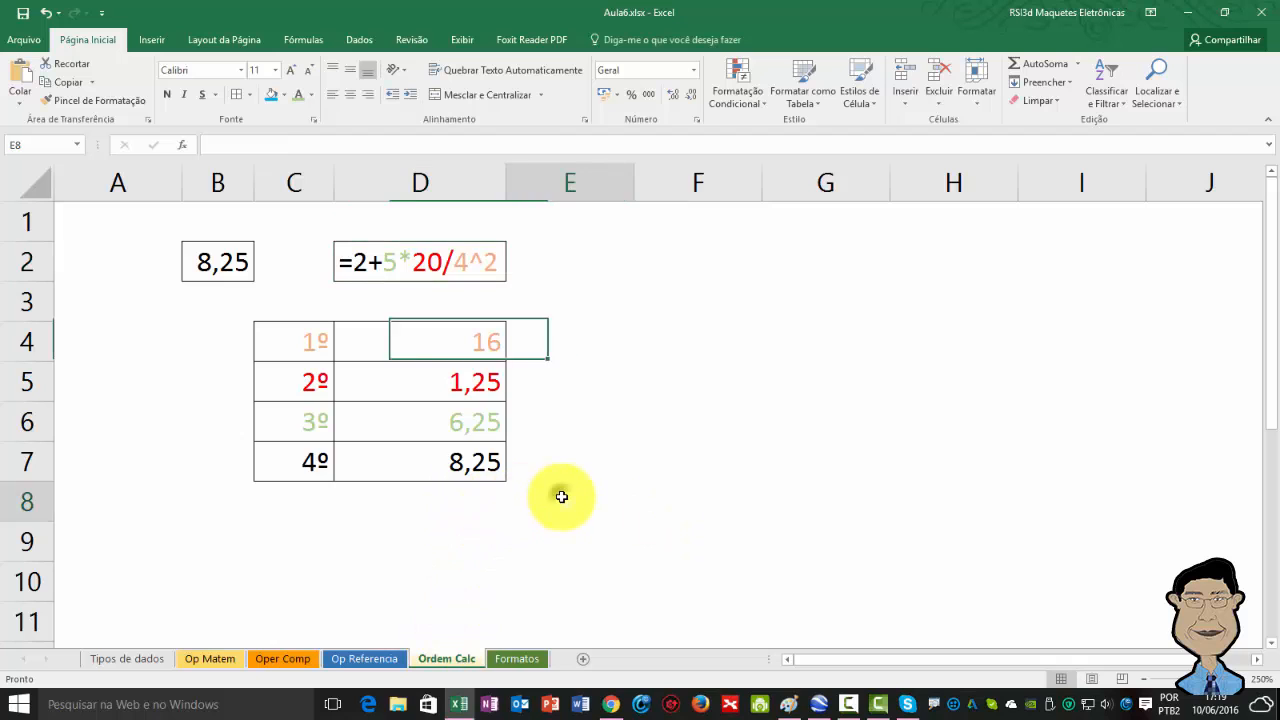
click(520, 658)
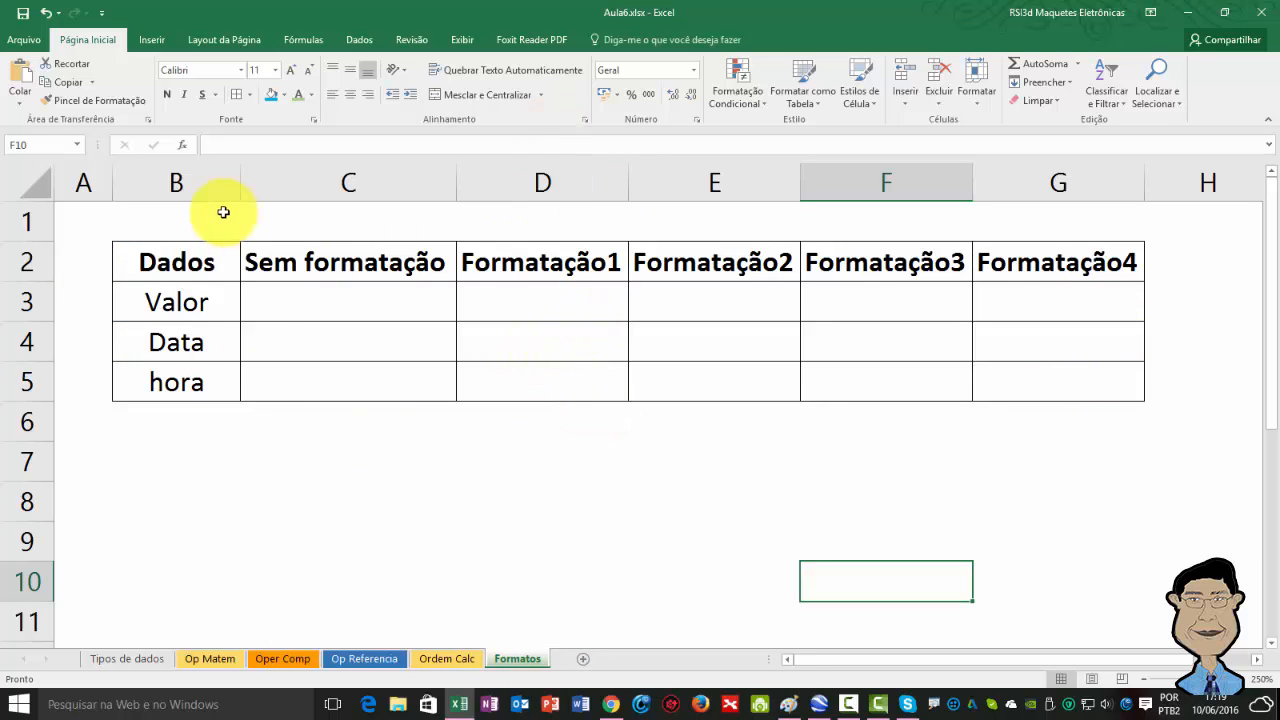
Enter 10000 in the Valor cell under Sem formatação.
click(297, 300)
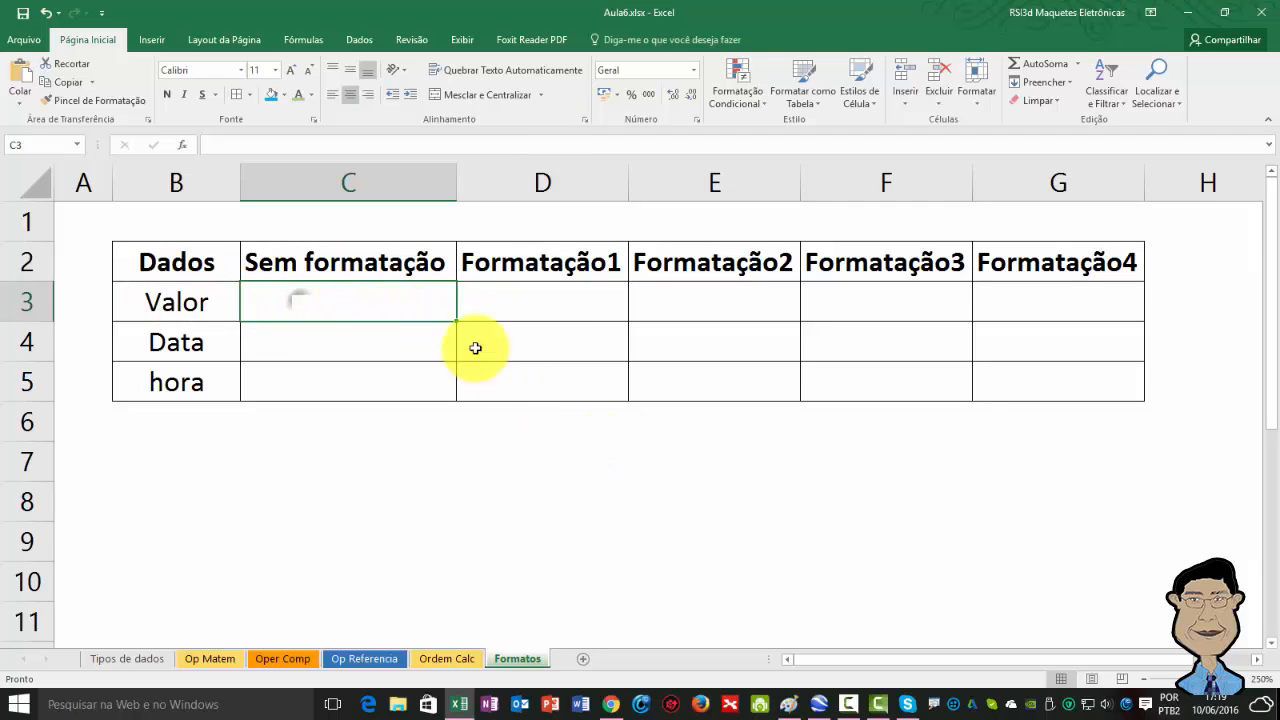
text(10000)
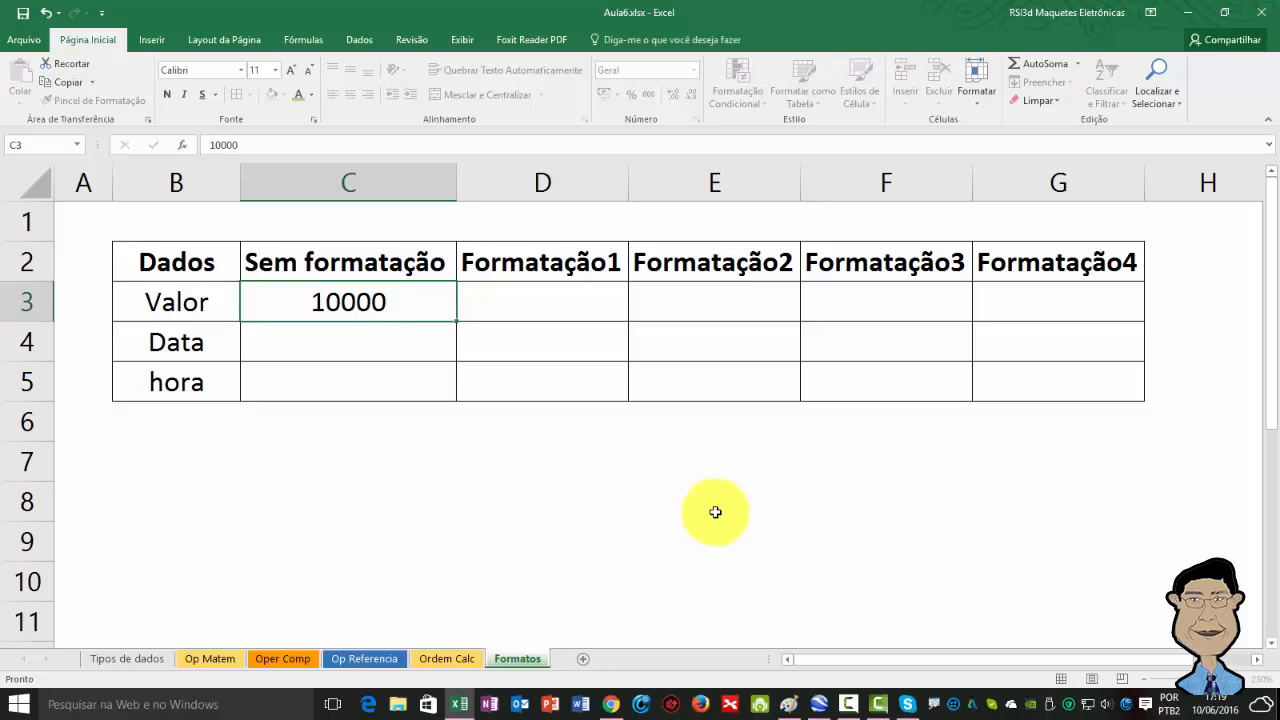
key(Return)
key(Up)
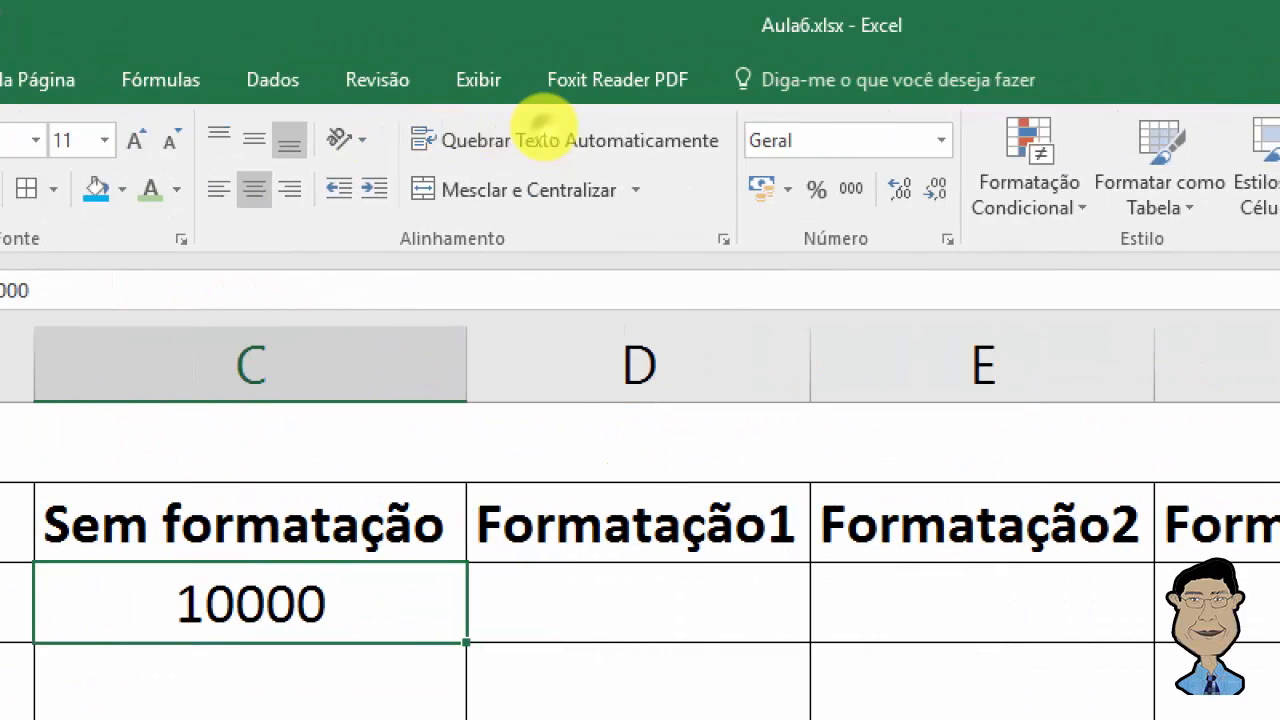
mouse_move(727, 94)
mouse_down()
mouse_move(745, 243)
mouse_move(984, 272)
mouse_up()
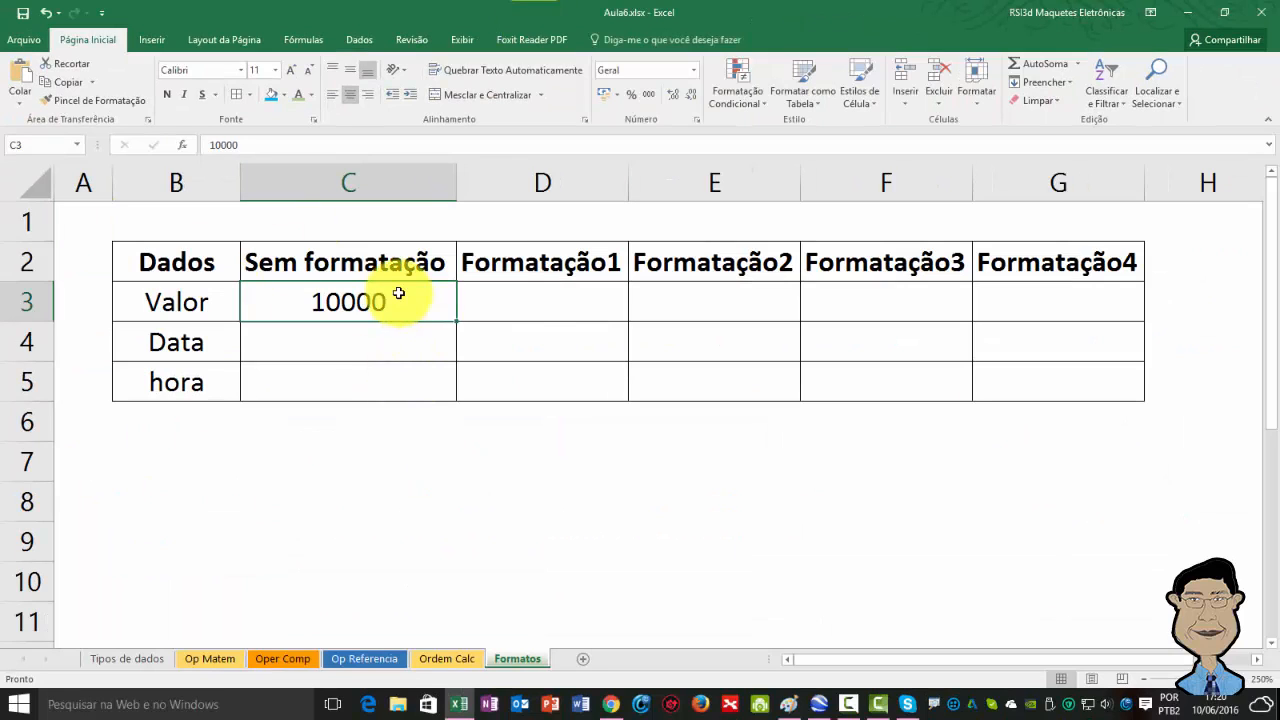
Fill the 10000 value from C3 across the Valor row to G3.
click(530, 311)
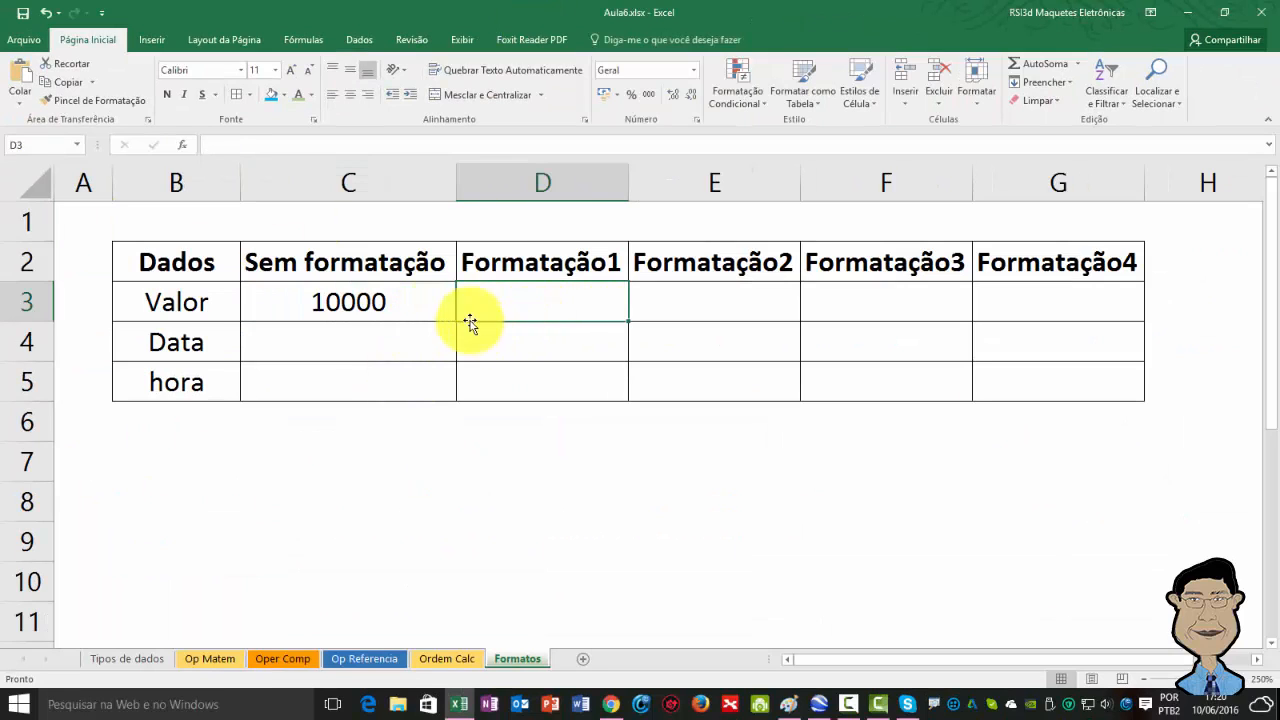
click(434, 299)
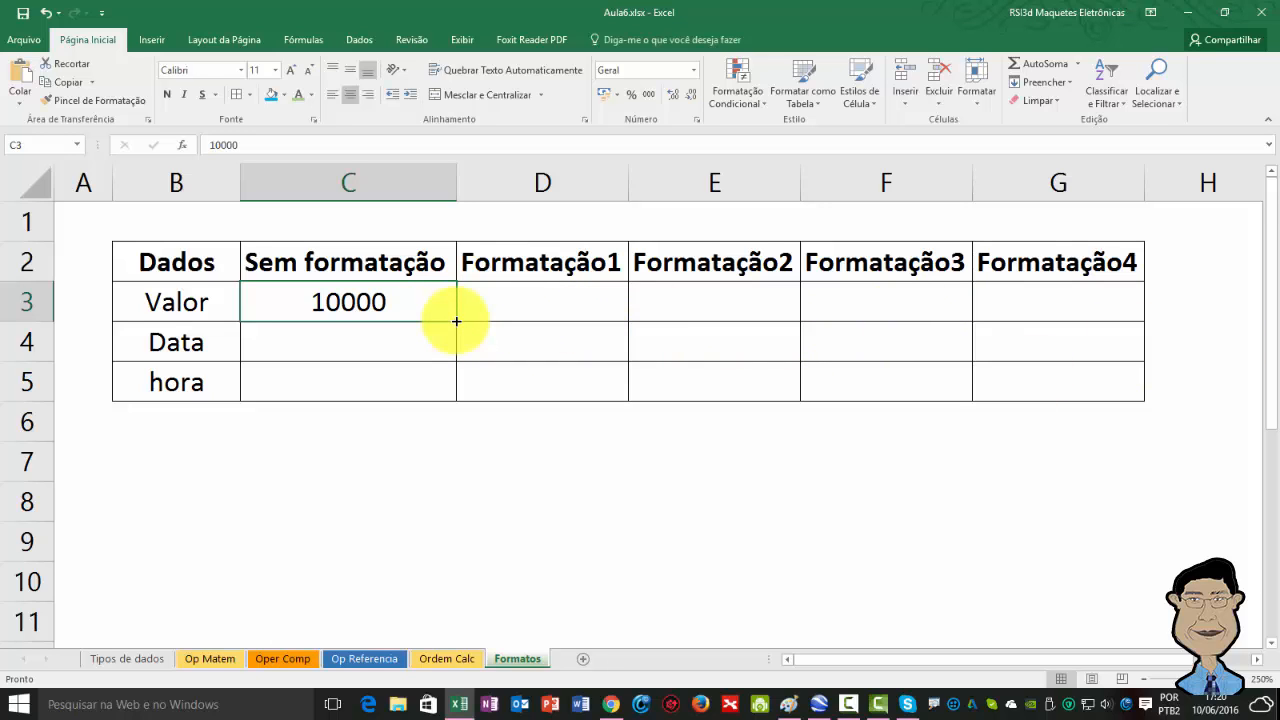
drag(456, 321, 1077, 320)
click(584, 490)
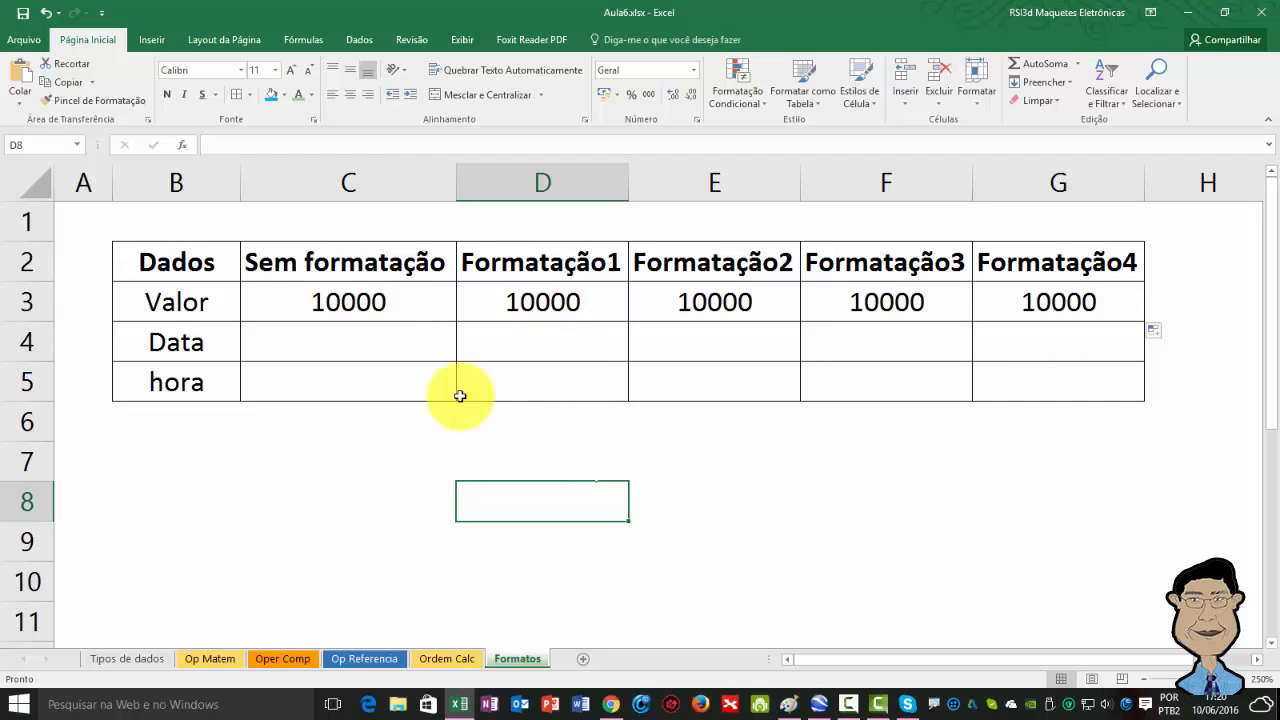
Apply the thousands separator style to the Valor value under Formatação1.
click(530, 300)
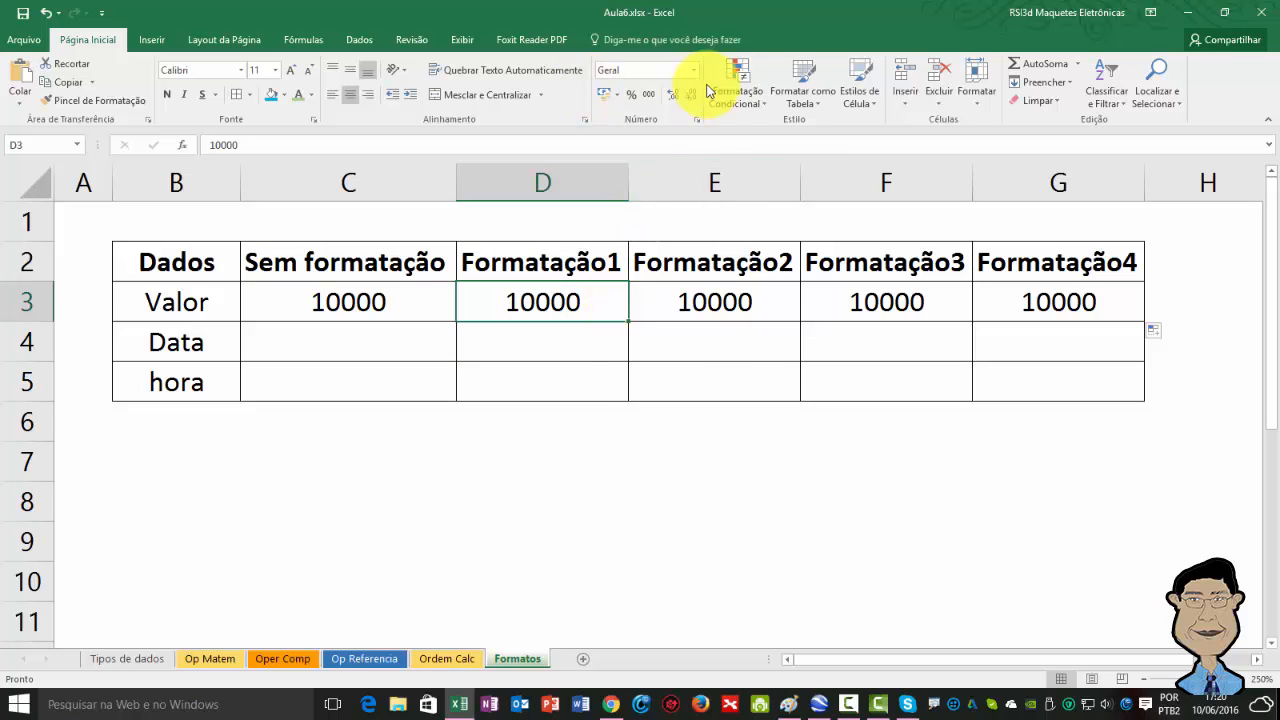
click(646, 97)
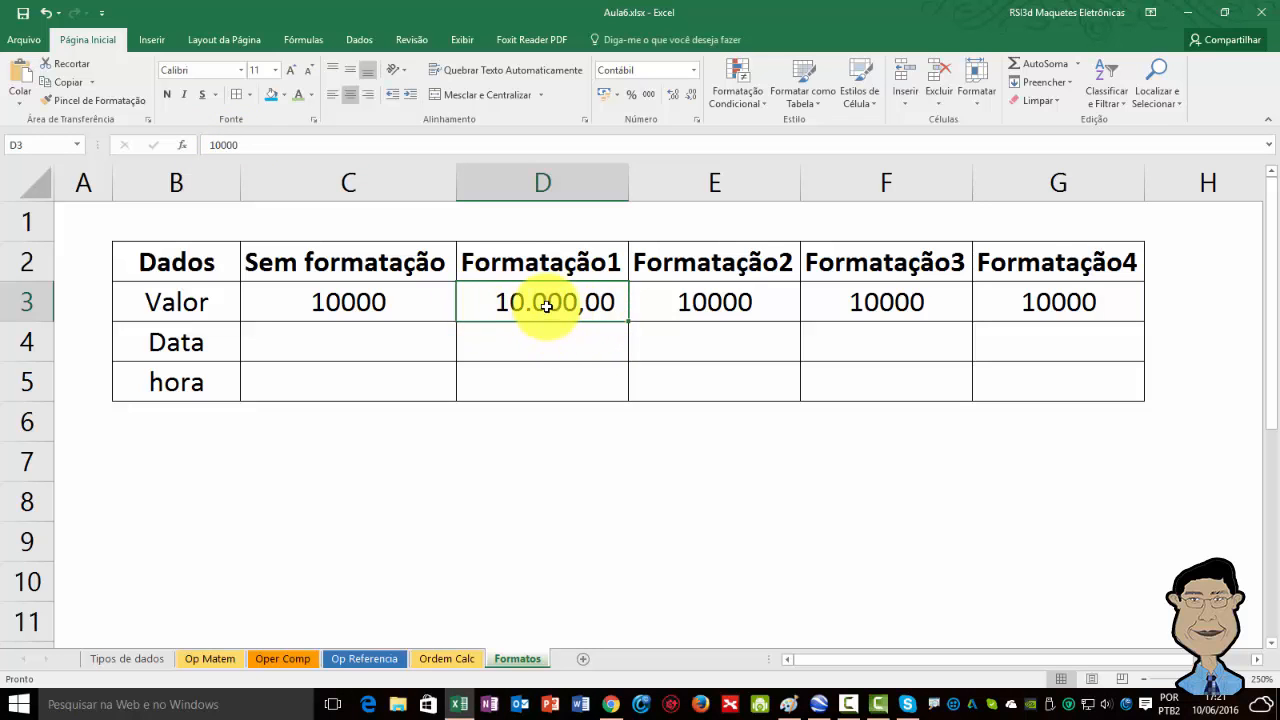
Apply the Moeda number format to the Valor cell under Formatação2 and open it for editing without changes.
click(693, 302)
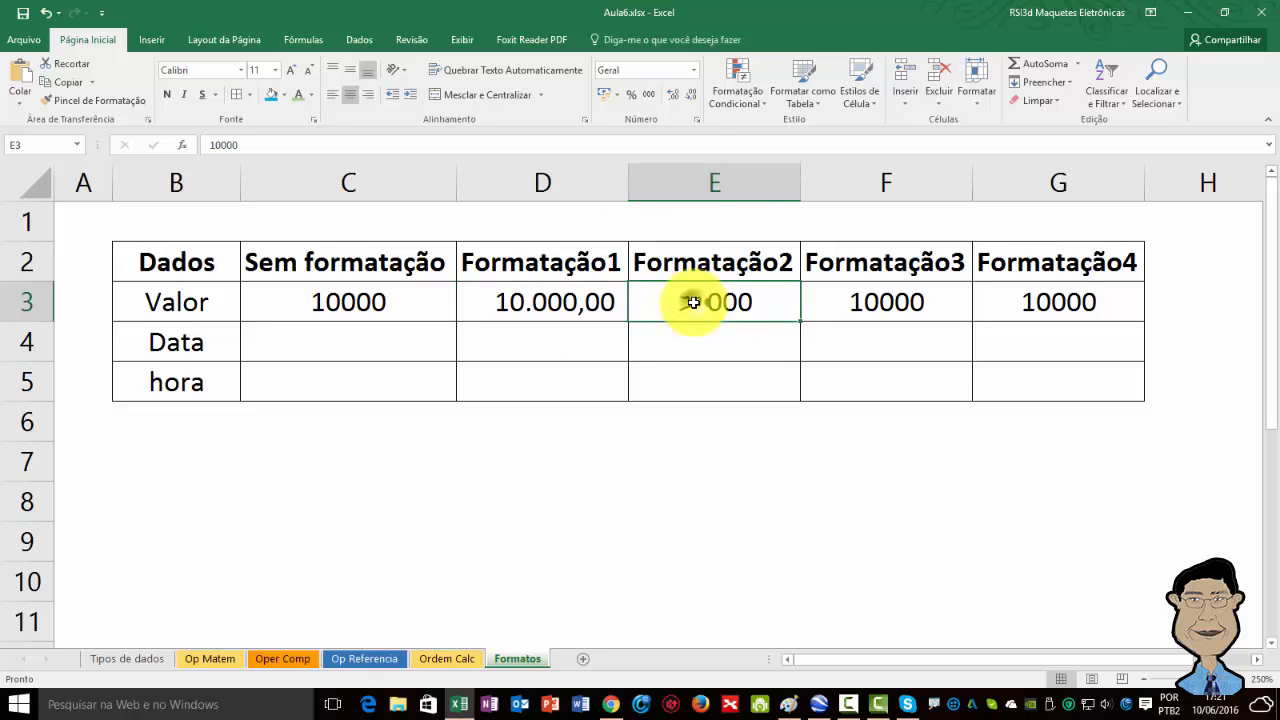
click(693, 70)
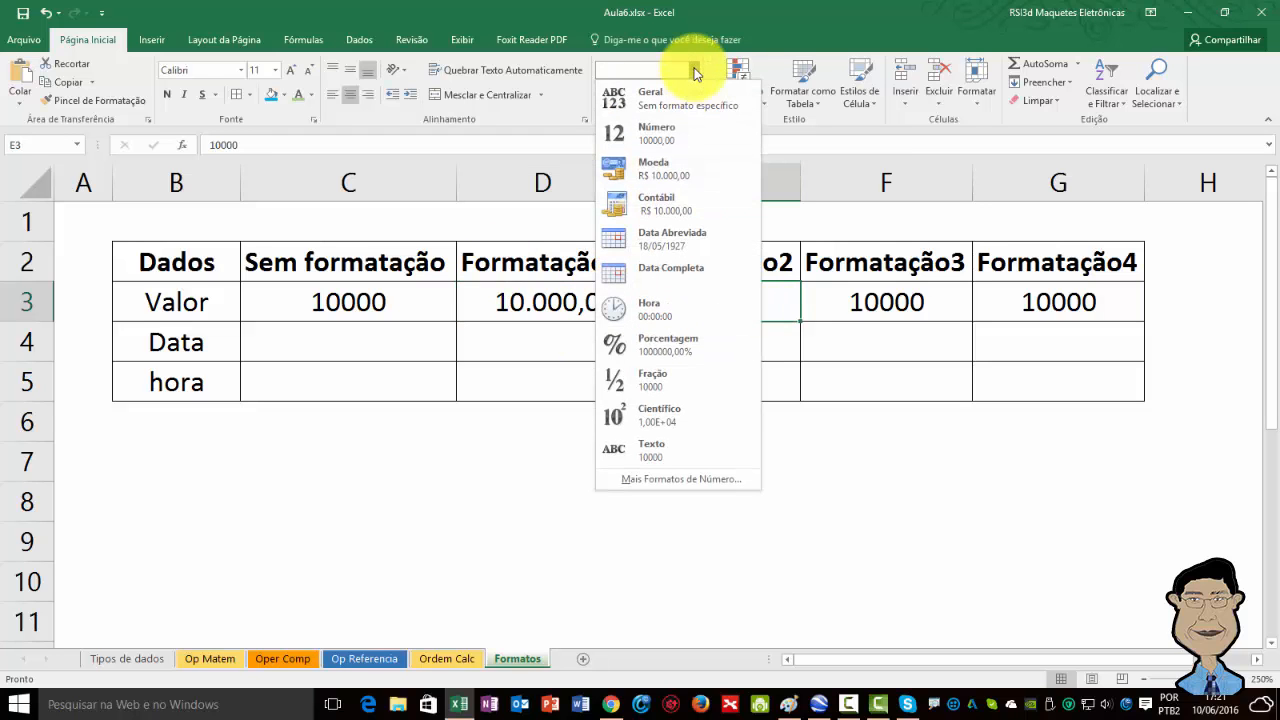
click(643, 169)
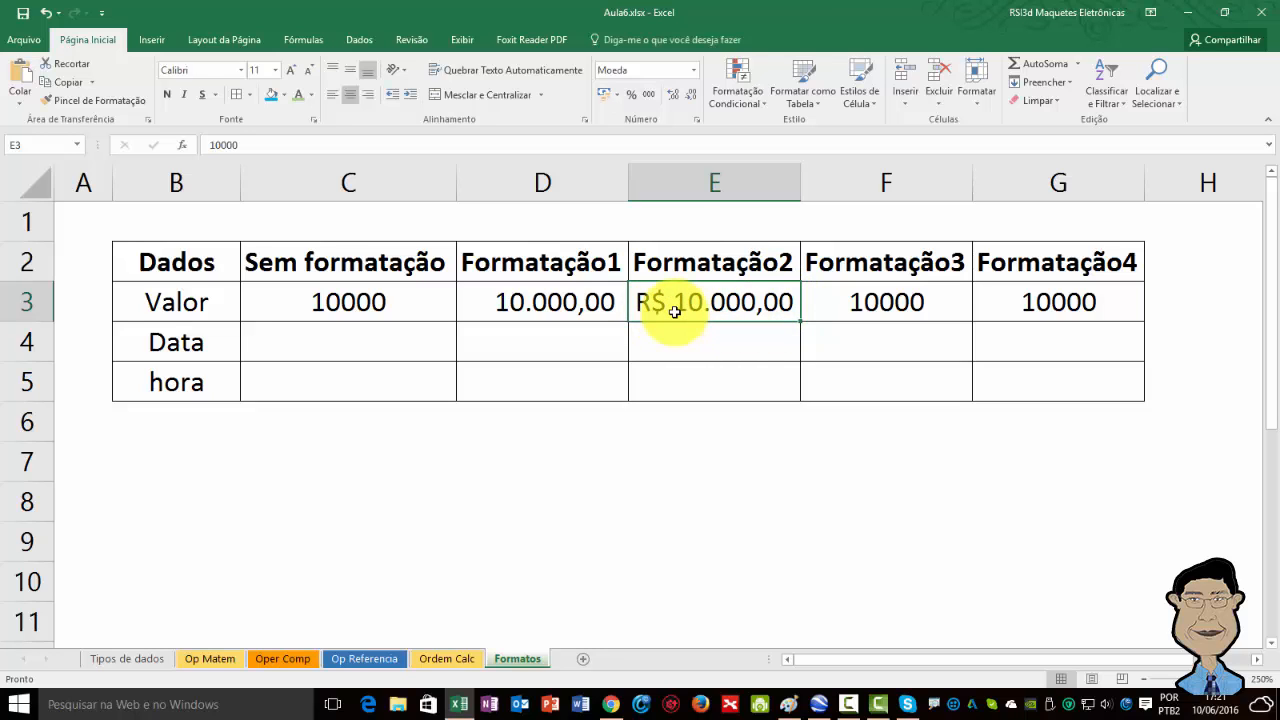
key(F2)
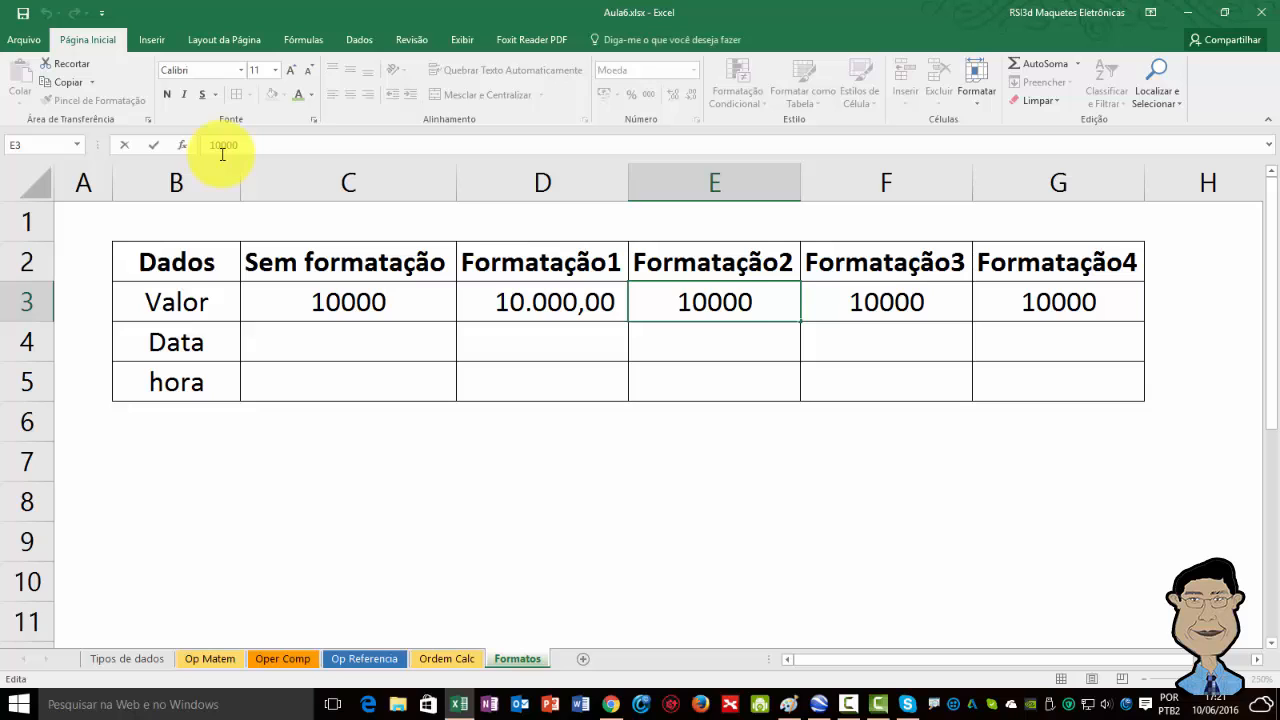
key(Escape)
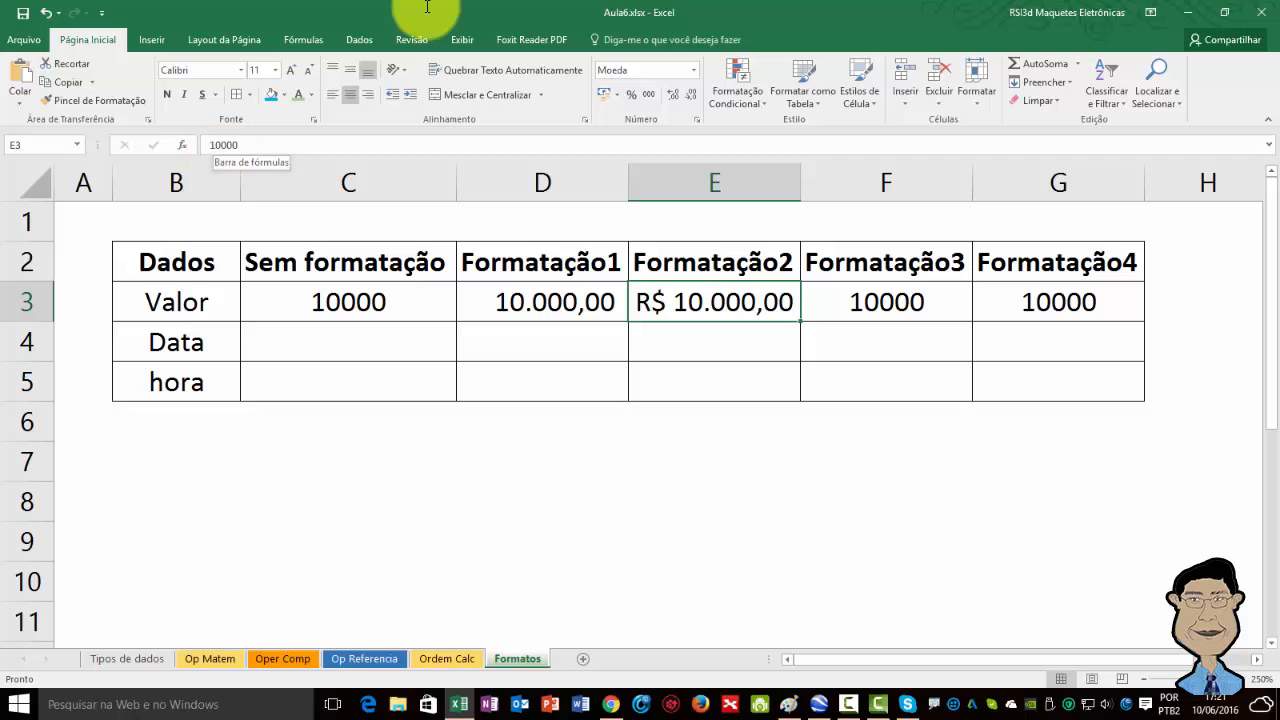
Apply the Contábil number format to the Valor cell under Formatação3.
click(901, 302)
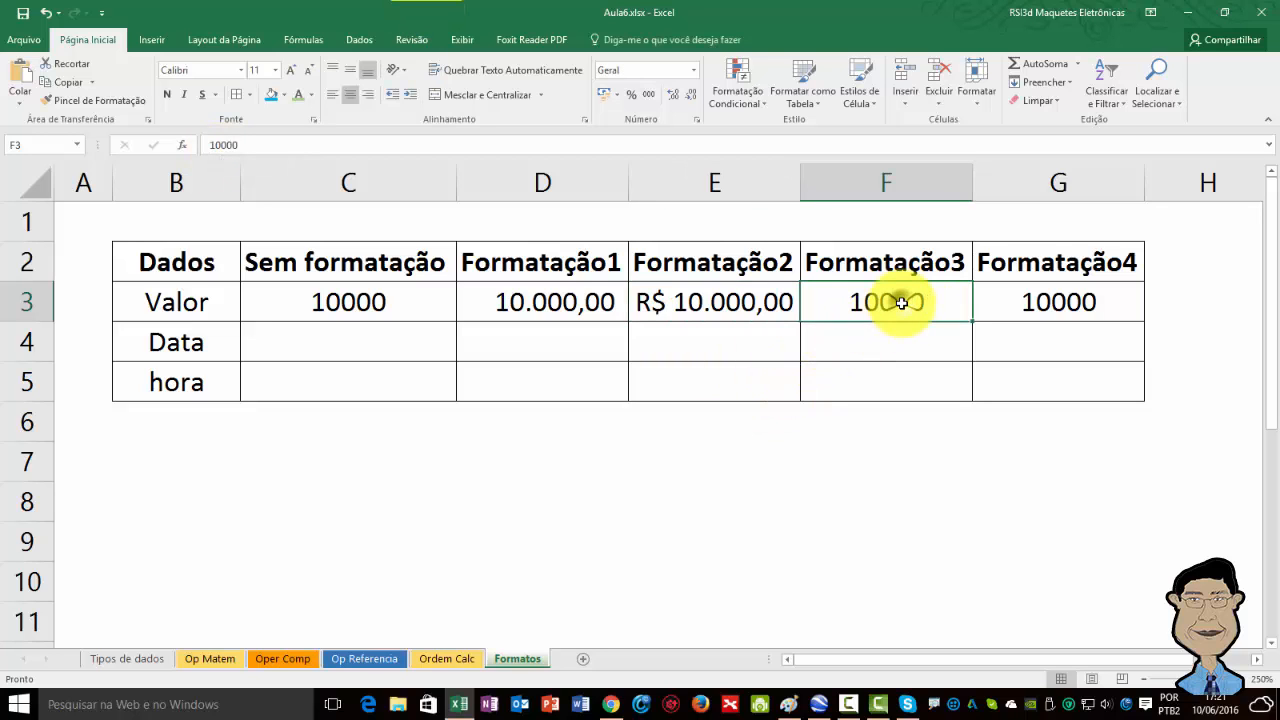
click(694, 70)
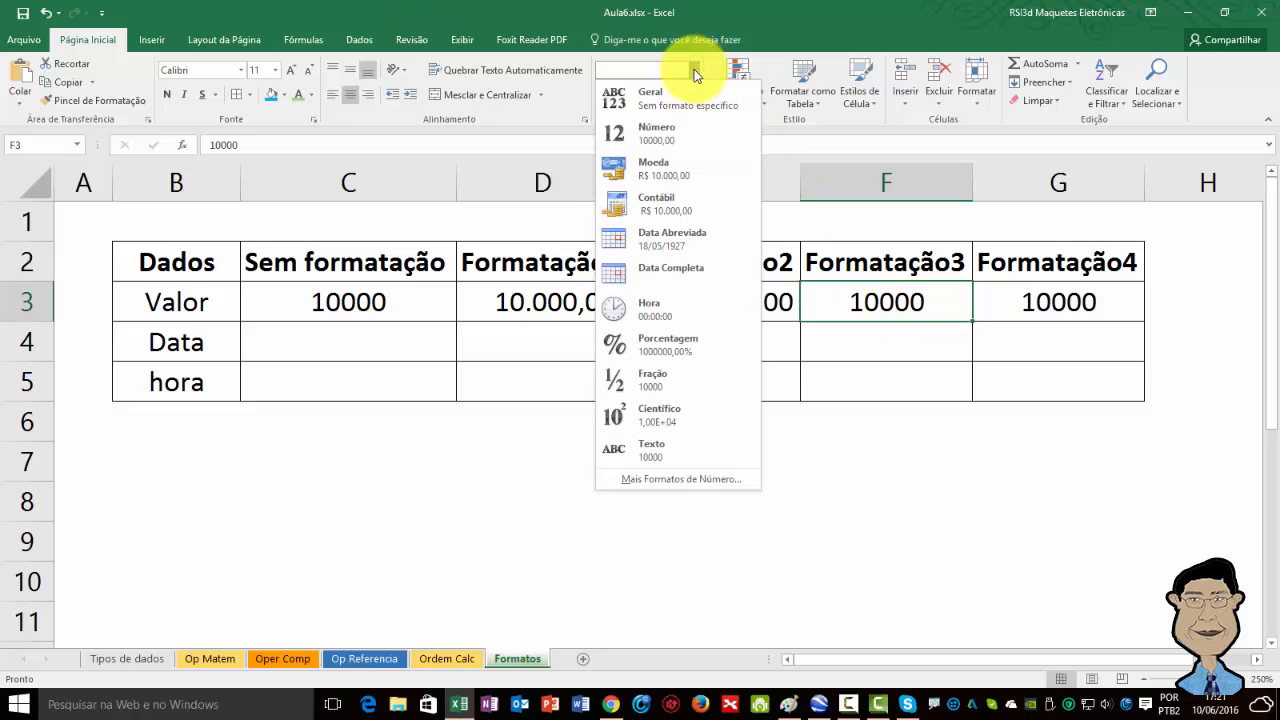
click(694, 70)
click(694, 70)
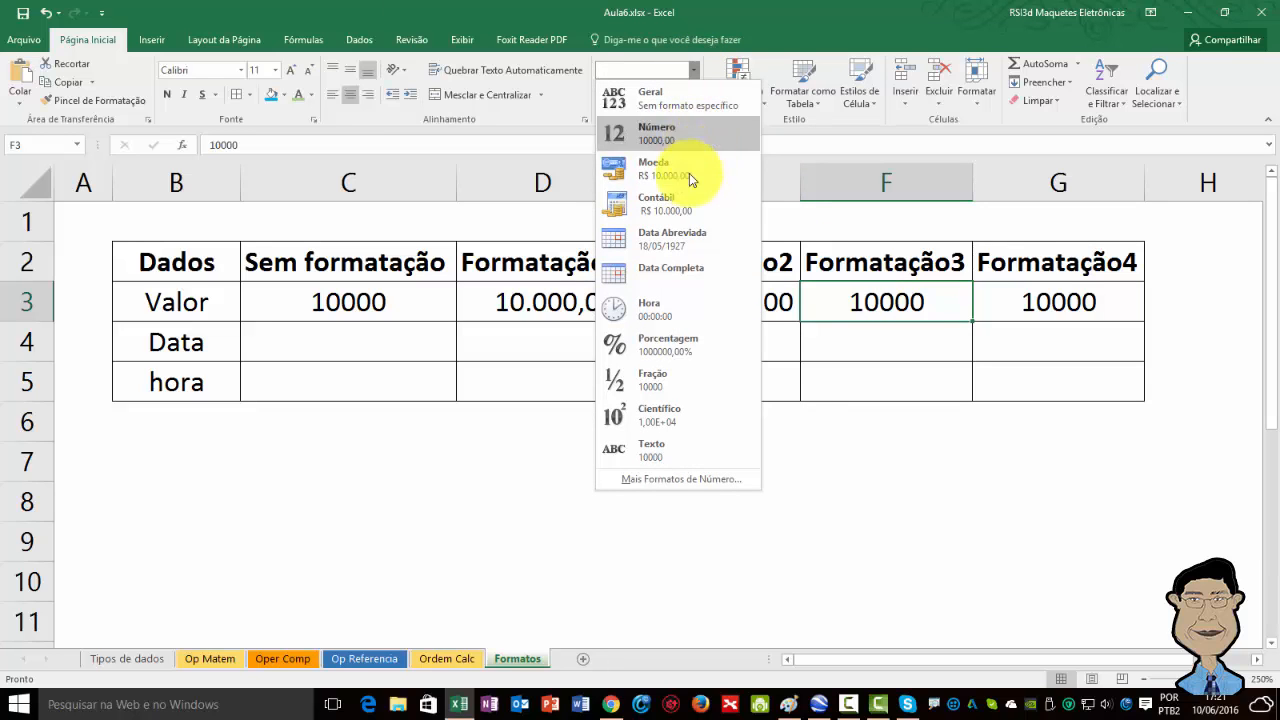
click(685, 203)
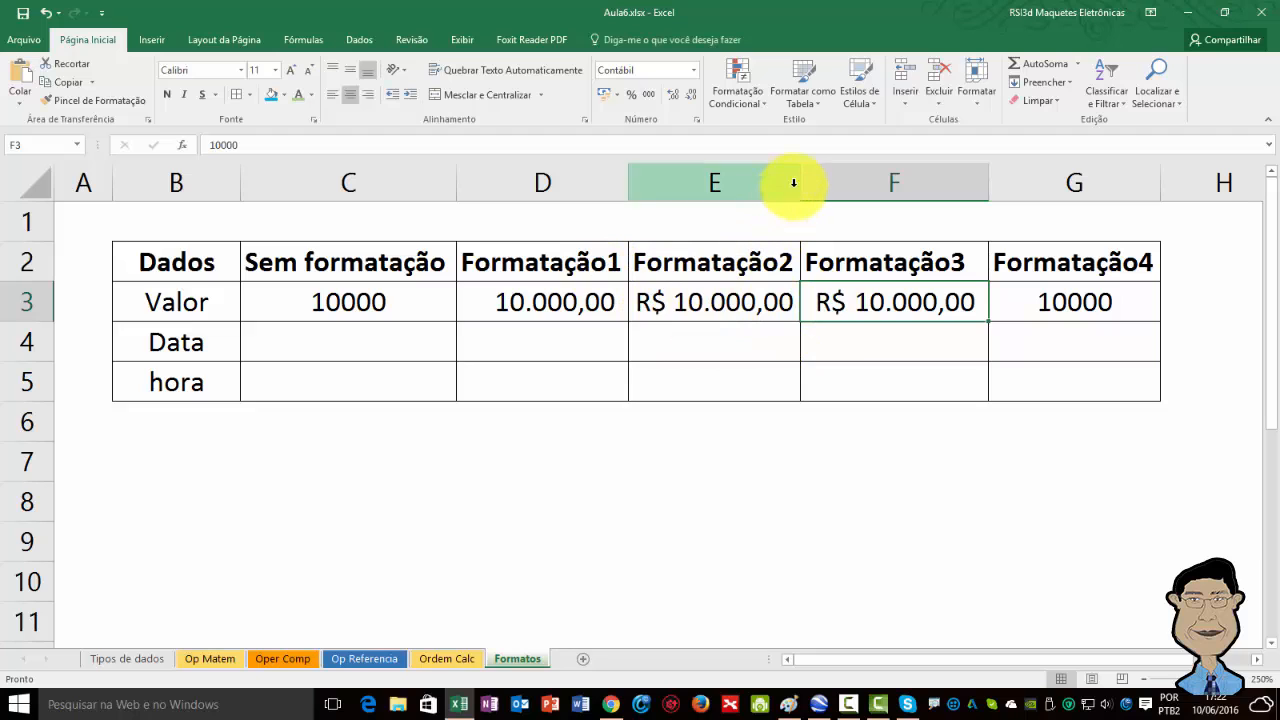
Widen columns E and F so the currency values fit.
drag(801, 182, 842, 181)
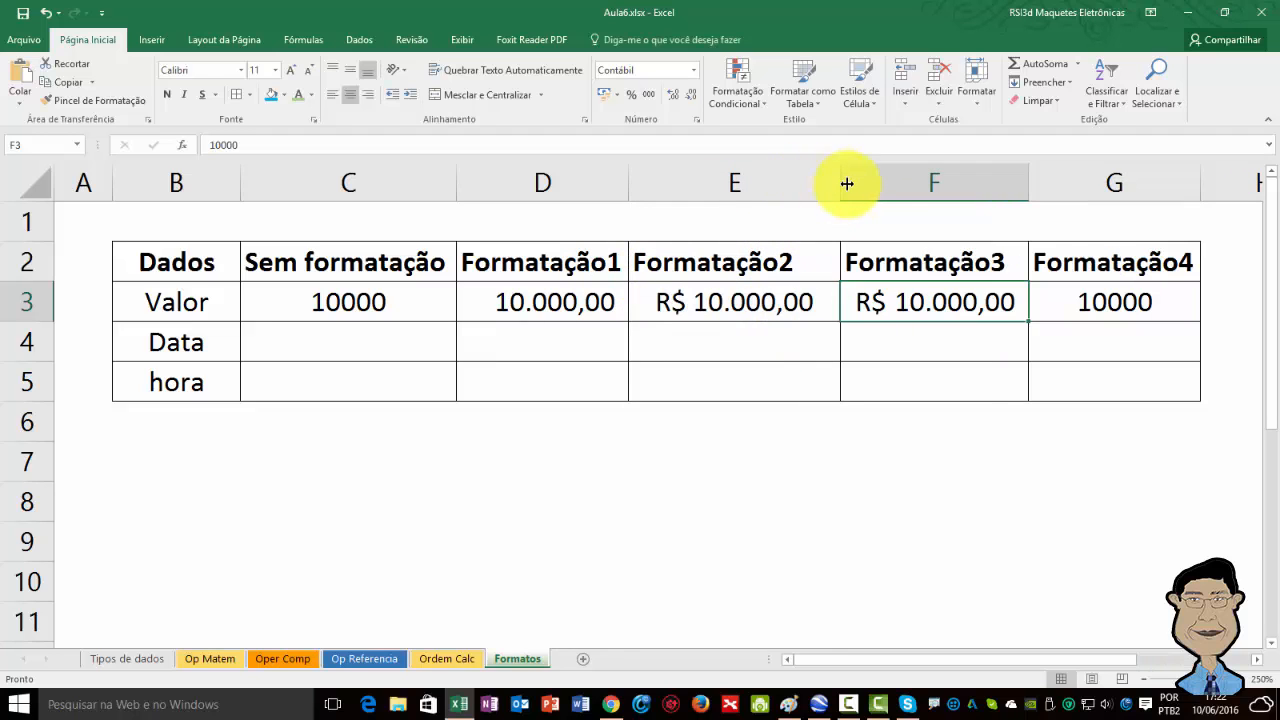
drag(1024, 181, 1109, 177)
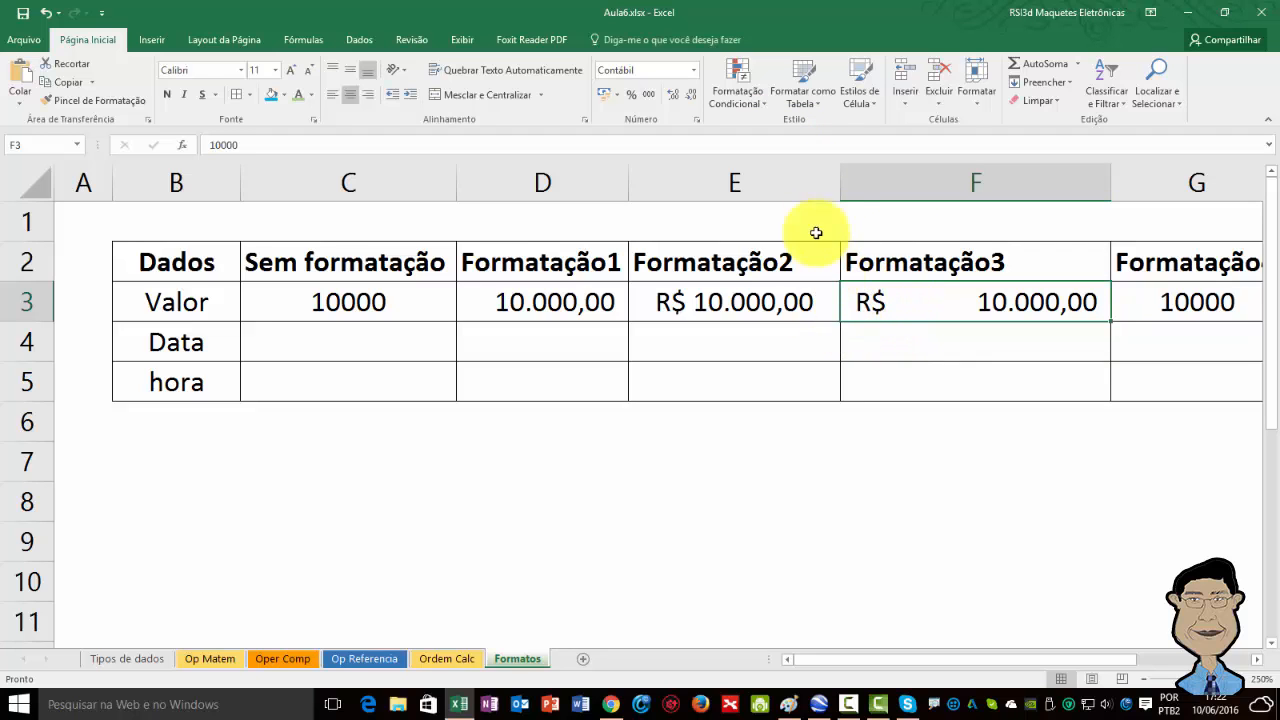
drag(840, 180, 874, 181)
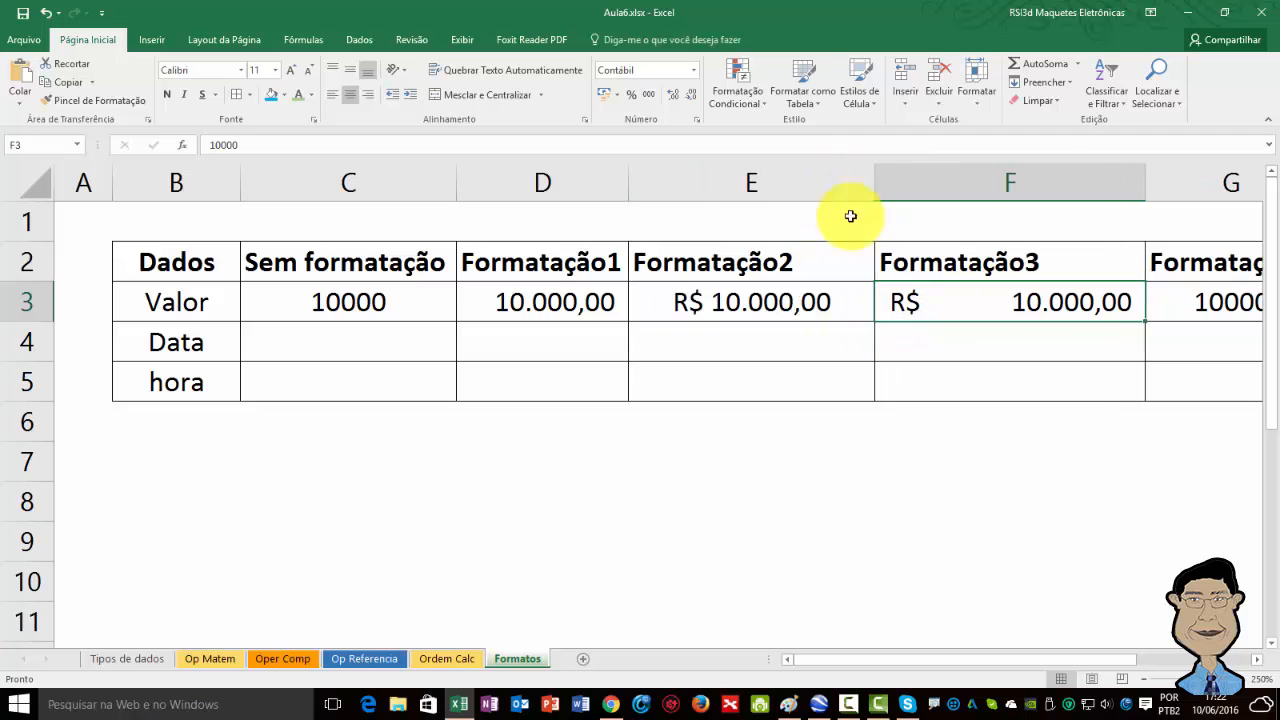
Apply the Número number format to the Valor cell under Formatação4.
scroll(793, 318, down, 3)
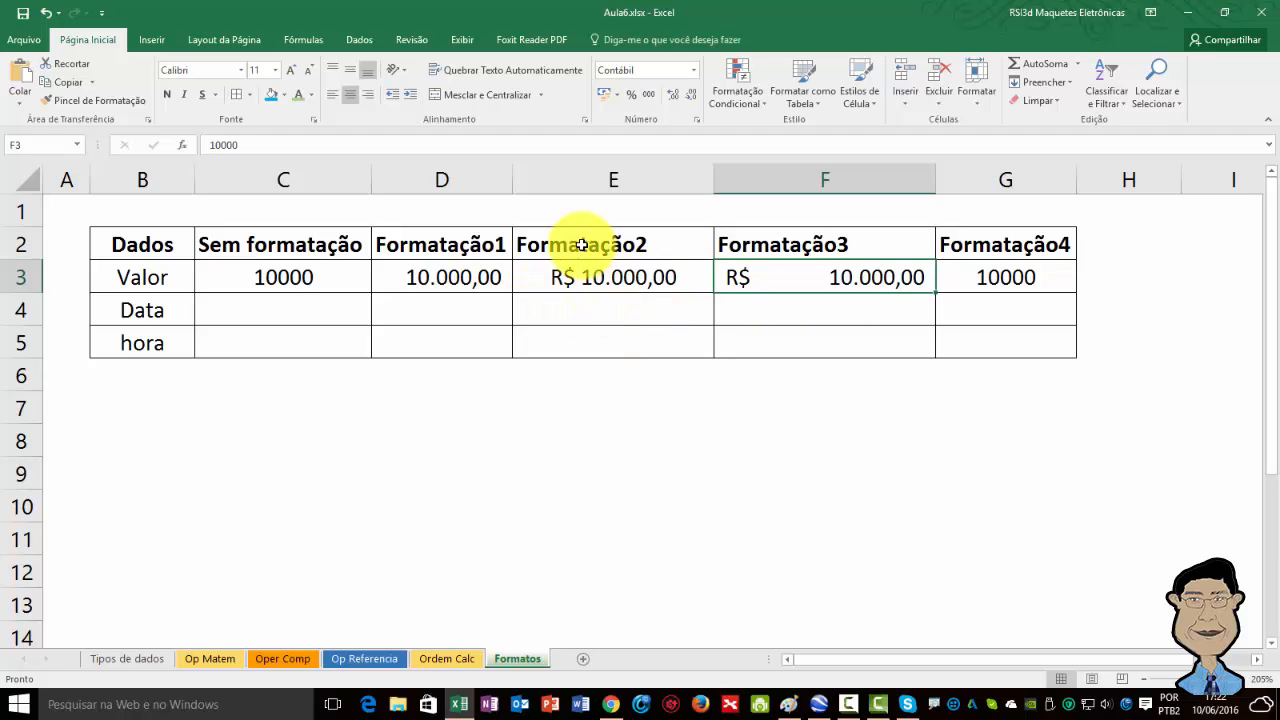
click(1012, 281)
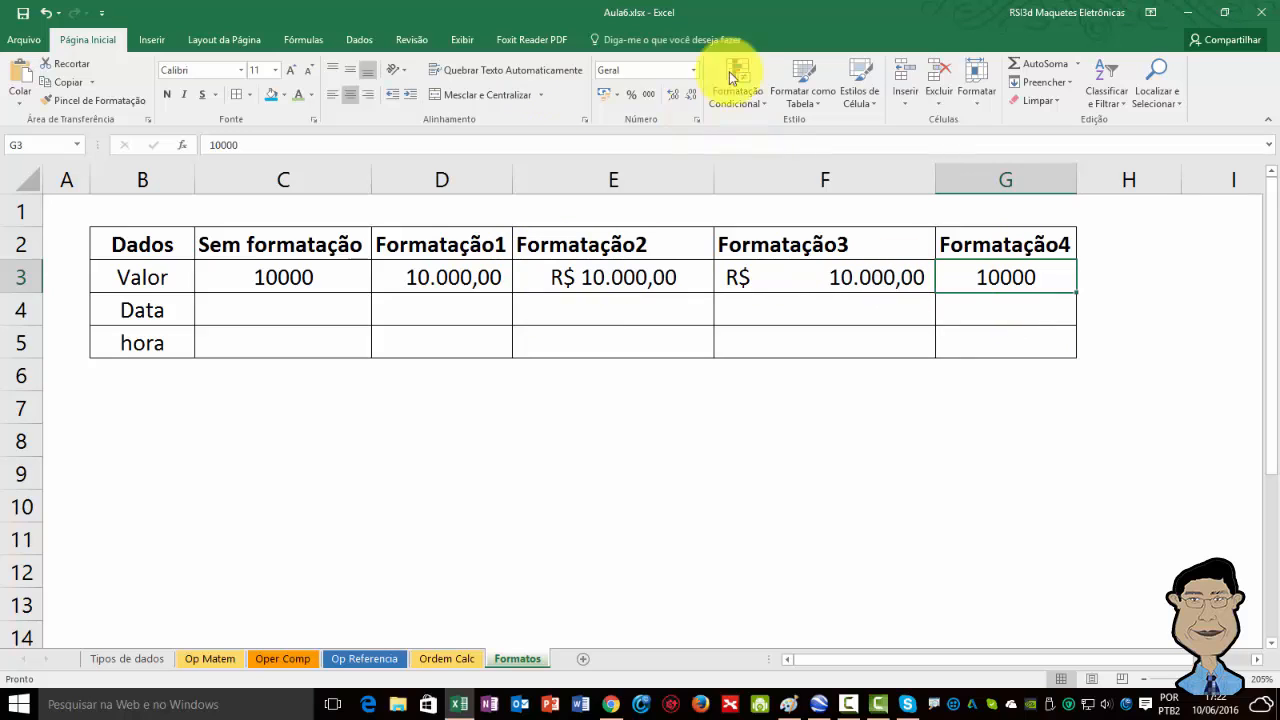
click(693, 70)
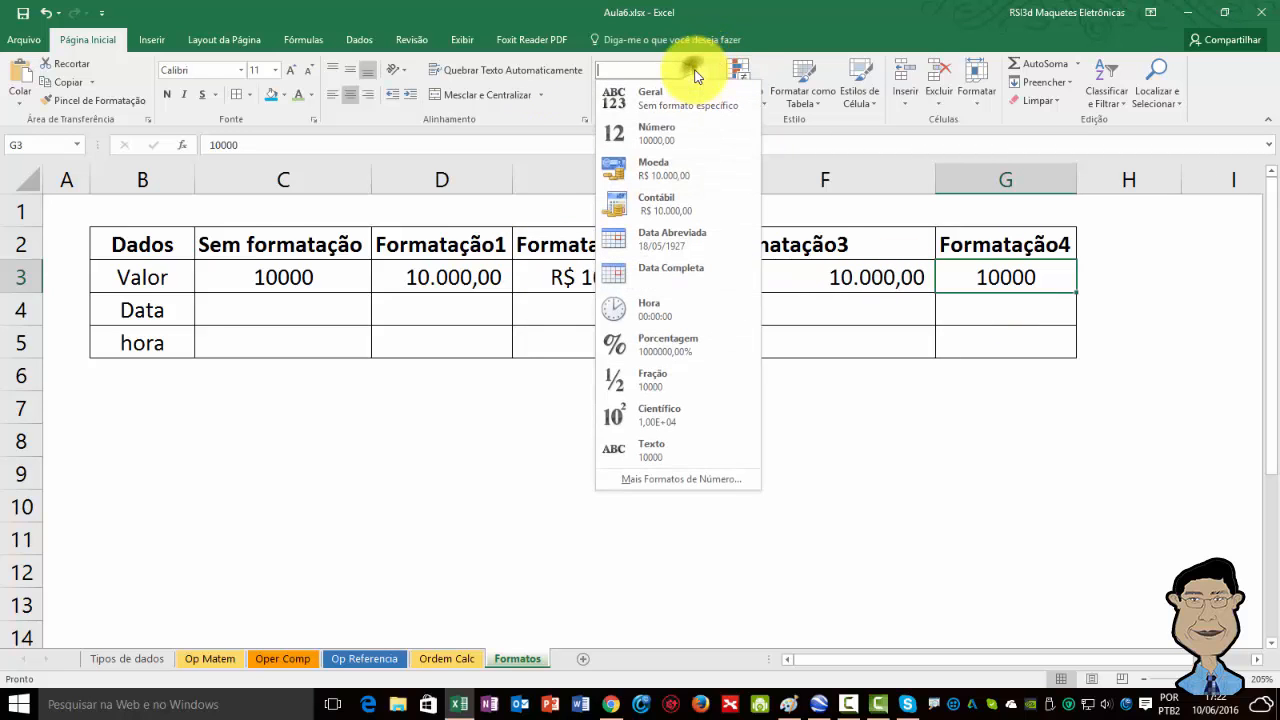
click(628, 130)
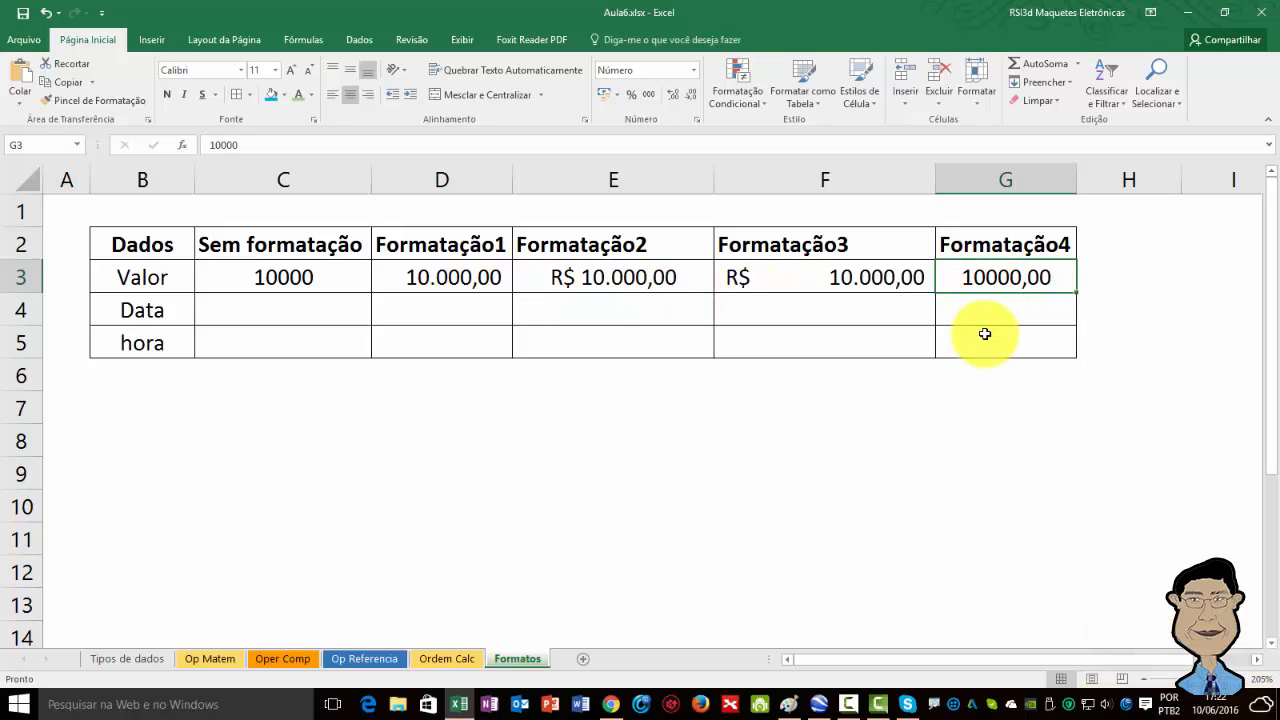
Enter the date 10/6 in the Data cell under Sem formatação.
click(283, 318)
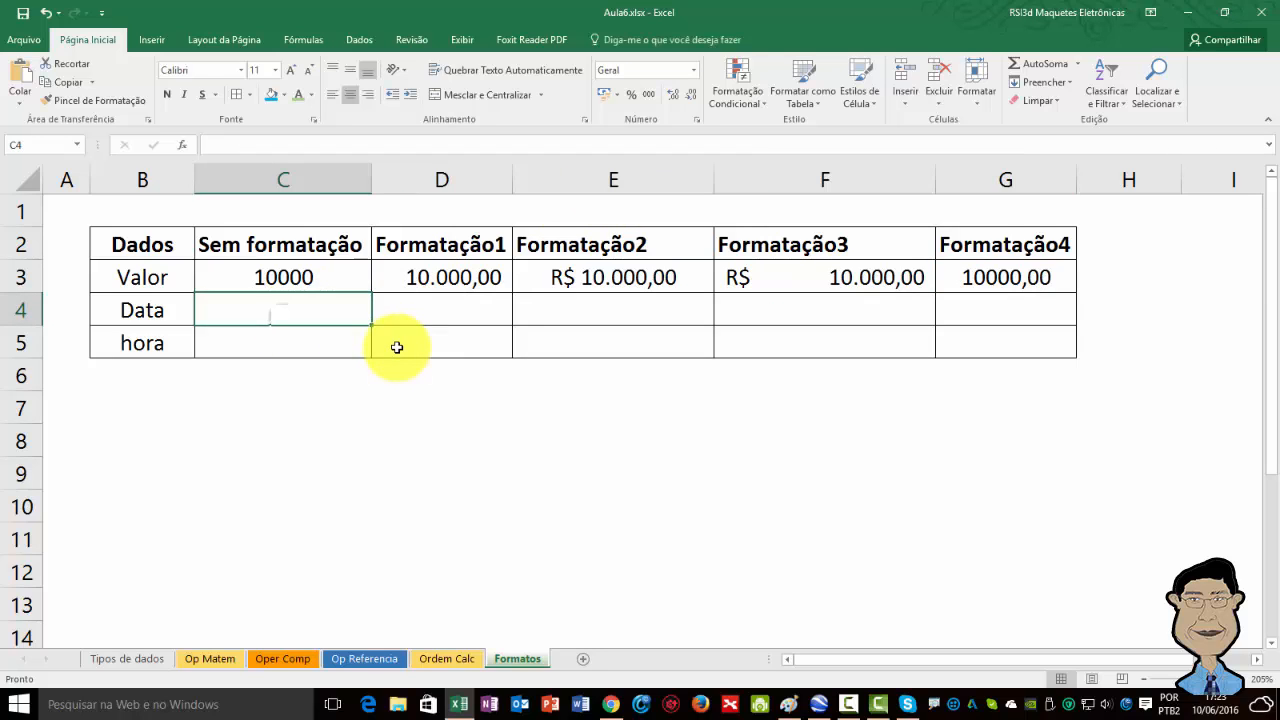
text(10)
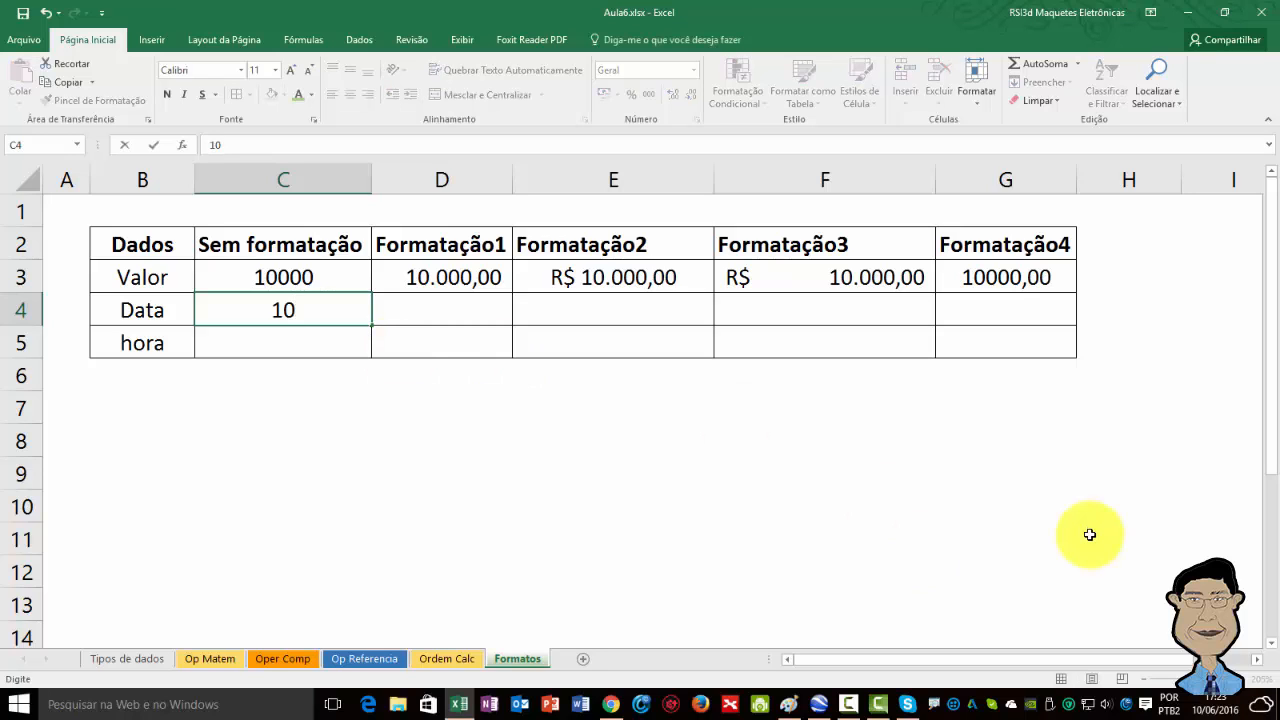
text(/6)
key(Return)
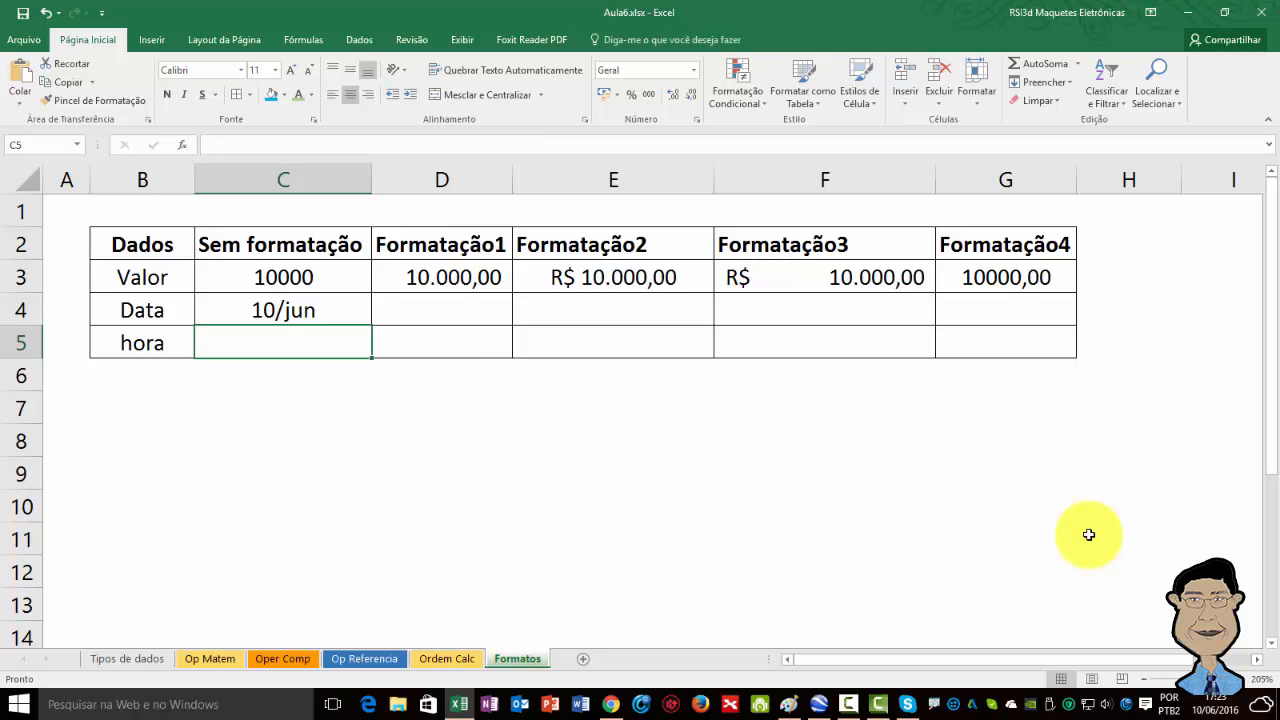
Fill the Sem formatação date across the Data row through Formatação4, choosing to copy the cells instead of a series.
key(Up)
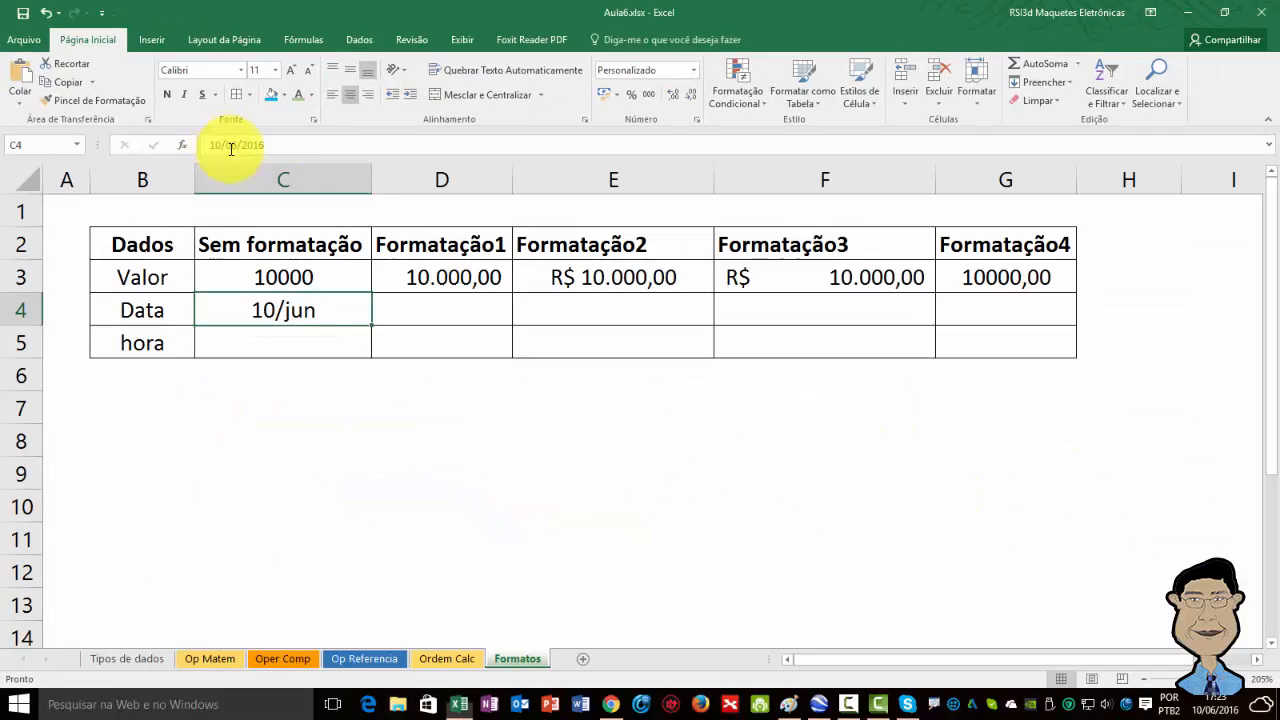
scroll(732, 588, up, 3)
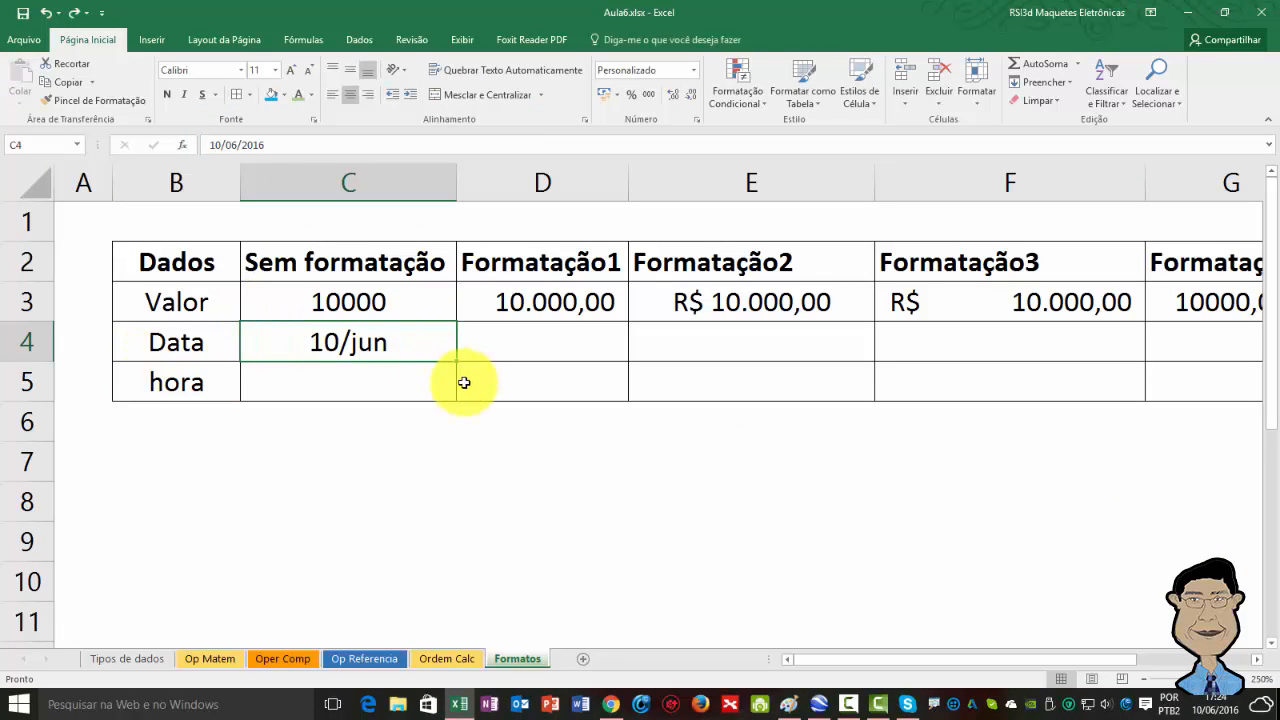
drag(456, 362, 1063, 341)
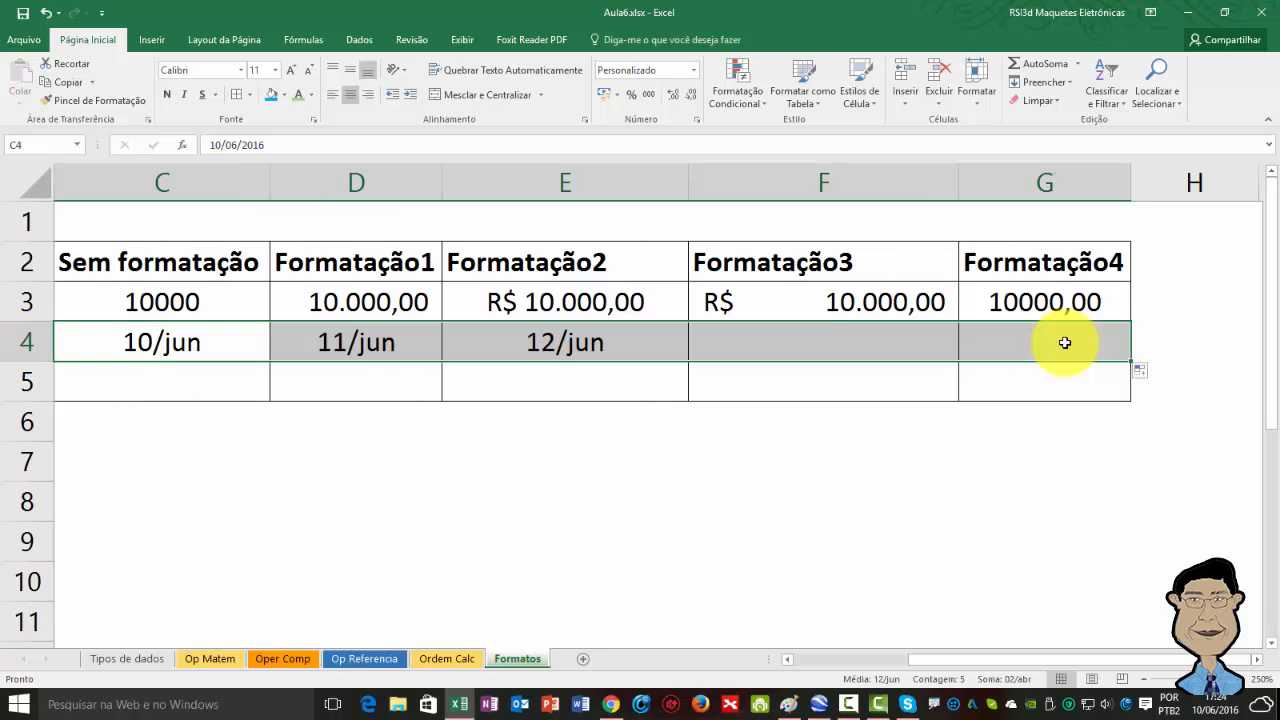
click(1147, 379)
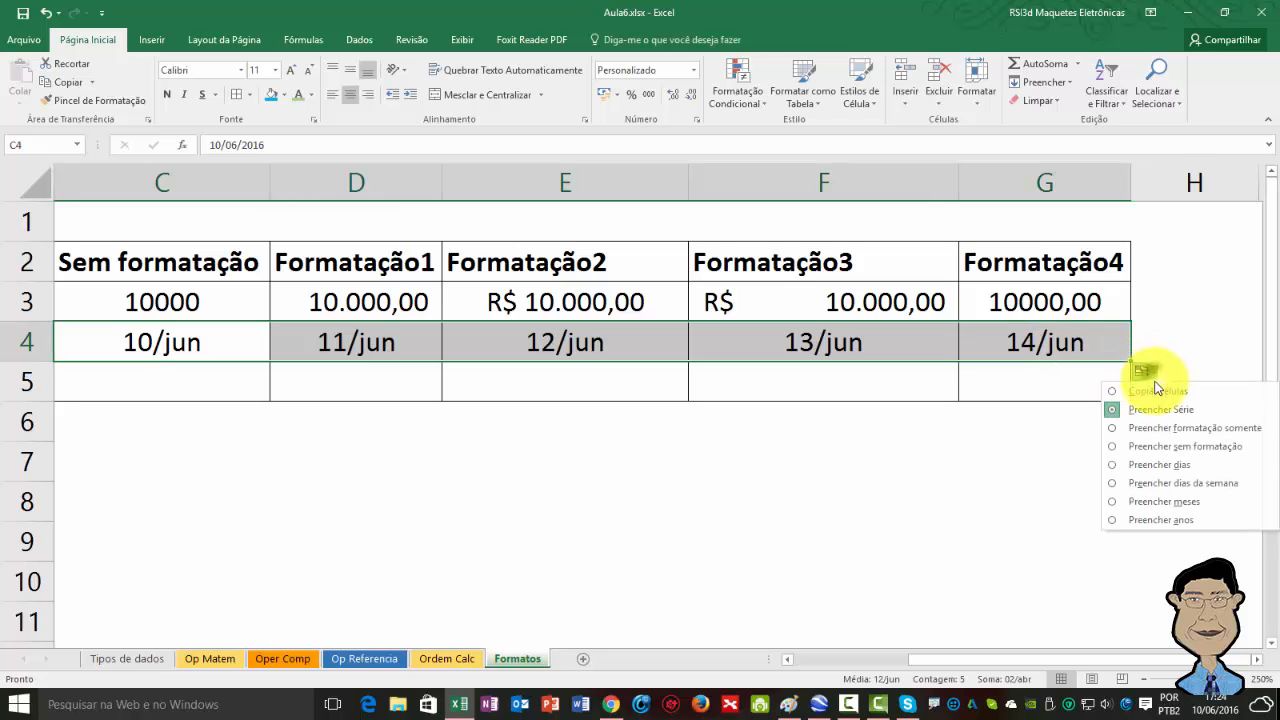
click(1146, 391)
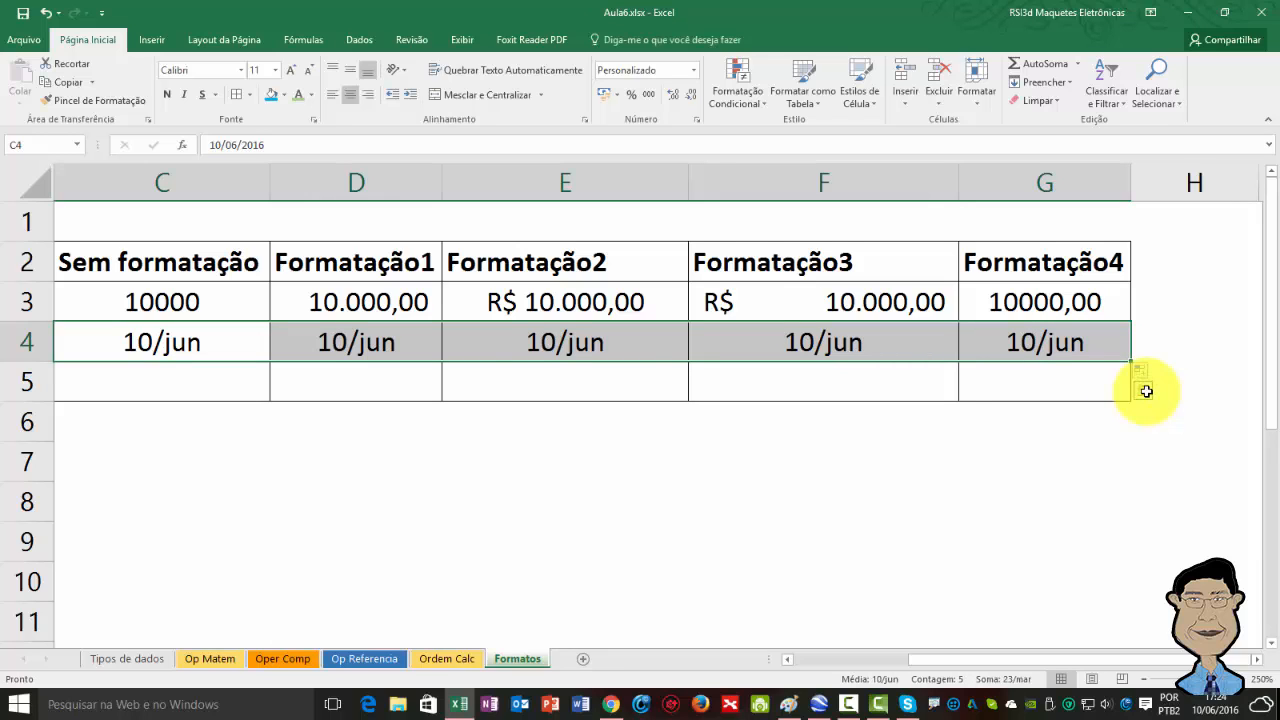
click(219, 345)
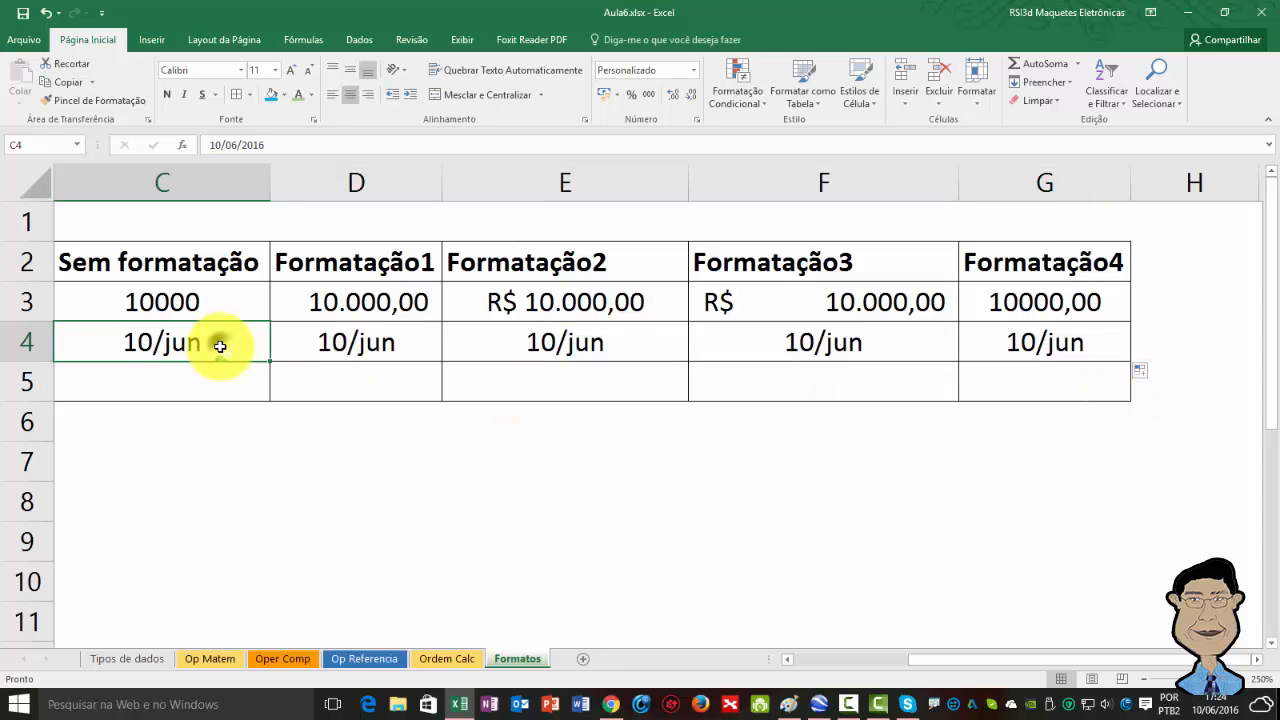
Apply the Data Abreviada number format to the Data cell under Formatação1.
scroll(219, 345, left, 2)
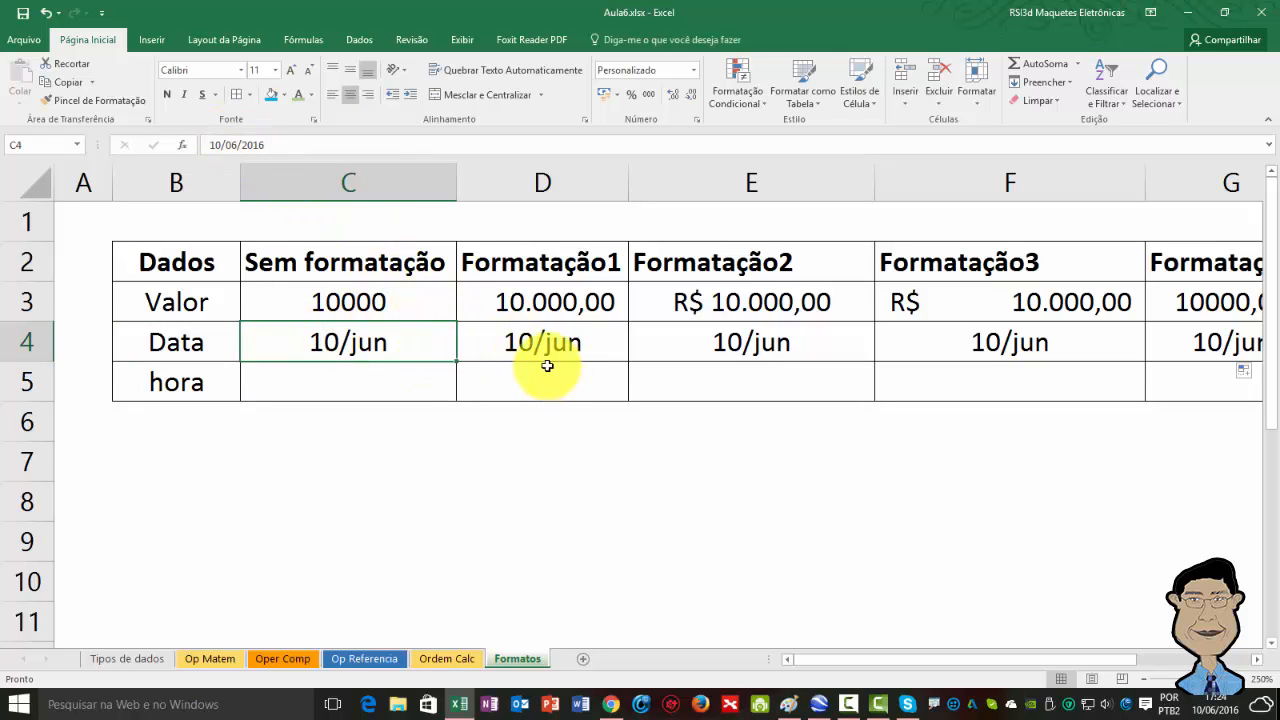
click(609, 350)
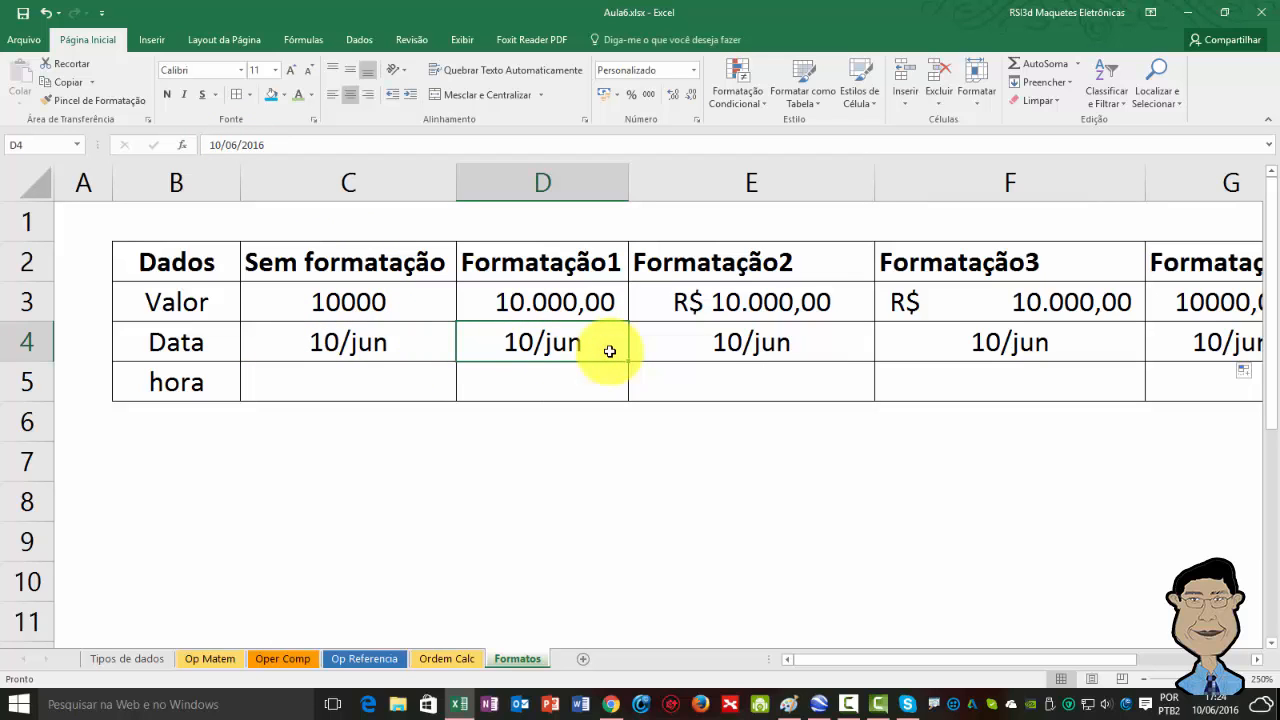
click(690, 70)
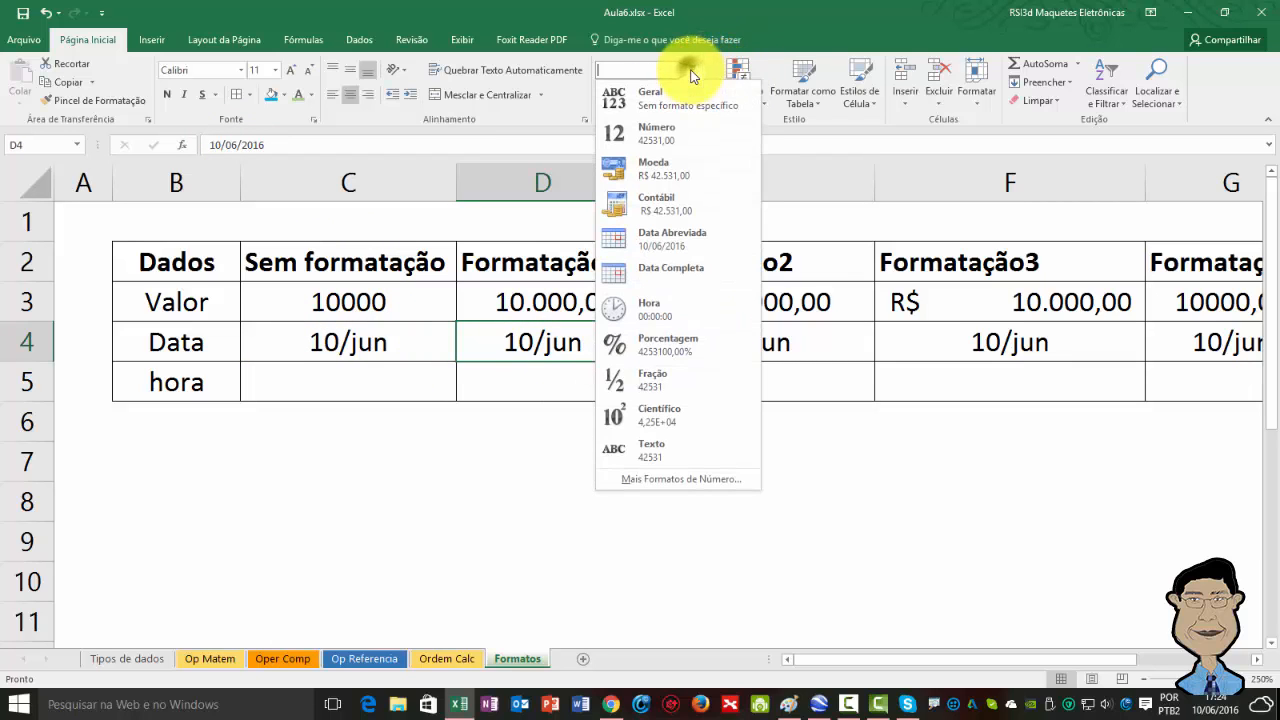
click(690, 240)
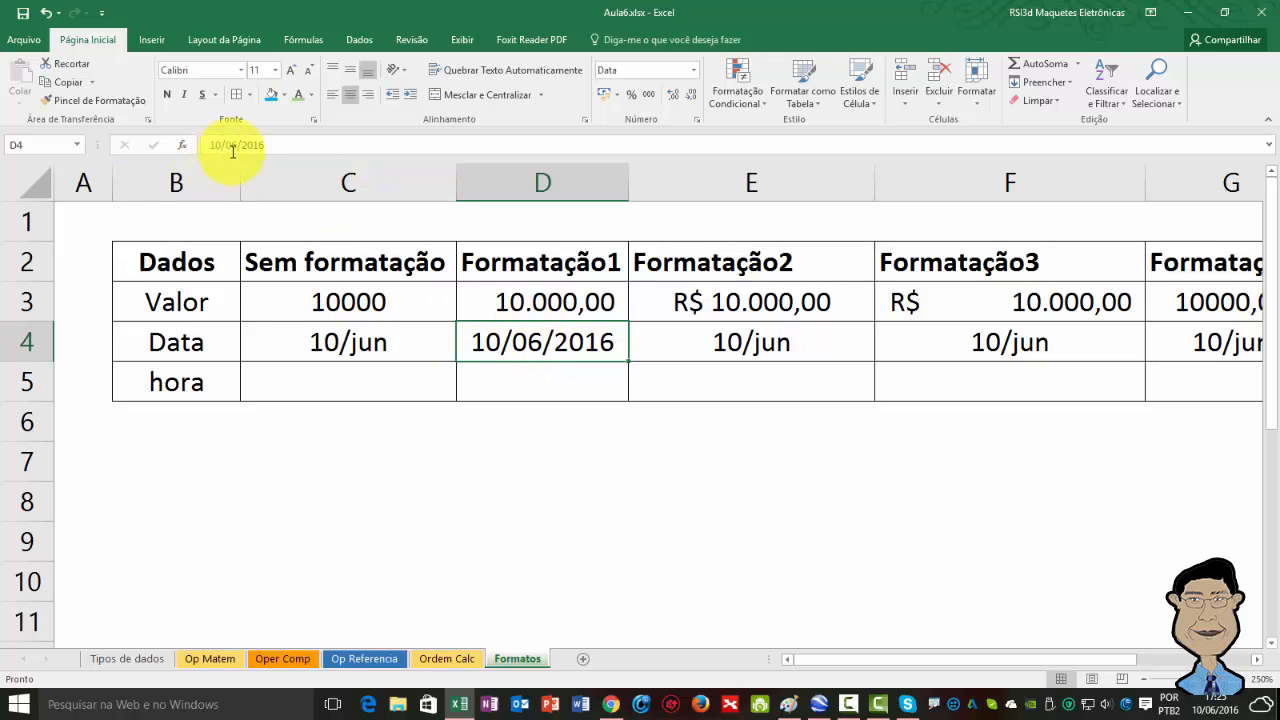
Format the Data cell under Formatação2 with the Data category type 14/3/12.
click(737, 356)
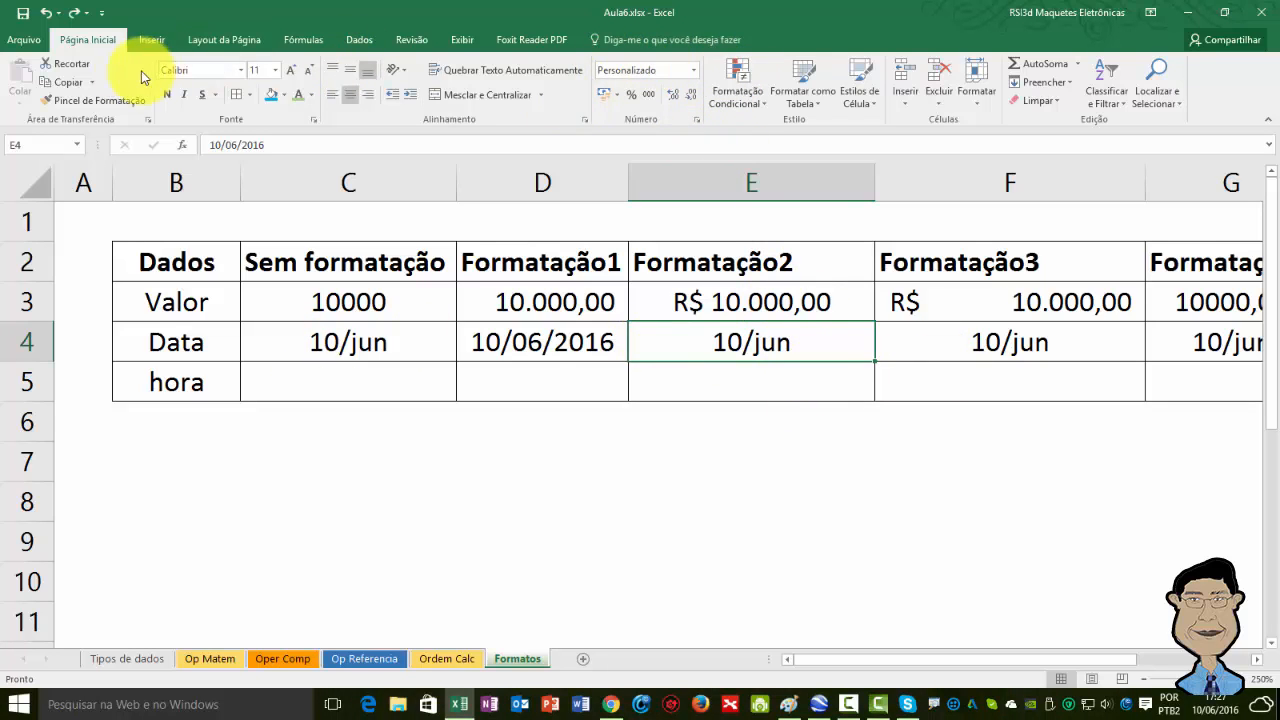
click(693, 71)
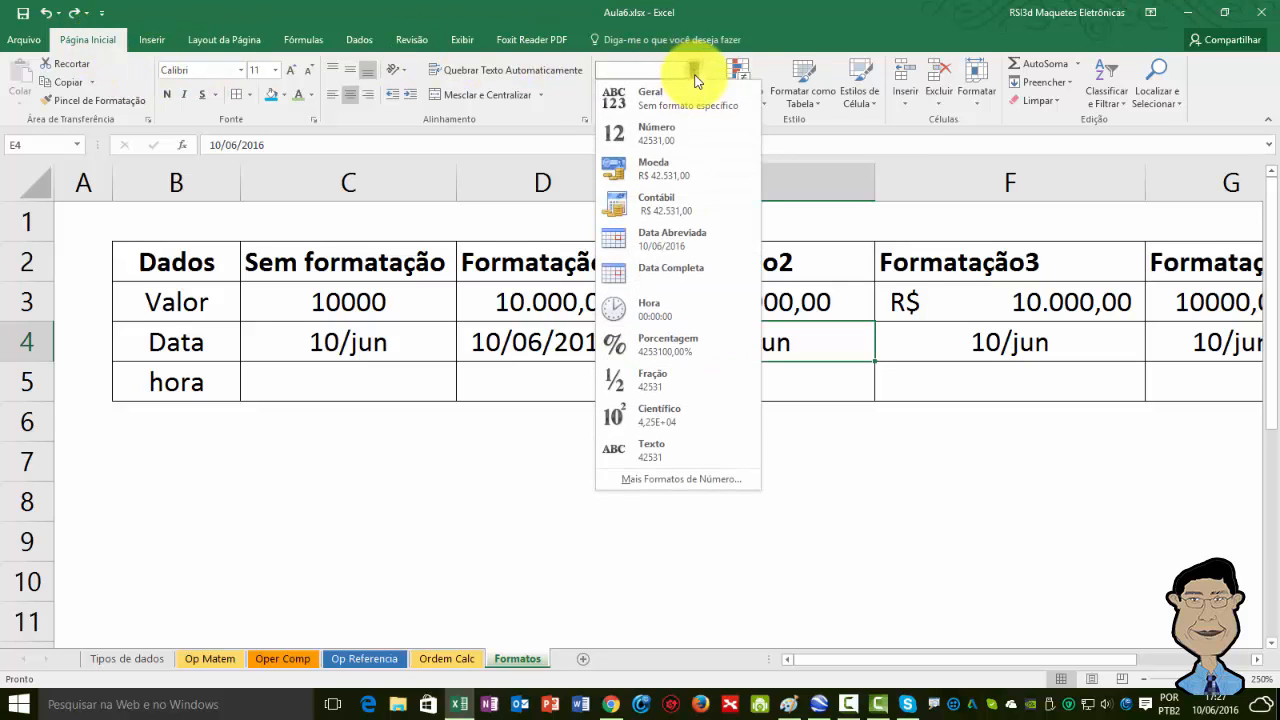
click(673, 480)
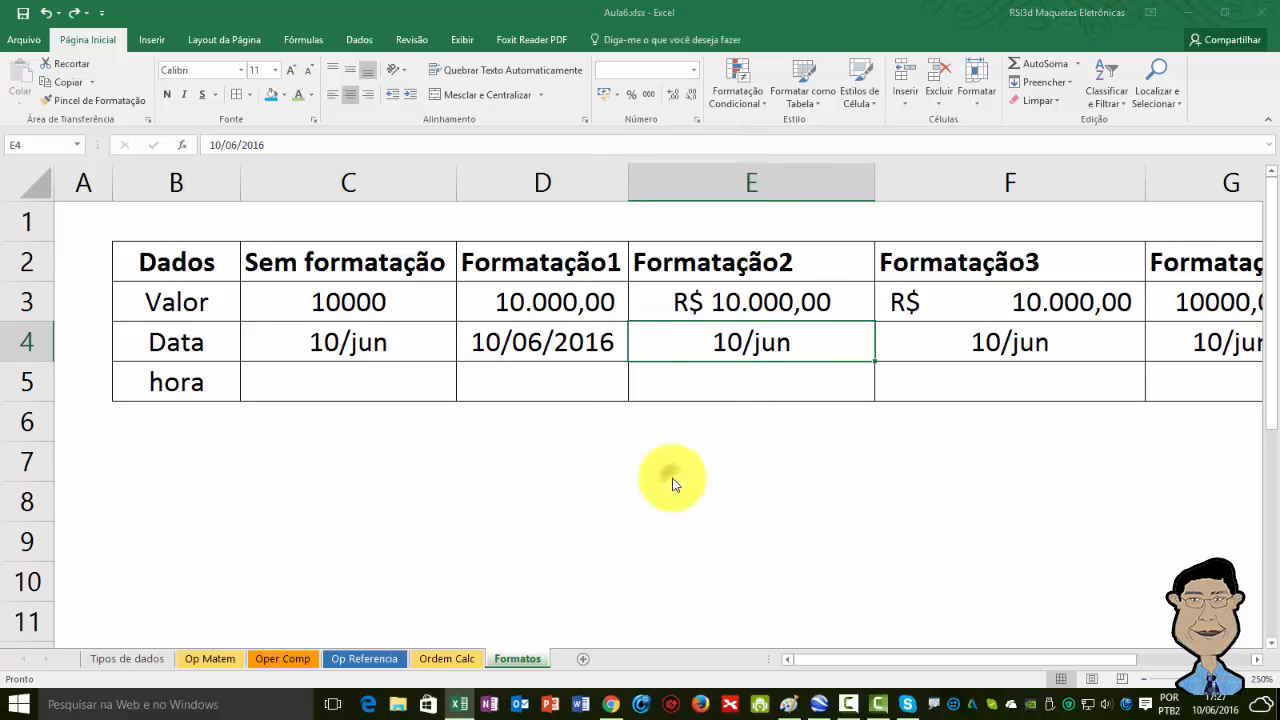
drag(385, 187, 282, 224)
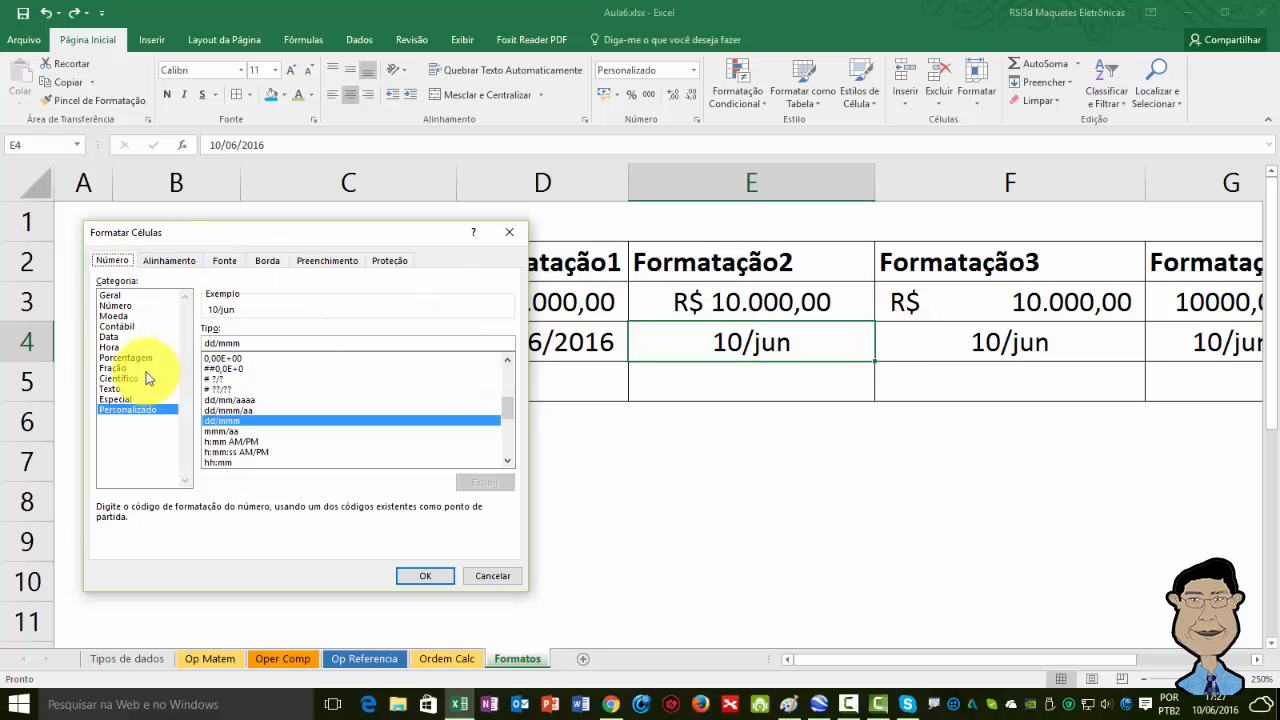
click(137, 338)
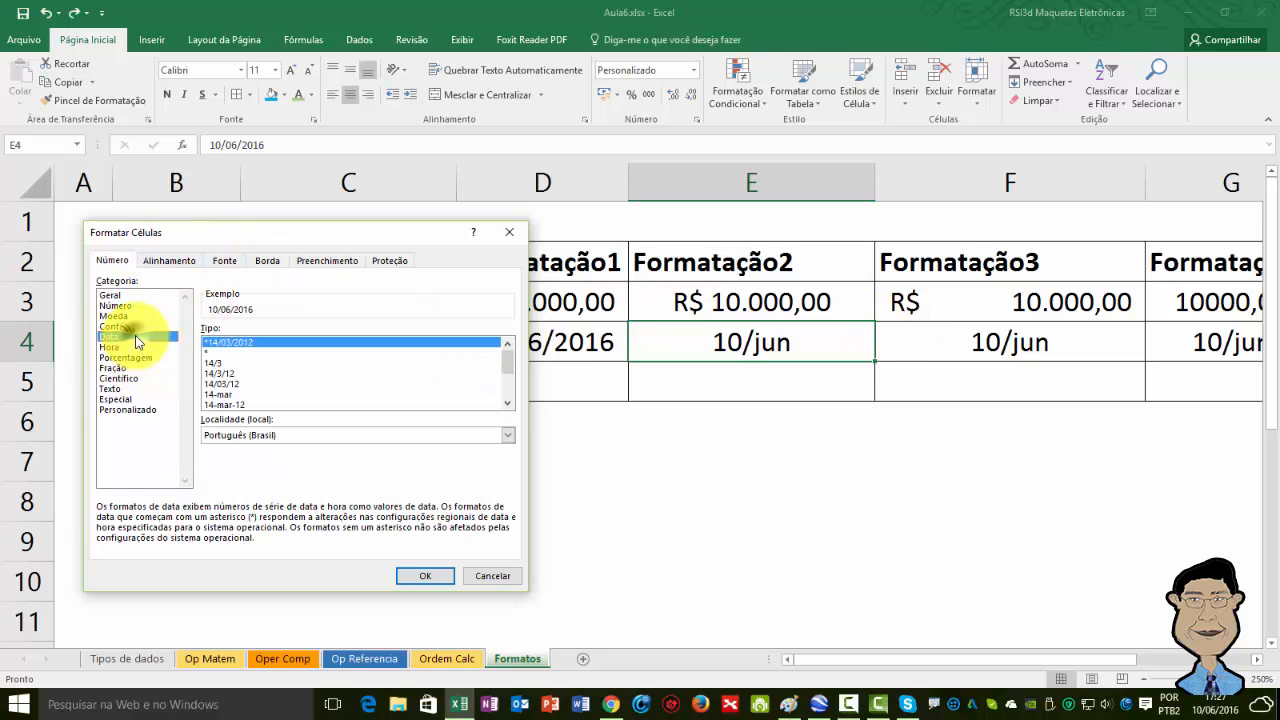
click(252, 375)
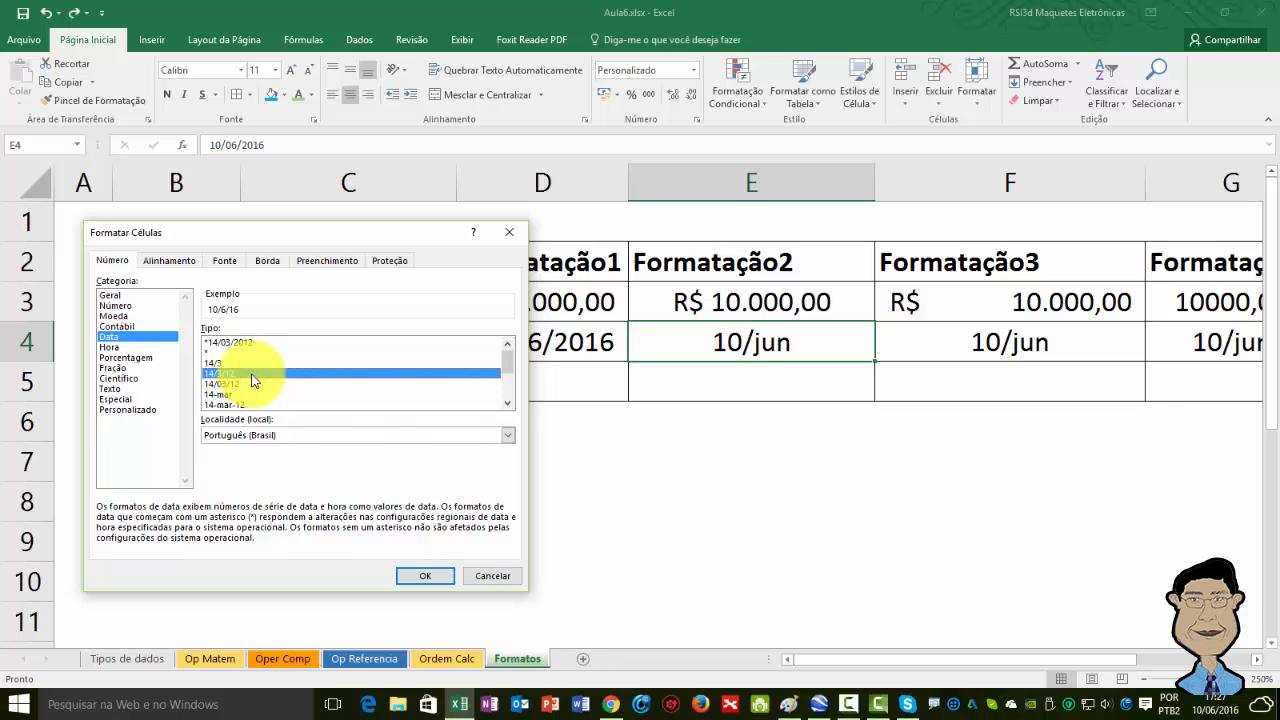
click(438, 573)
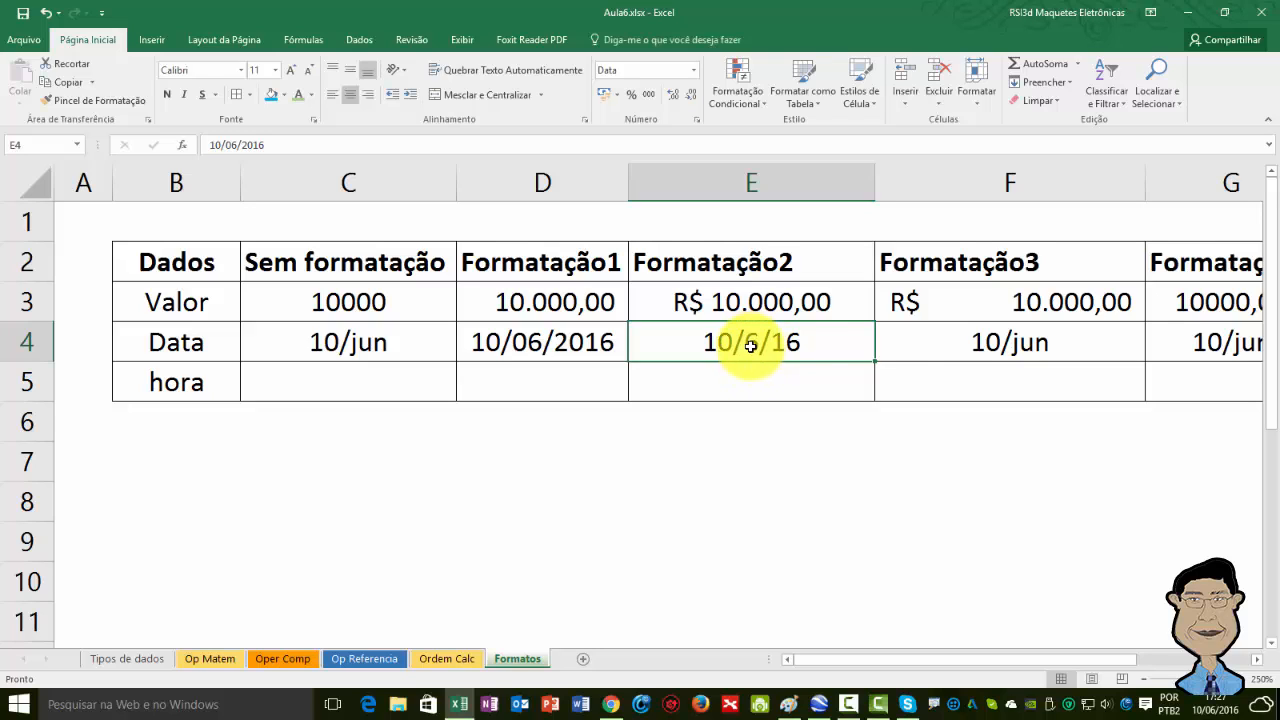
Format the Data cell under Formatação3 with the Data category type 14-mar-12.
click(899, 344)
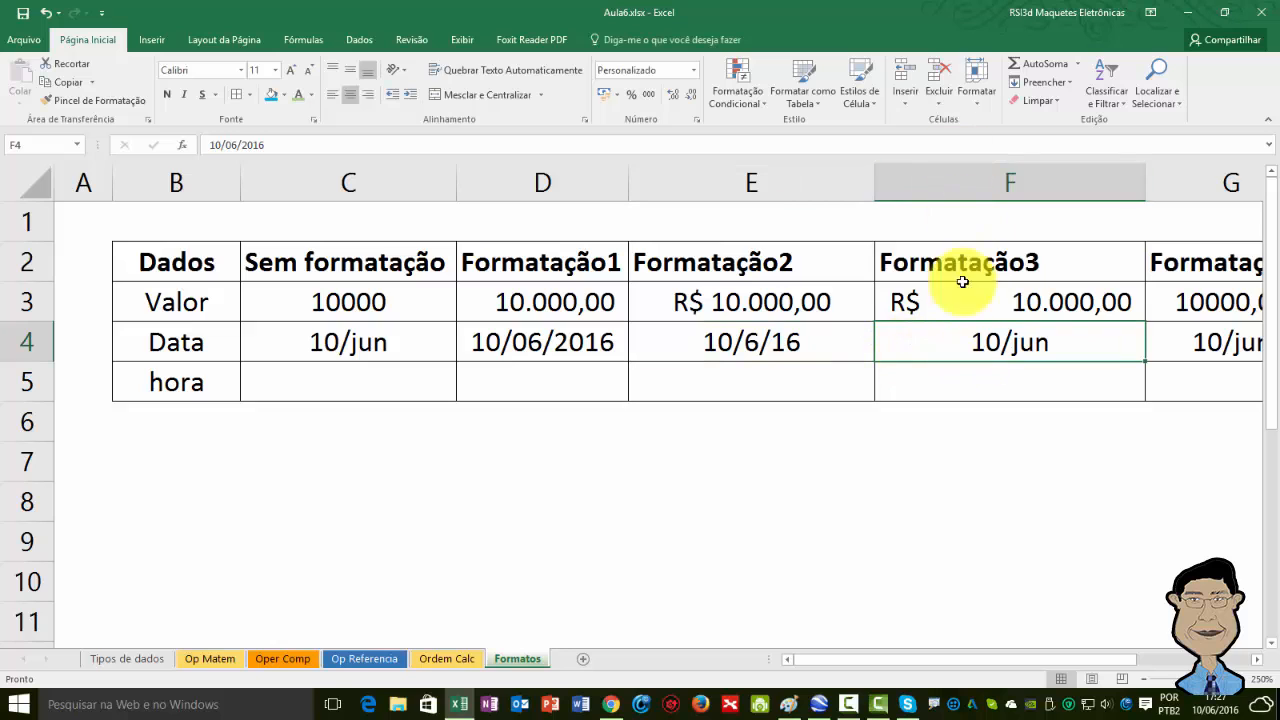
click(692, 71)
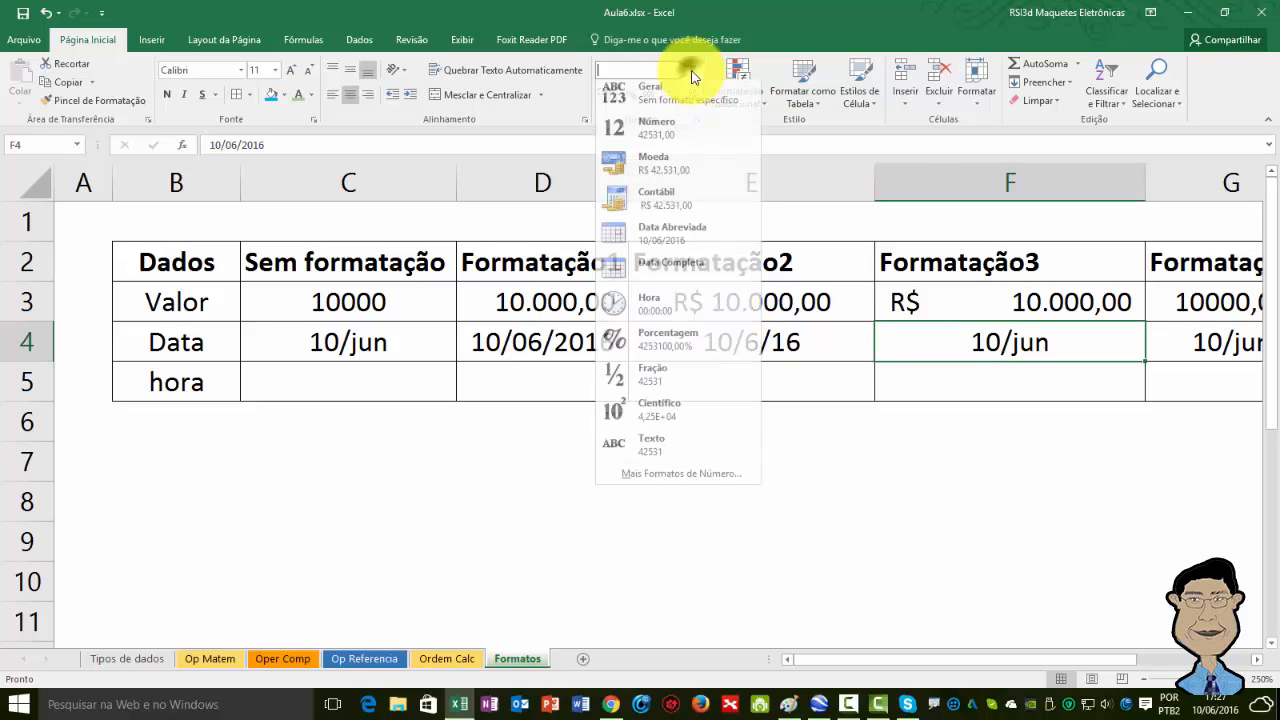
click(701, 484)
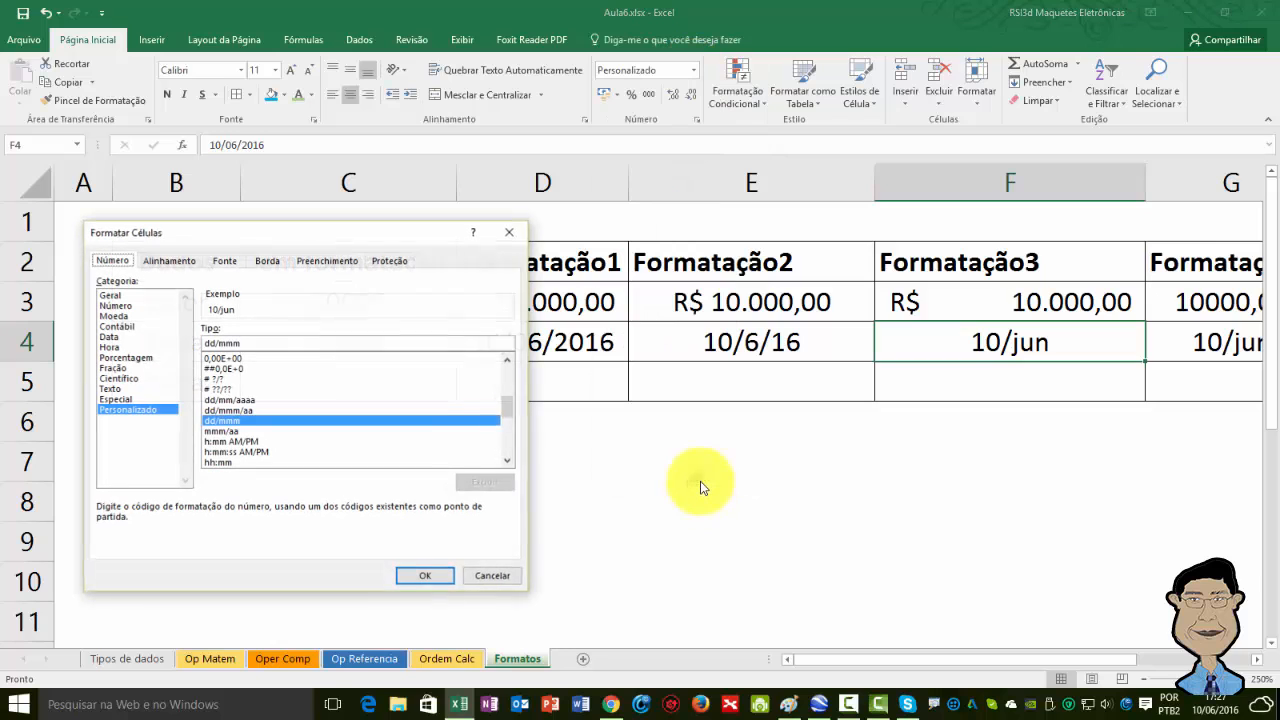
click(112, 337)
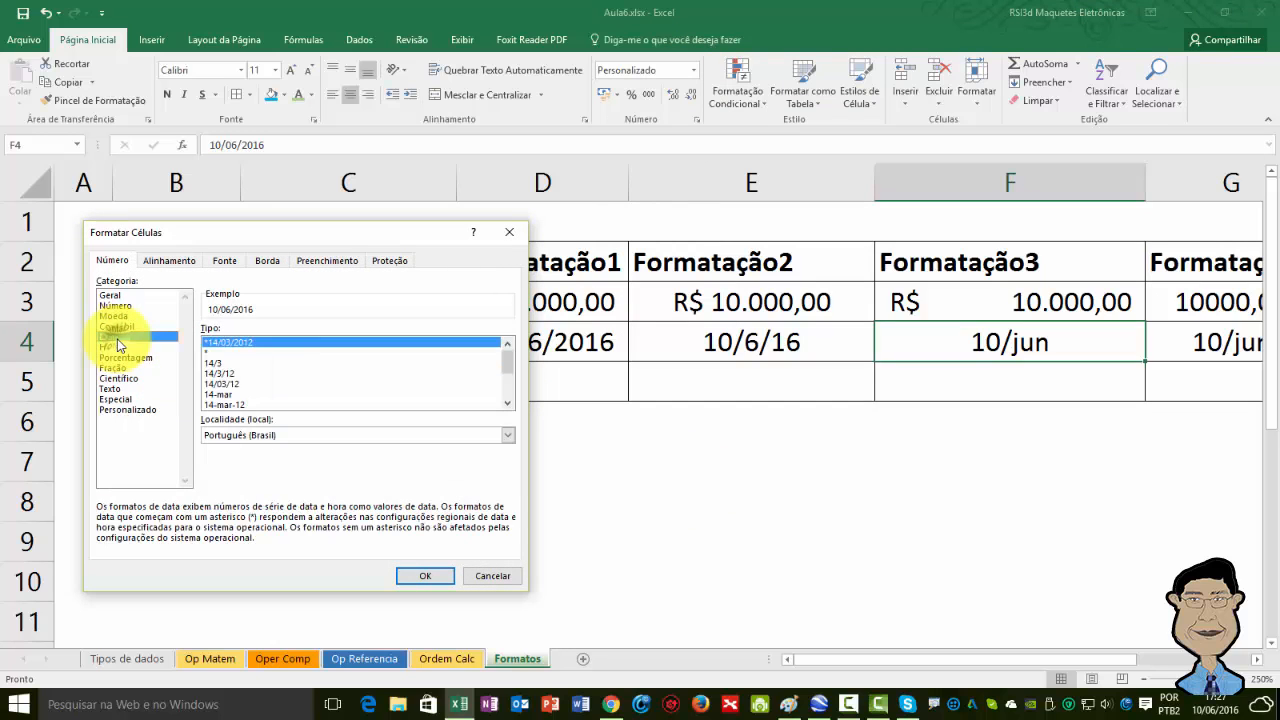
click(235, 404)
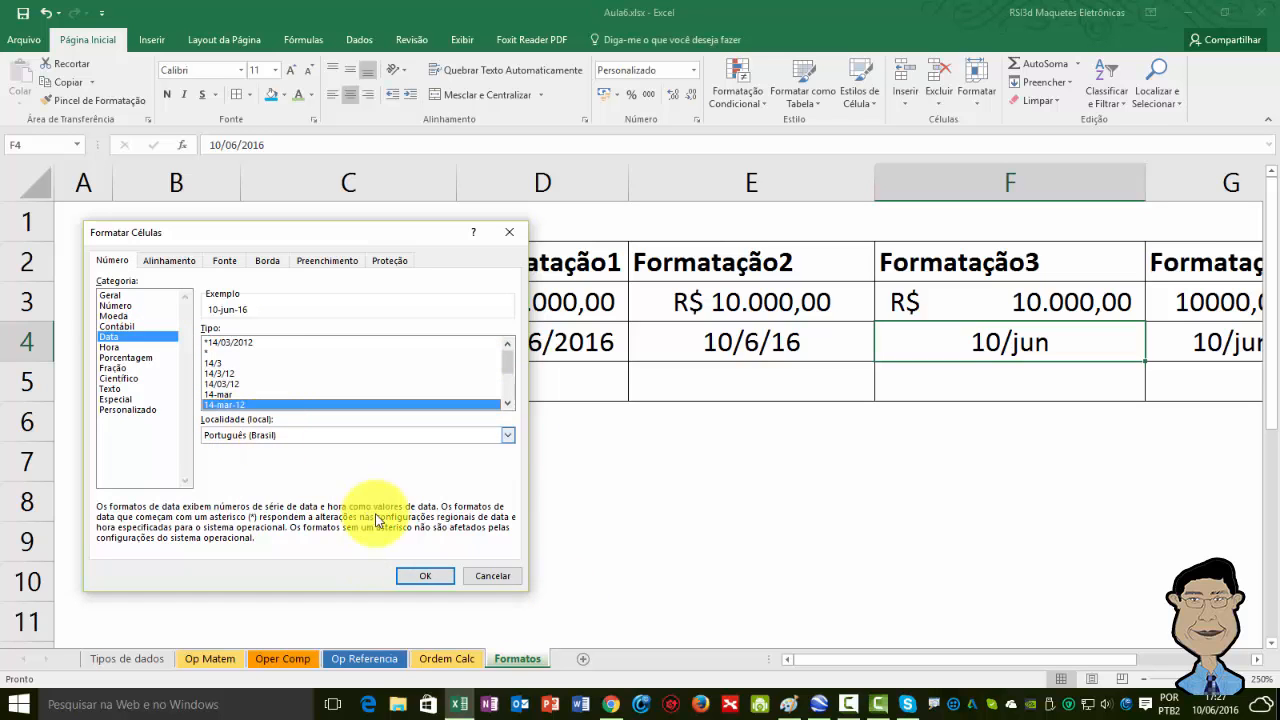
click(425, 576)
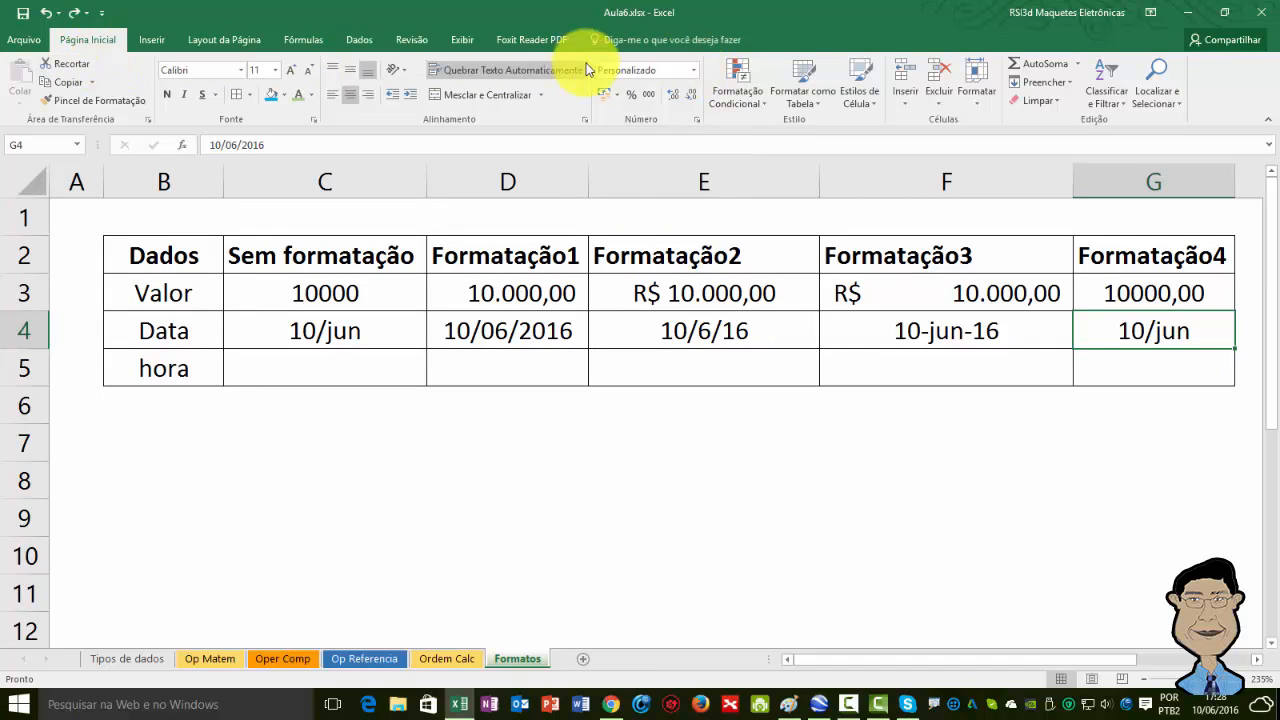
Format the Data cell under Formatação4 with the Data category type 14-mar.
click(692, 72)
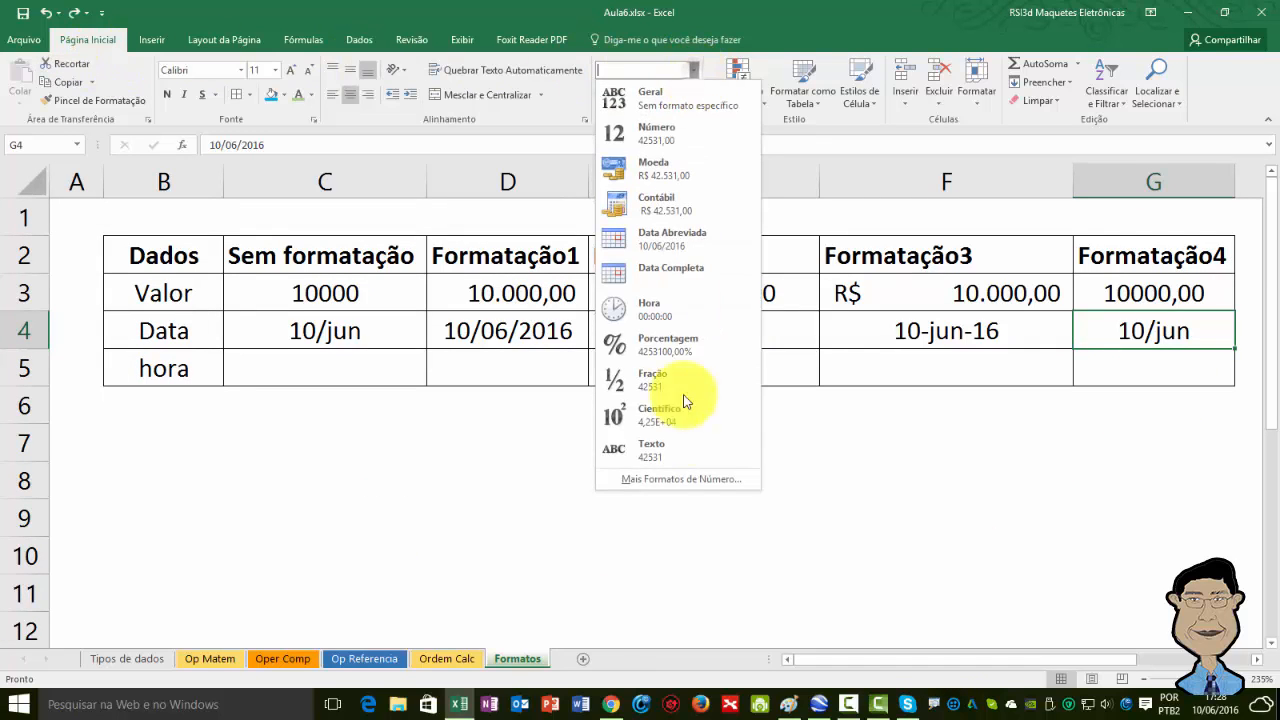
click(653, 478)
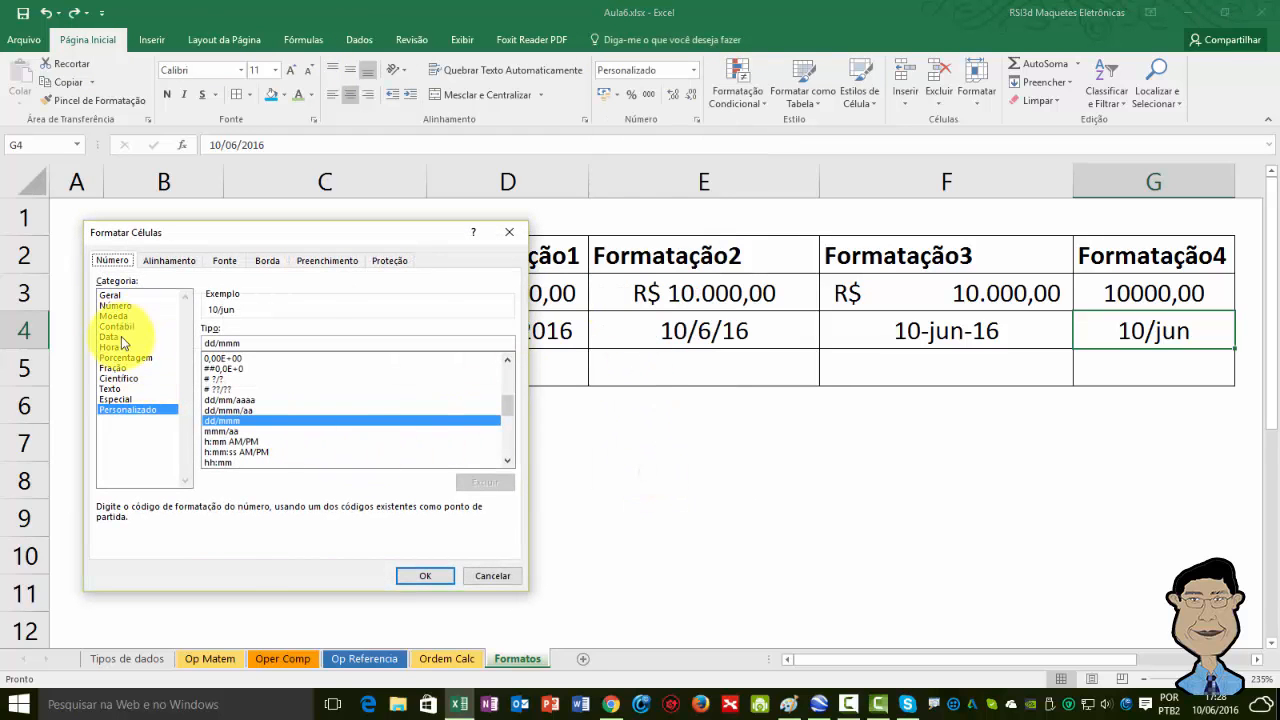
click(110, 337)
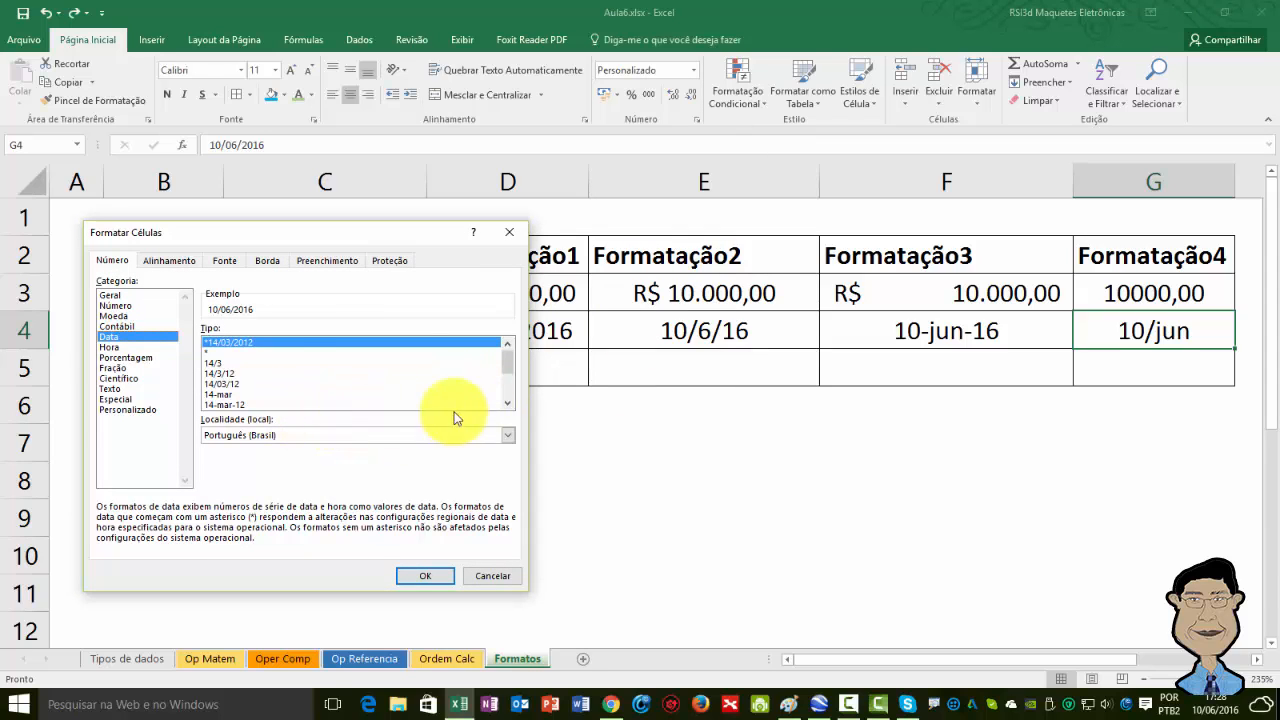
click(507, 405)
click(507, 405)
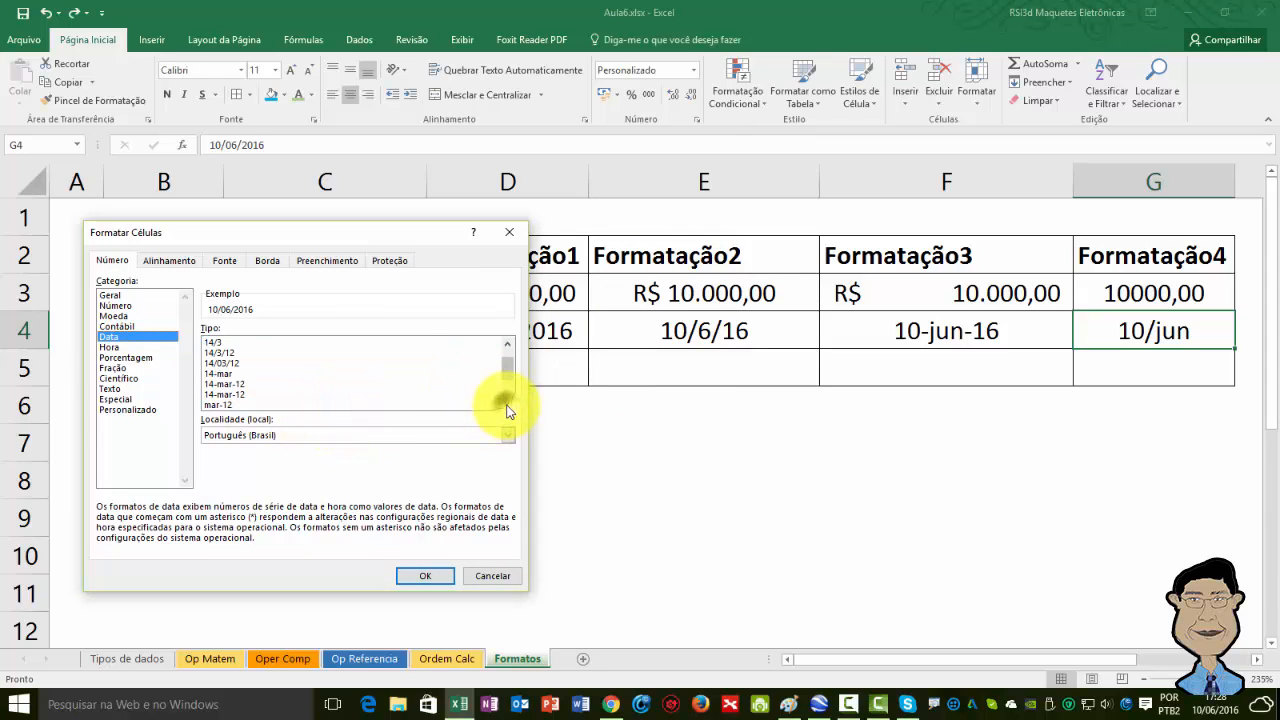
click(507, 405)
click(507, 405)
click(507, 405)
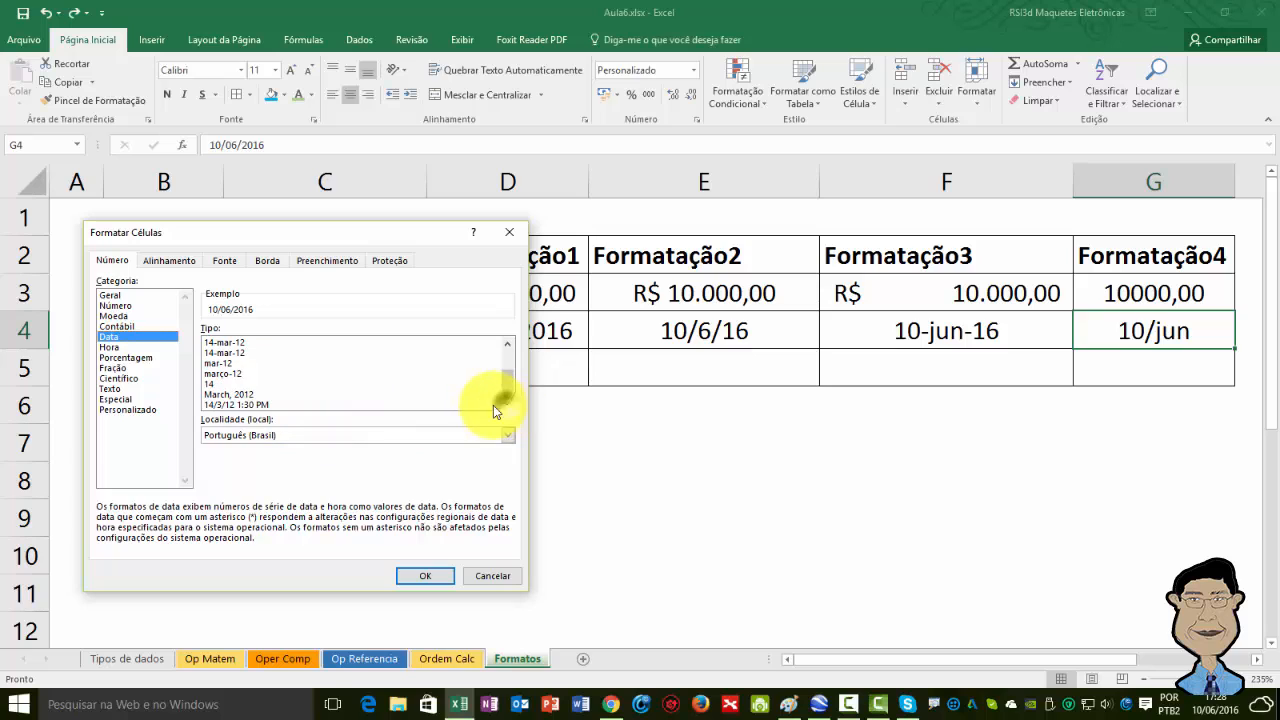
click(233, 357)
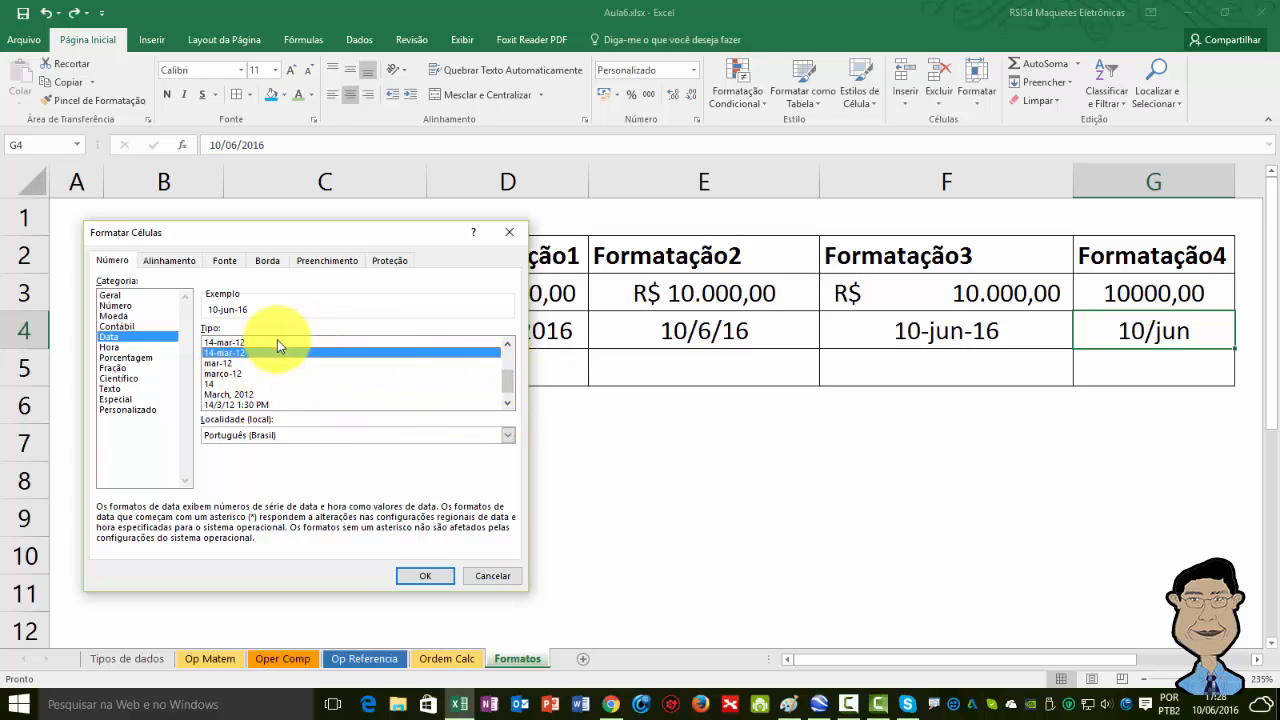
click(268, 342)
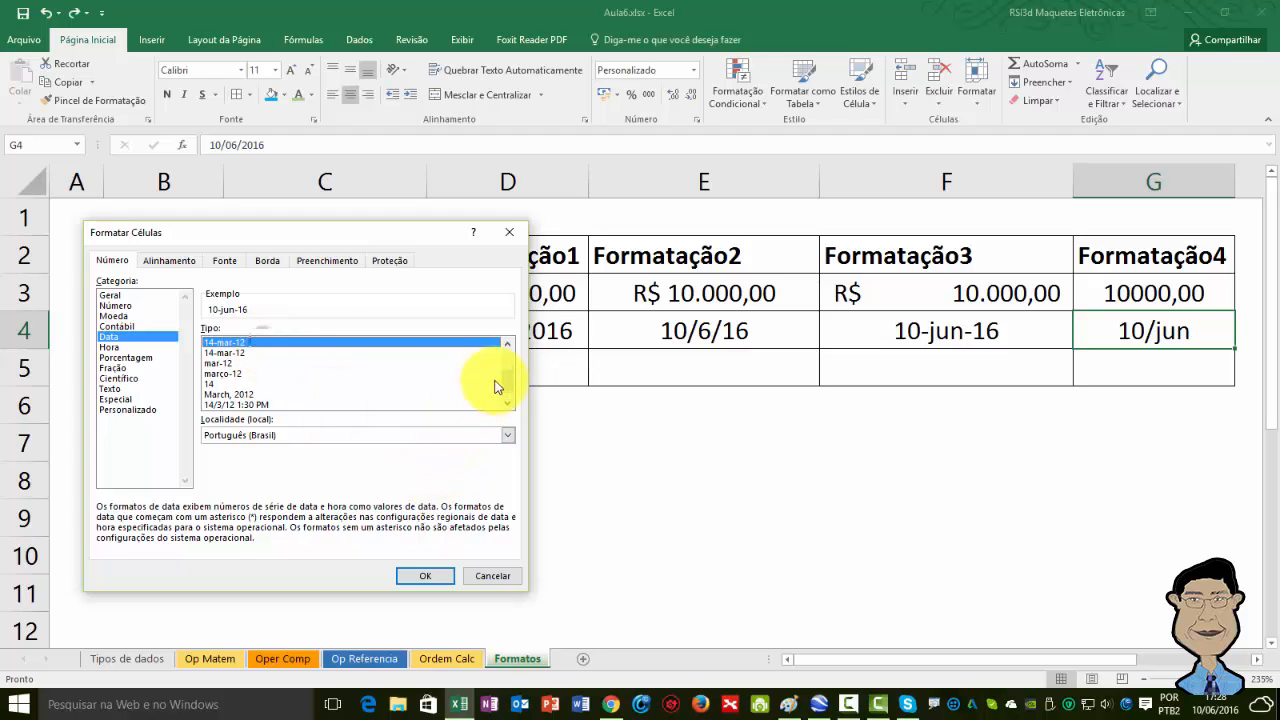
click(507, 343)
click(507, 343)
click(507, 343)
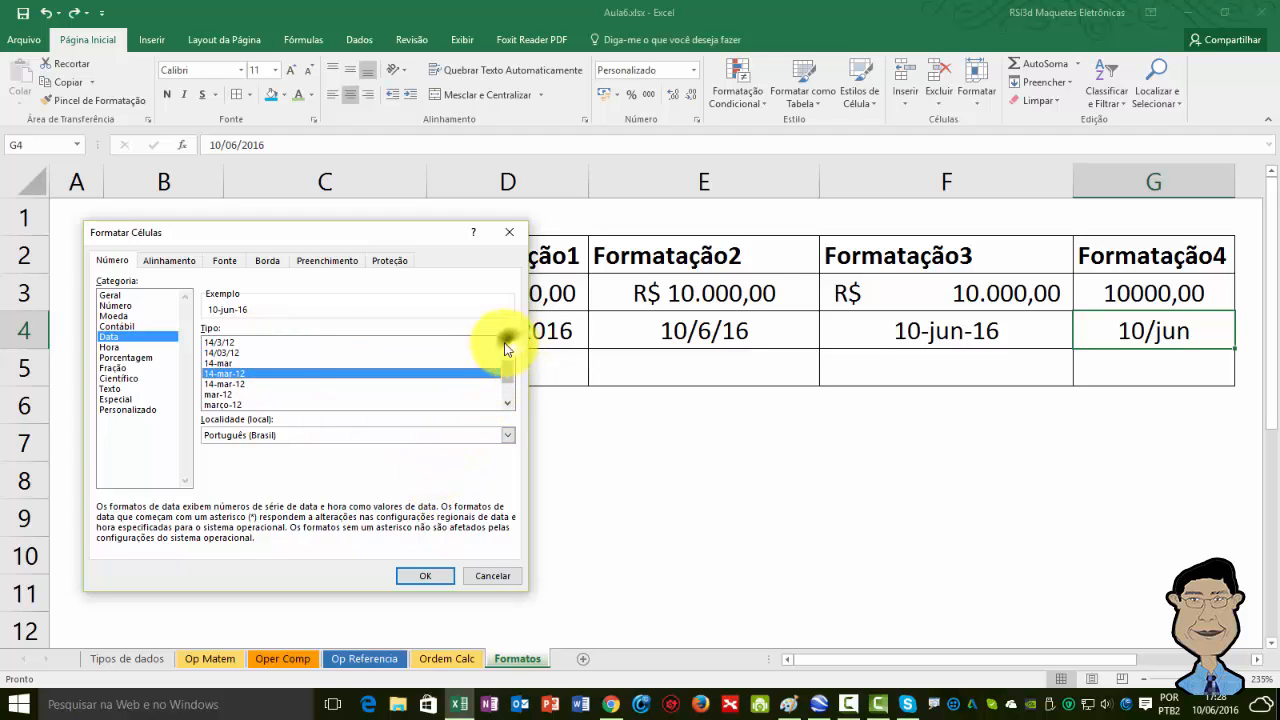
click(252, 362)
click(428, 576)
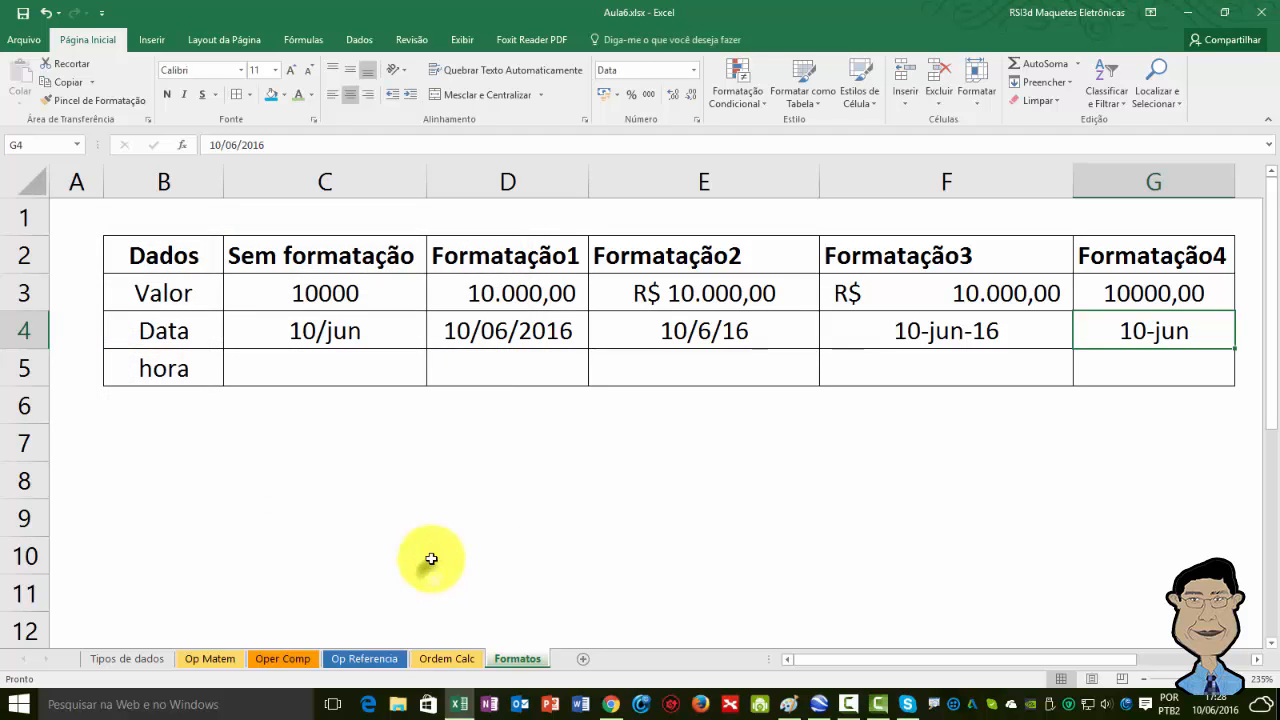
Step through the Data row cells to compare the different date formats.
click(285, 322)
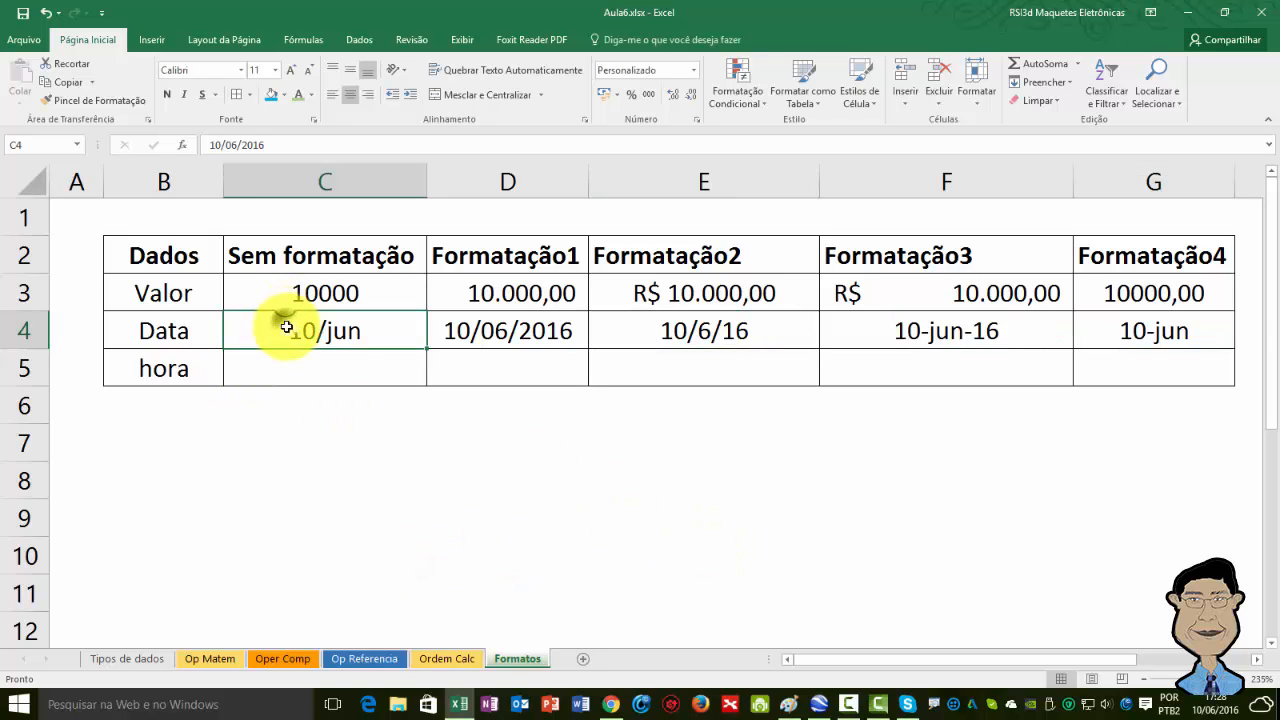
key(Right)
key(Right)
key(Right)
key(Right)
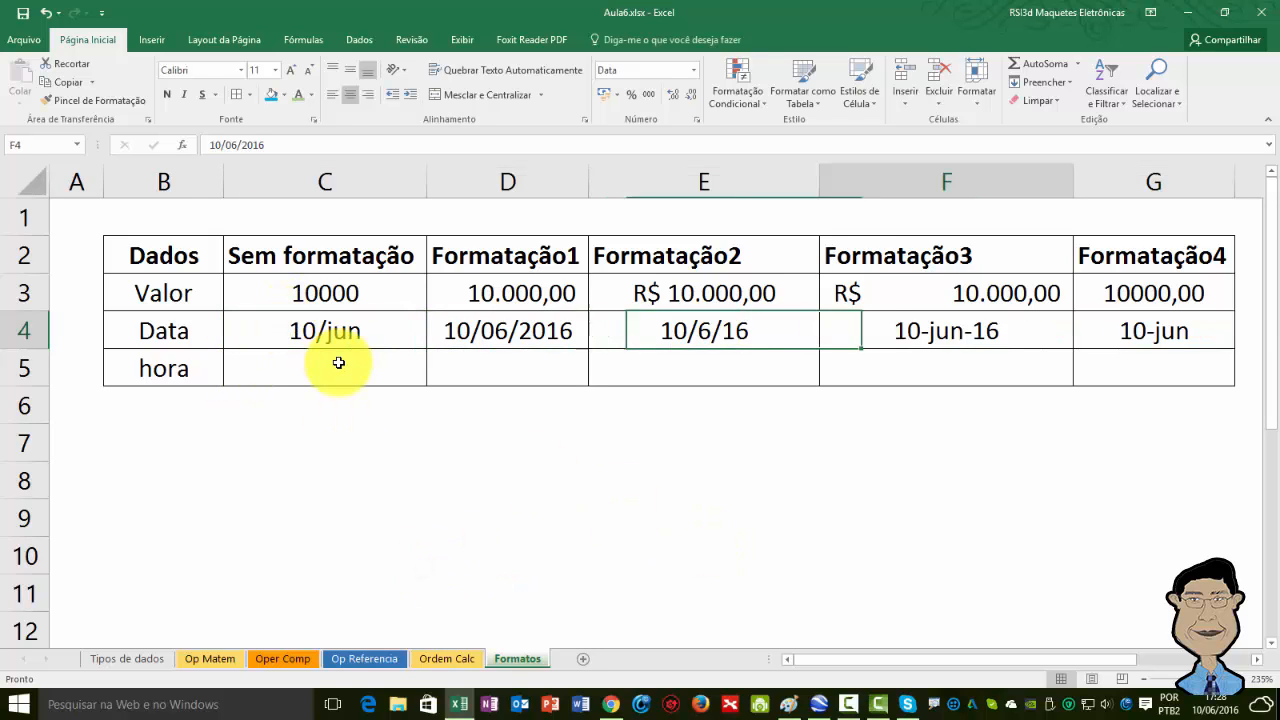
key(Left)
key(Left)
key(Left)
key(Left)
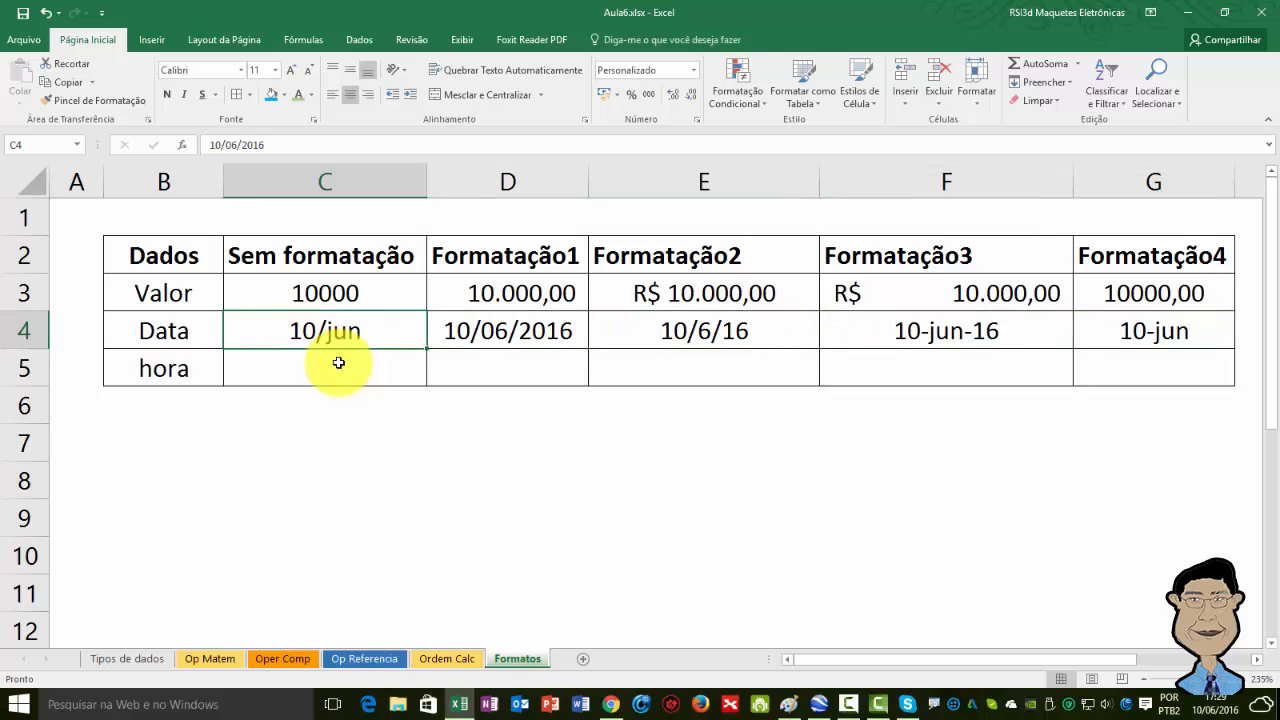
Enter the time 10:00 in the hora cell under Sem formatação.
click(309, 376)
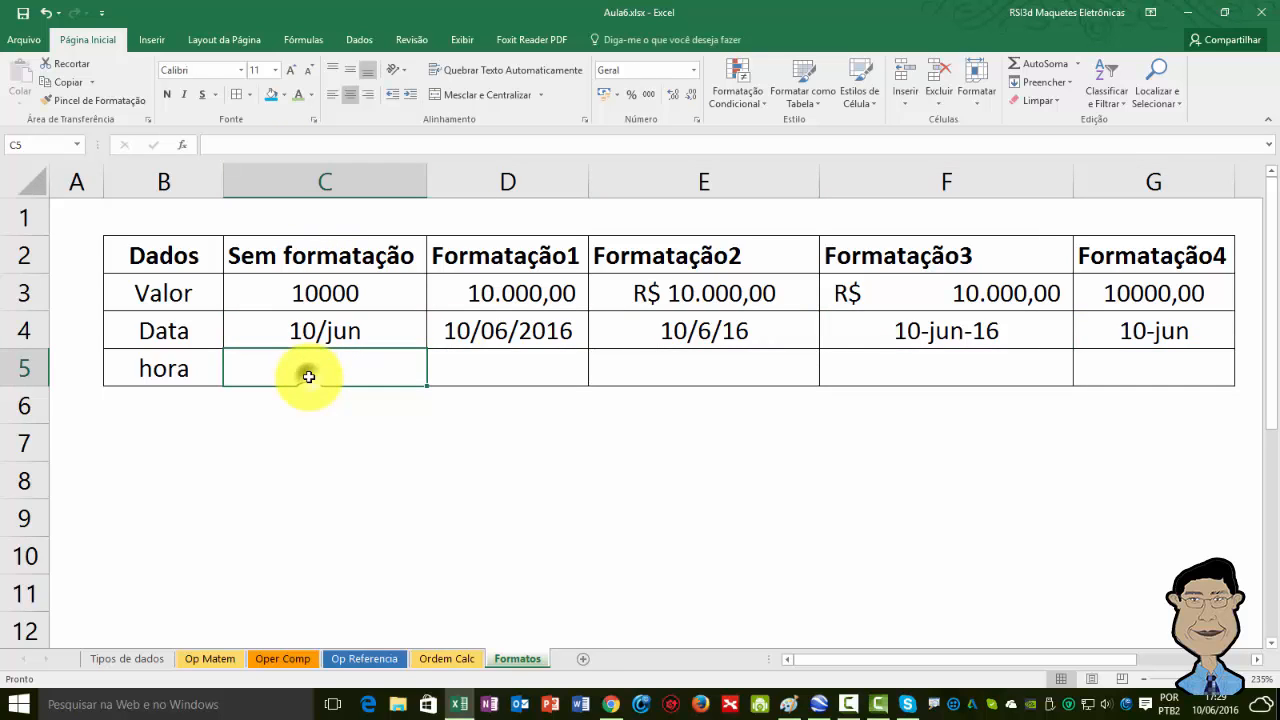
text(10:00)
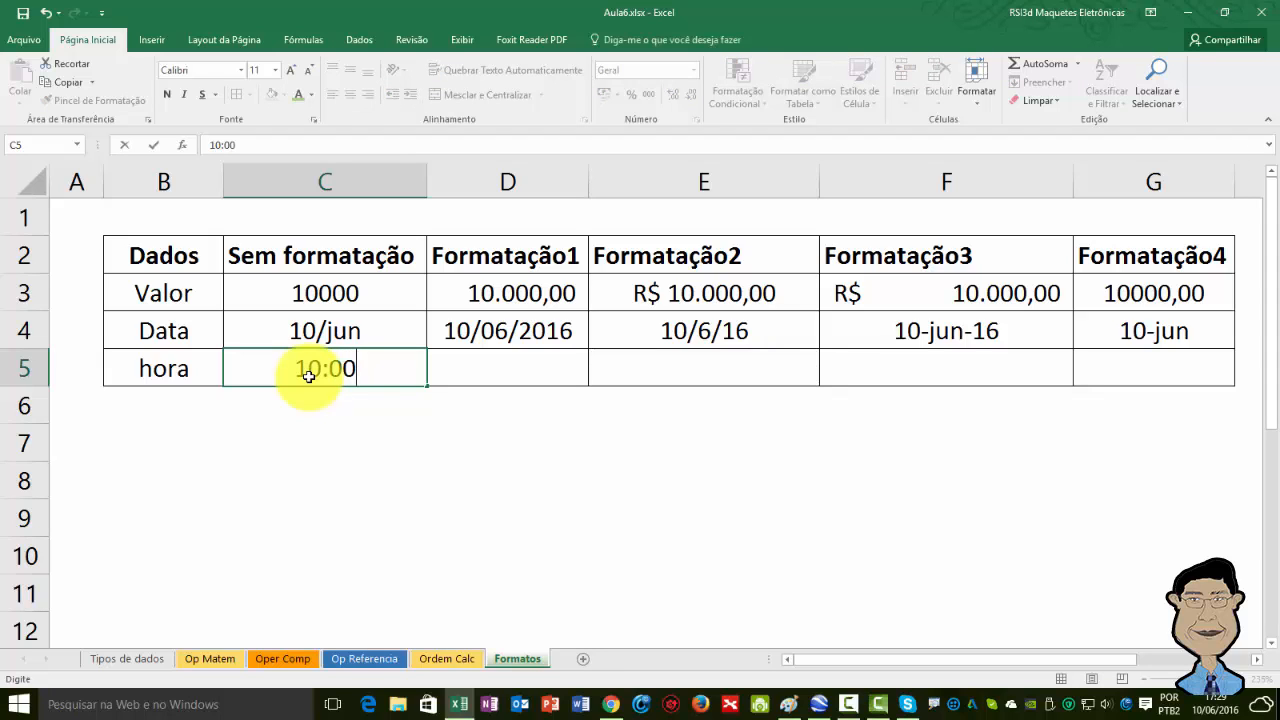
key(Return)
Fill the 10:00 time across the hora row to Formatação4, copying the cells instead of filling a series.
click(314, 374)
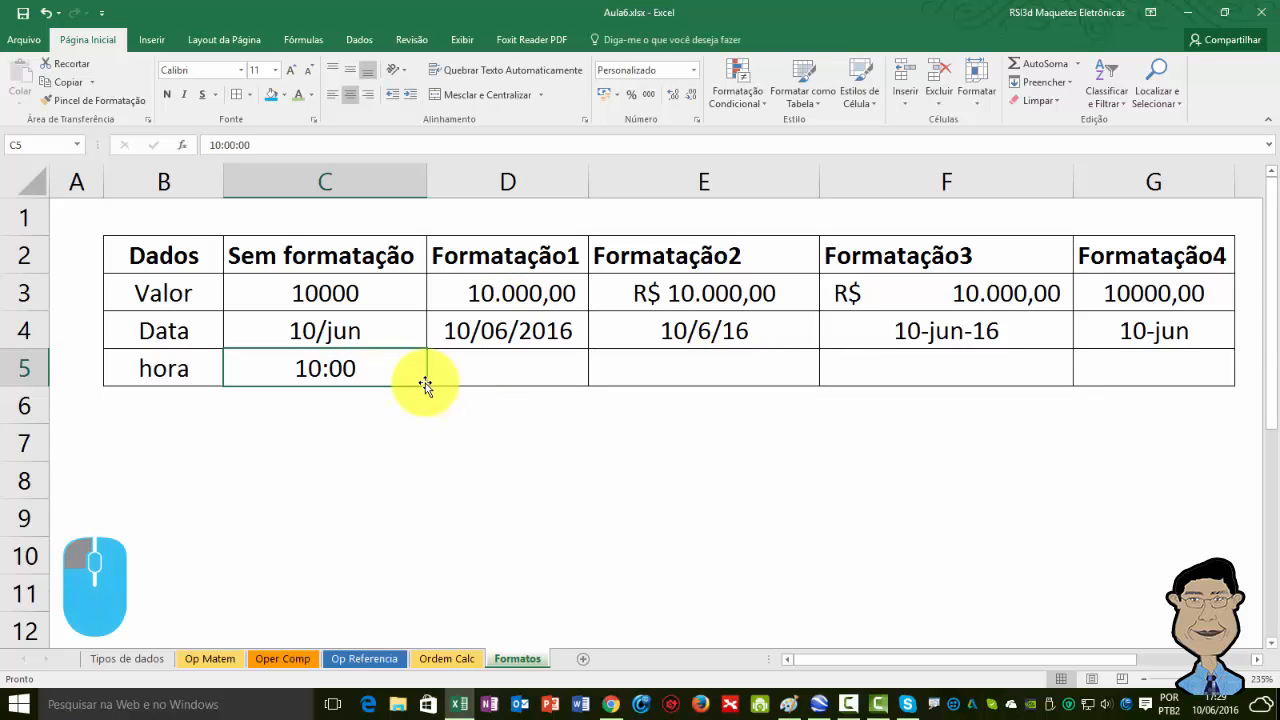
drag(425, 385, 1190, 380)
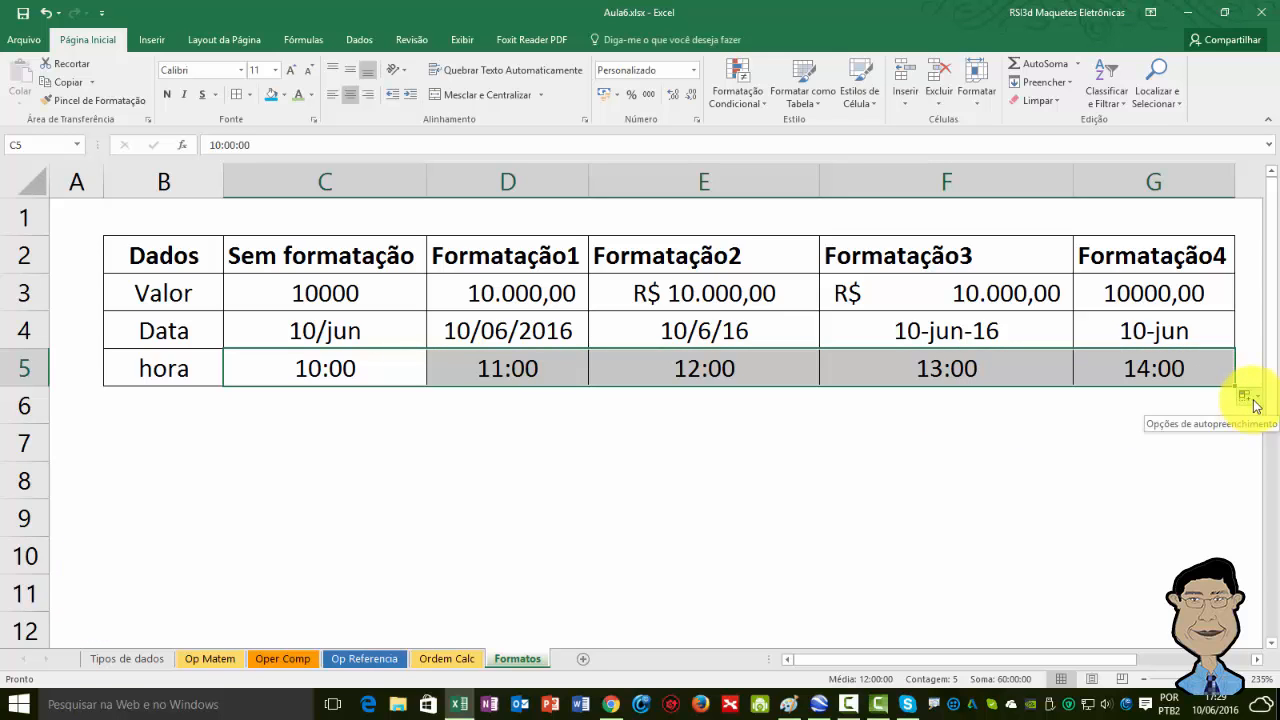
click(1255, 402)
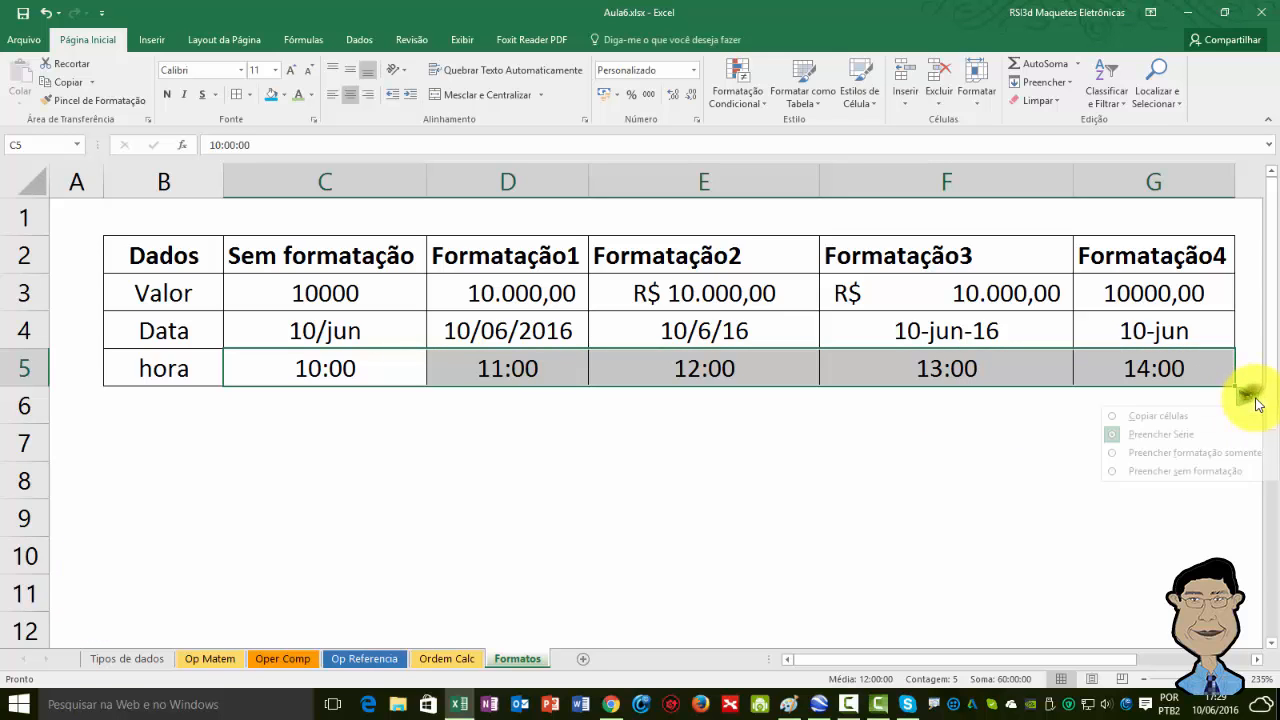
click(1173, 416)
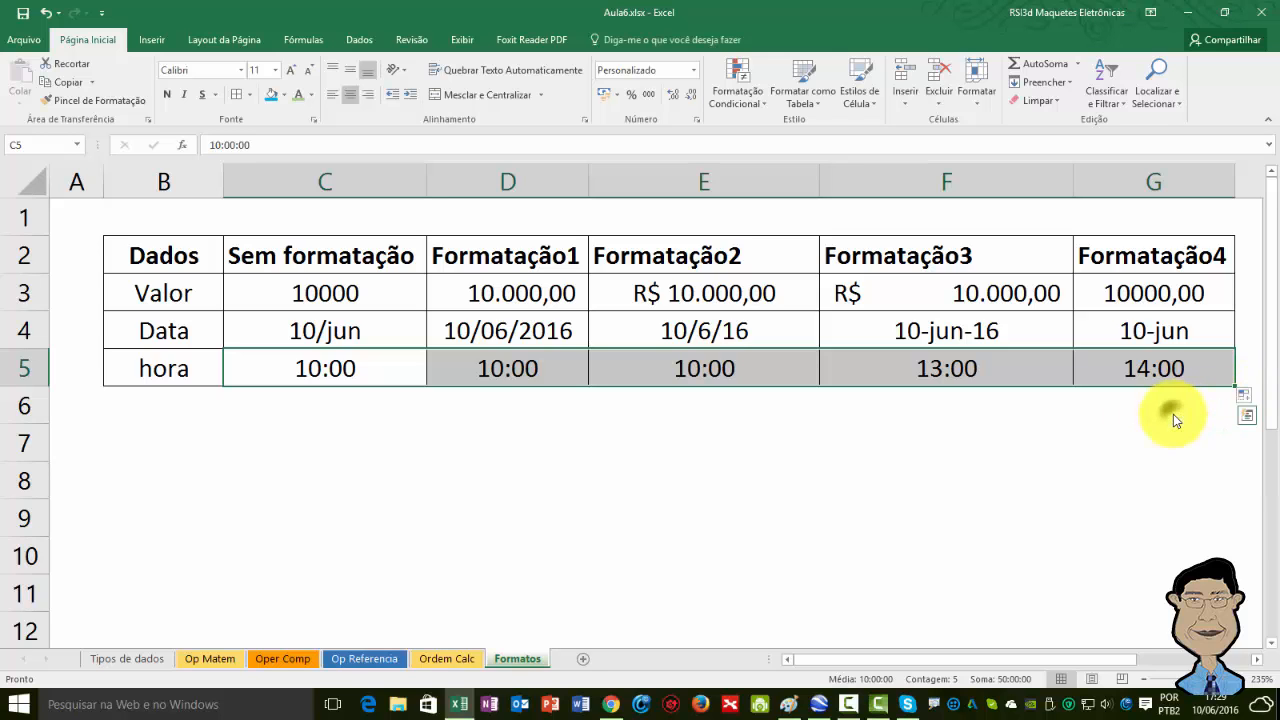
click(709, 433)
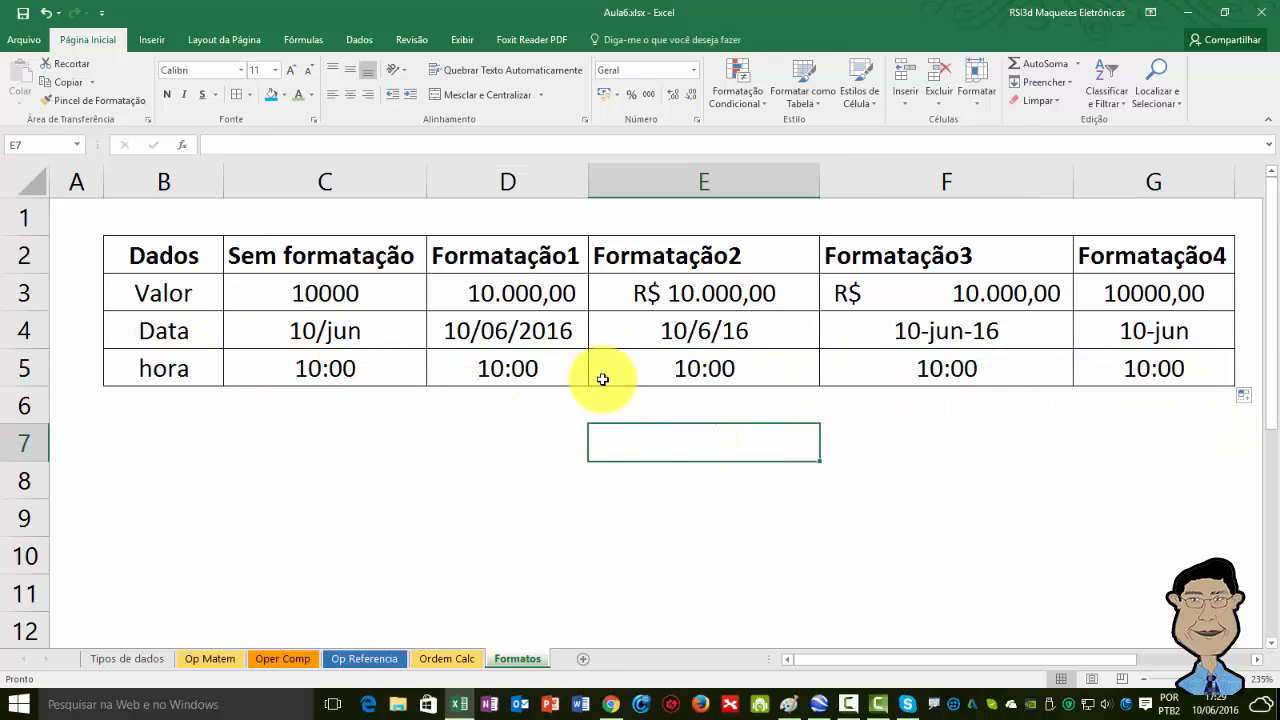
right_click(489, 377)
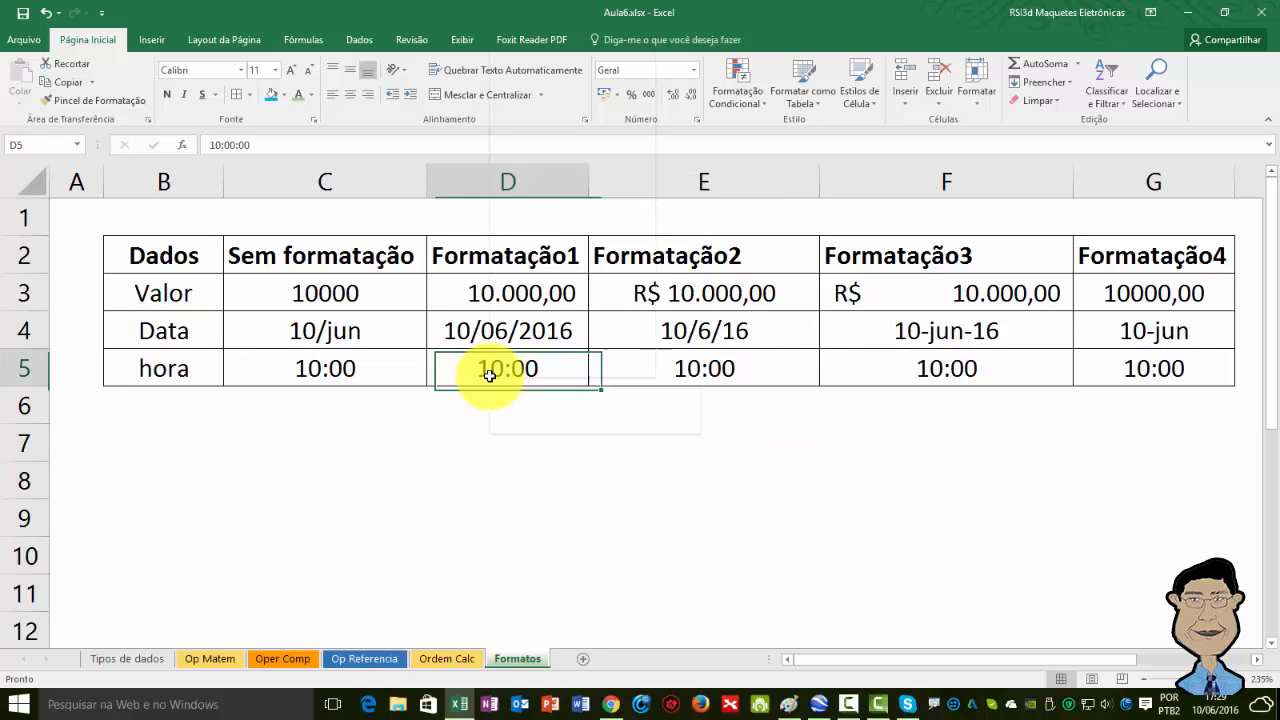
click(641, 480)
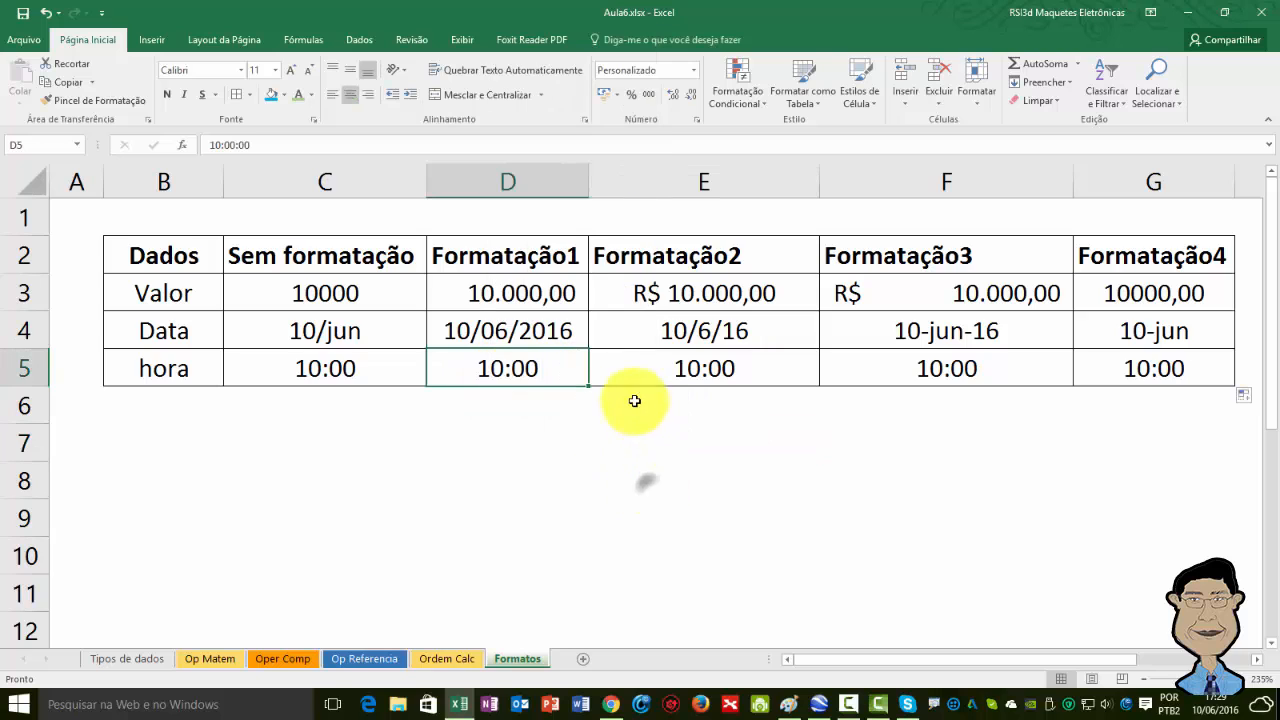
click(695, 74)
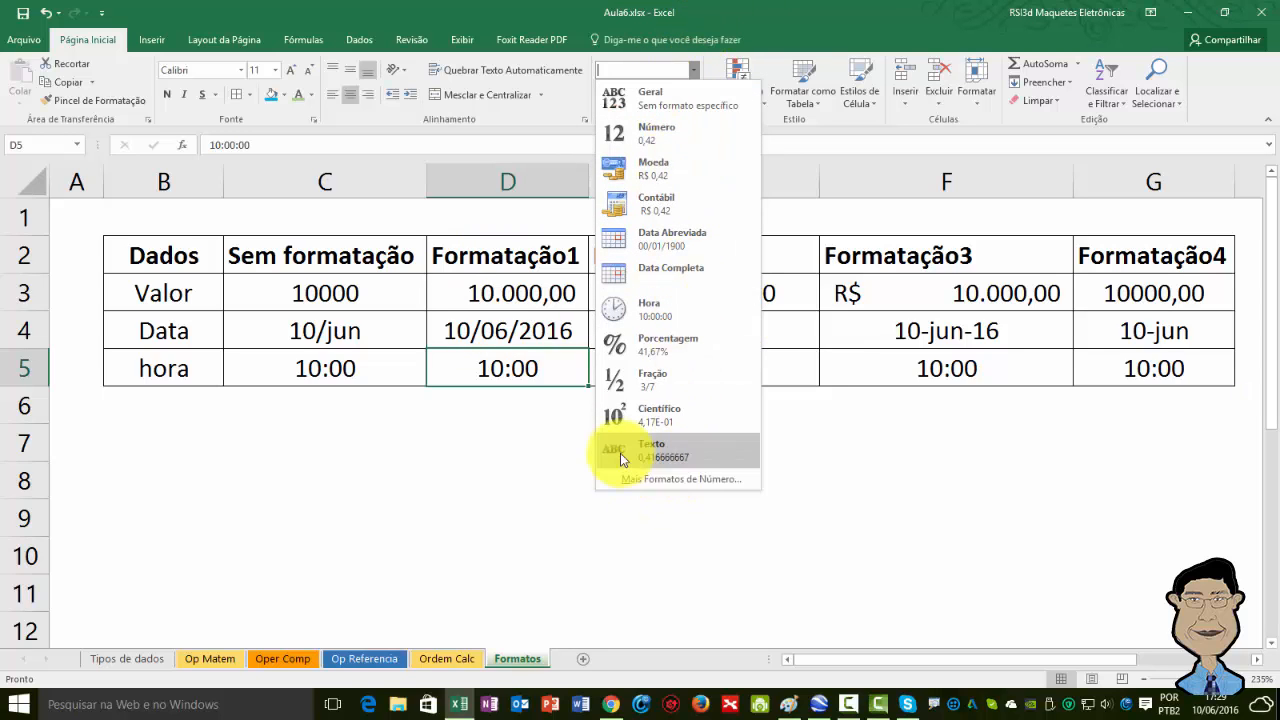
click(881, 463)
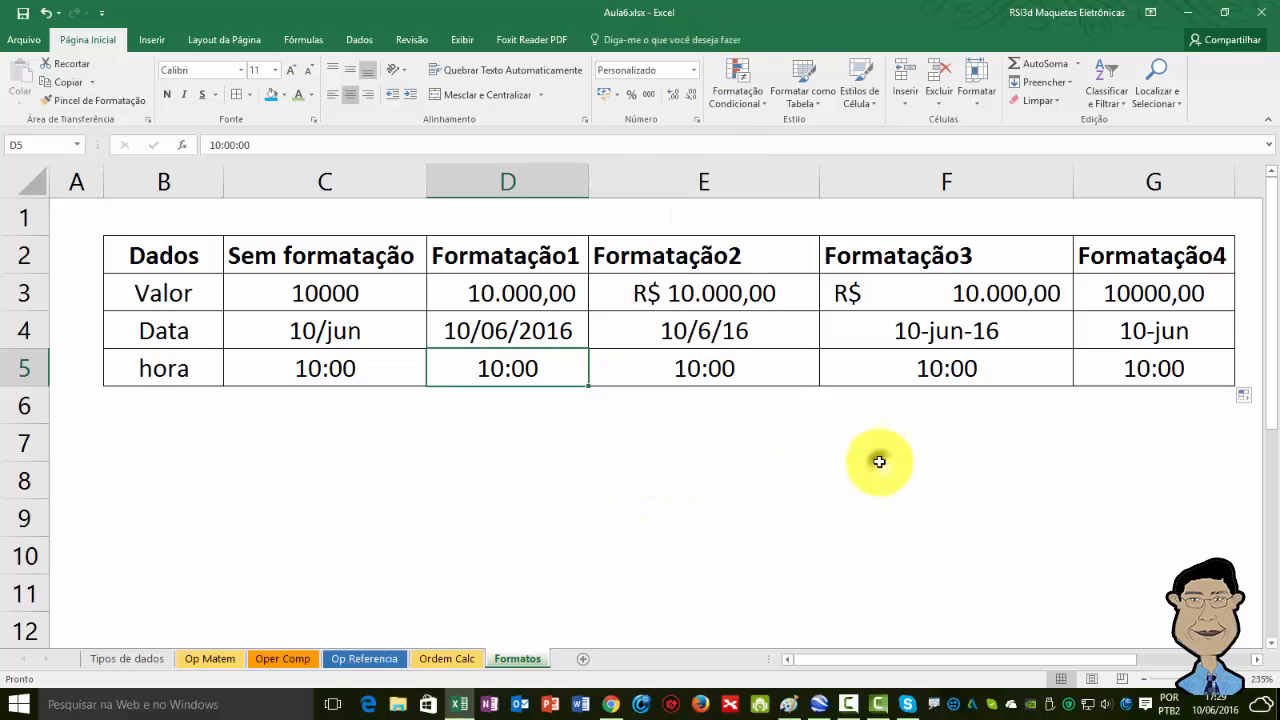
right_click(456, 373)
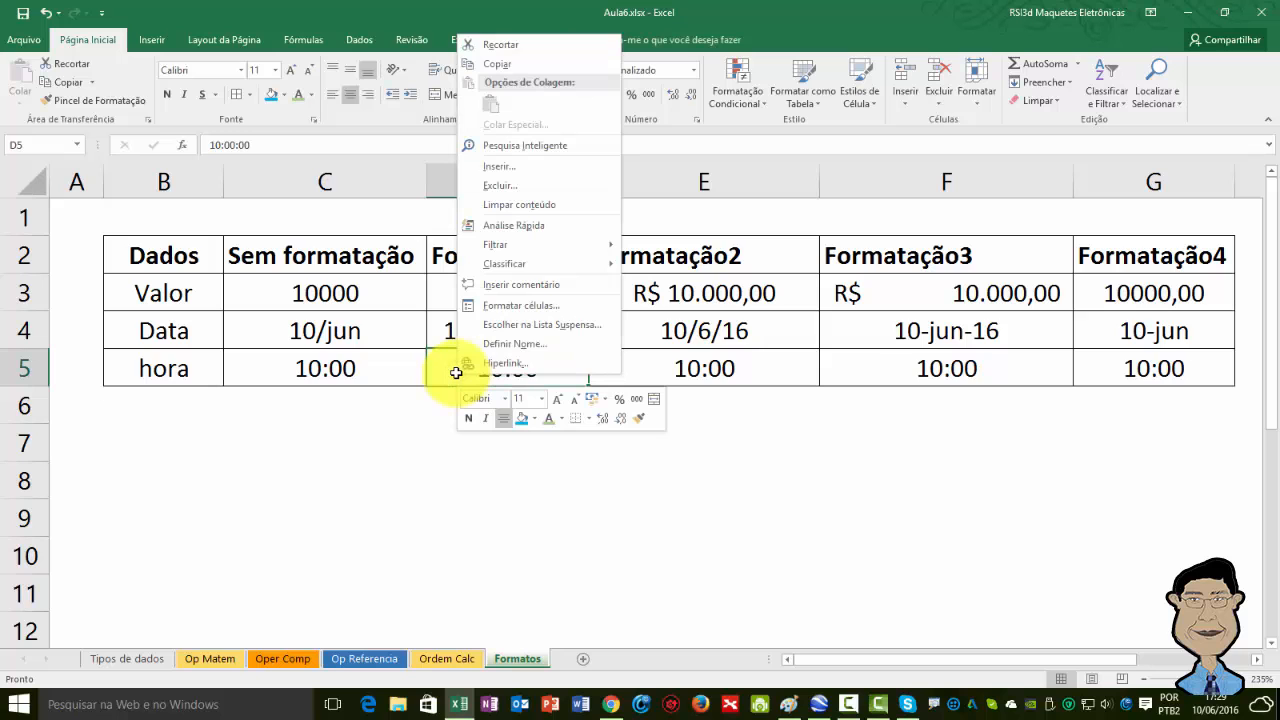
click(517, 311)
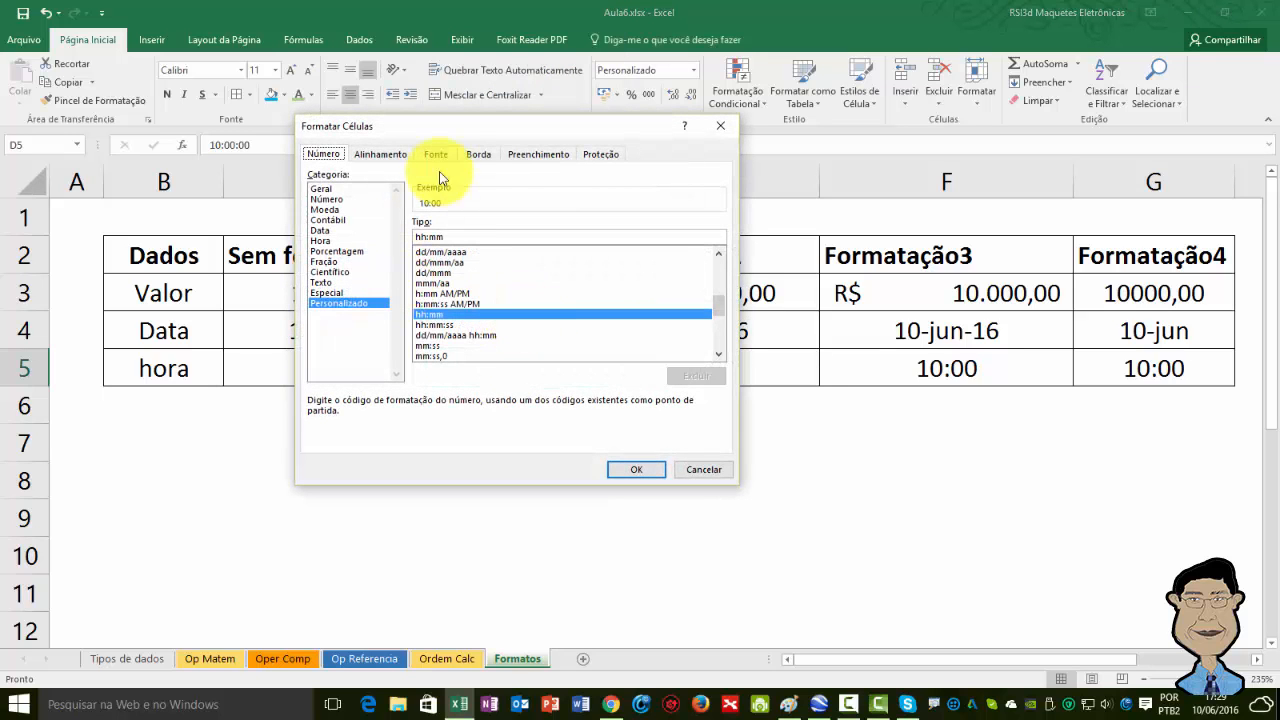
drag(455, 130, 268, 242)
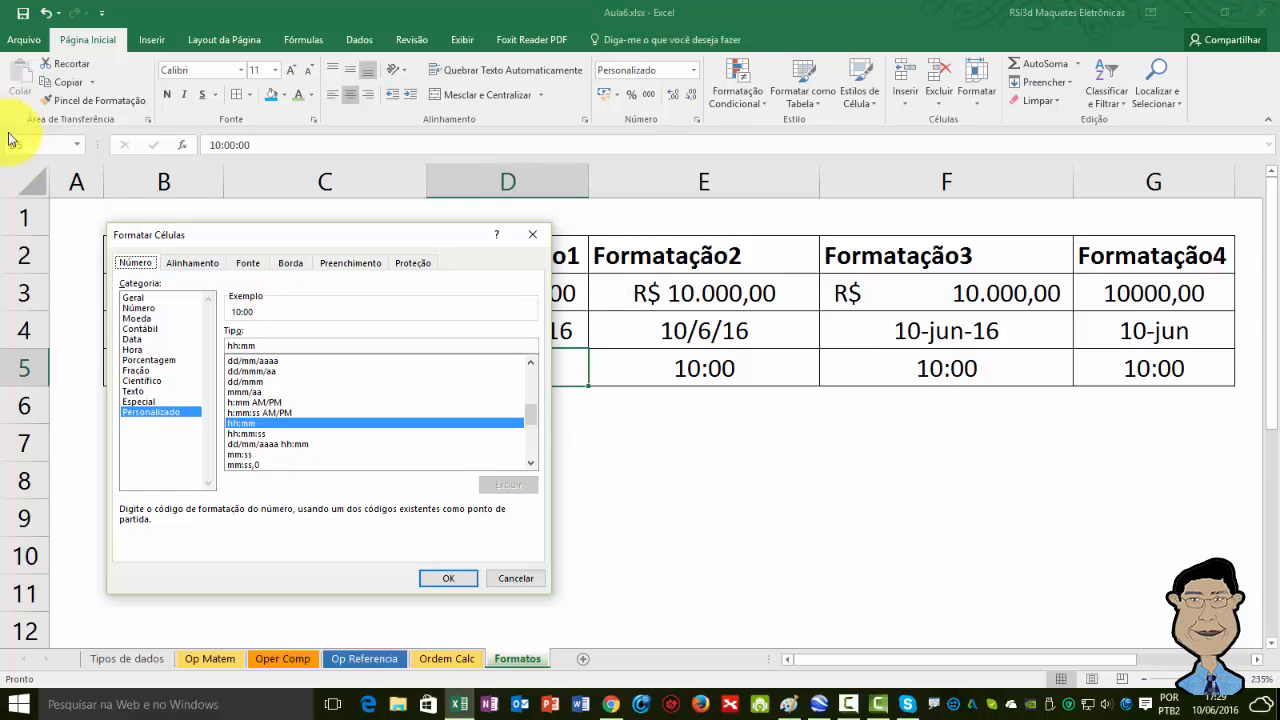
click(520, 578)
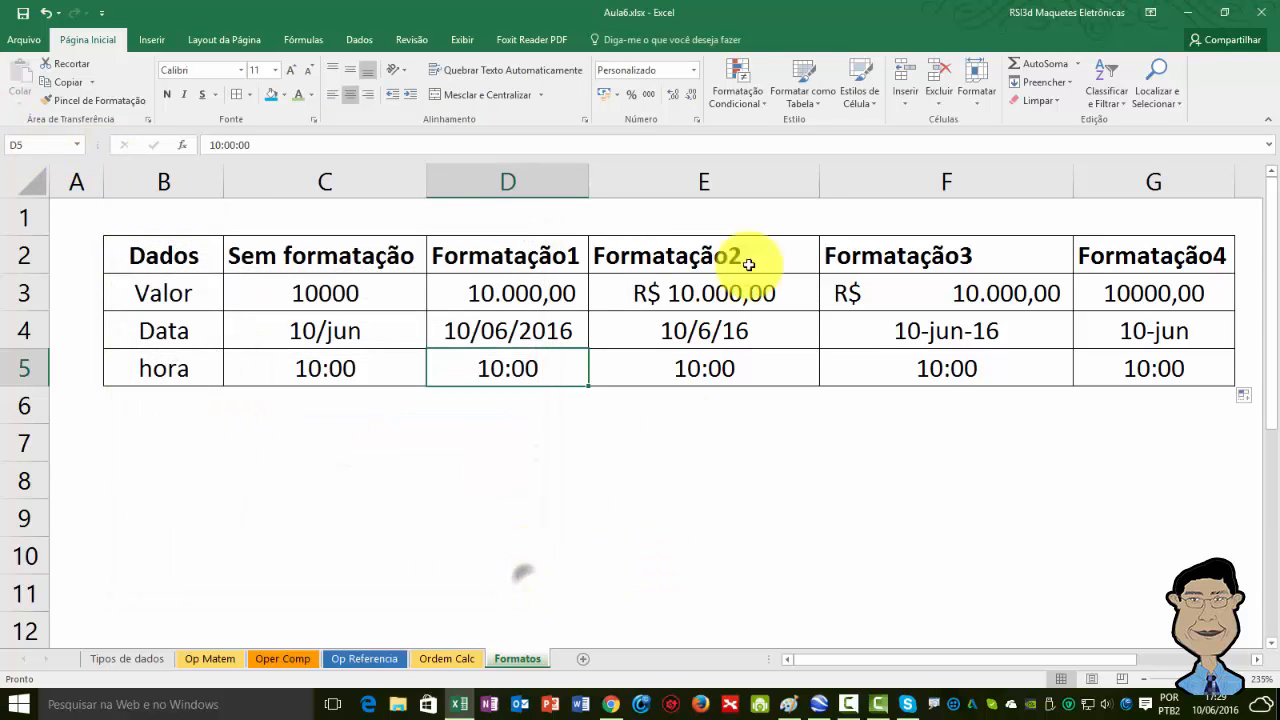
Format the hora cell under Formatação1 with the Hora category type 1:30 PM.
click(697, 120)
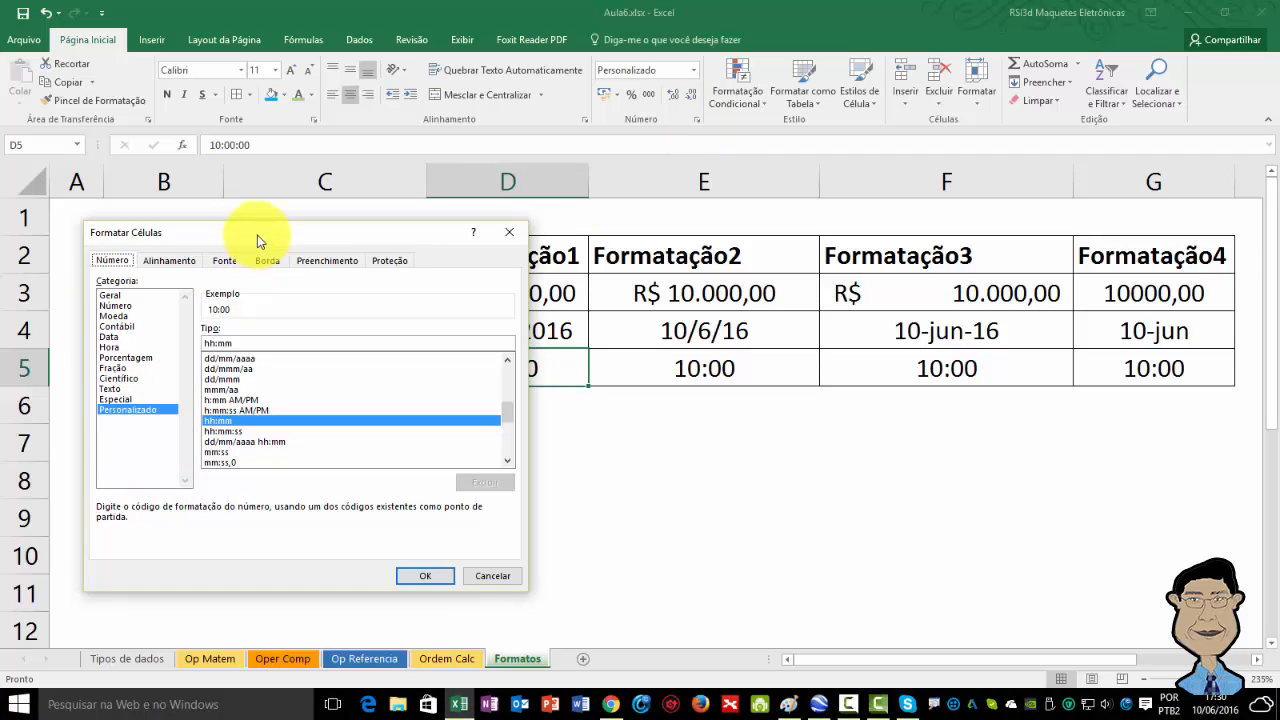
drag(260, 234, 204, 213)
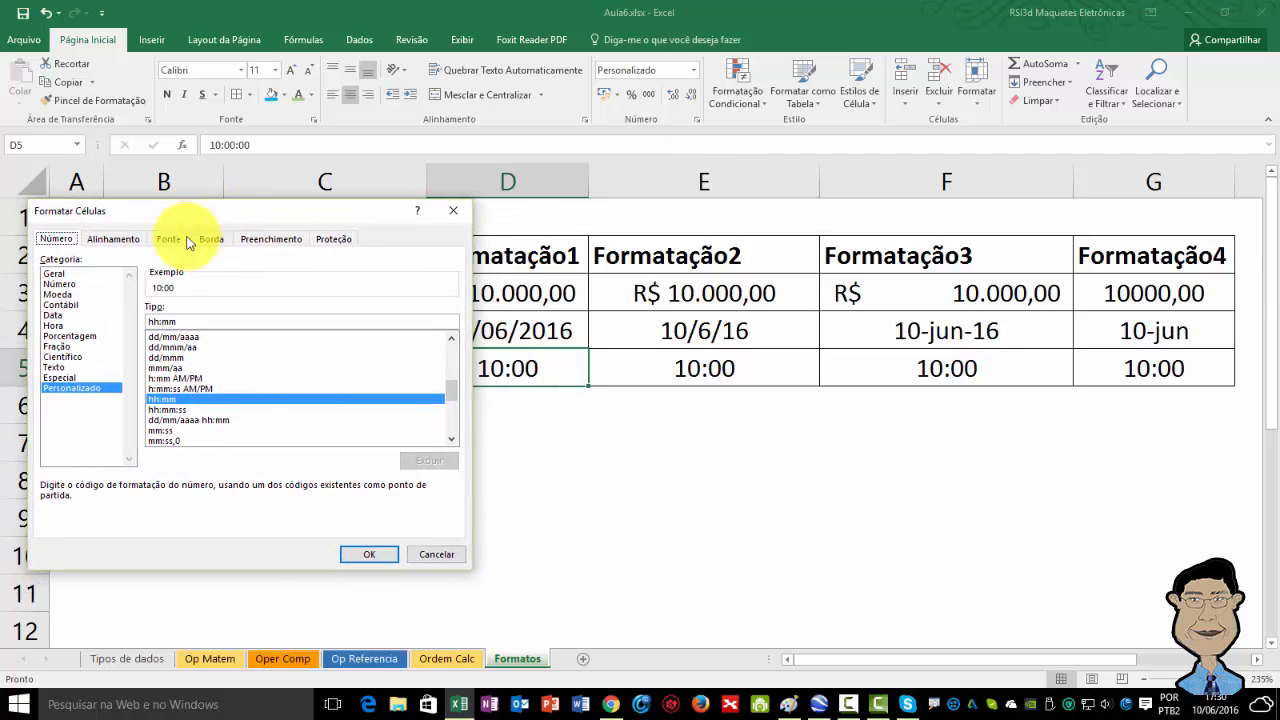
click(48, 323)
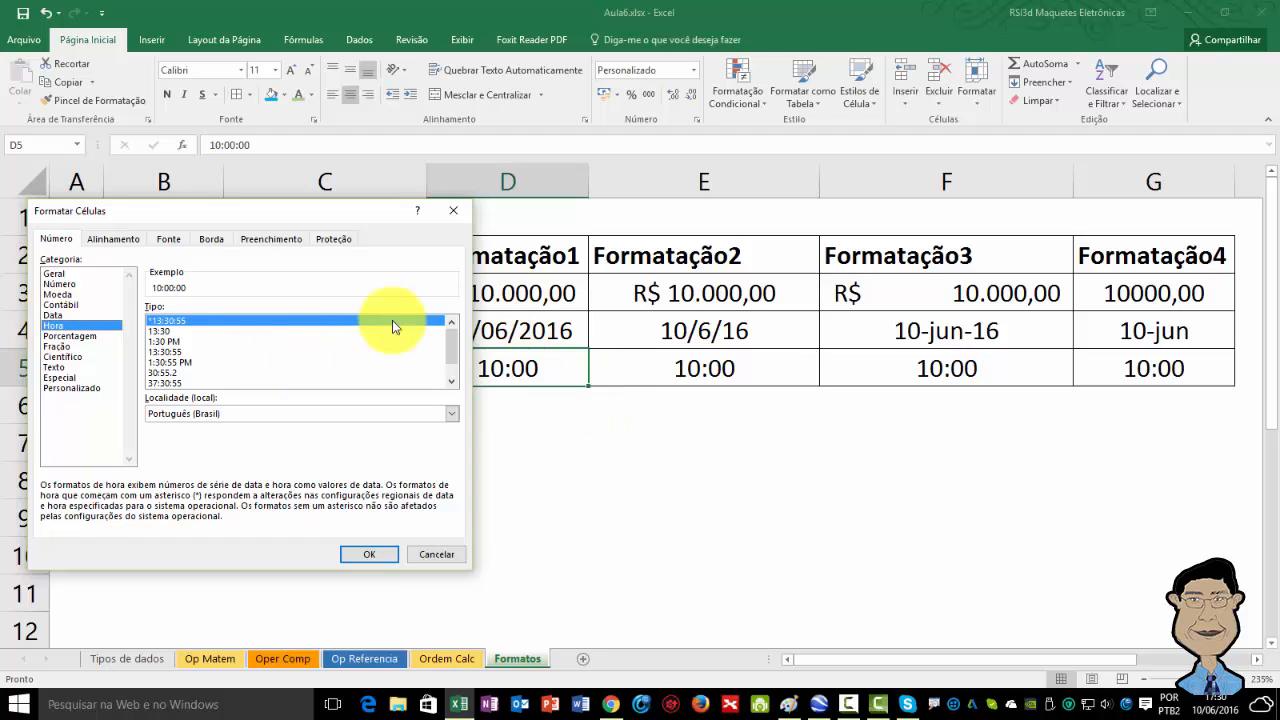
click(181, 341)
click(381, 552)
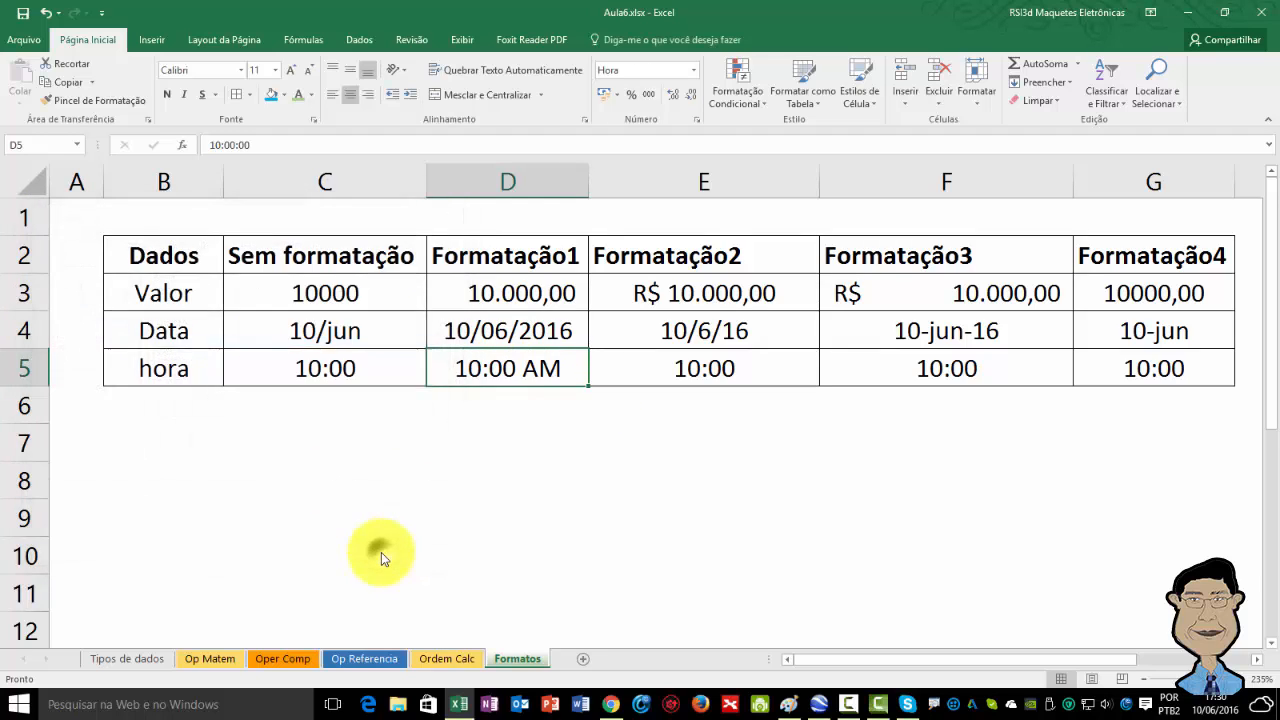
Format the hora cell under Formatação2 with the Hora category type 13:30:55.
click(680, 358)
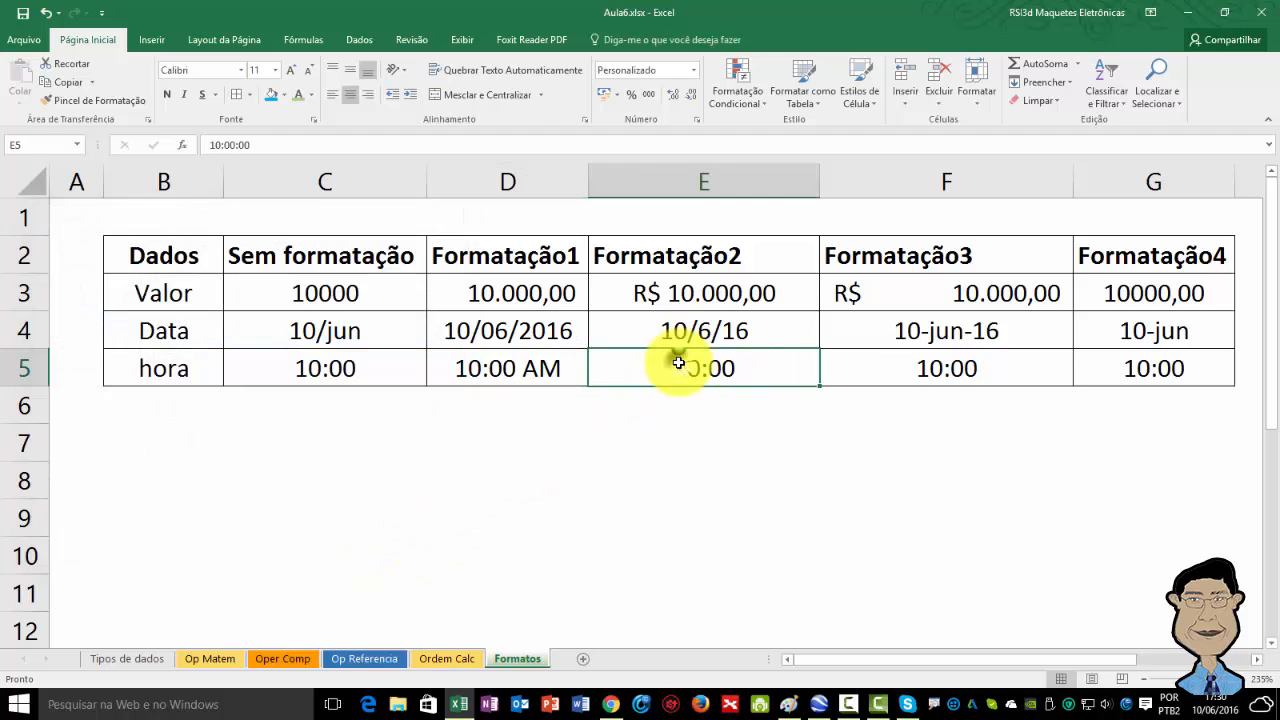
click(698, 121)
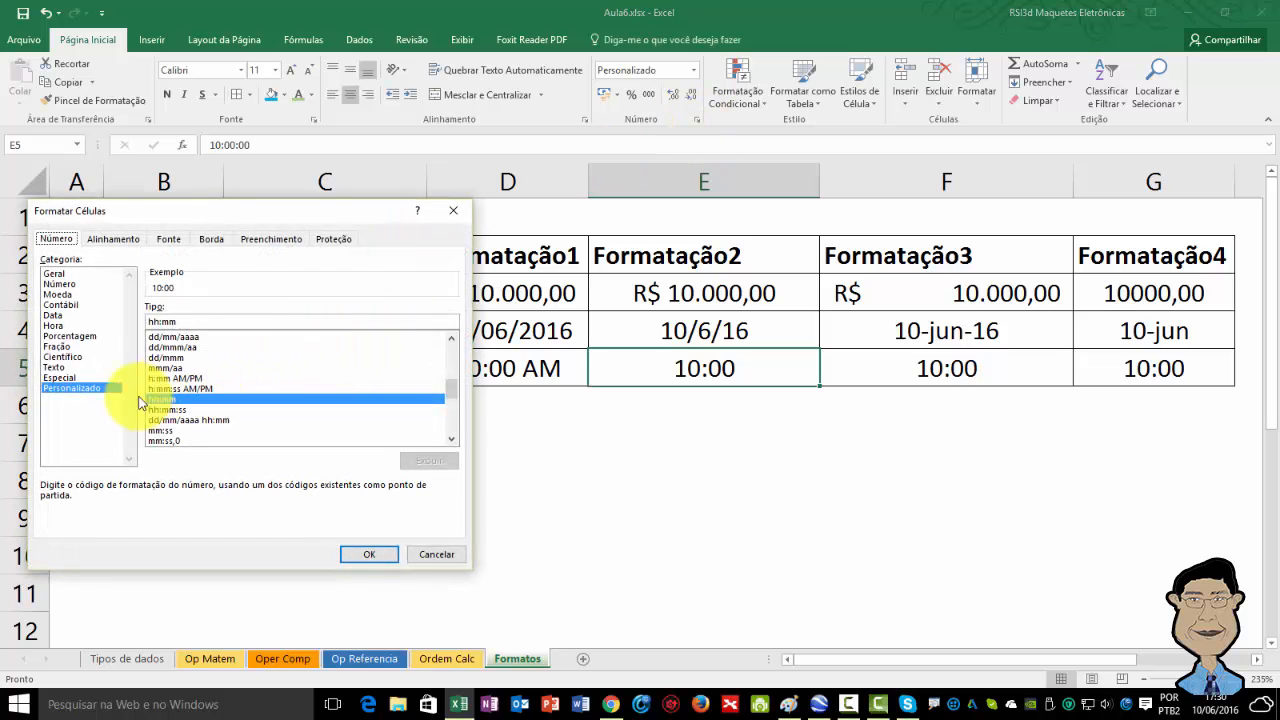
click(53, 325)
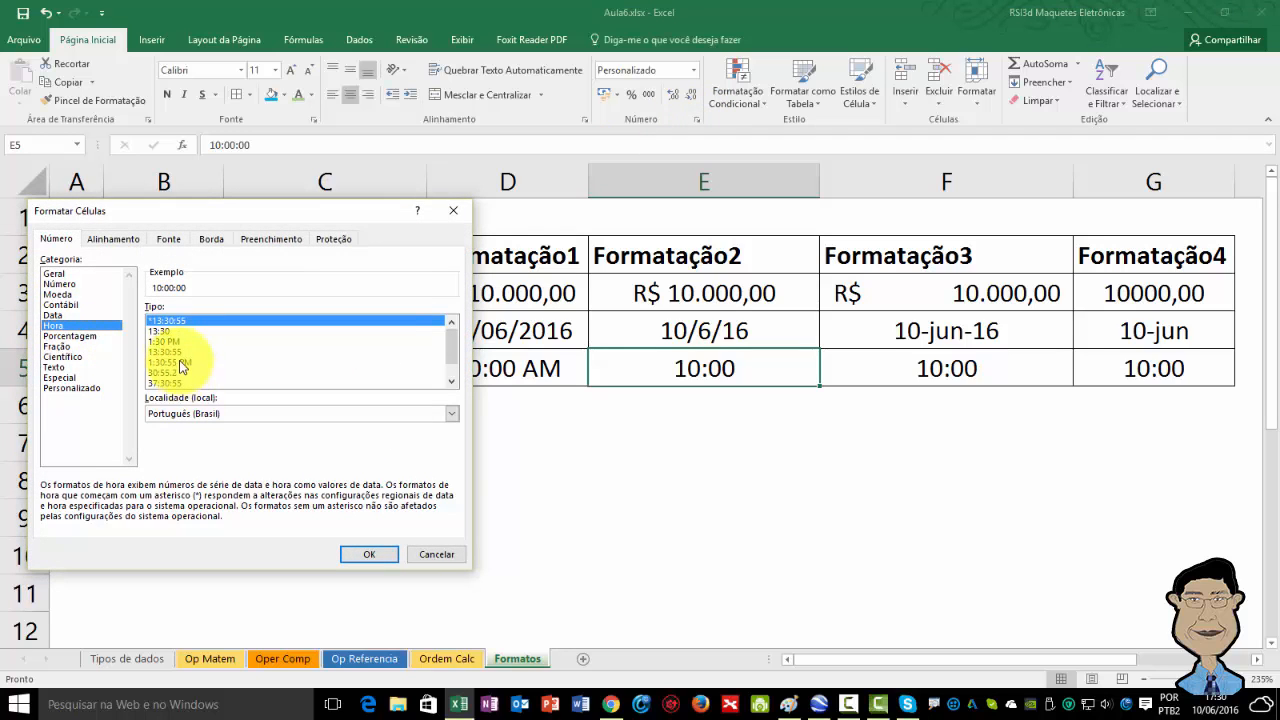
click(165, 351)
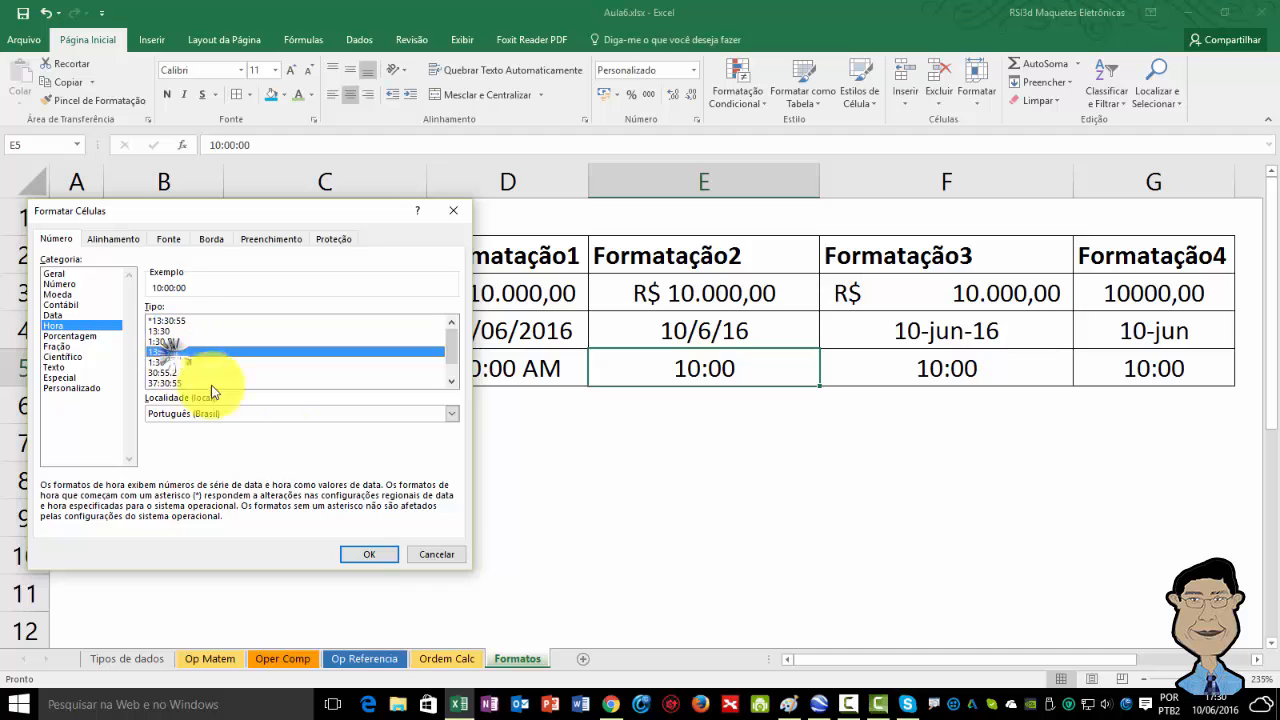
click(369, 553)
Format the hora cell under Formatação3 with the Hora category type 1:30:55 PM.
click(958, 359)
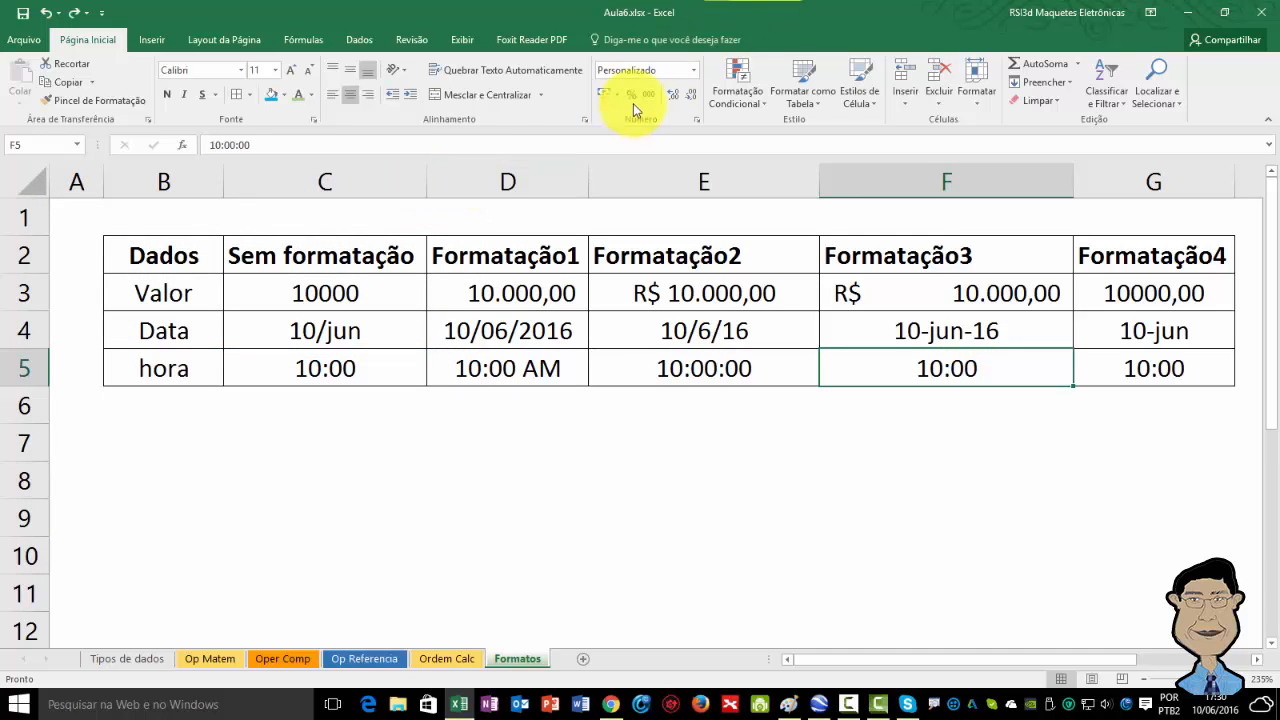
click(696, 119)
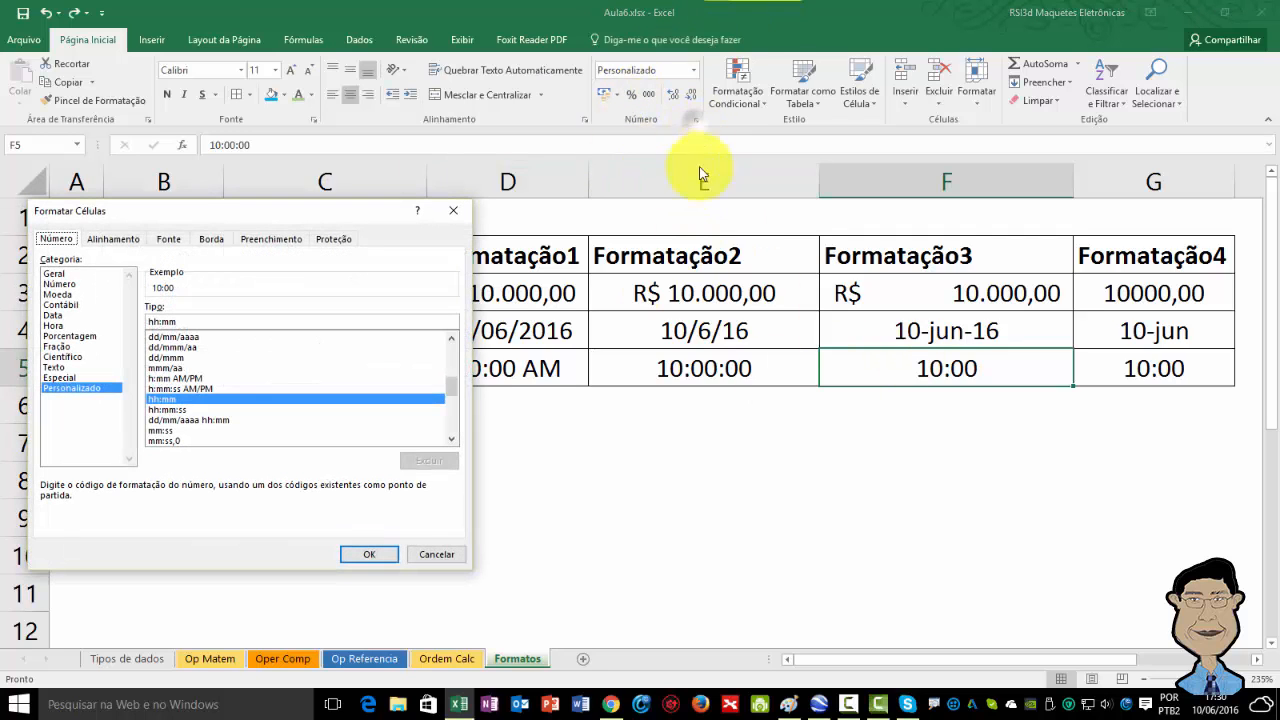
click(75, 317)
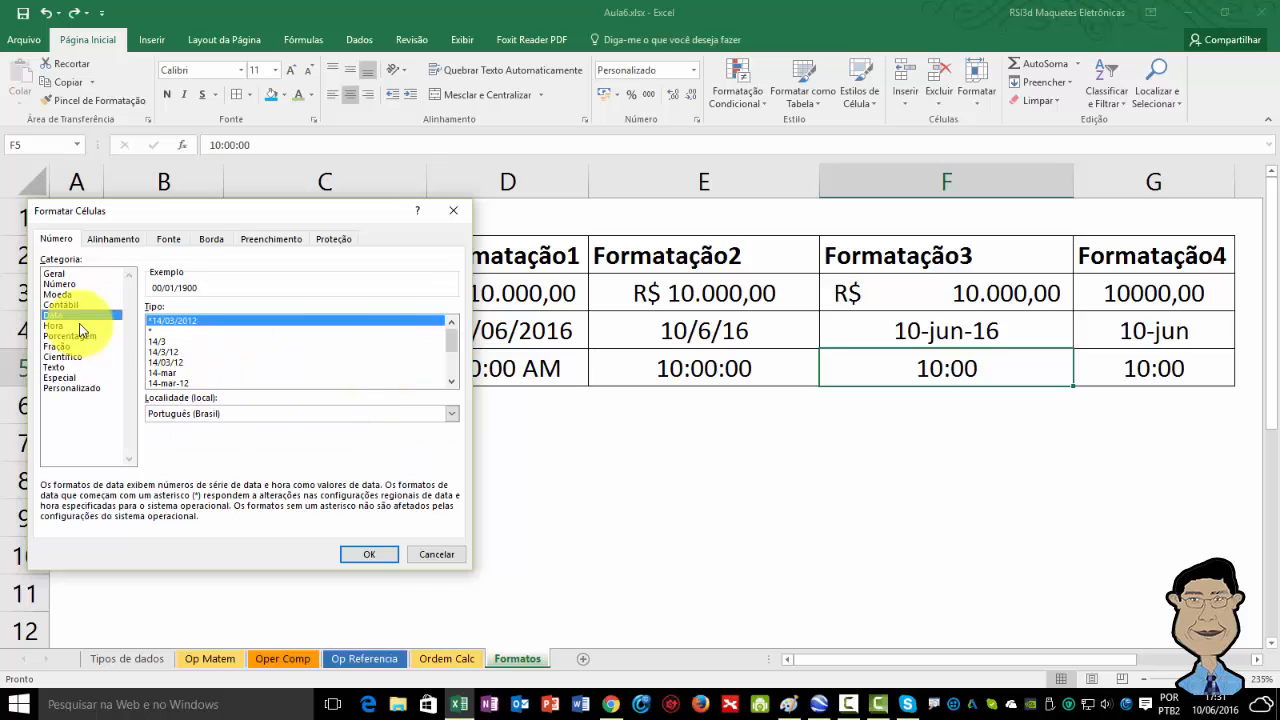
click(82, 327)
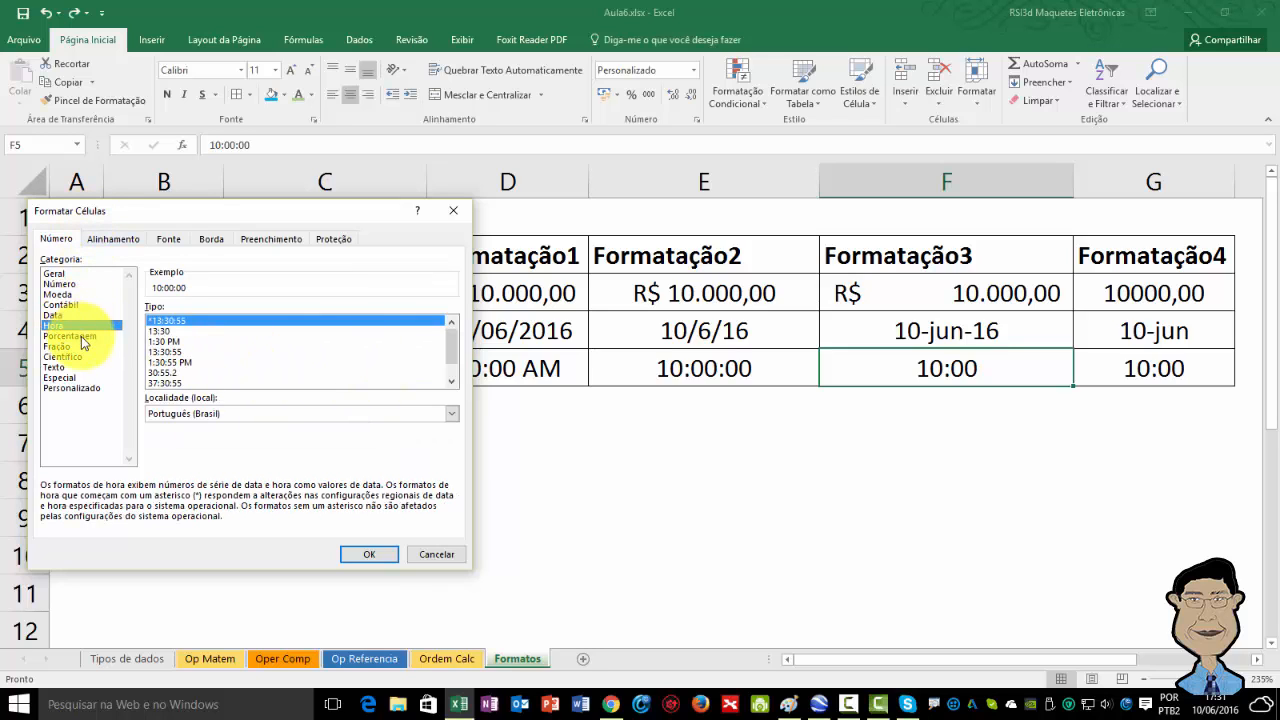
click(195, 362)
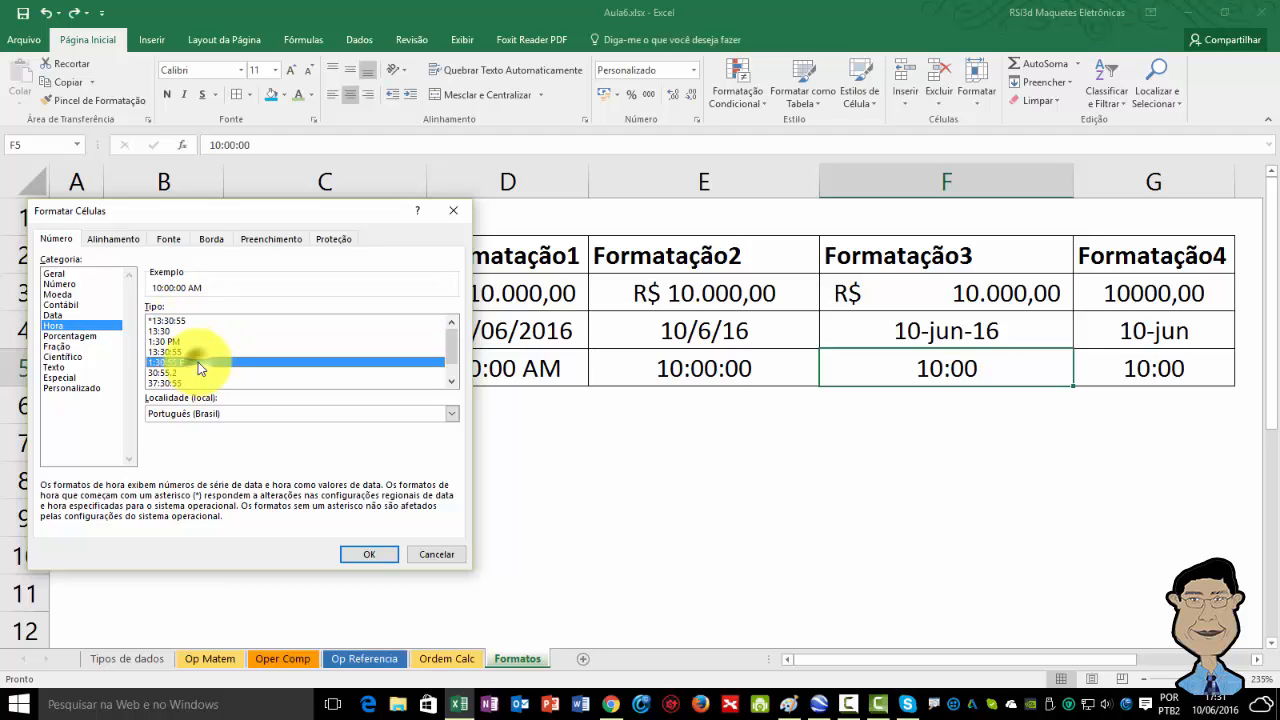
click(370, 556)
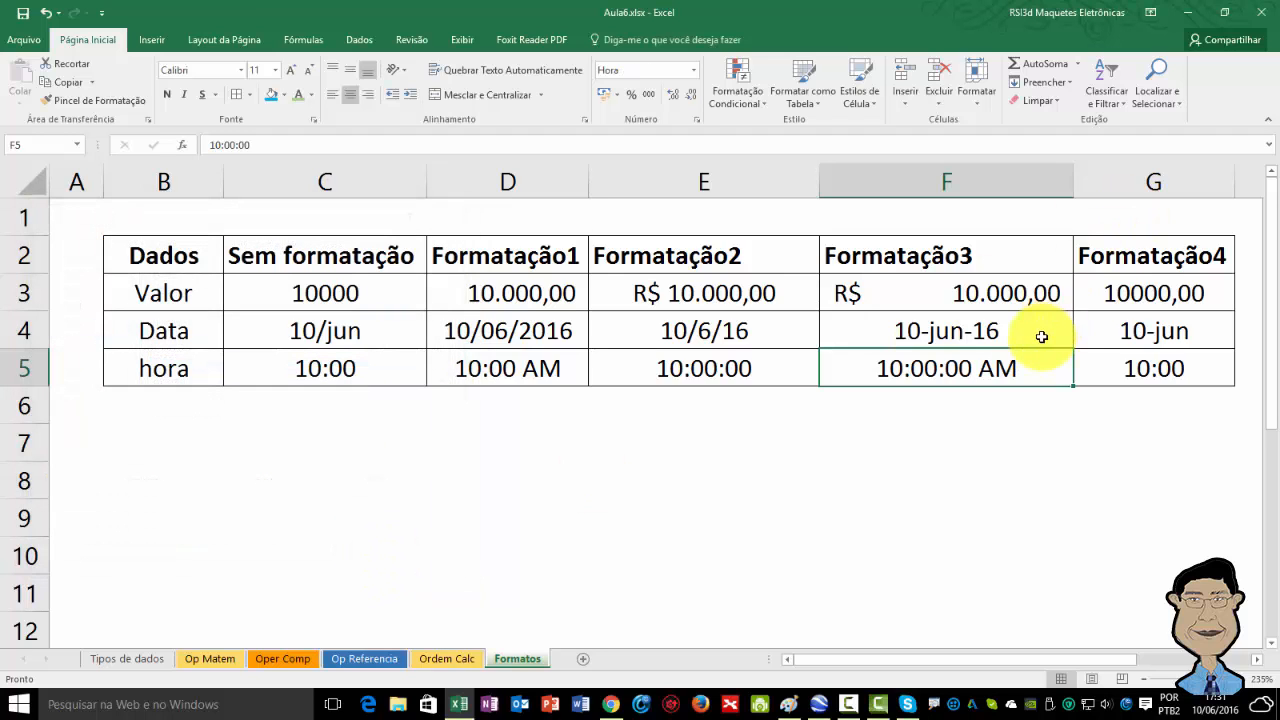
click(1167, 377)
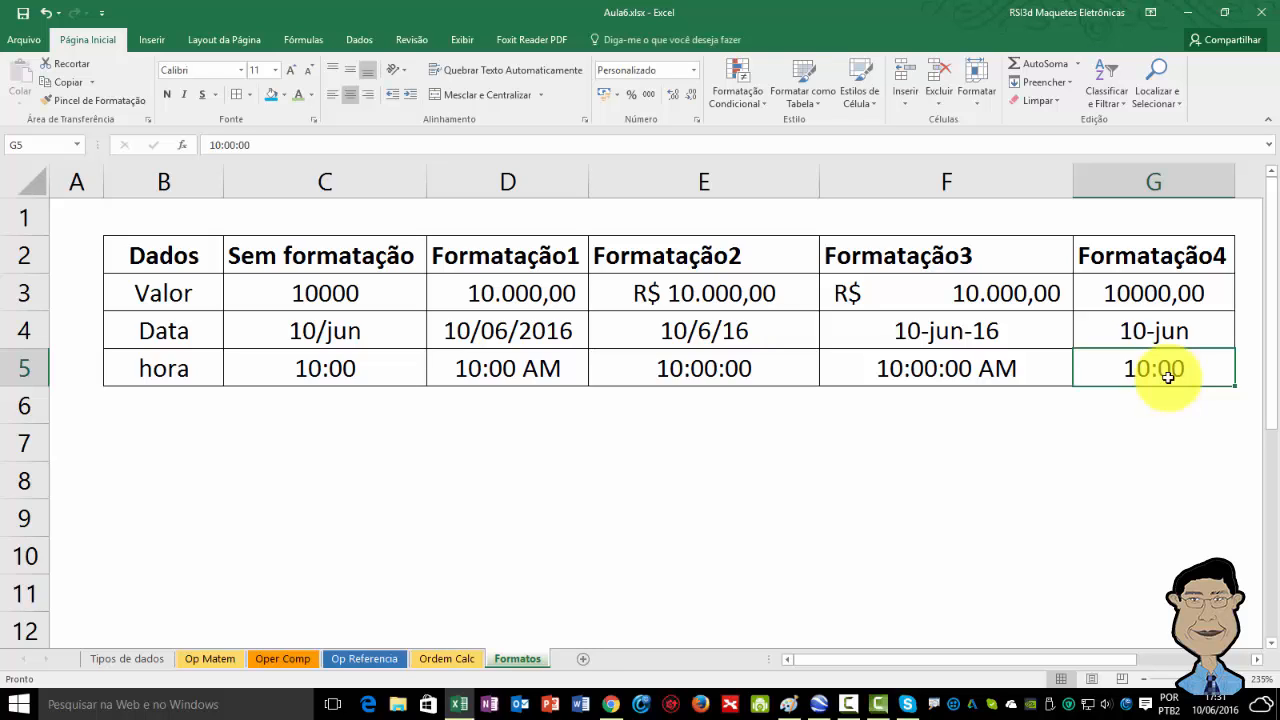
click(693, 70)
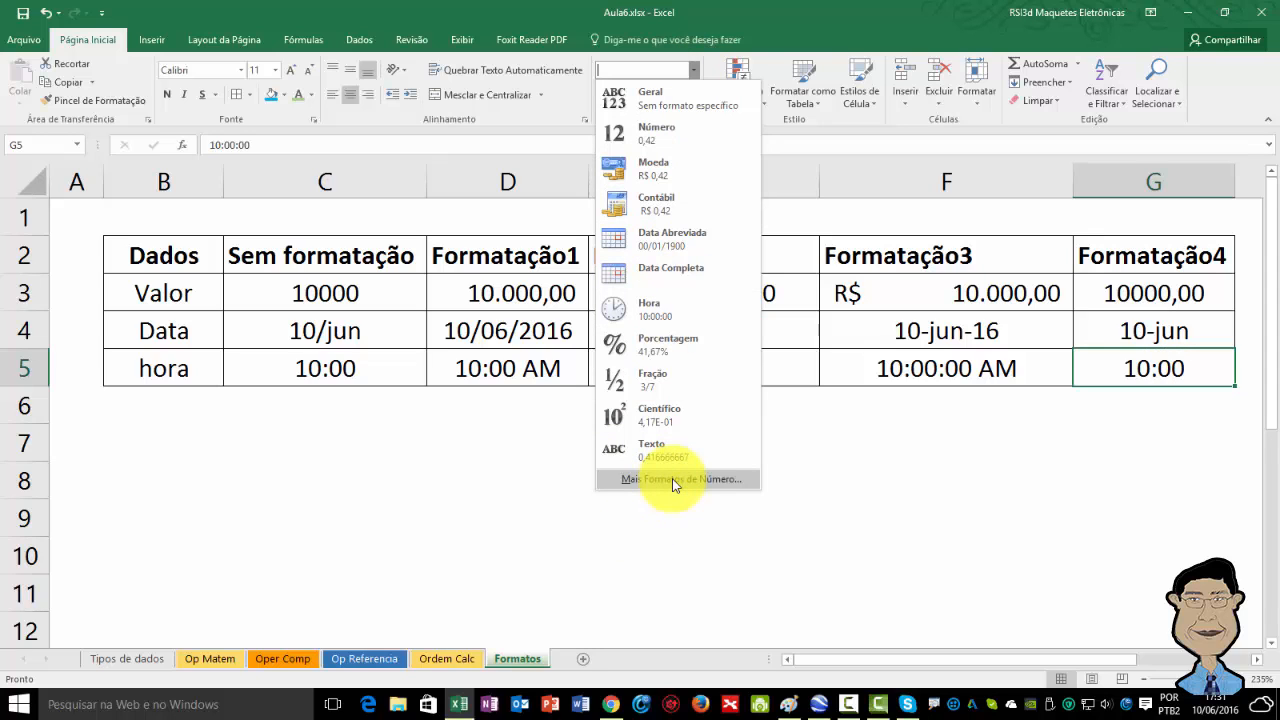
click(1021, 462)
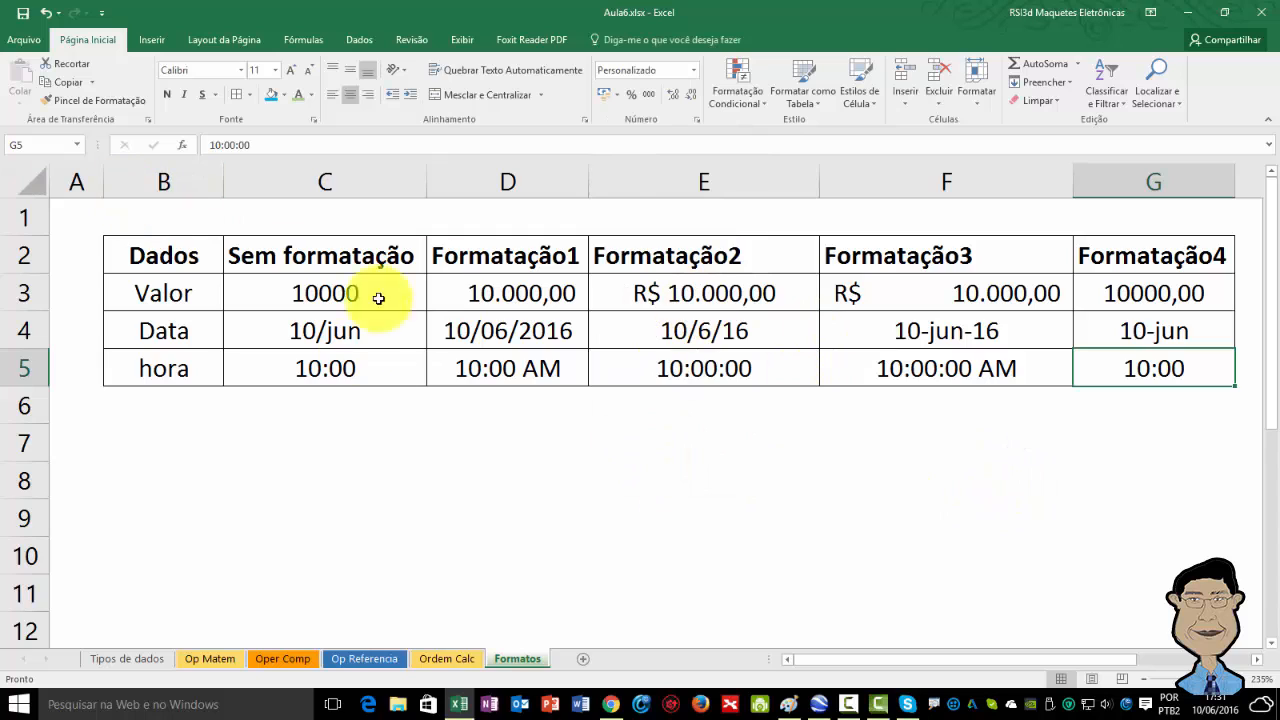